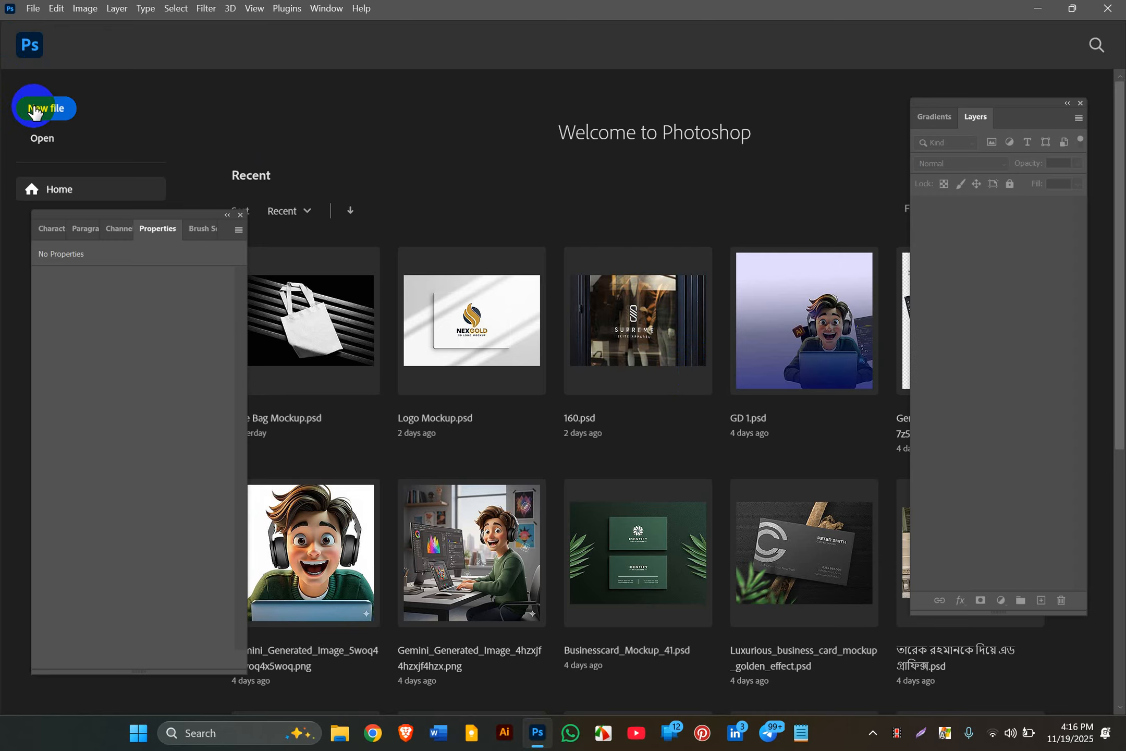
# Step: Open the 'card' image from the Downloads folder in File Explorer
pyautogui.click(338, 733)
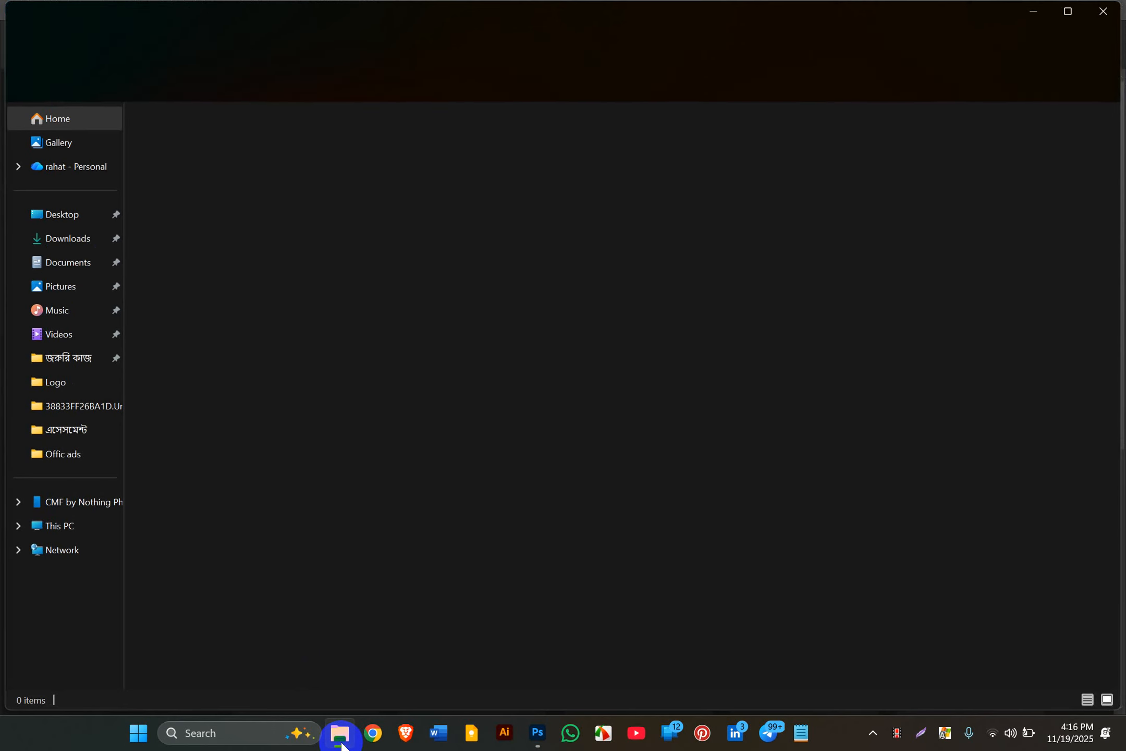
pyautogui.click(75, 240)
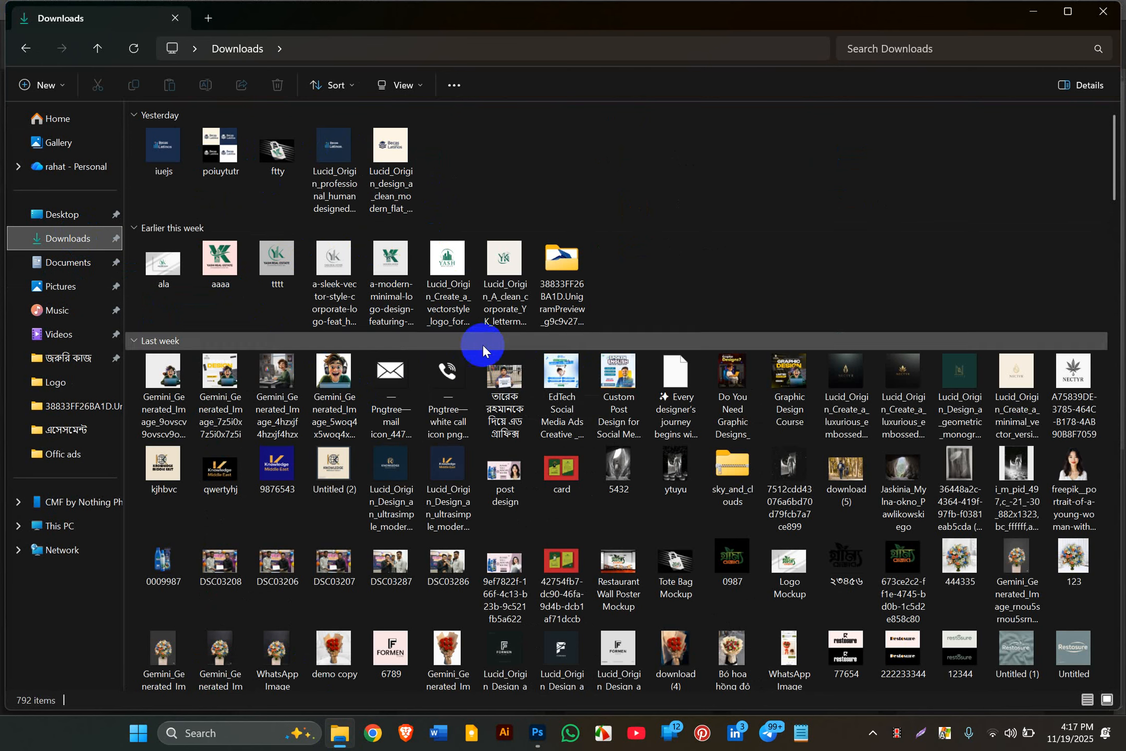
pyautogui.scroll(-1, 506, 437)
pyautogui.click(567, 423)
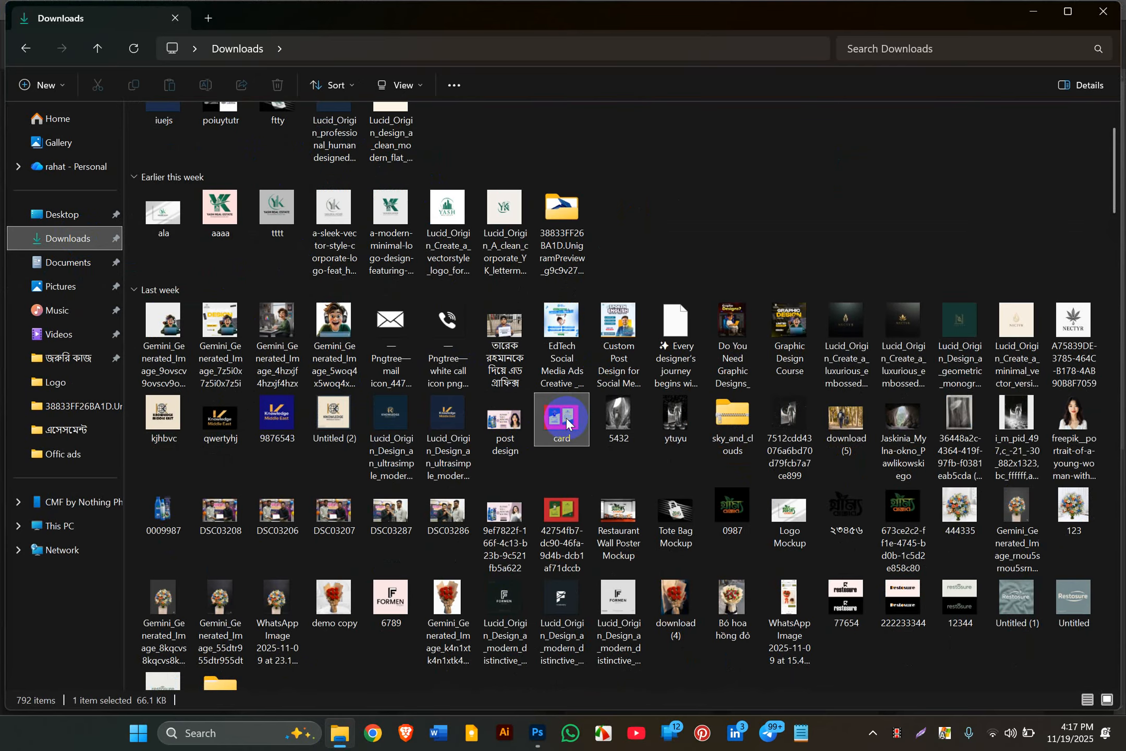
pyautogui.doubleClick(567, 422)
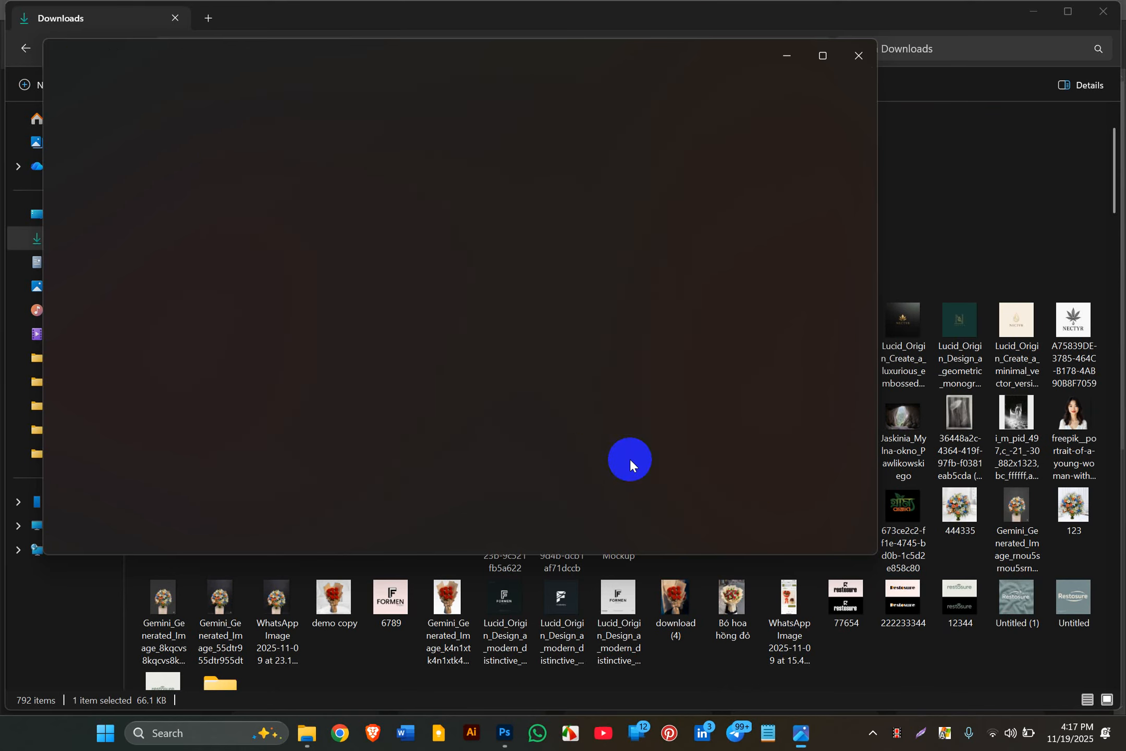
# Step: Zoom in and out on card.png in Photos, close it, and bring up WhatsApp
pyautogui.scroll(5, 562, 311)
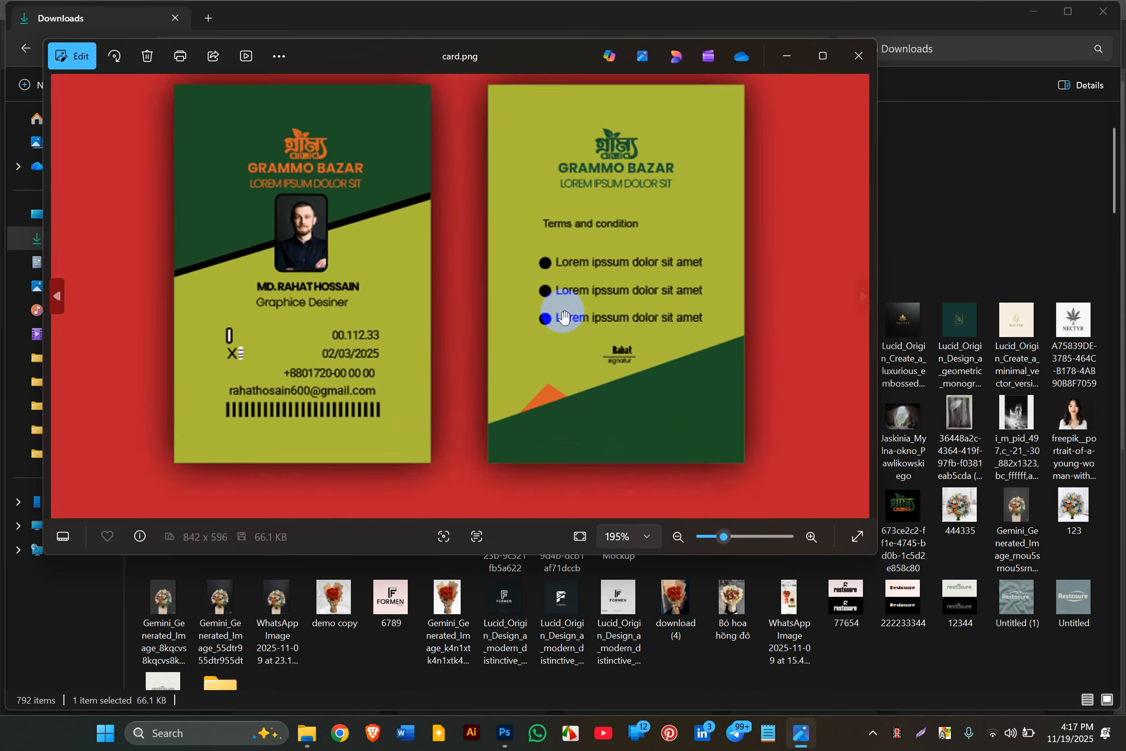
pyautogui.scroll(-3, 563, 316)
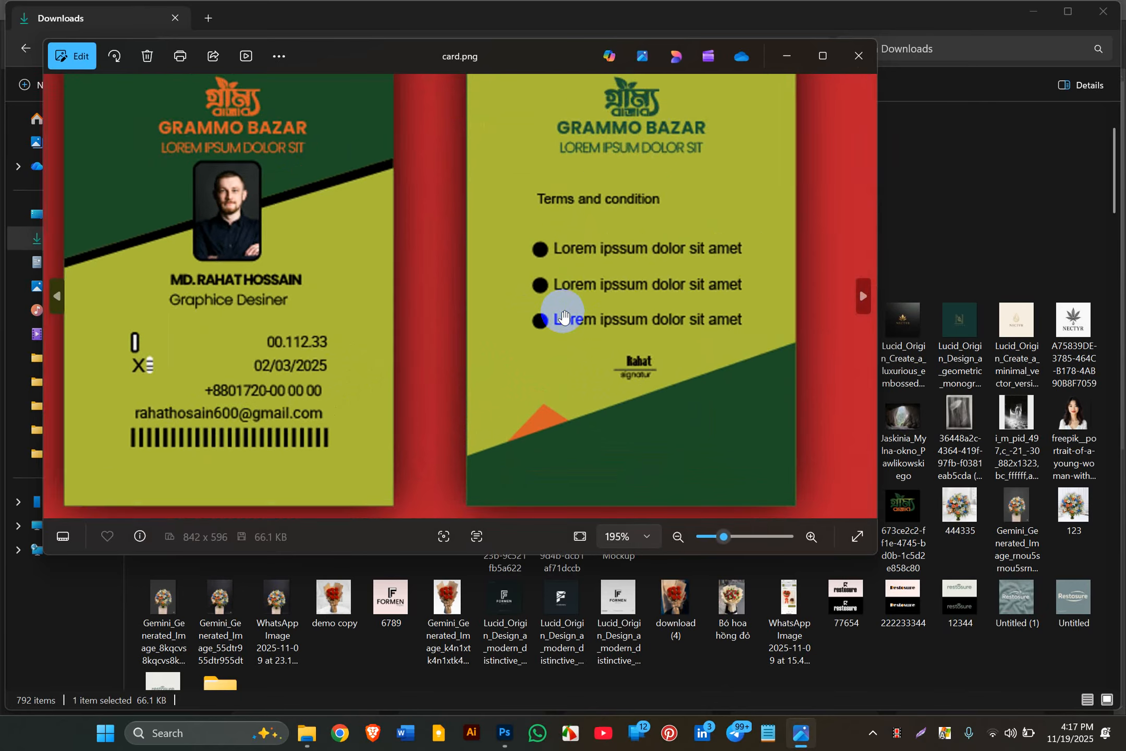
pyautogui.scroll(-1, 560, 318)
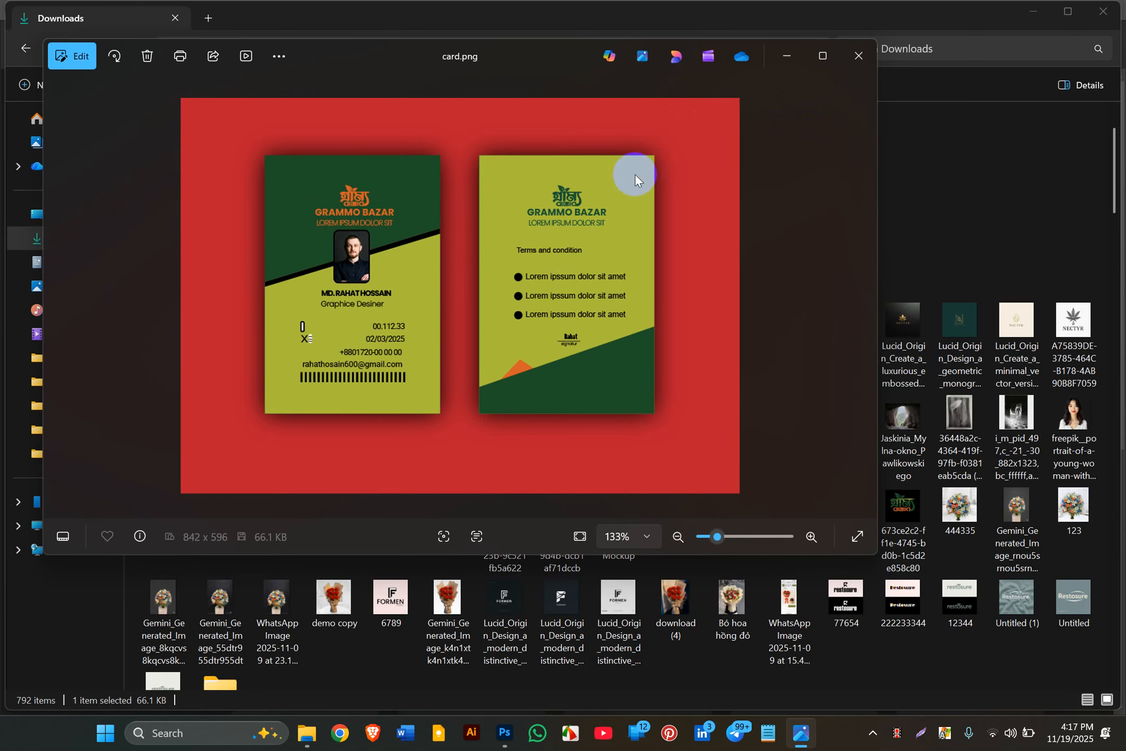
pyautogui.click(864, 55)
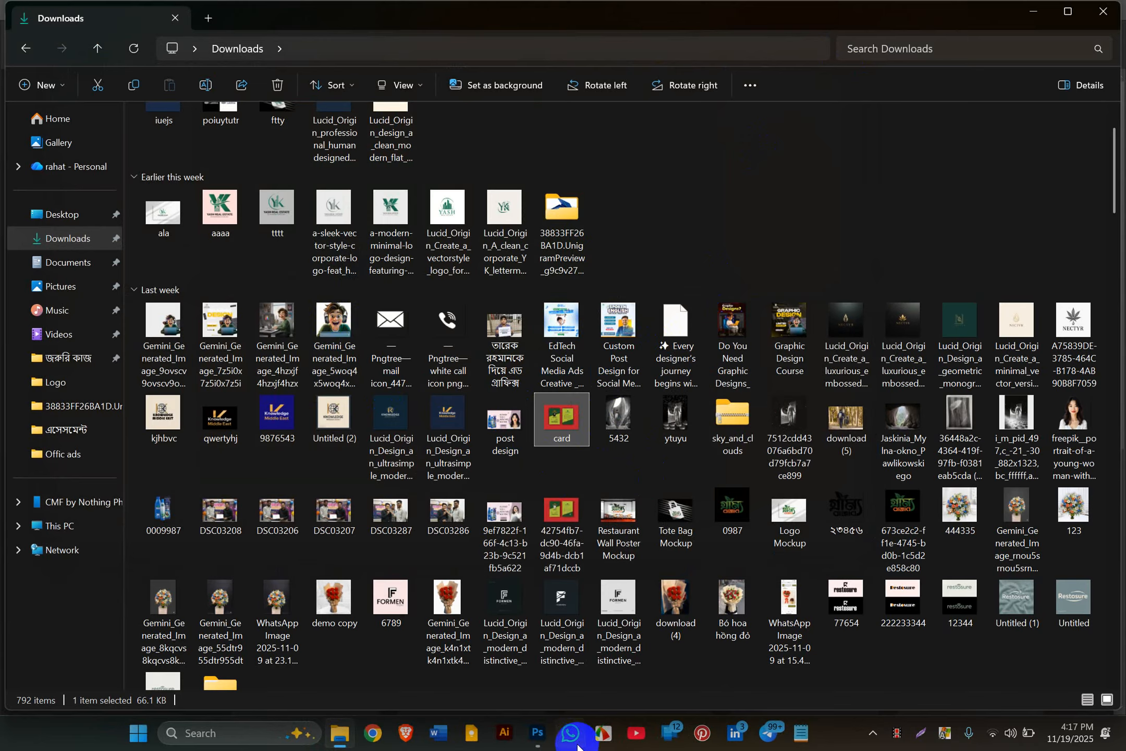
pyautogui.click(576, 745)
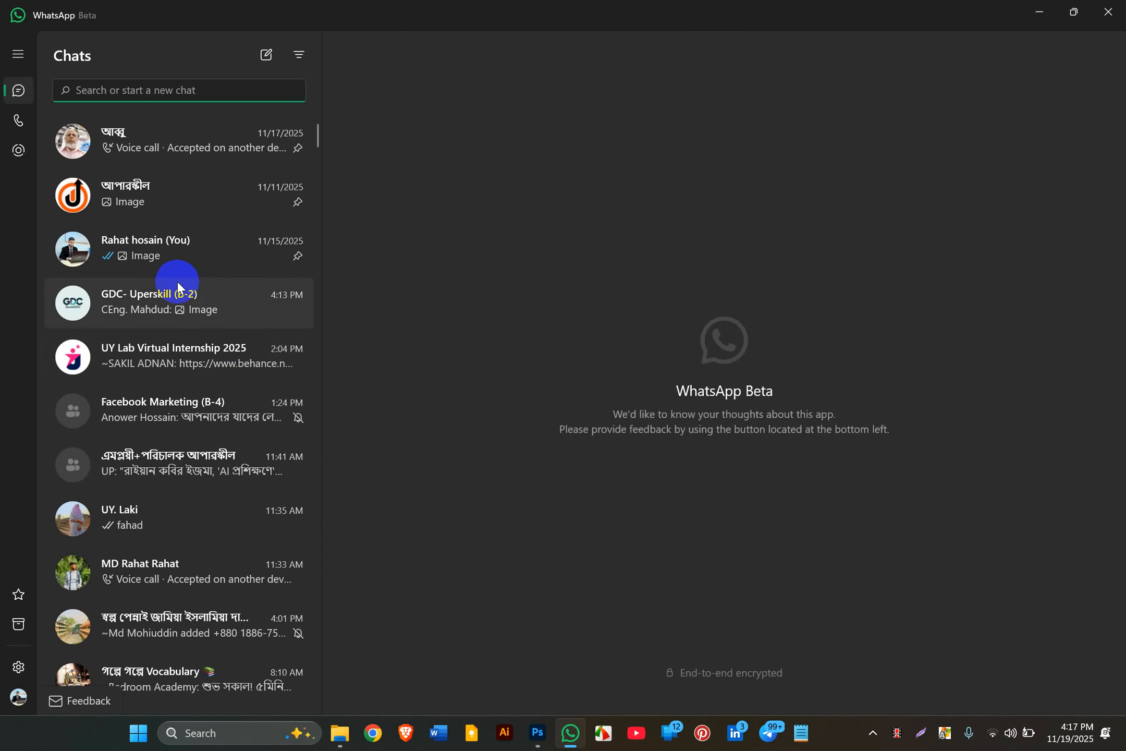
# Step: Open the GDC- Uperskill (B-2) chat and view the latest card and the cream-and-navy card full-screen
pyautogui.click(159, 310)
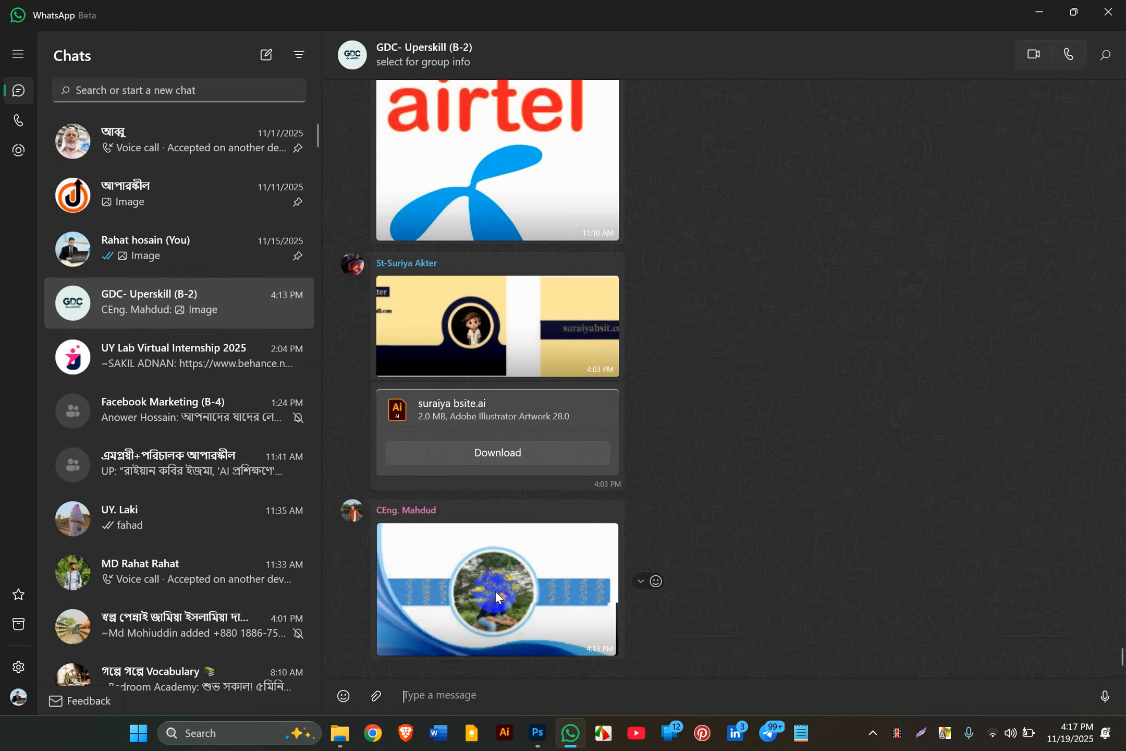
pyautogui.click(495, 591)
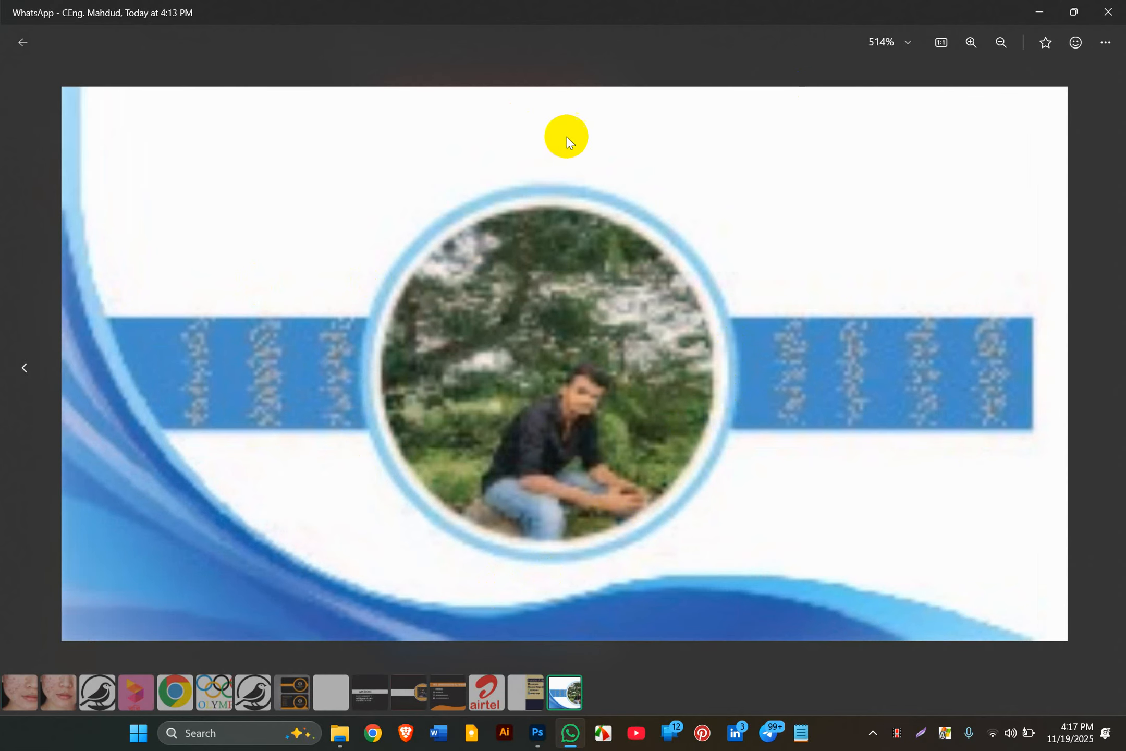
pyautogui.click(1108, 11)
pyautogui.click(458, 351)
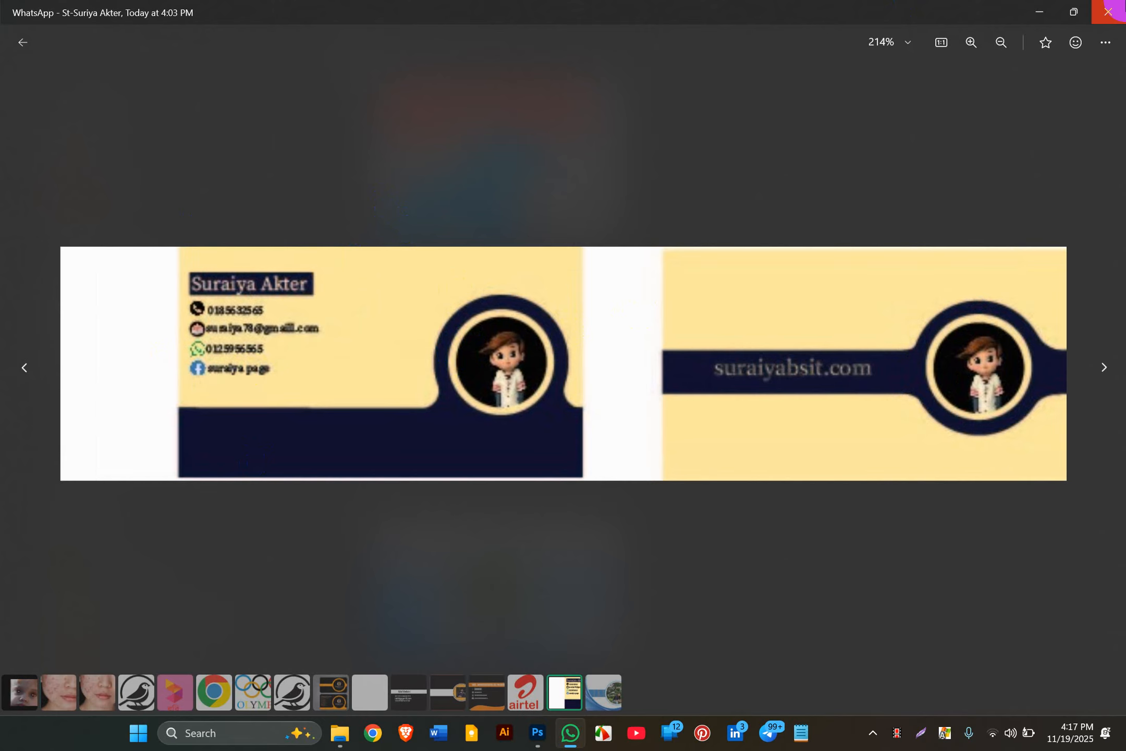
pyautogui.click(1108, 12)
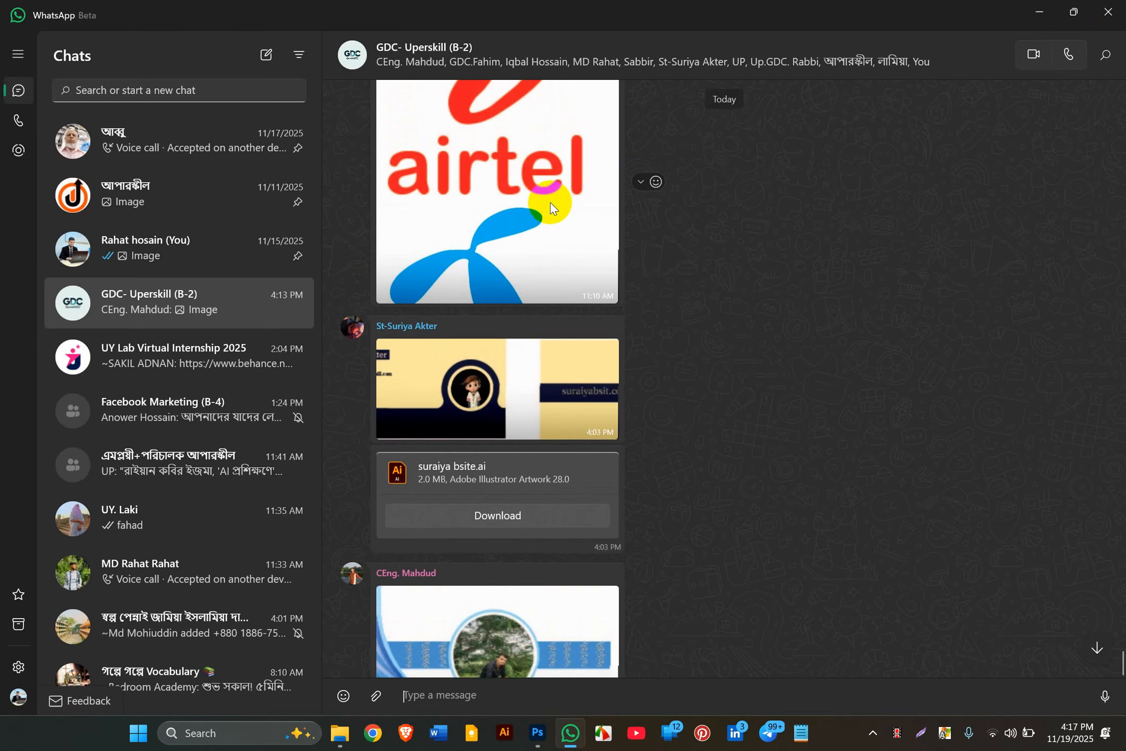
pyautogui.click(495, 417)
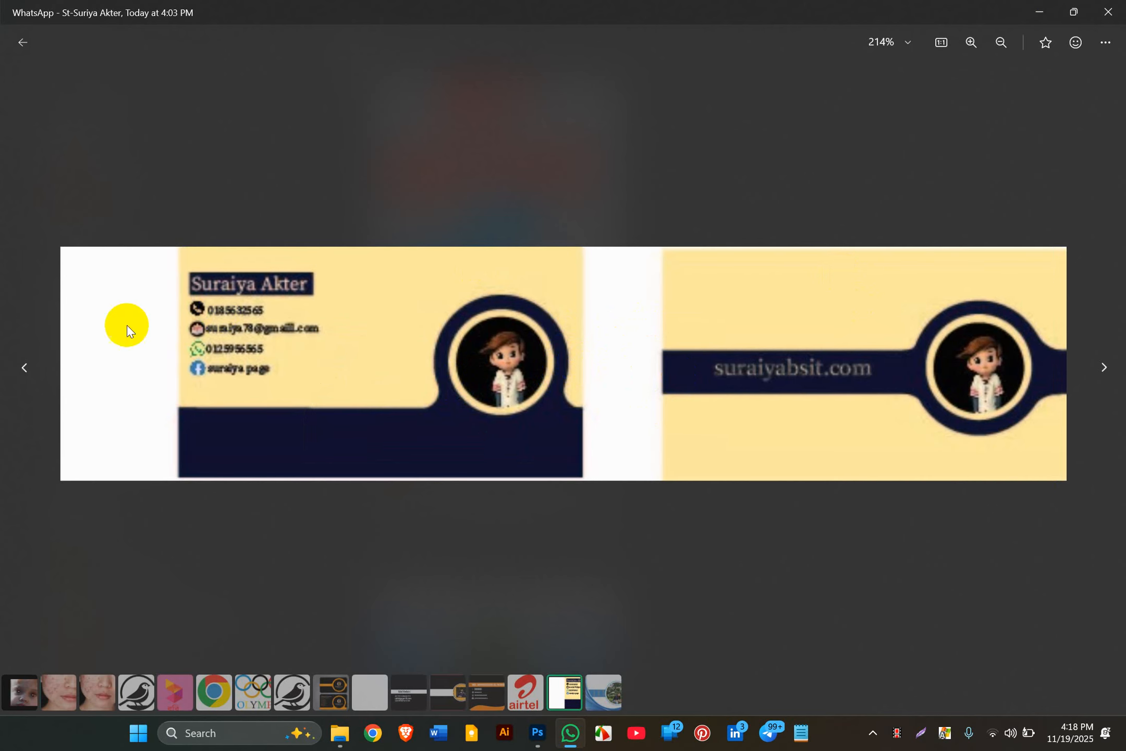
pyautogui.click(1115, 8)
# Step: View the airtel/grameenphone logo image and the black-and-orange business card full-screen
pyautogui.scroll(4, 499, 397)
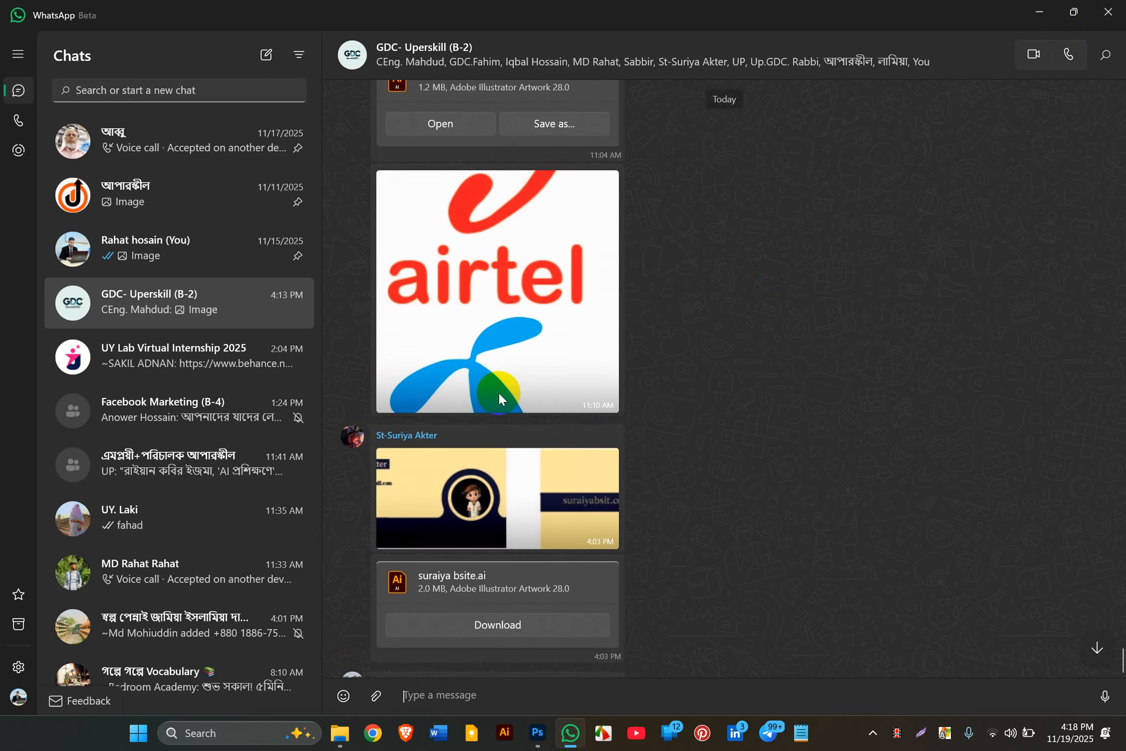
pyautogui.click(480, 426)
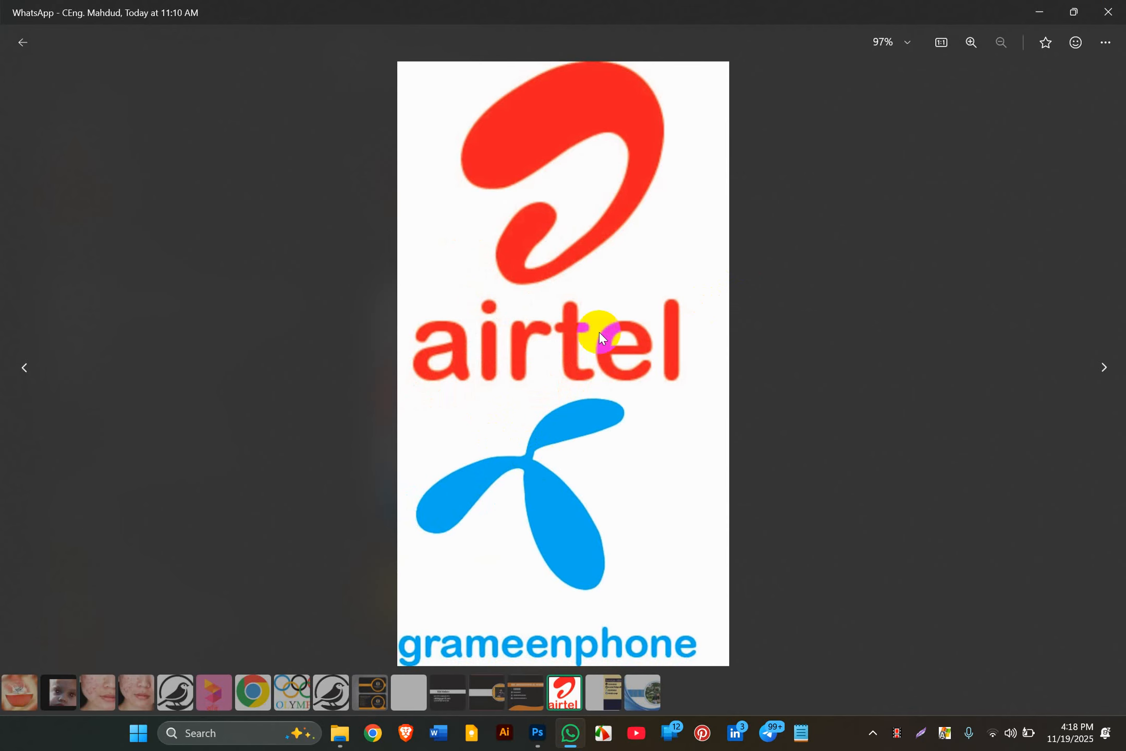
pyautogui.click(1108, 11)
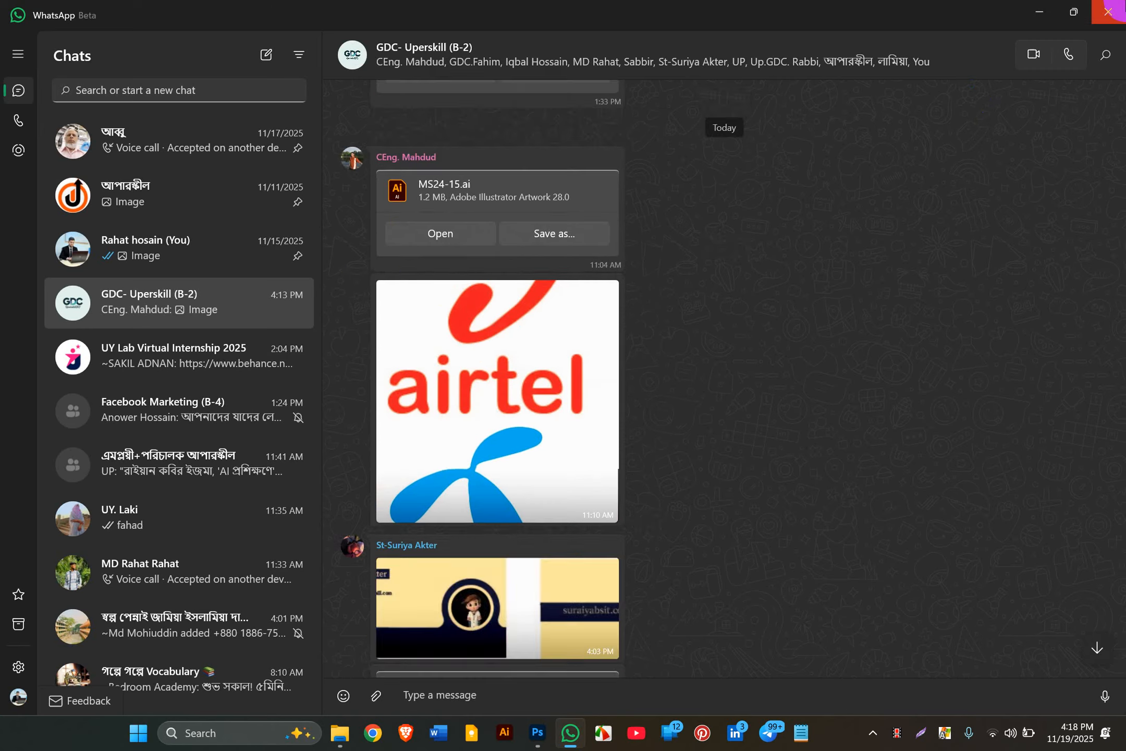
pyautogui.scroll(5, 425, 399)
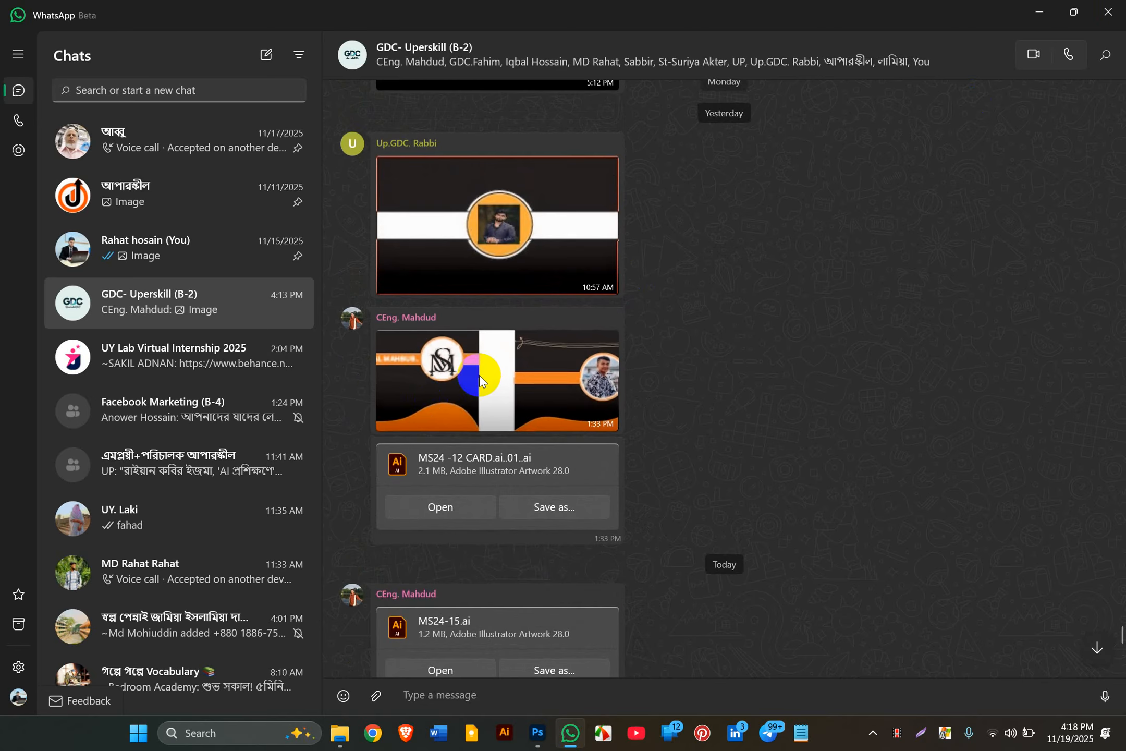
pyautogui.click(480, 374)
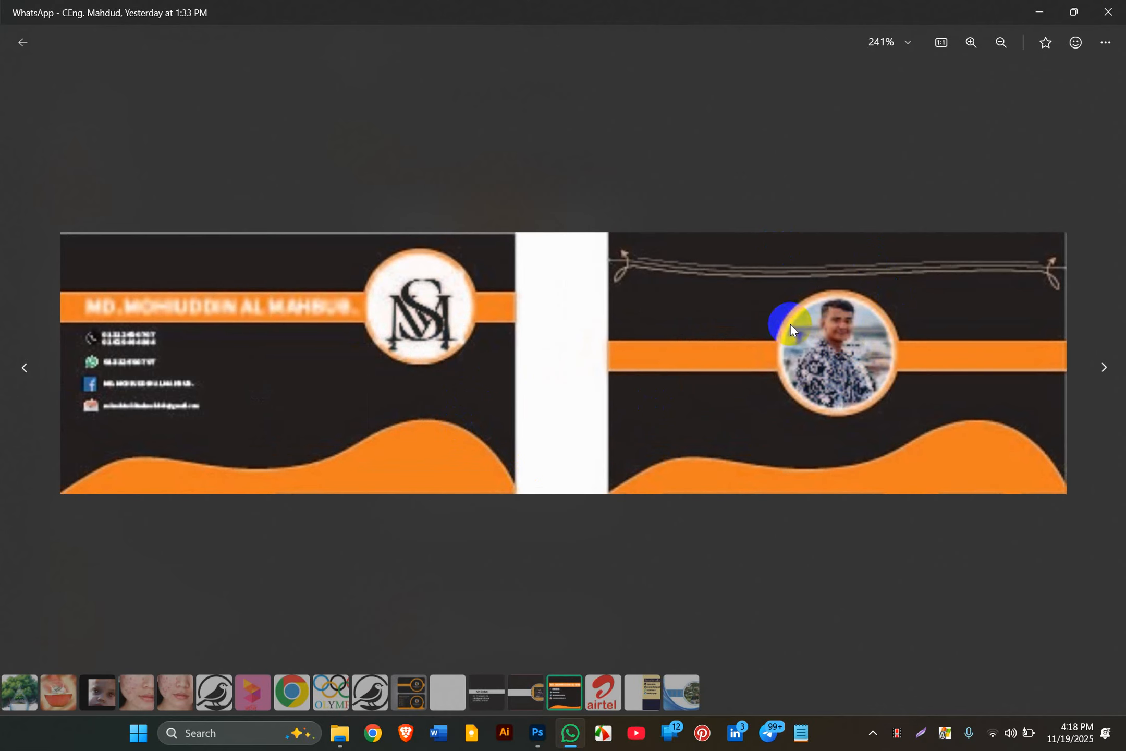
pyautogui.click(1107, 11)
# Step: View the black white-stripe card and the black orange-circle name card, then scroll the chat
pyautogui.scroll(5, 595, 263)
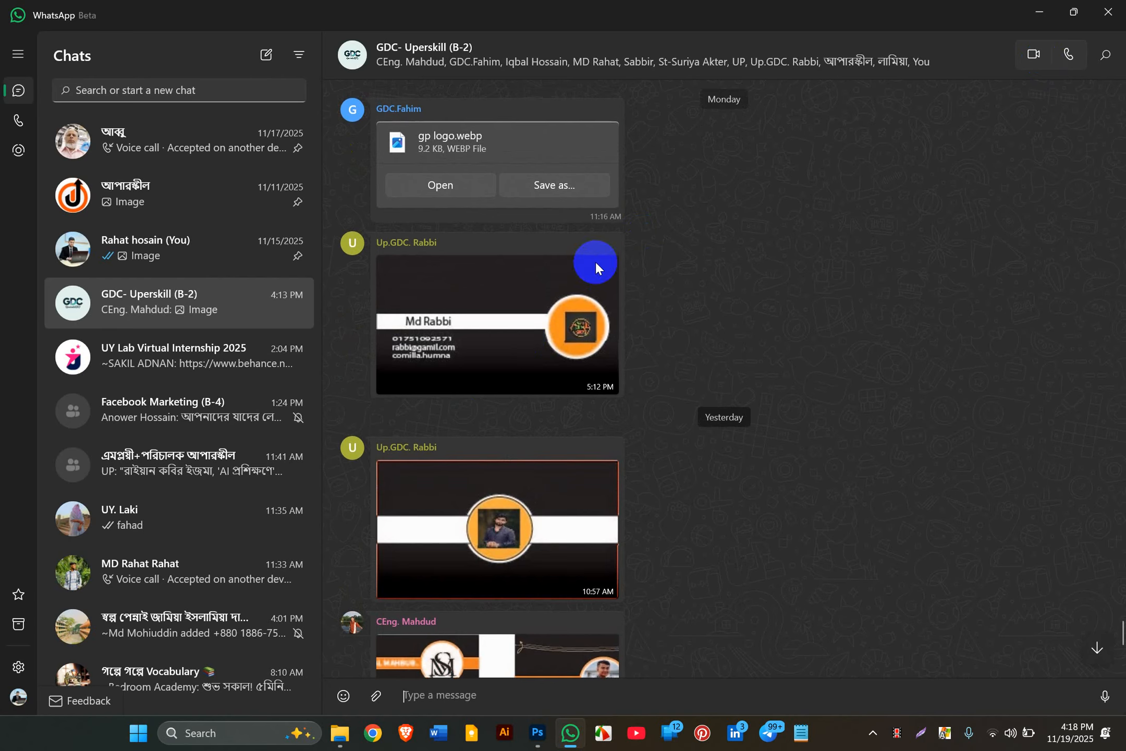
pyautogui.click(496, 511)
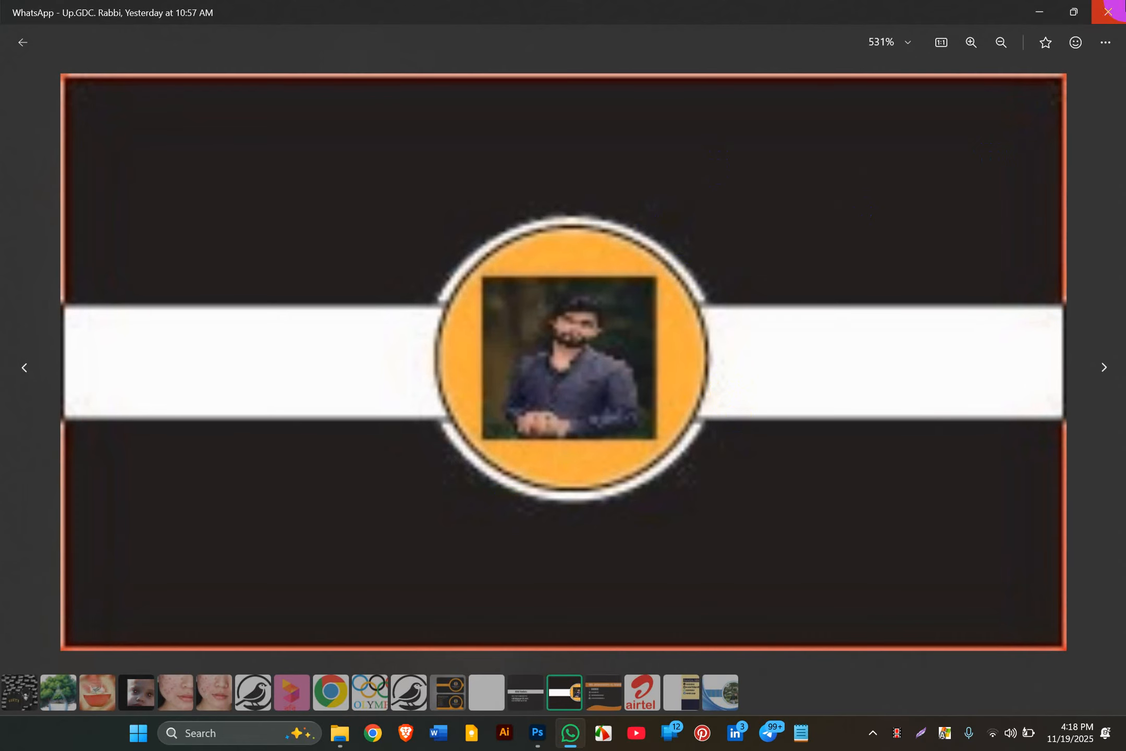
pyautogui.click(1108, 11)
pyautogui.click(516, 302)
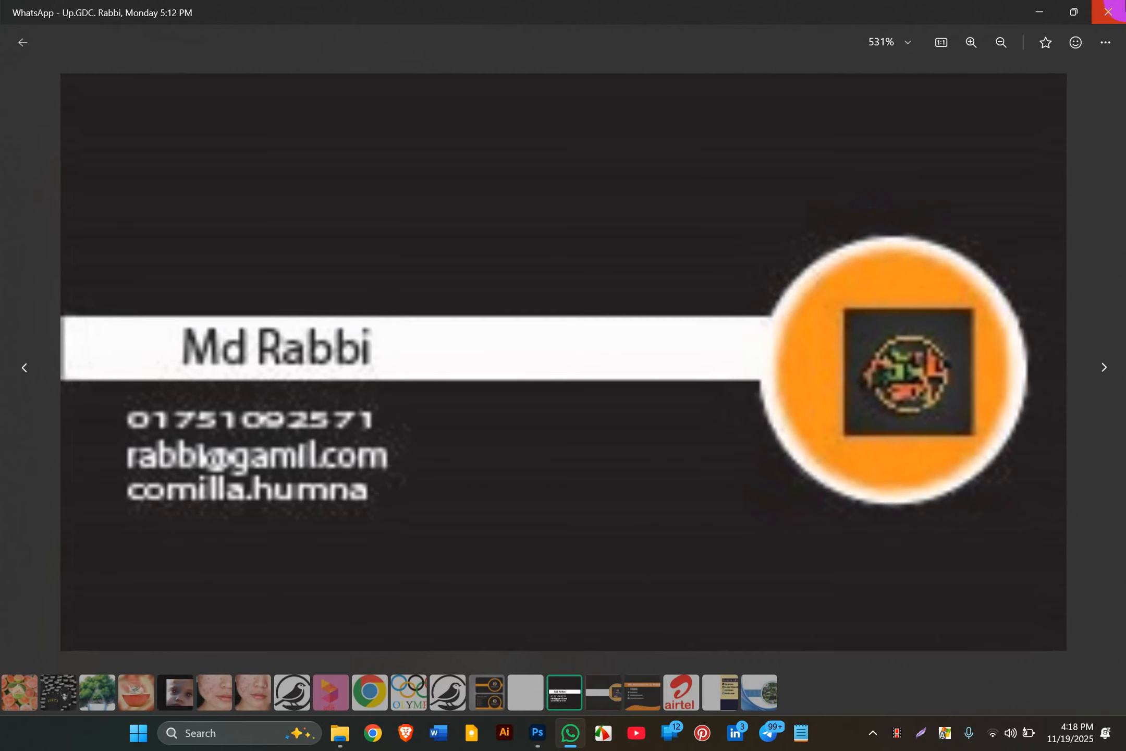
pyautogui.click(1108, 11)
pyautogui.scroll(5, 502, 176)
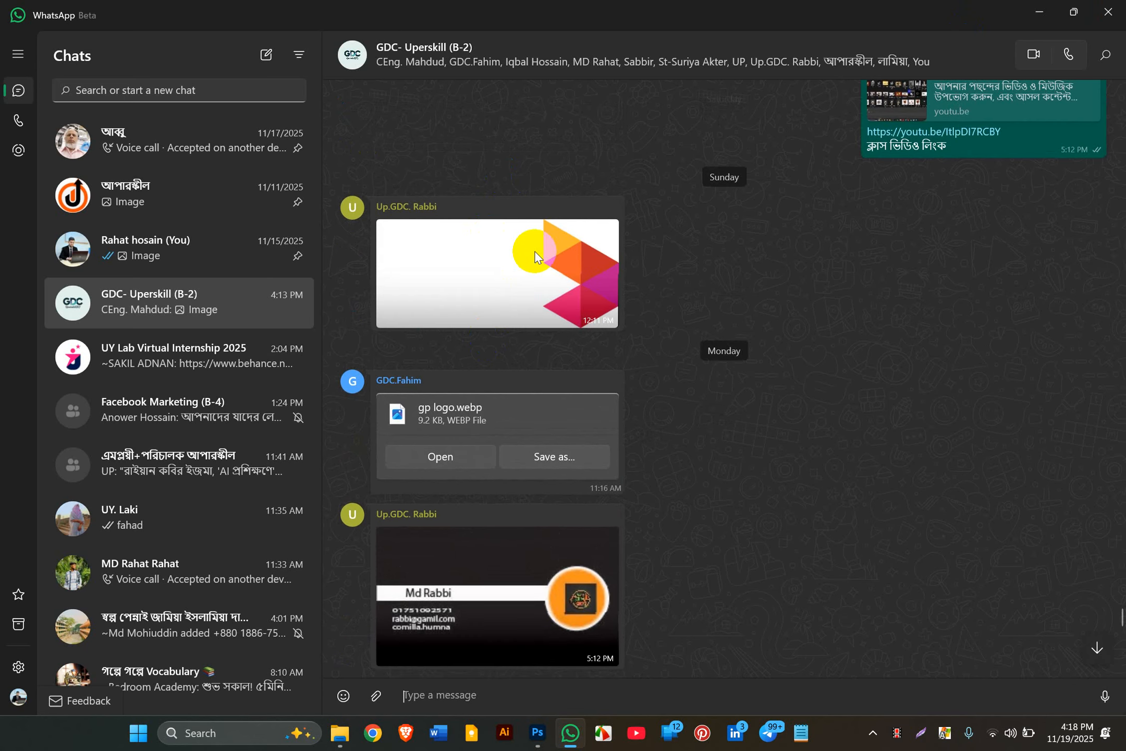
pyautogui.scroll(-20, 519, 412)
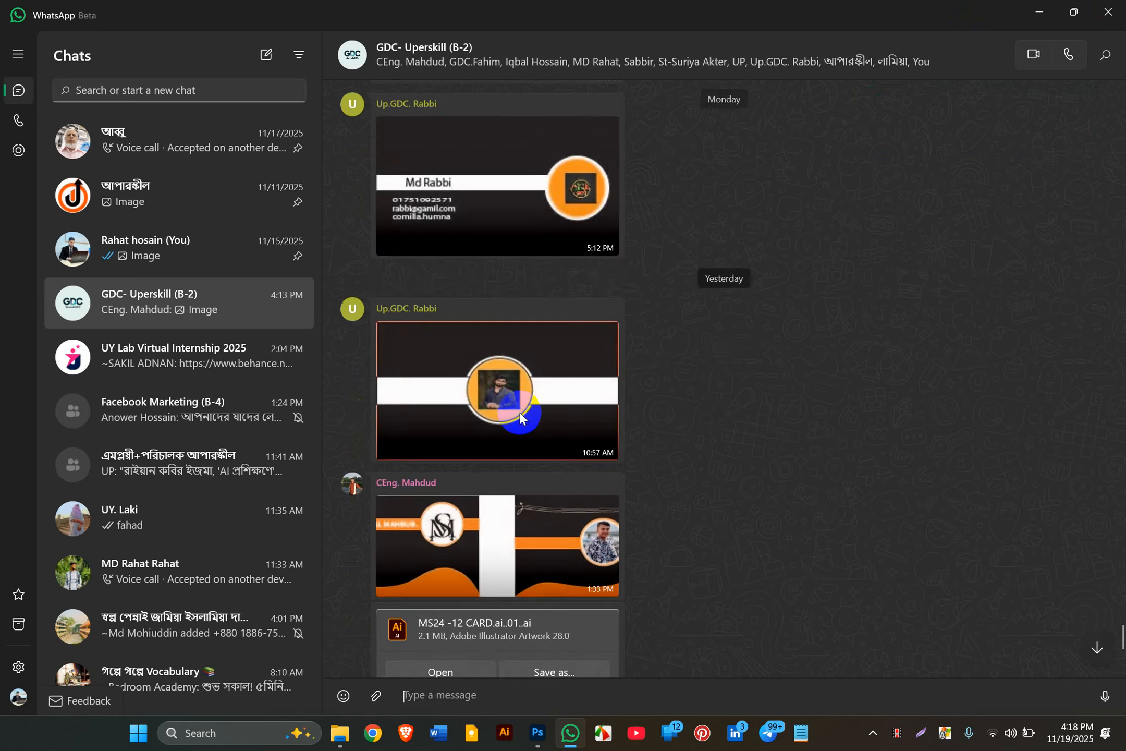
pyautogui.scroll(10, 505, 512)
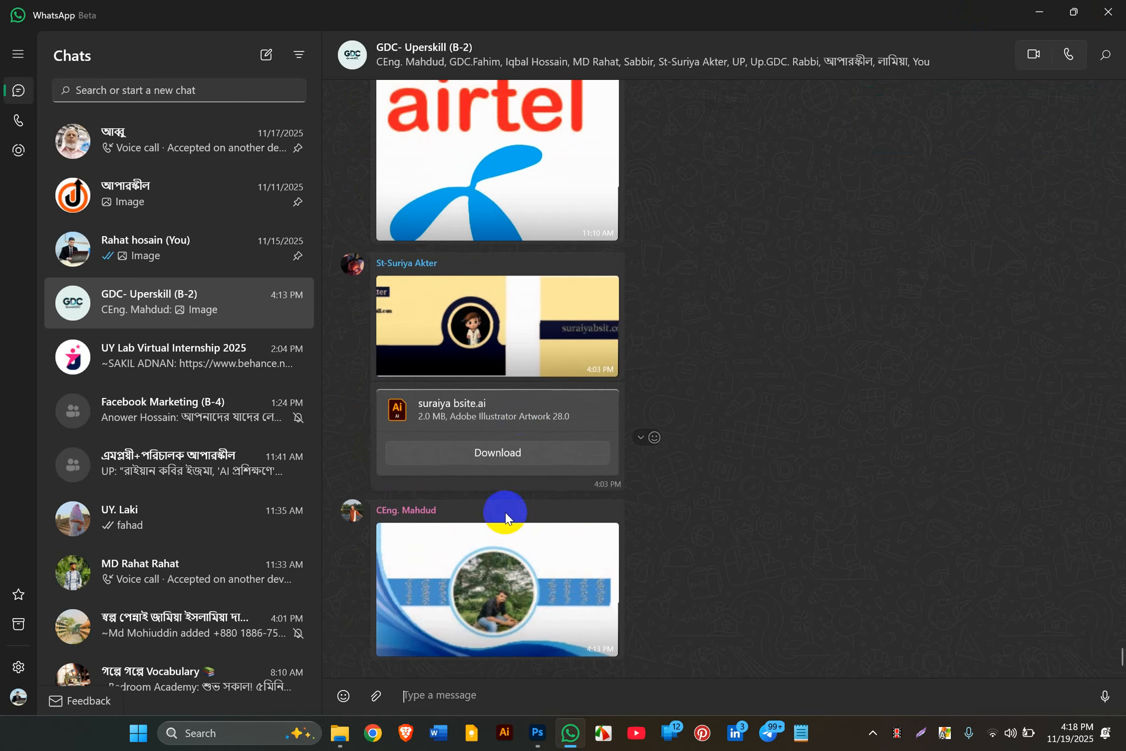
pyautogui.scroll(10, 527, 448)
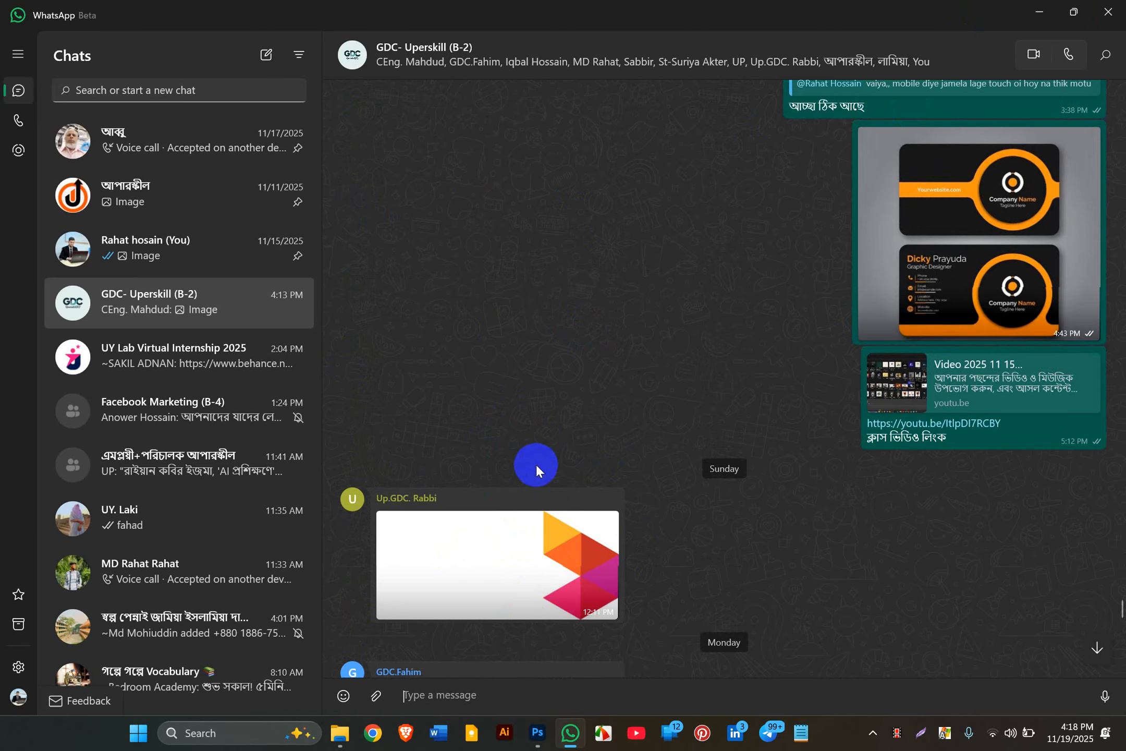
pyautogui.moveTo(650, 501)
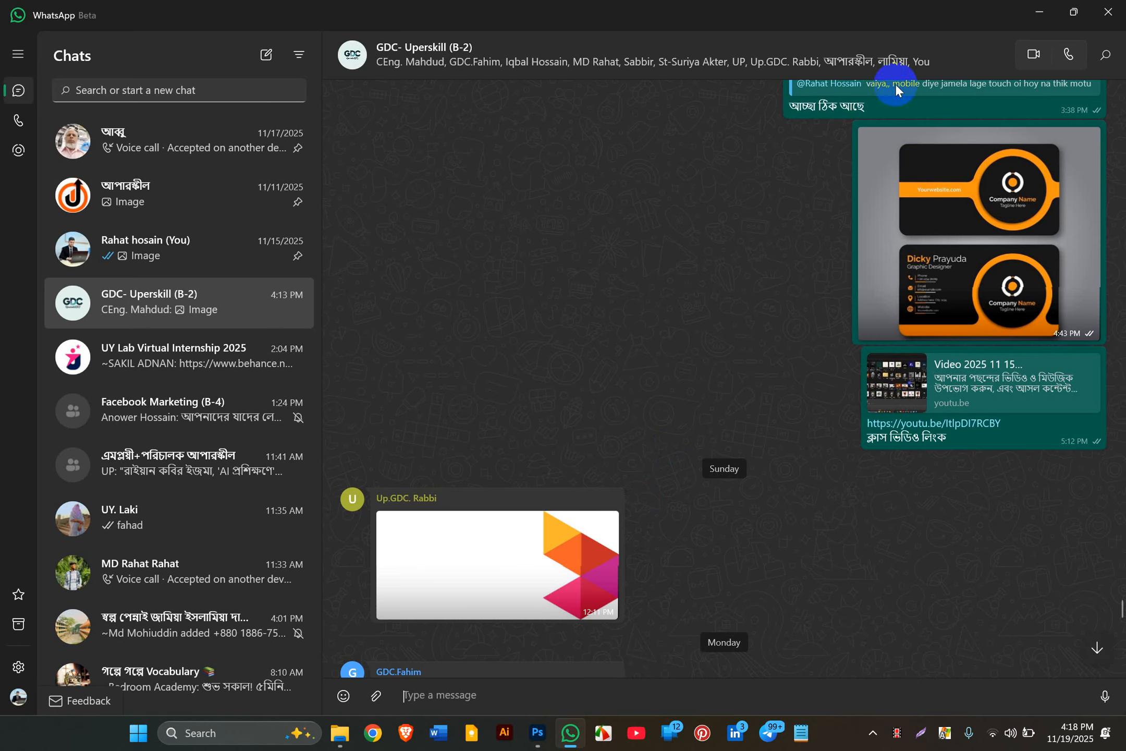
pyautogui.click(1039, 11)
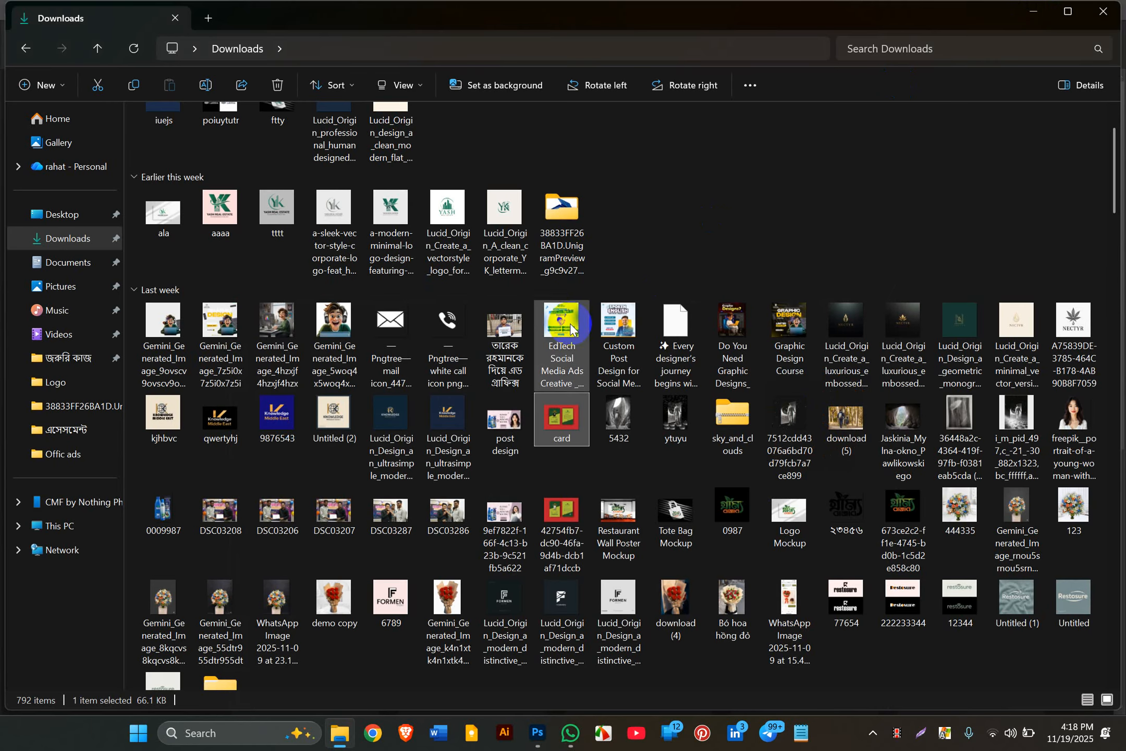
# Step: Browse the Desktop and Downloads folders, then bring Photoshop's welcome screen to the front
pyautogui.scroll(1, 547, 354)
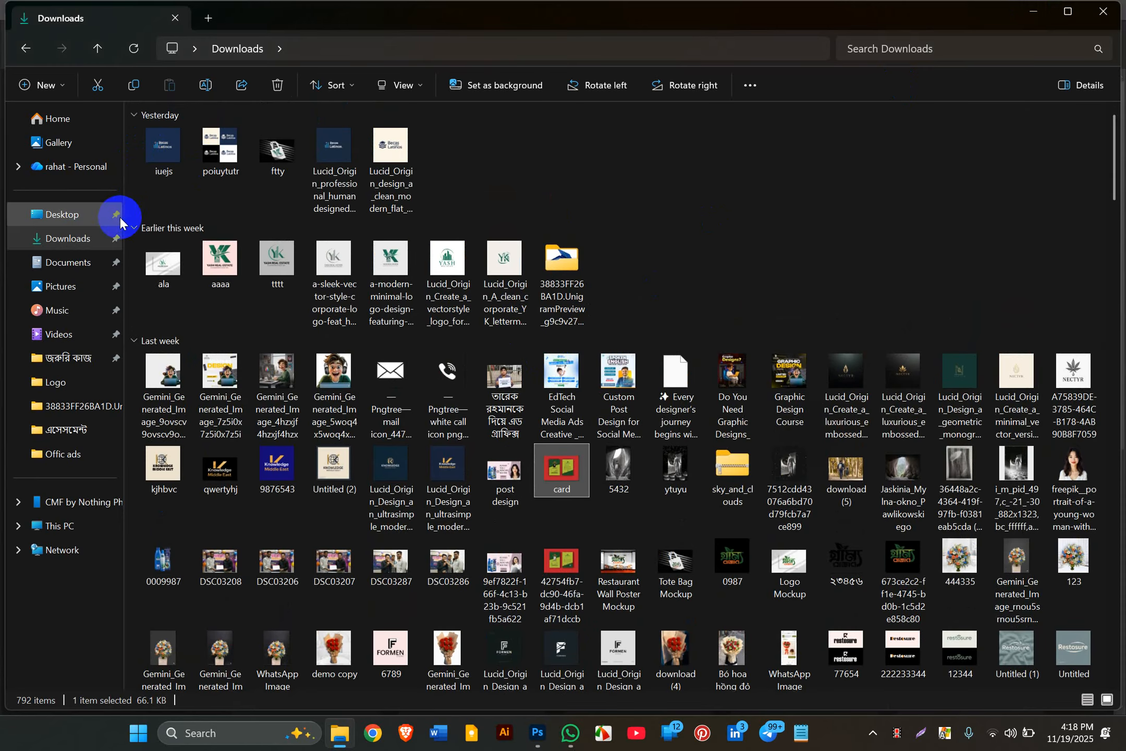
pyautogui.click(92, 215)
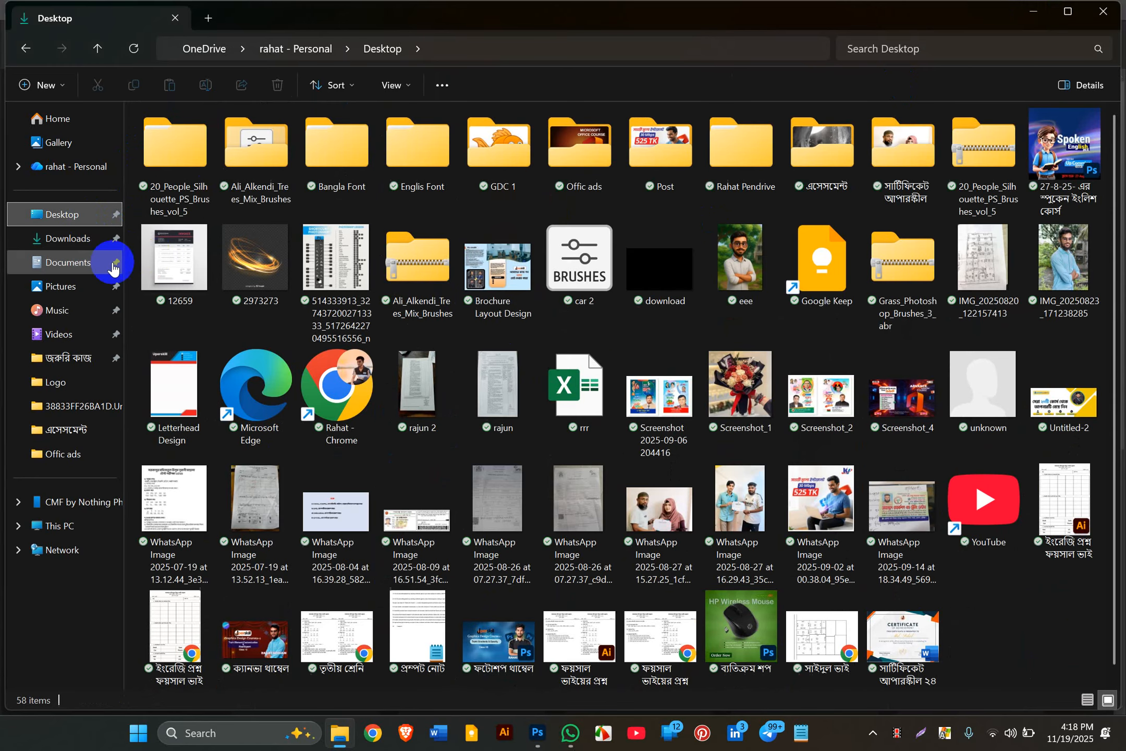
pyautogui.click(85, 248)
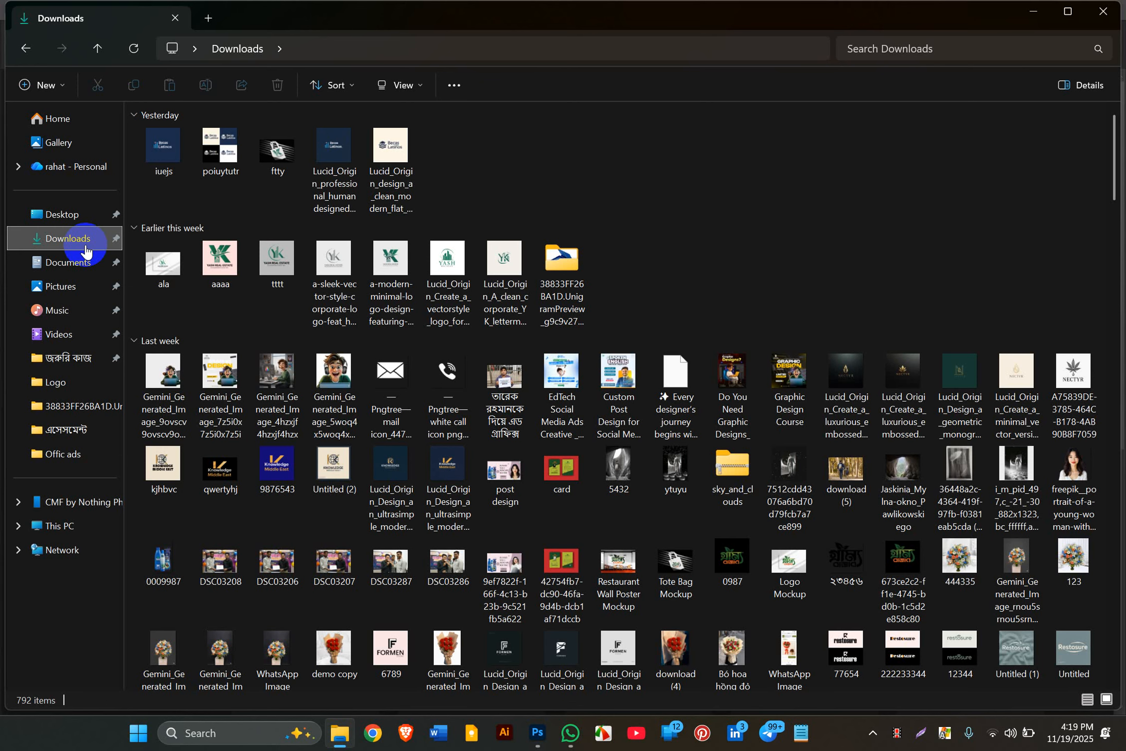
pyautogui.scroll(-3, 236, 491)
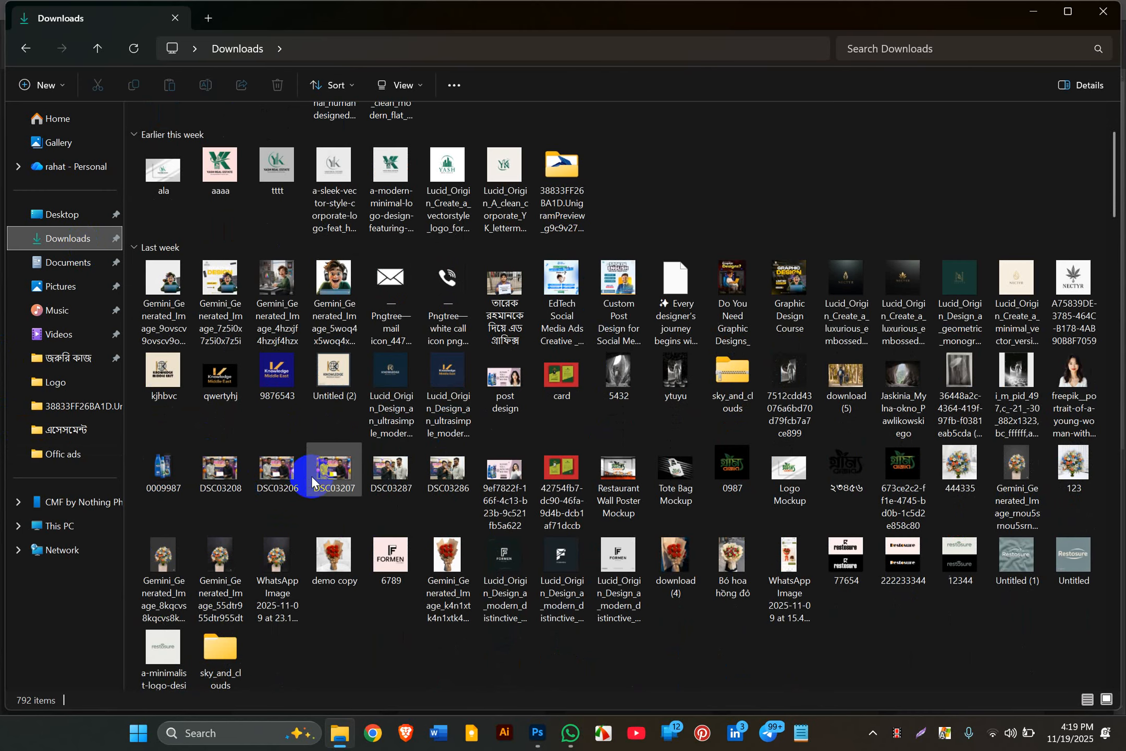
pyautogui.scroll(-1, 311, 475)
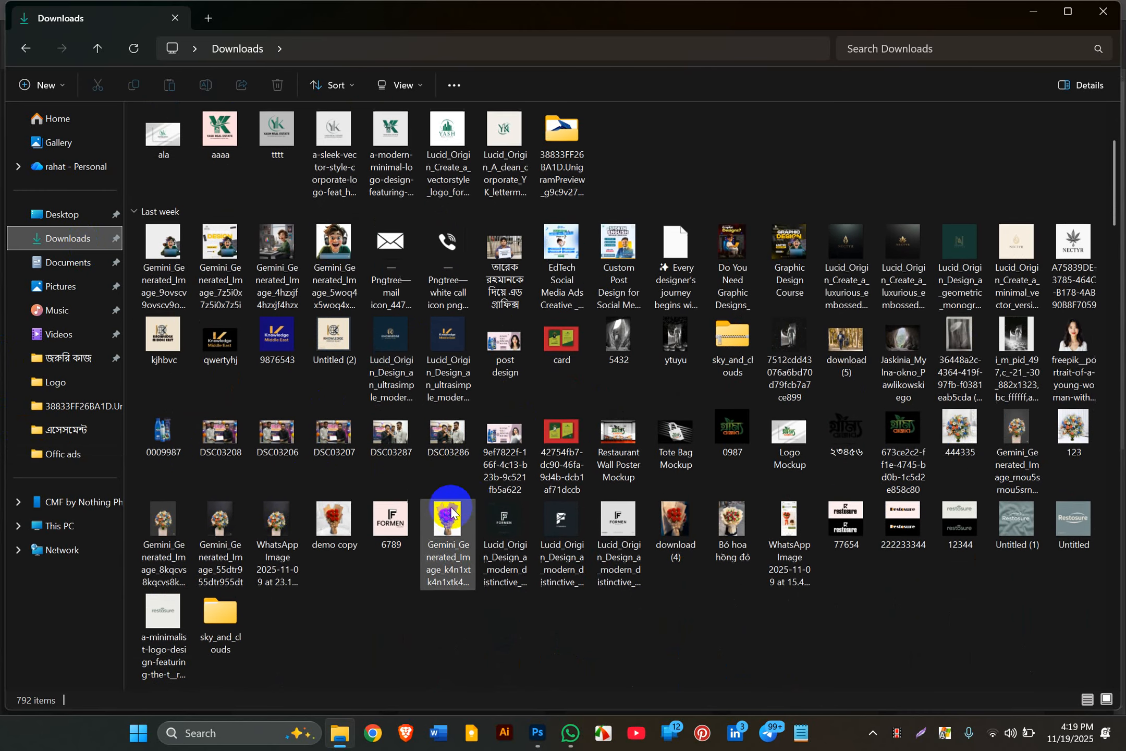
pyautogui.scroll(3, 450, 508)
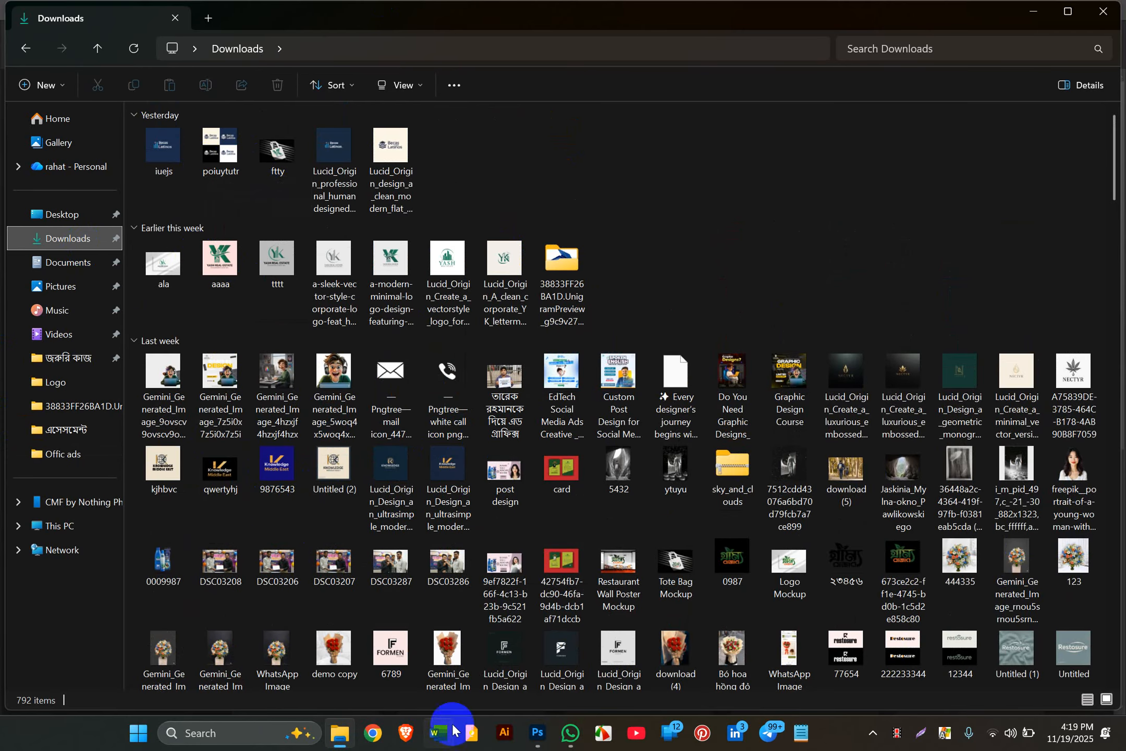
pyautogui.click(542, 743)
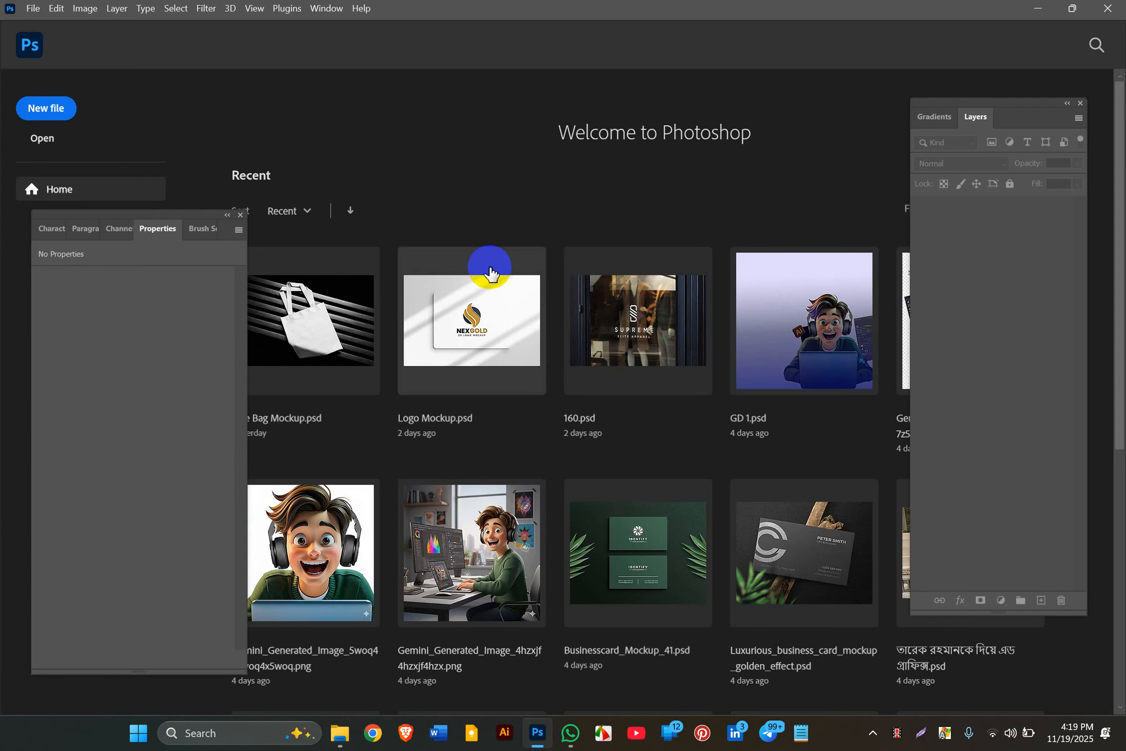
# Step: Create a new 3.5 × 2 inch, 300 ppi document (1050 × 600 px)
pyautogui.click(59, 112)
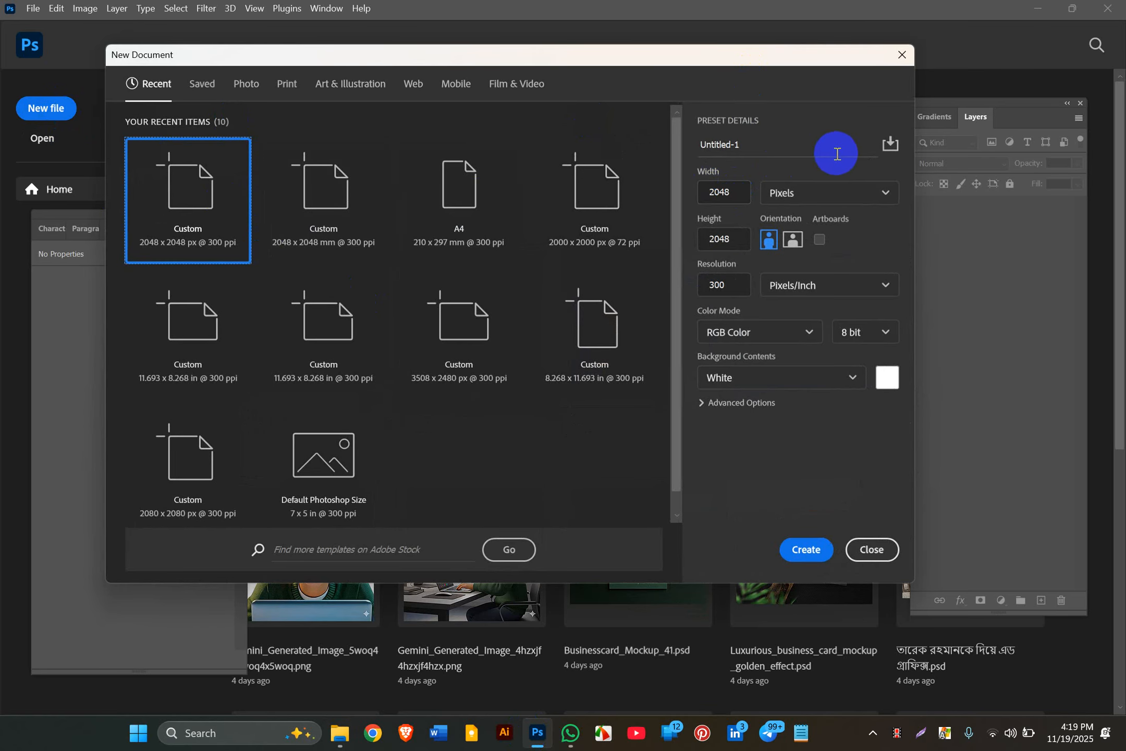
pyautogui.click(745, 150)
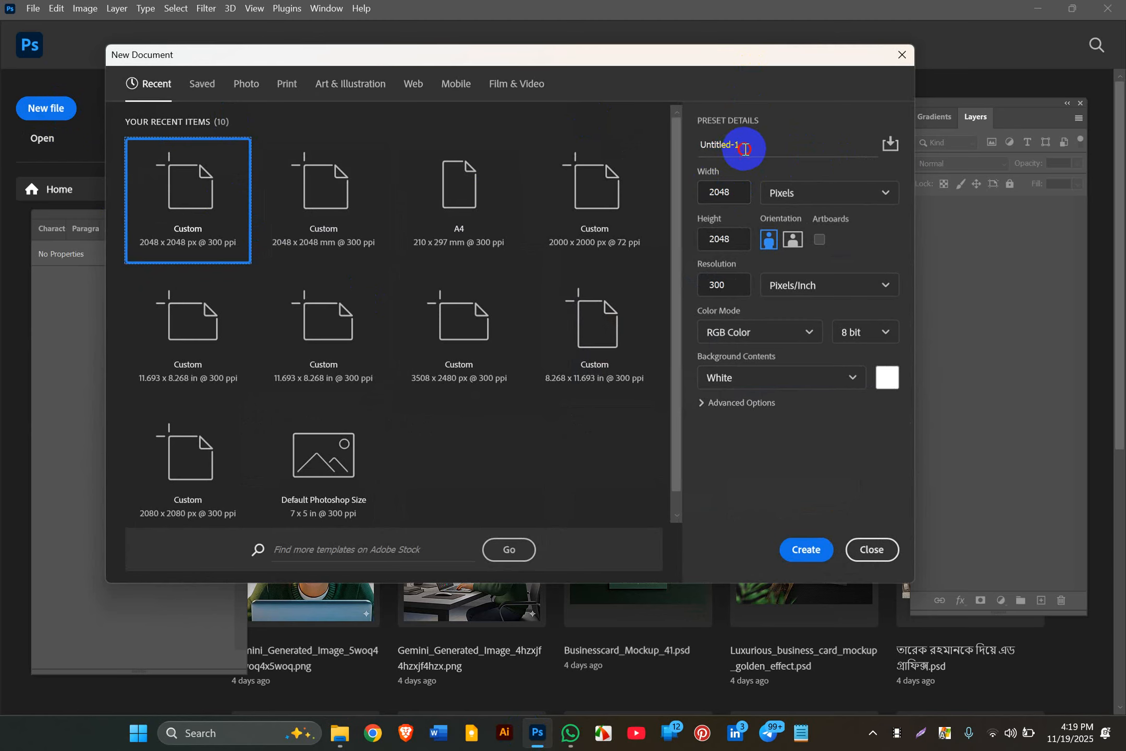
pyautogui.click(813, 200)
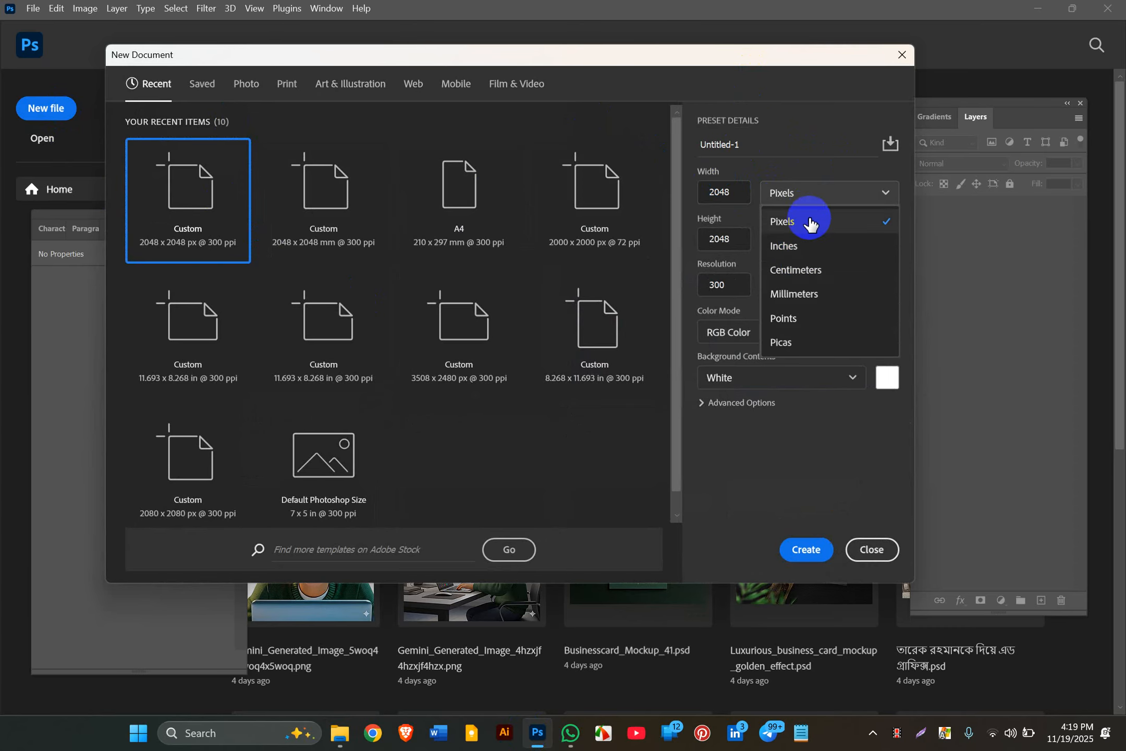
pyautogui.click(803, 249)
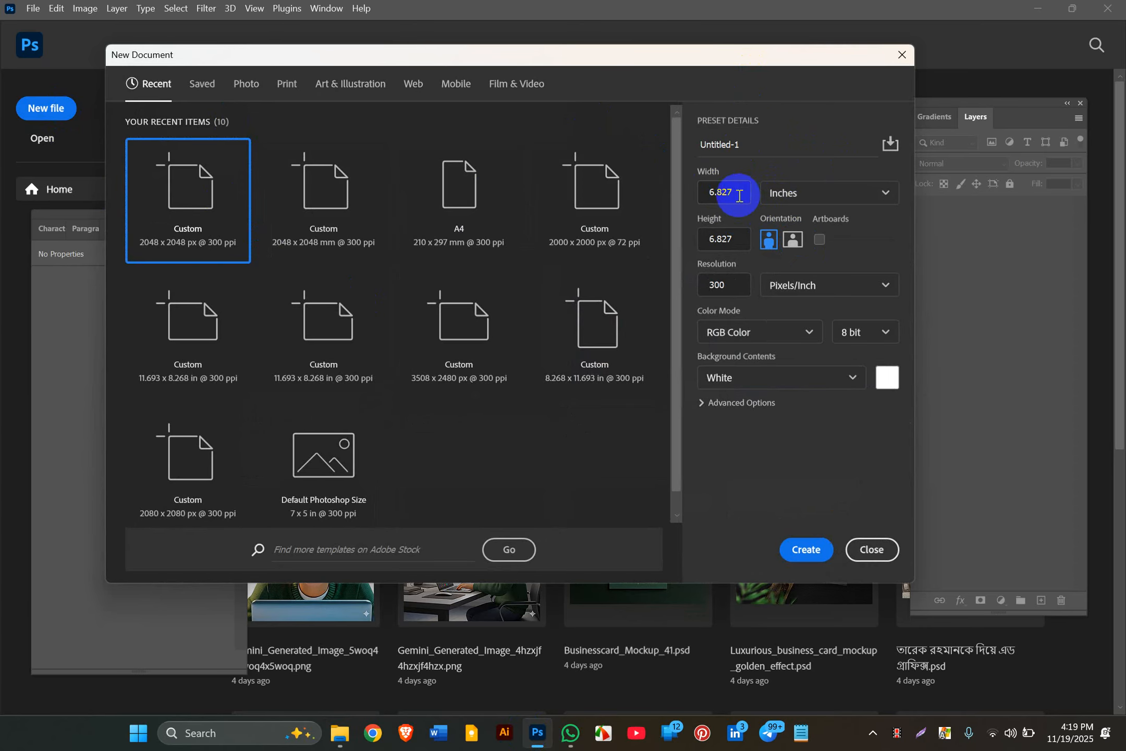
pyautogui.click(703, 195)
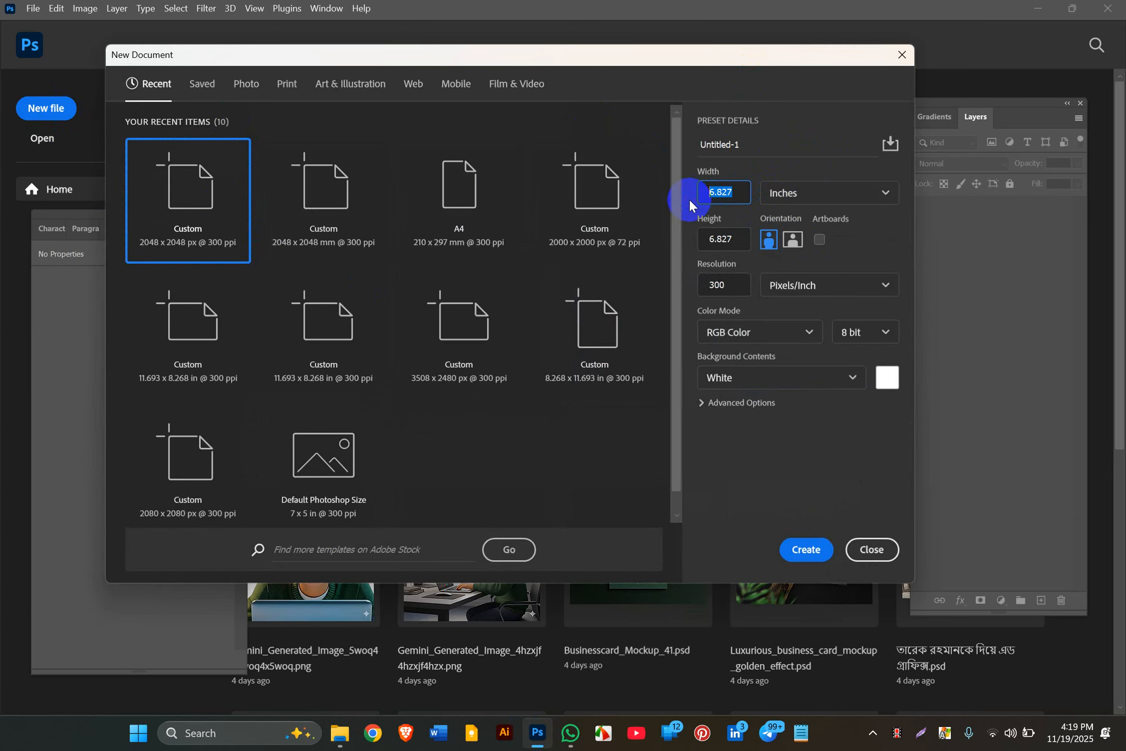
pyautogui.write('3.5')
pyautogui.click(704, 241)
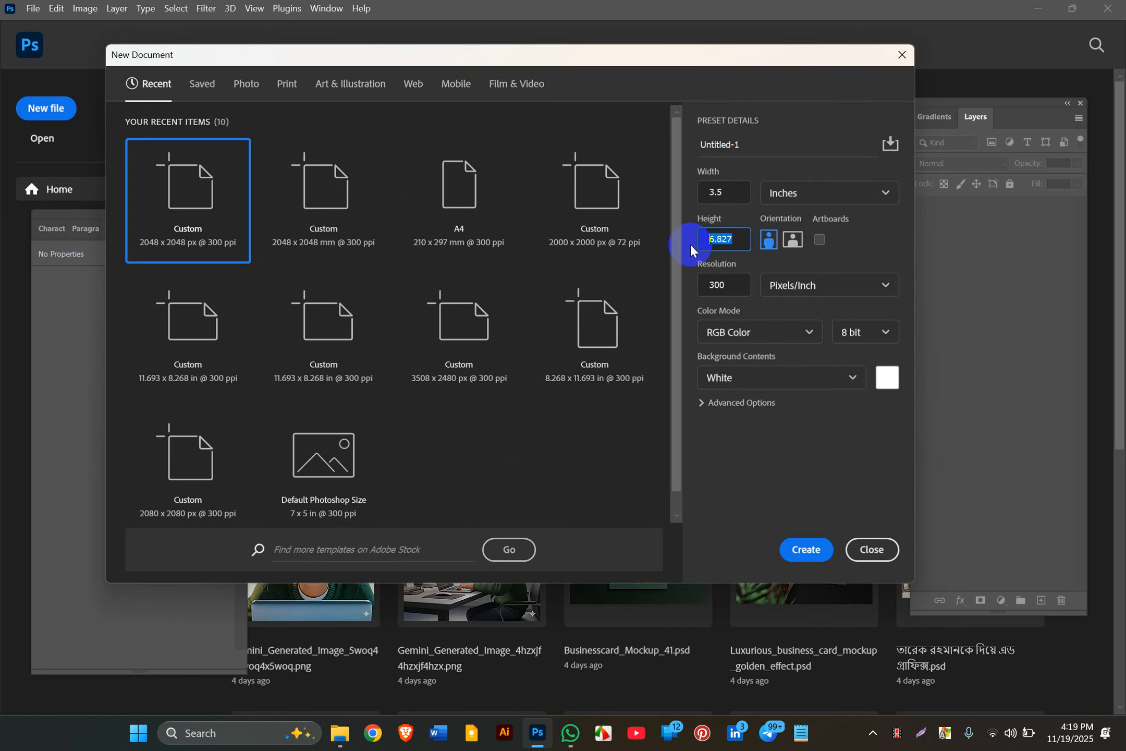
pyautogui.write('2')
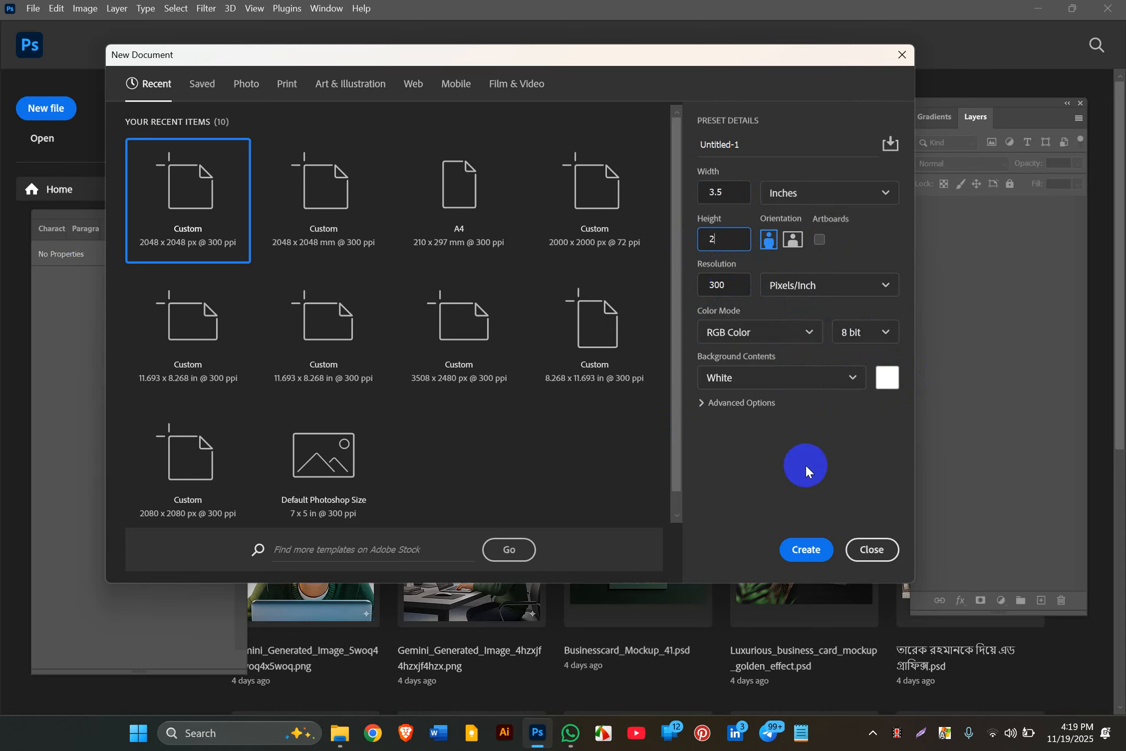
pyautogui.click(767, 450)
pyautogui.click(822, 557)
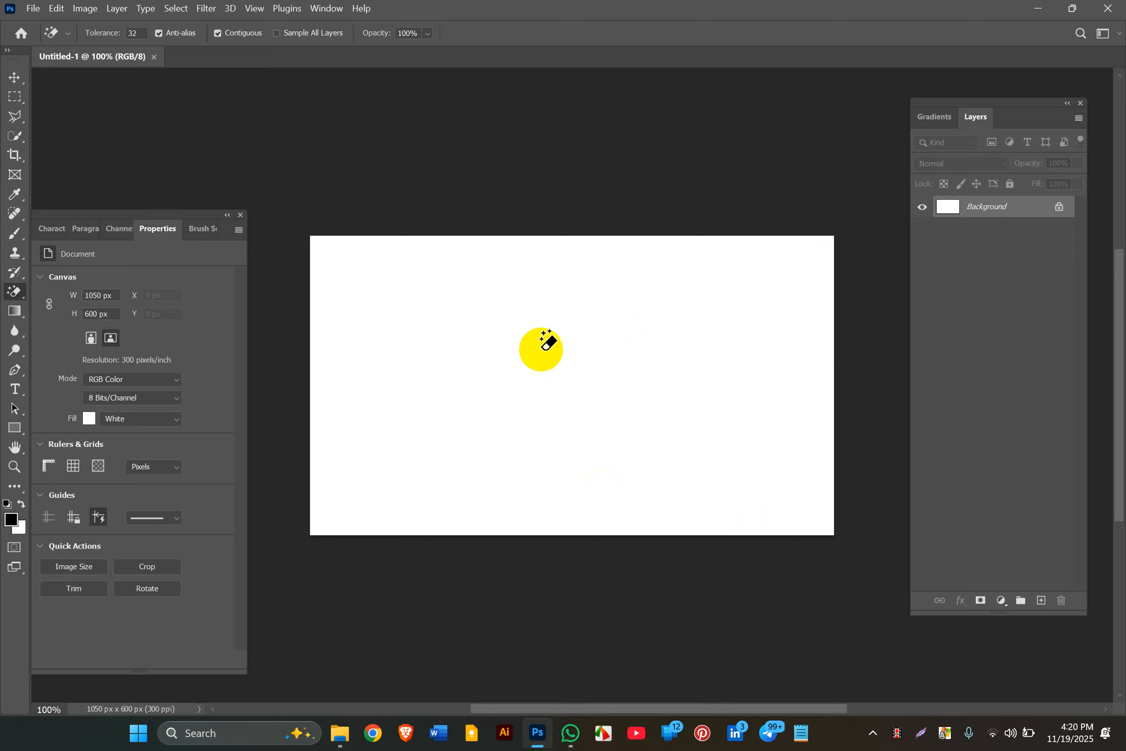
# Step: Unlock the Background into Layer 0, then draw, move and delete a test black rectangle
pyautogui.click(15, 78)
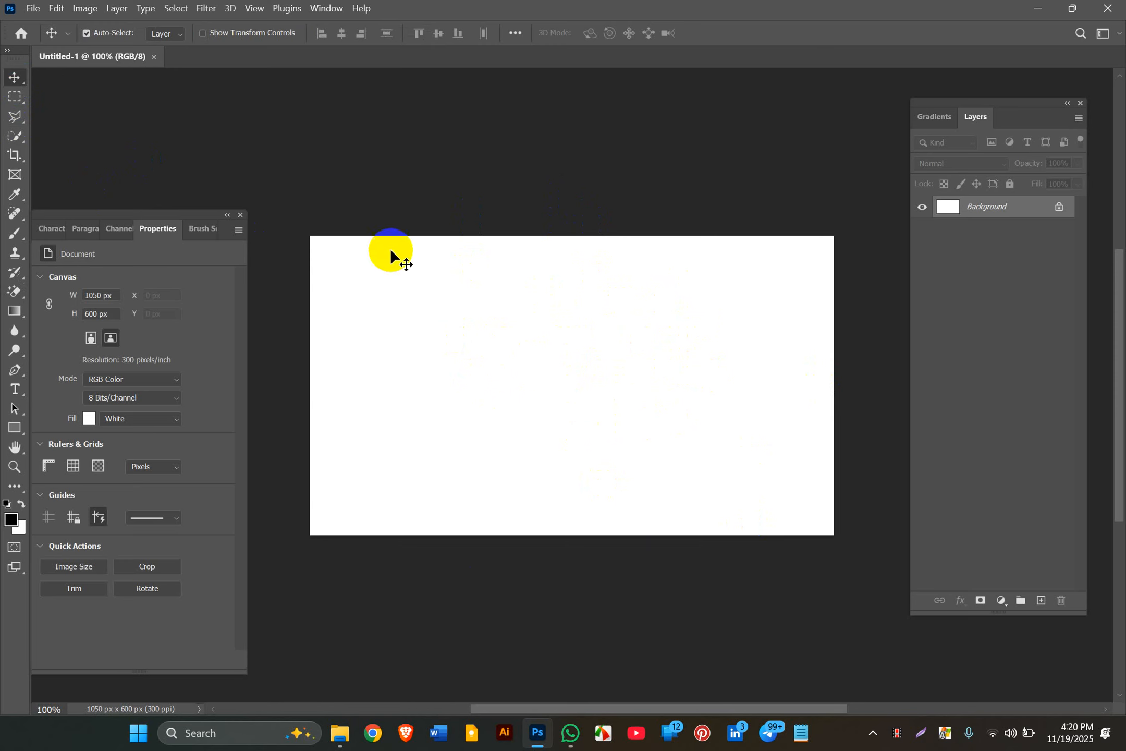
pyautogui.click(1062, 204)
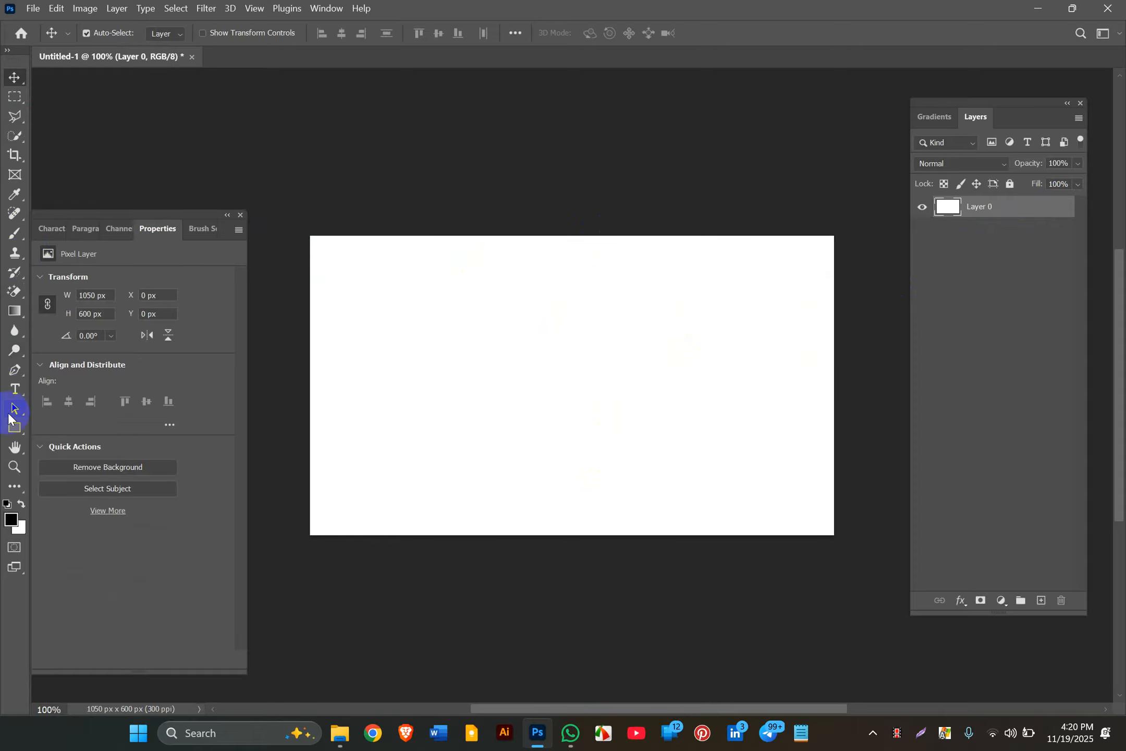
pyautogui.click(12, 429)
pyautogui.moveTo(250, 171); pyautogui.dragTo(413, 348)
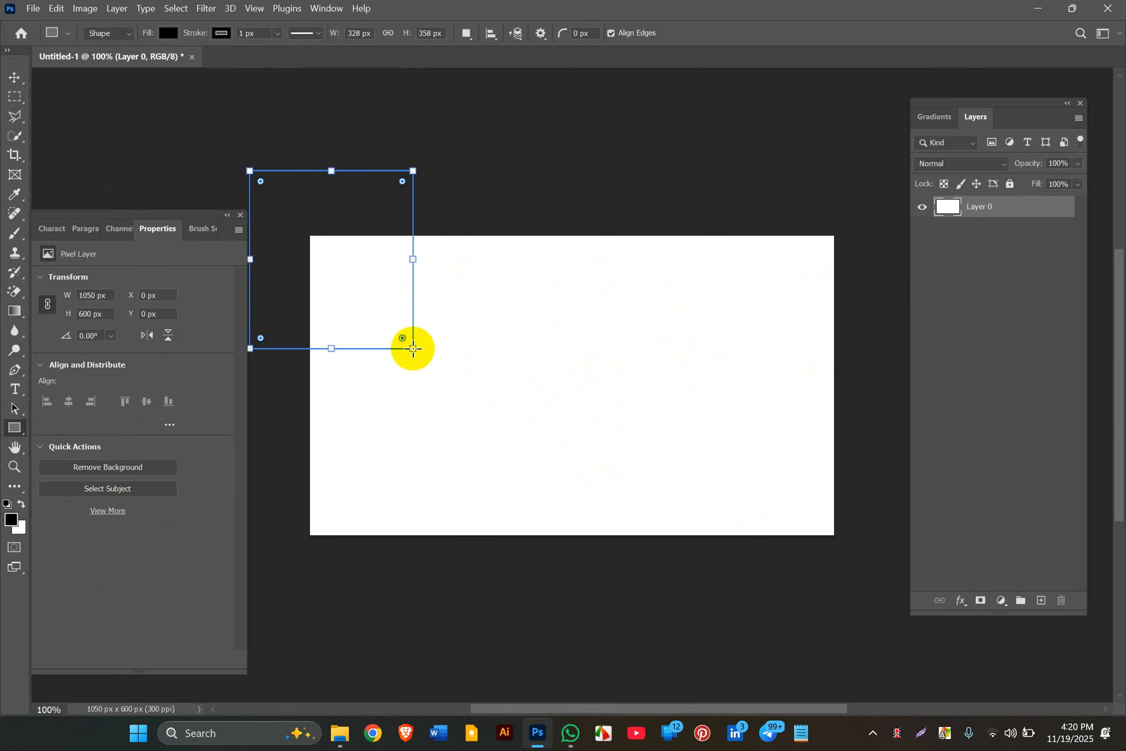
pyautogui.click(15, 77)
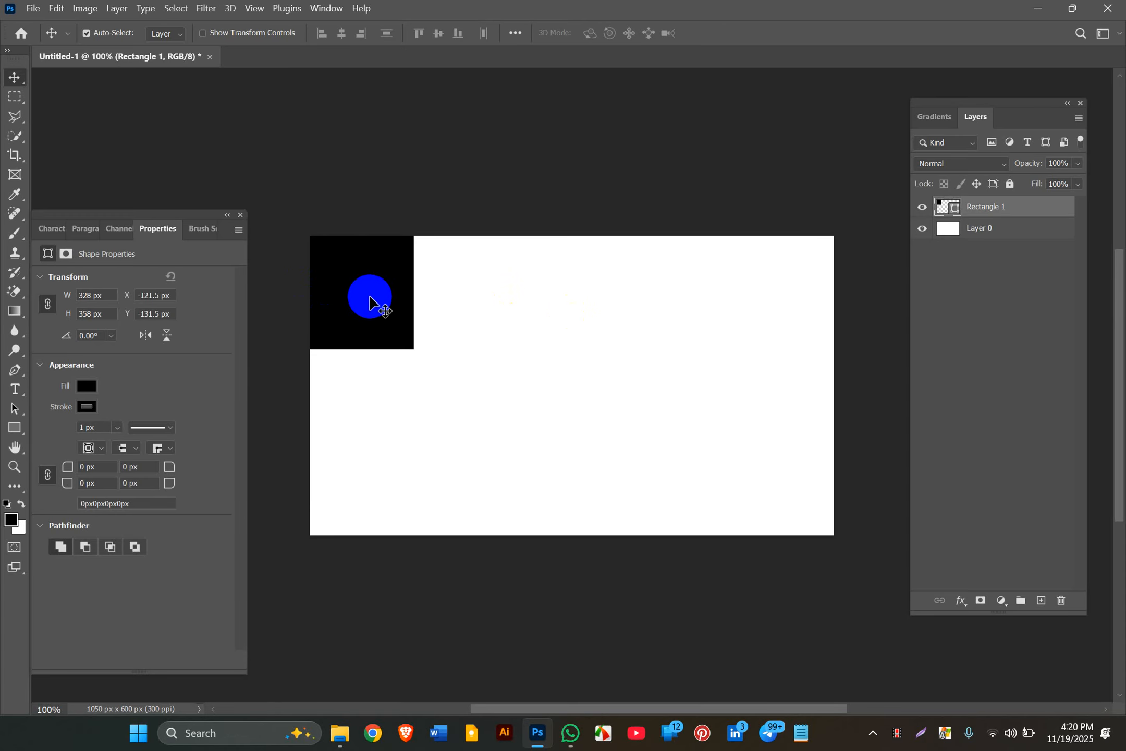
pyautogui.moveTo(375, 303); pyautogui.dragTo(477, 389)
pyautogui.press('Delete')
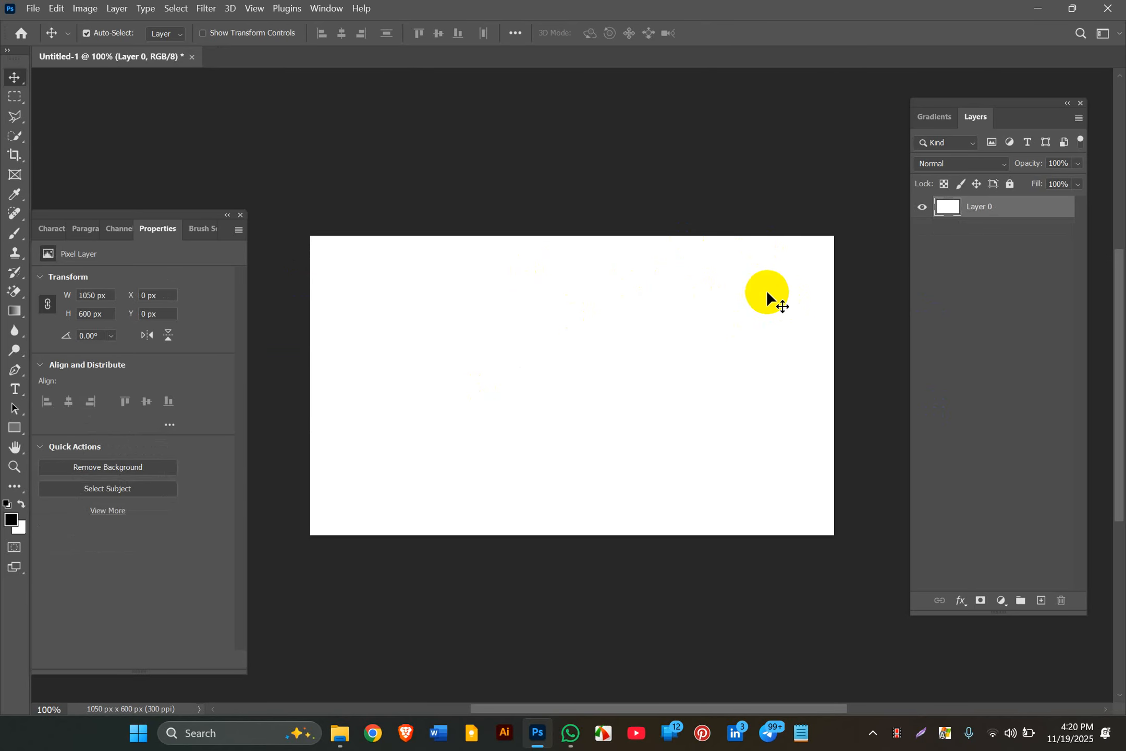
# Step: Set the Rectangle tool's stroke to none, then create and delete a 100 × 100 px test square
pyautogui.click(15, 429)
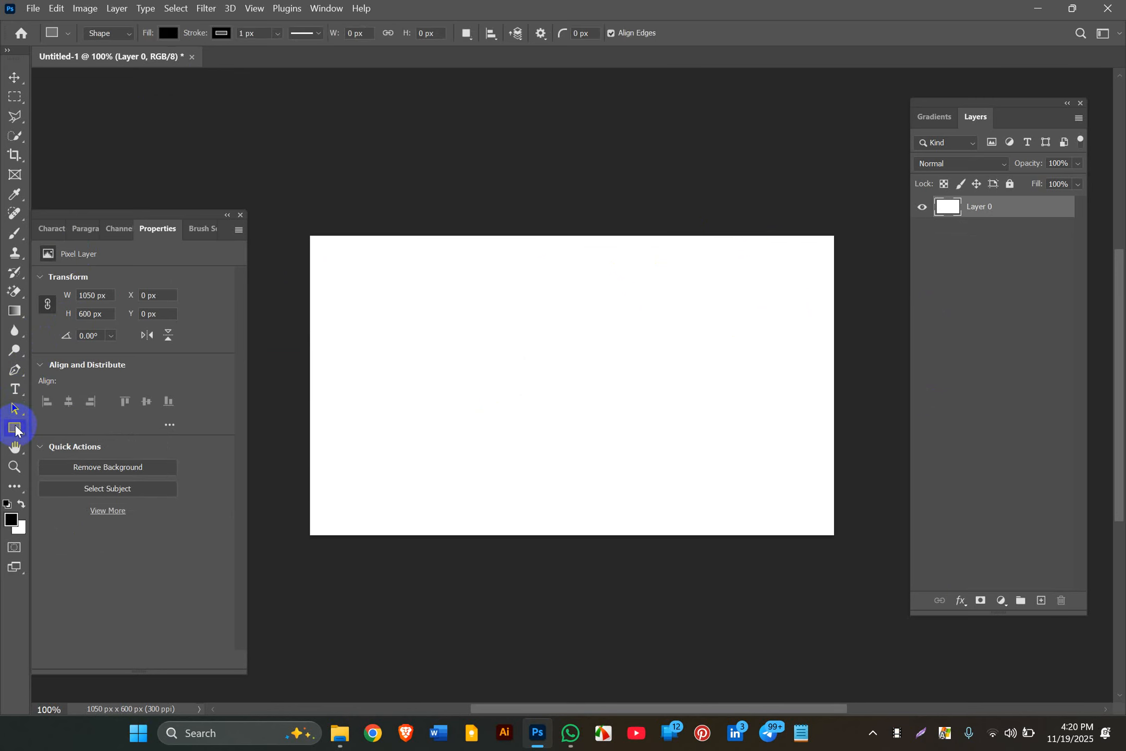
pyautogui.click(224, 32)
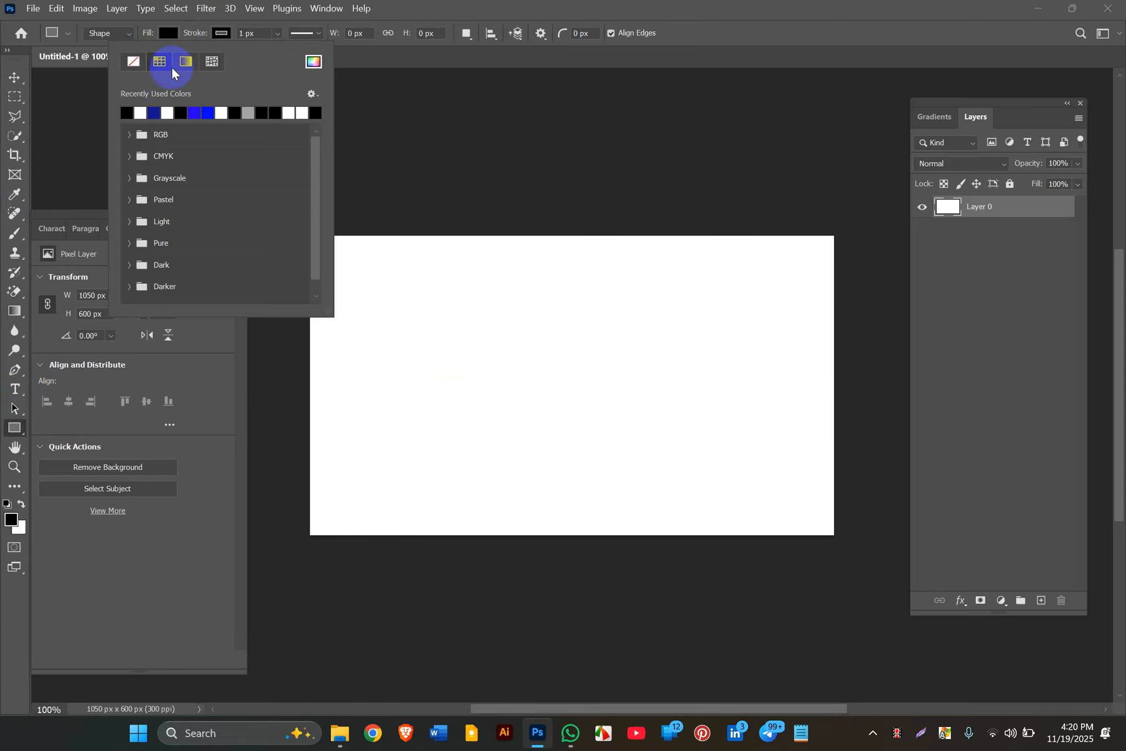
pyautogui.click(139, 65)
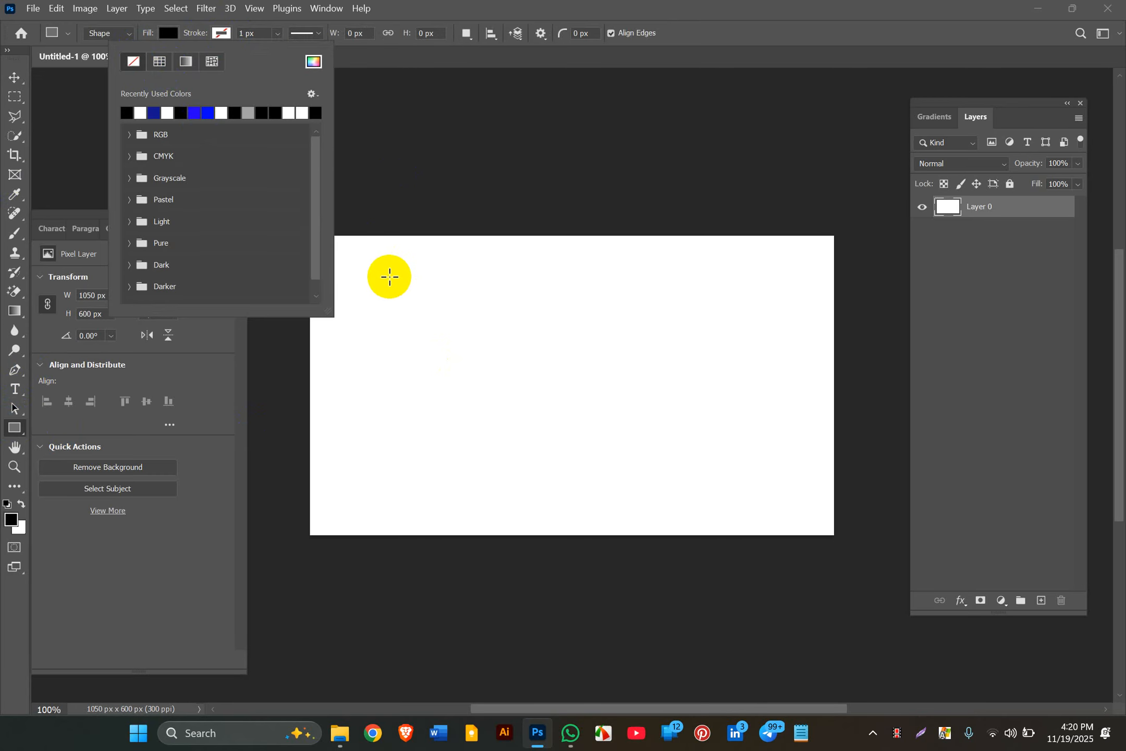
pyautogui.click(389, 276)
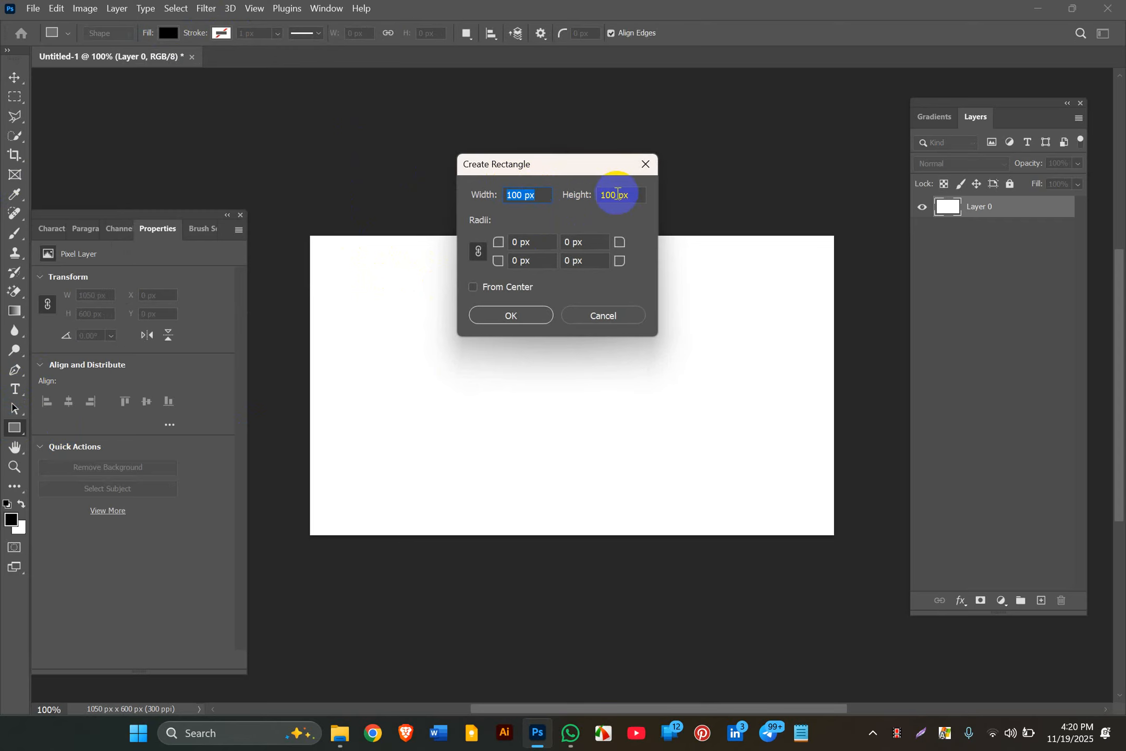
pyautogui.click(495, 316)
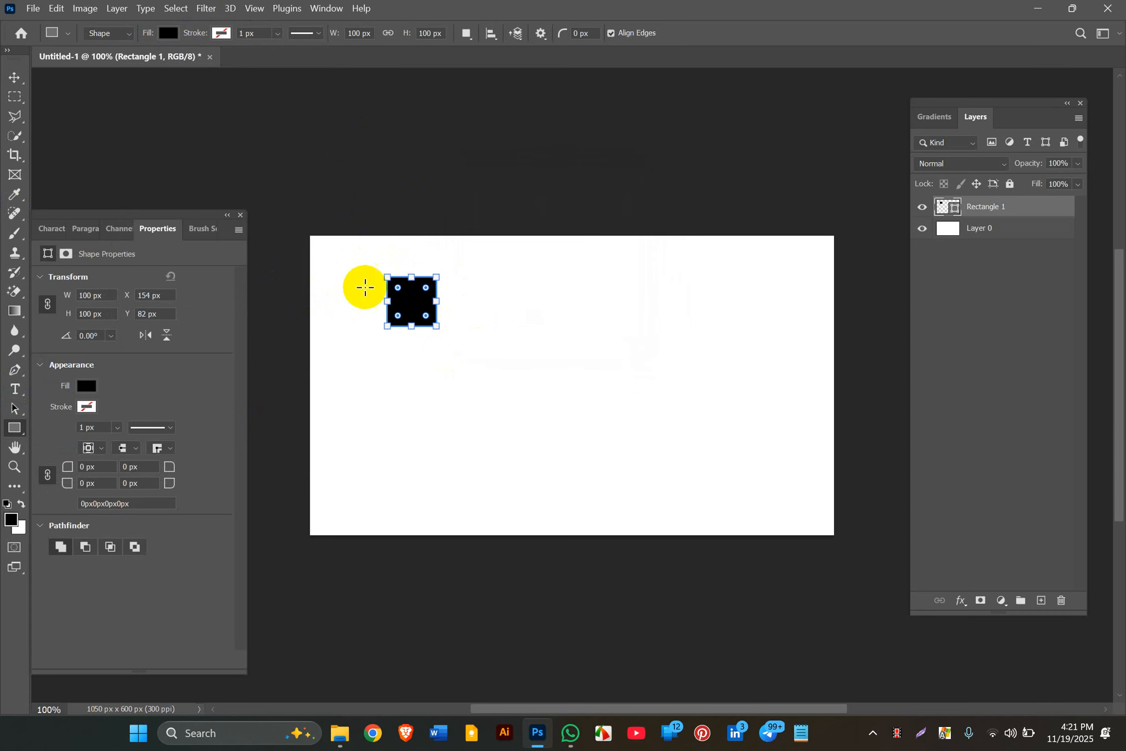
pyautogui.click(15, 78)
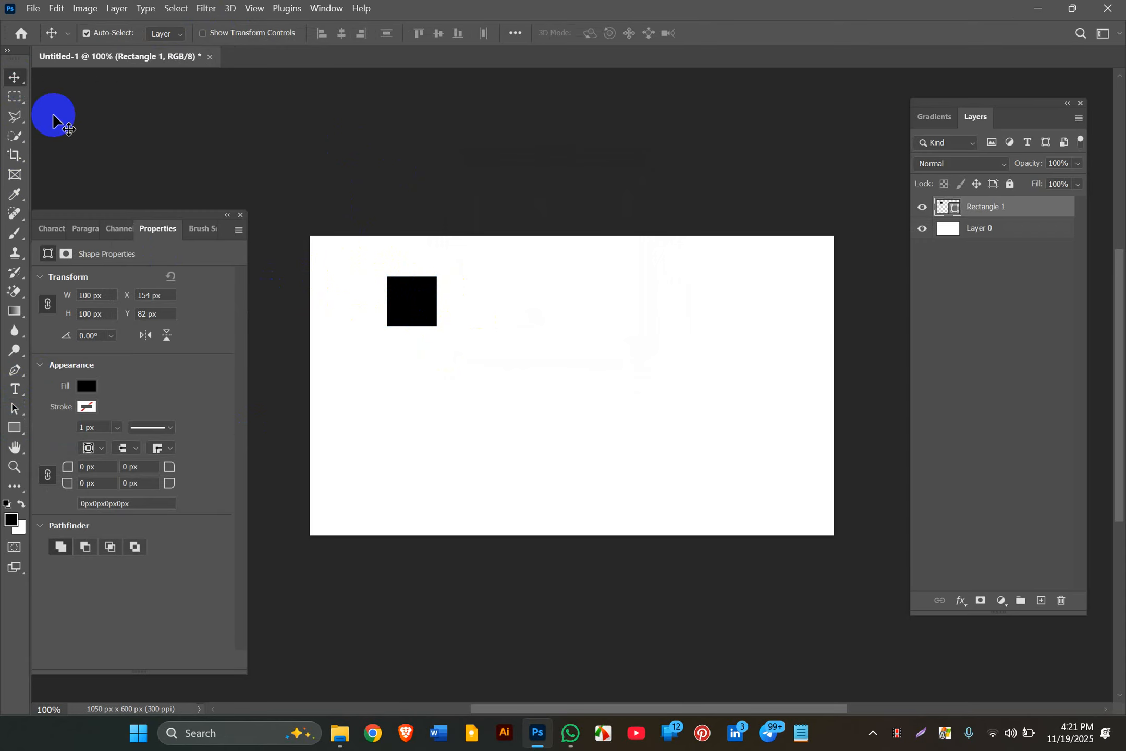
pyautogui.press('Delete')
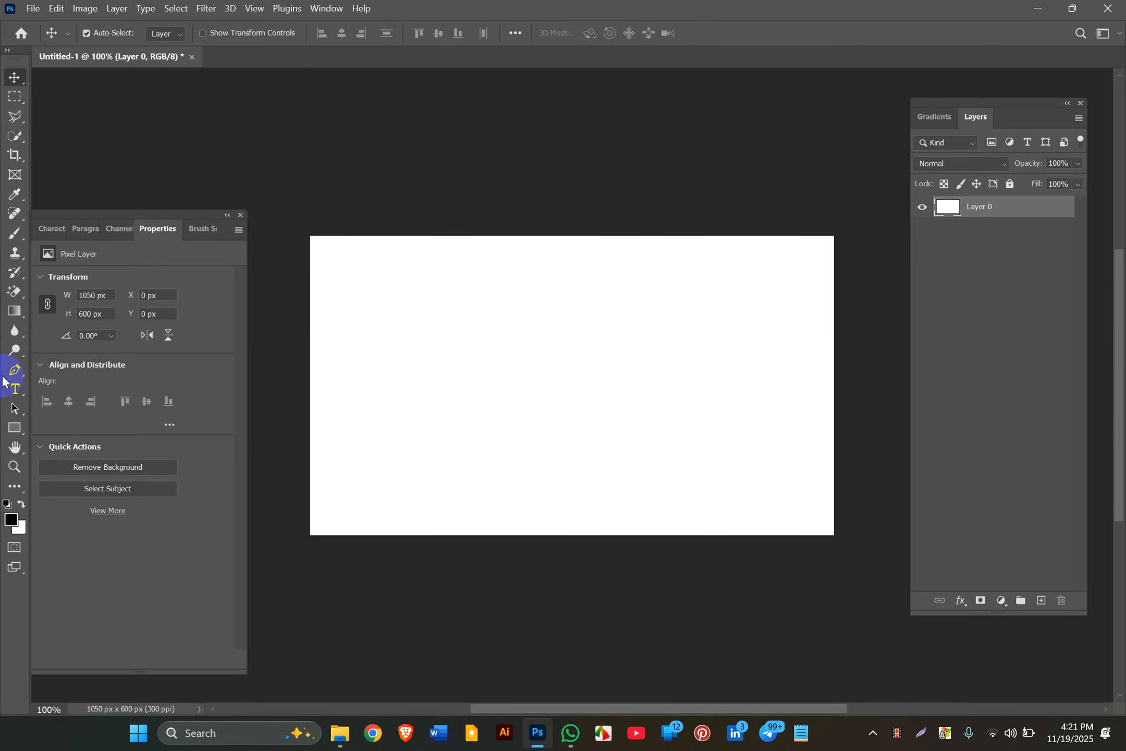
# Step: Draw a 50 × 50 px black square on the canvas with the Rectangle tool
pyautogui.click(15, 427)
pyautogui.click(512, 334)
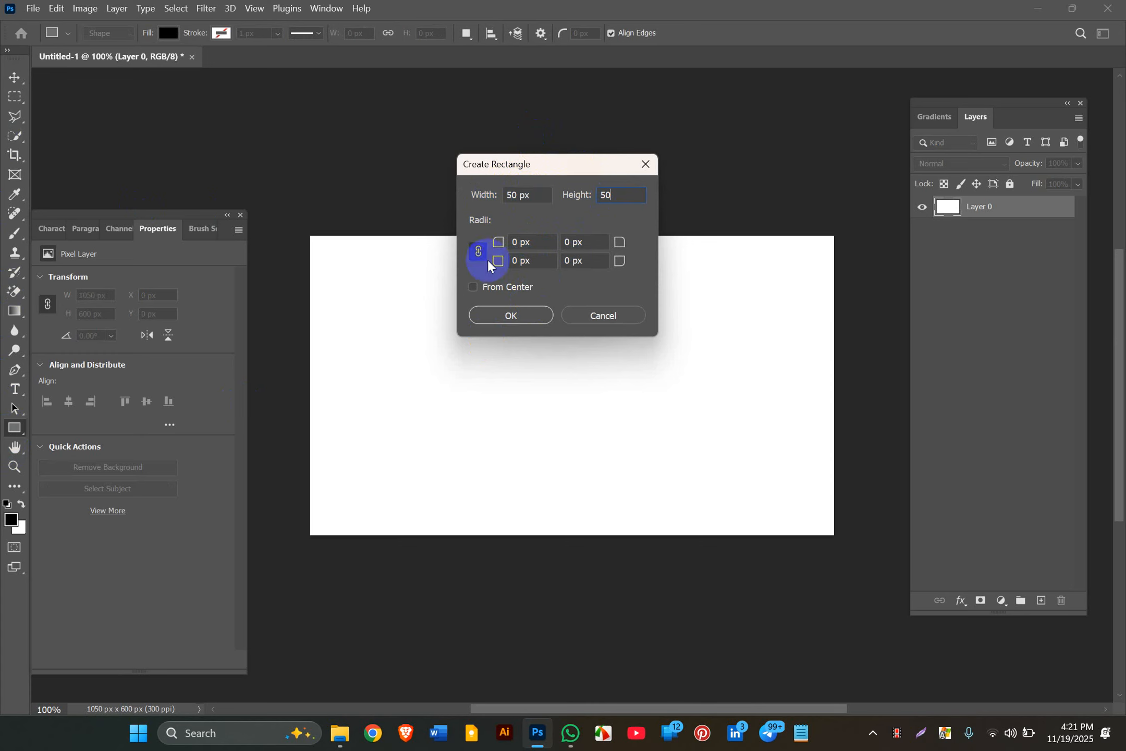
pyautogui.click(526, 317)
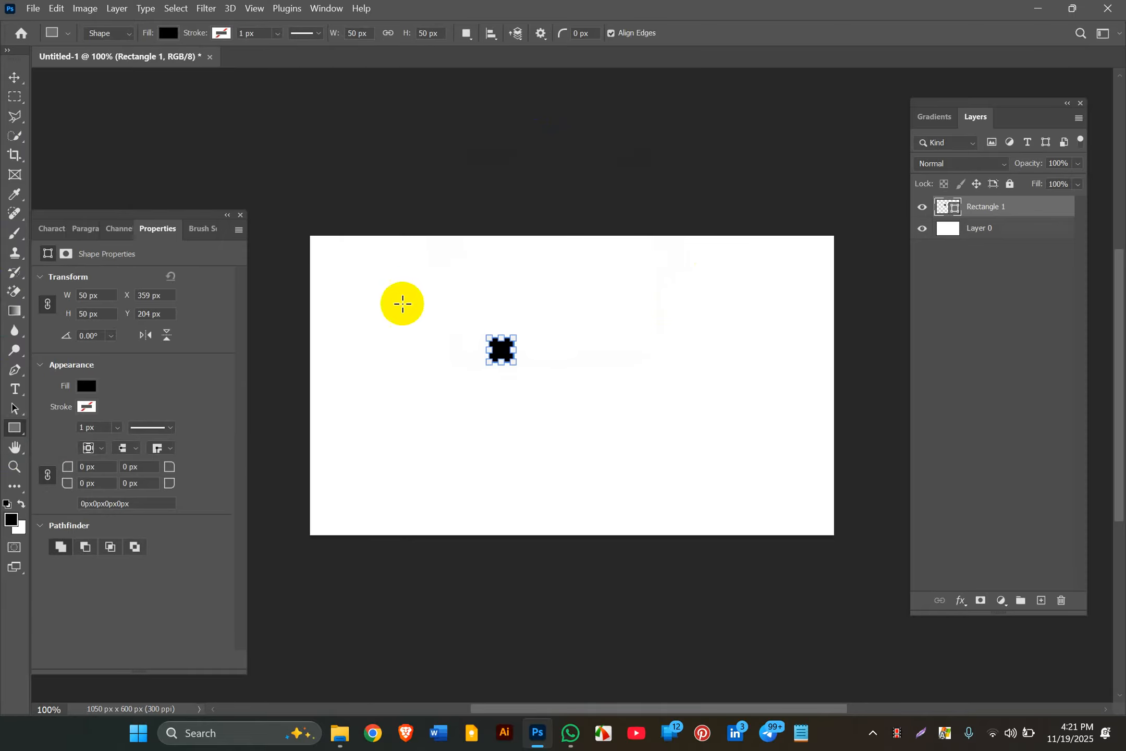
pyautogui.click(12, 80)
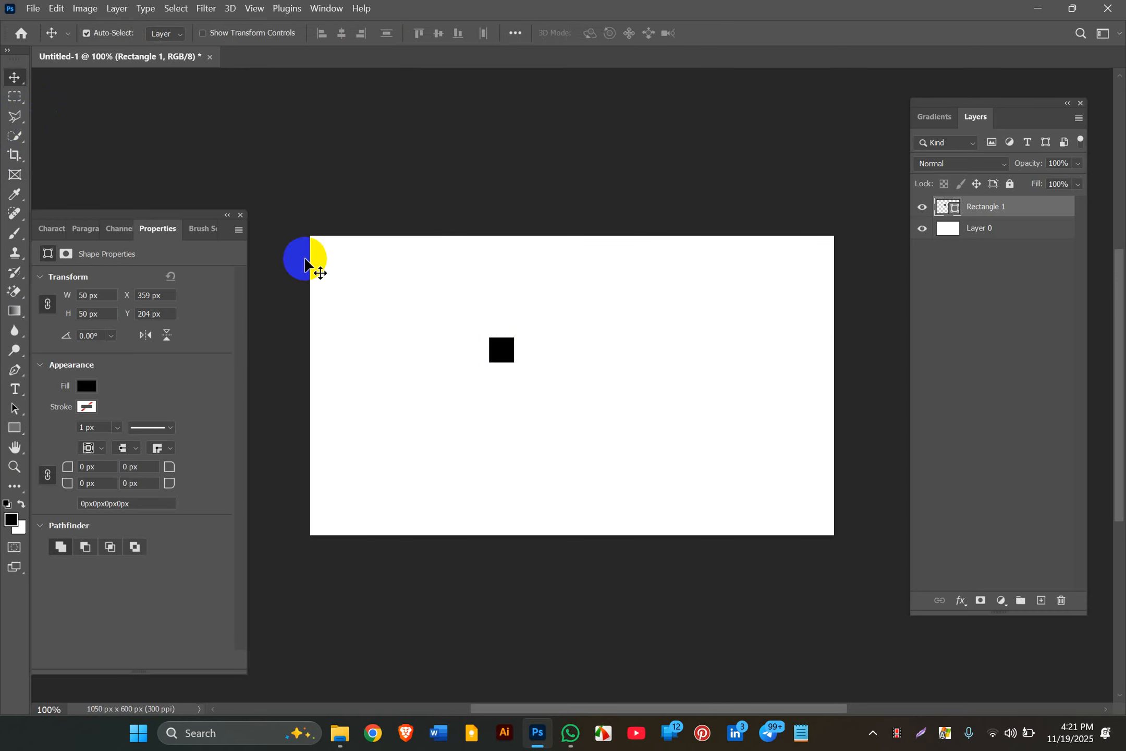
pyautogui.click(501, 351)
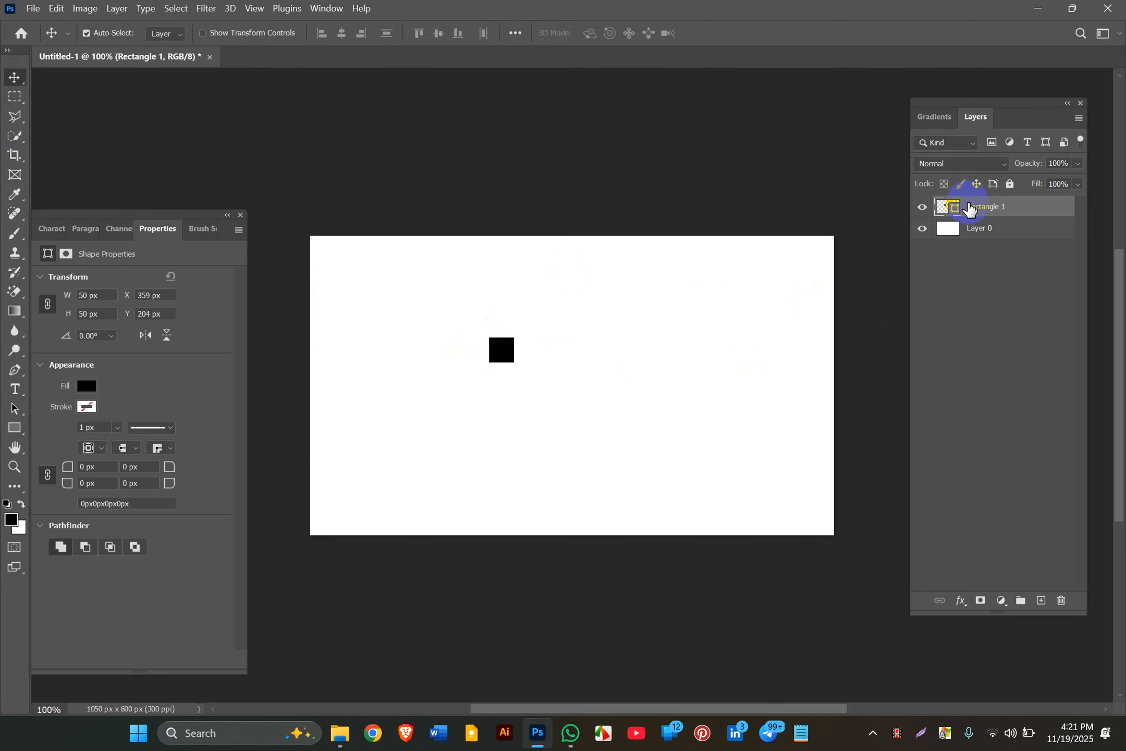
# Step: Toggle Layer 0's visibility to check the square, then select Rectangle 1
pyautogui.click(973, 235)
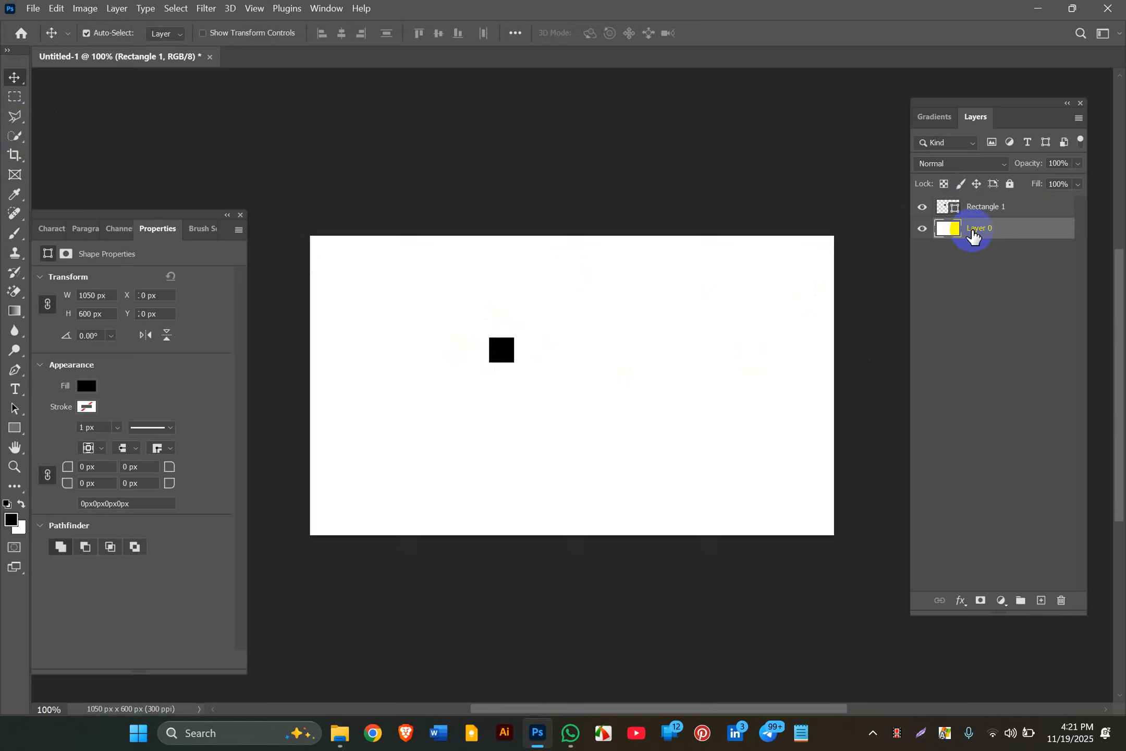
pyautogui.click(925, 231)
pyautogui.click(928, 233)
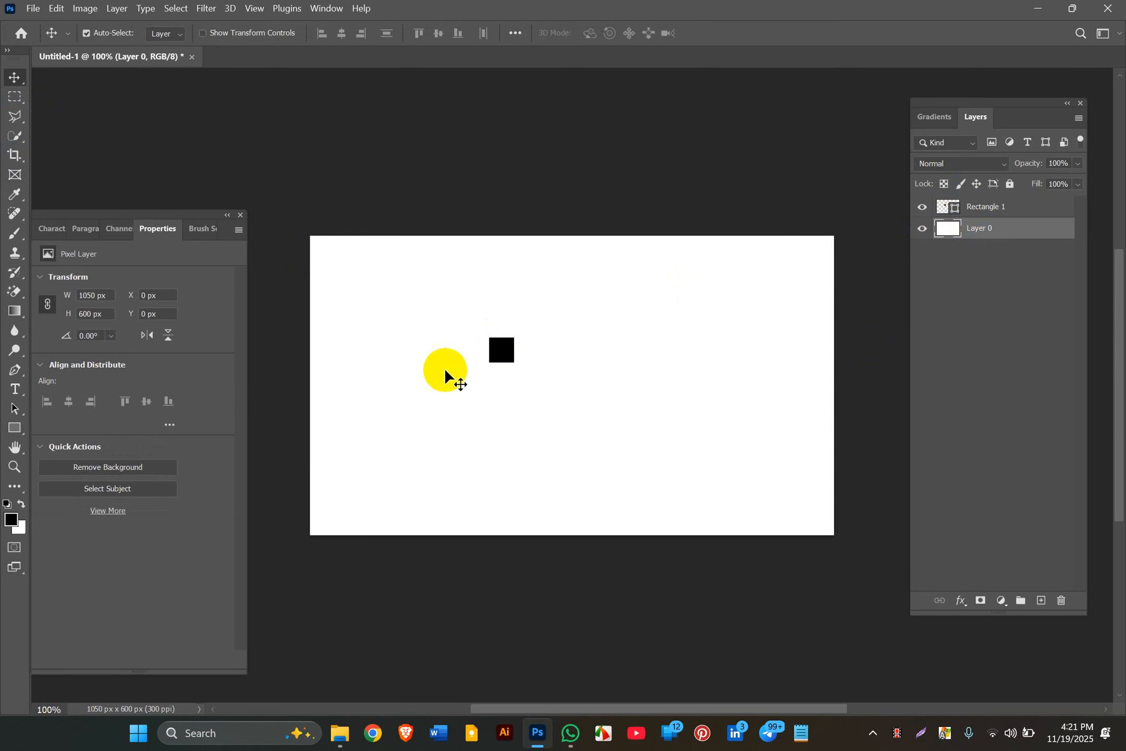
pyautogui.click(1033, 208)
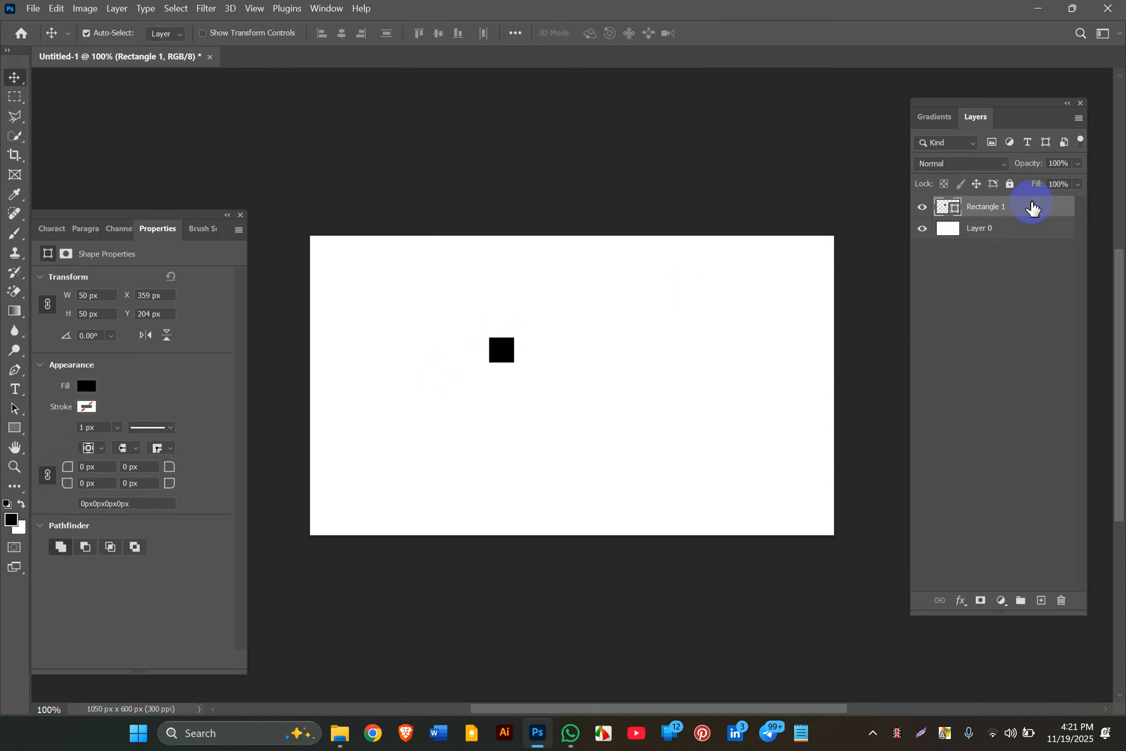
# Step: Align the 50 px square to the canvas's top-left corner and add New Guides From Shape
pyautogui.hotkey('ctrl', 'a')
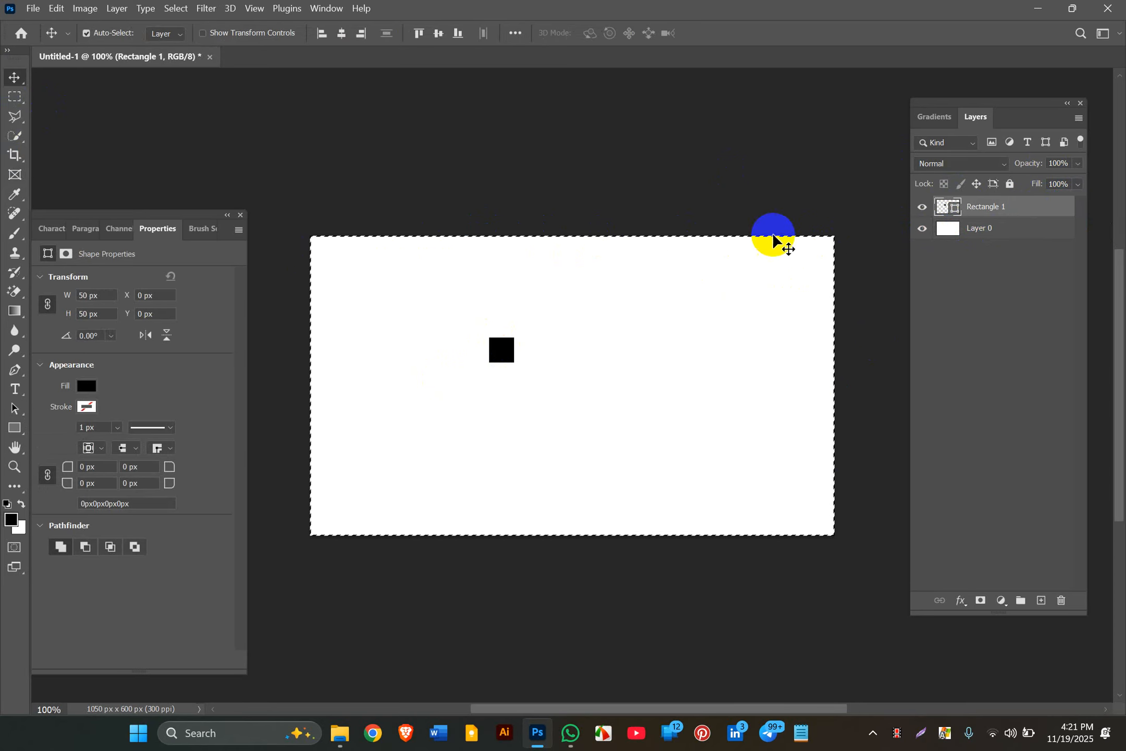
pyautogui.click(324, 34)
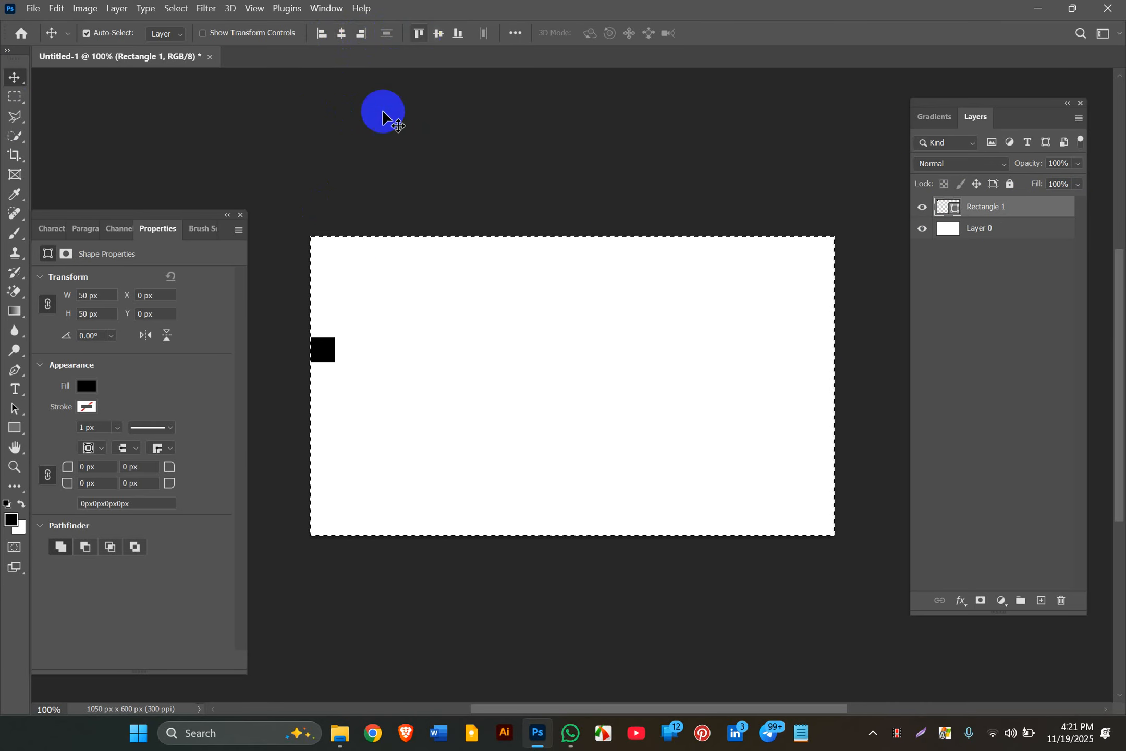
pyautogui.click(17, 407)
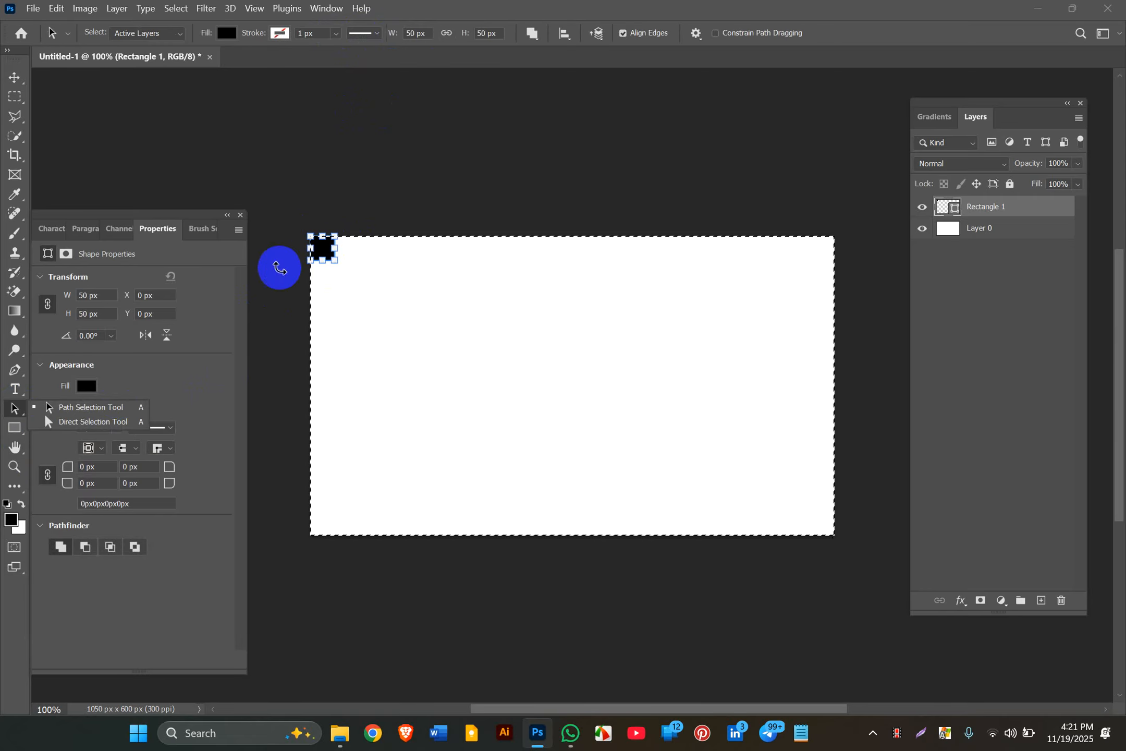
pyautogui.rightClick(319, 251)
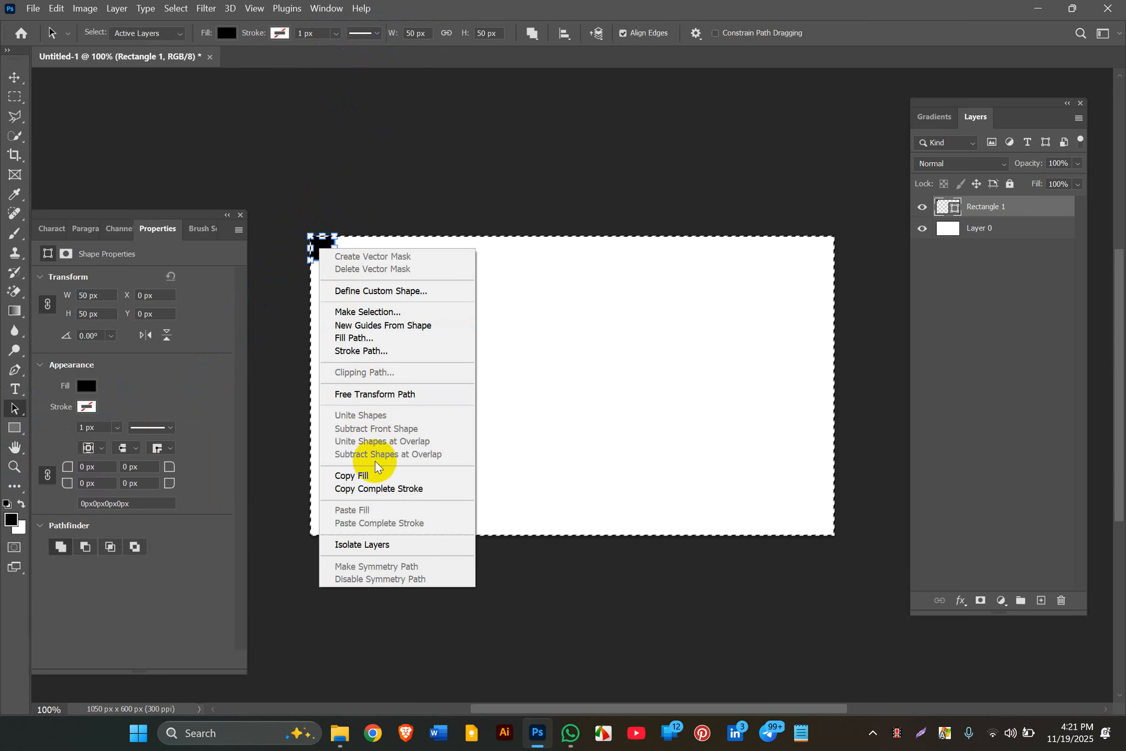
pyautogui.click(368, 325)
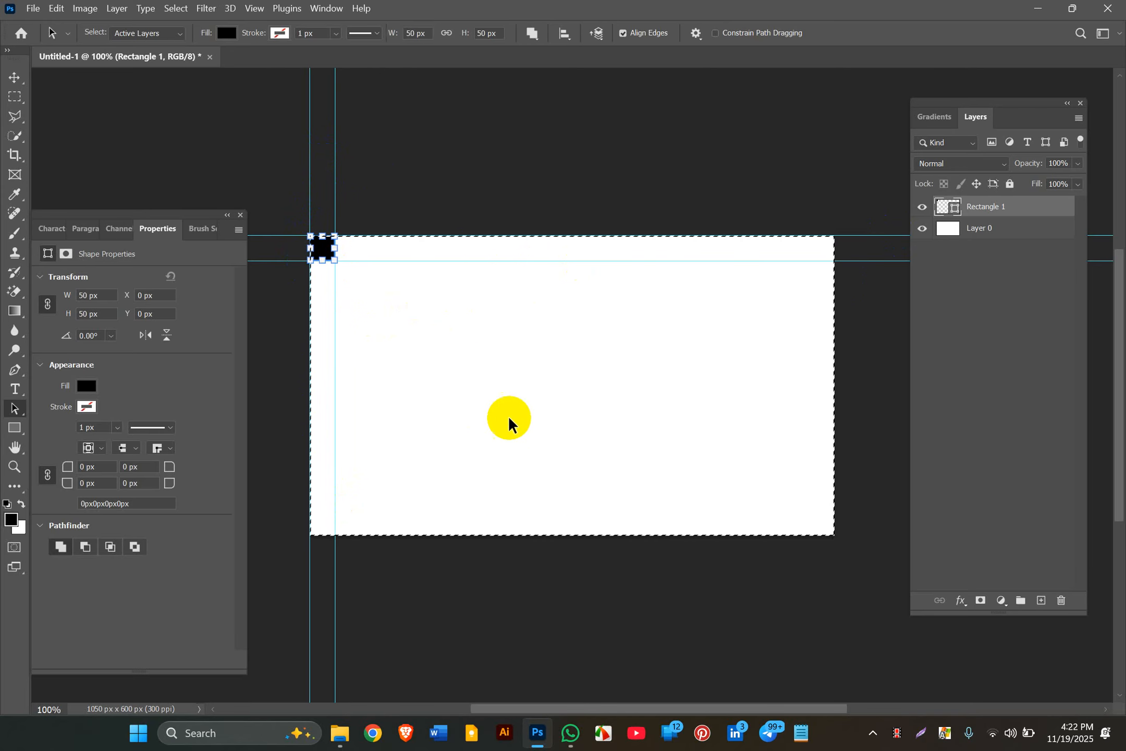
# Step: Align the square to the canvas's bottom edge (X 0, Y 550) and select its path
pyautogui.click(15, 77)
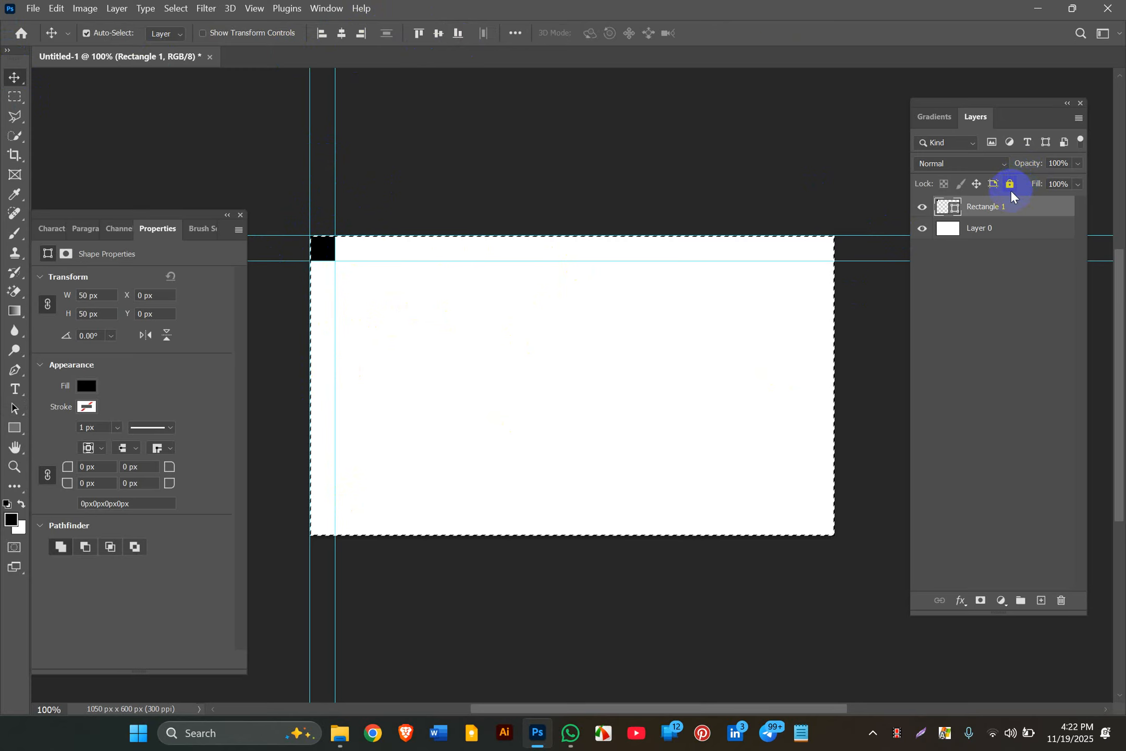
pyautogui.click(457, 33)
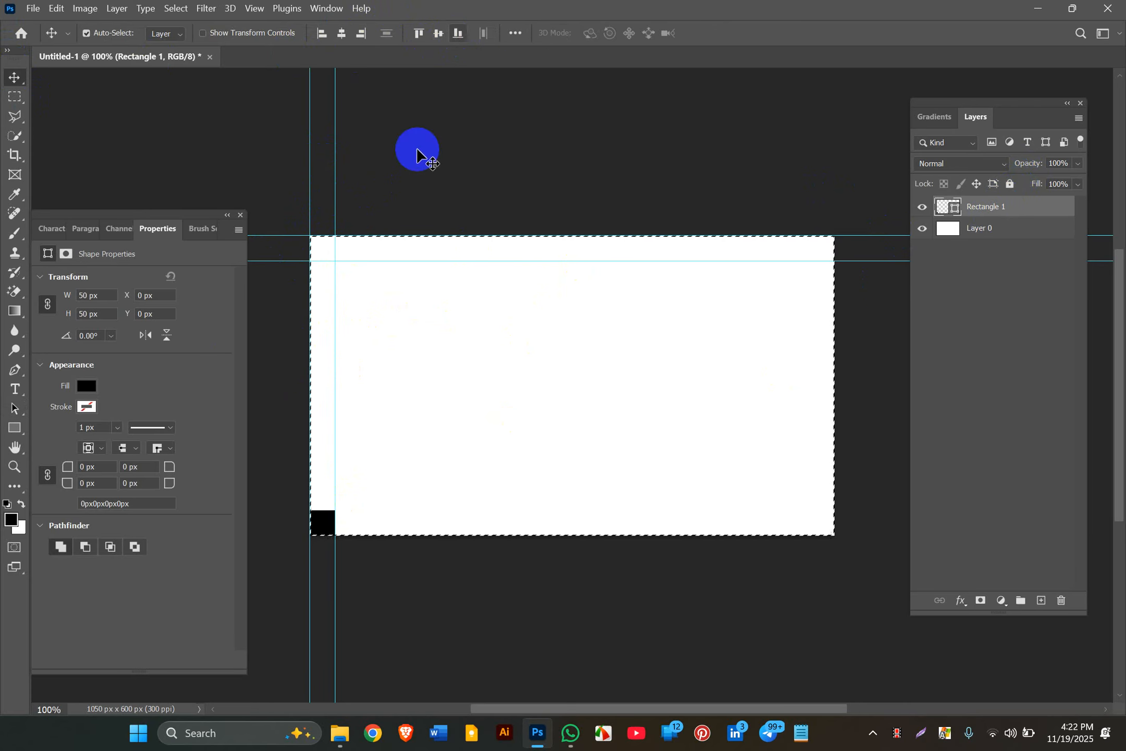
pyautogui.click(13, 409)
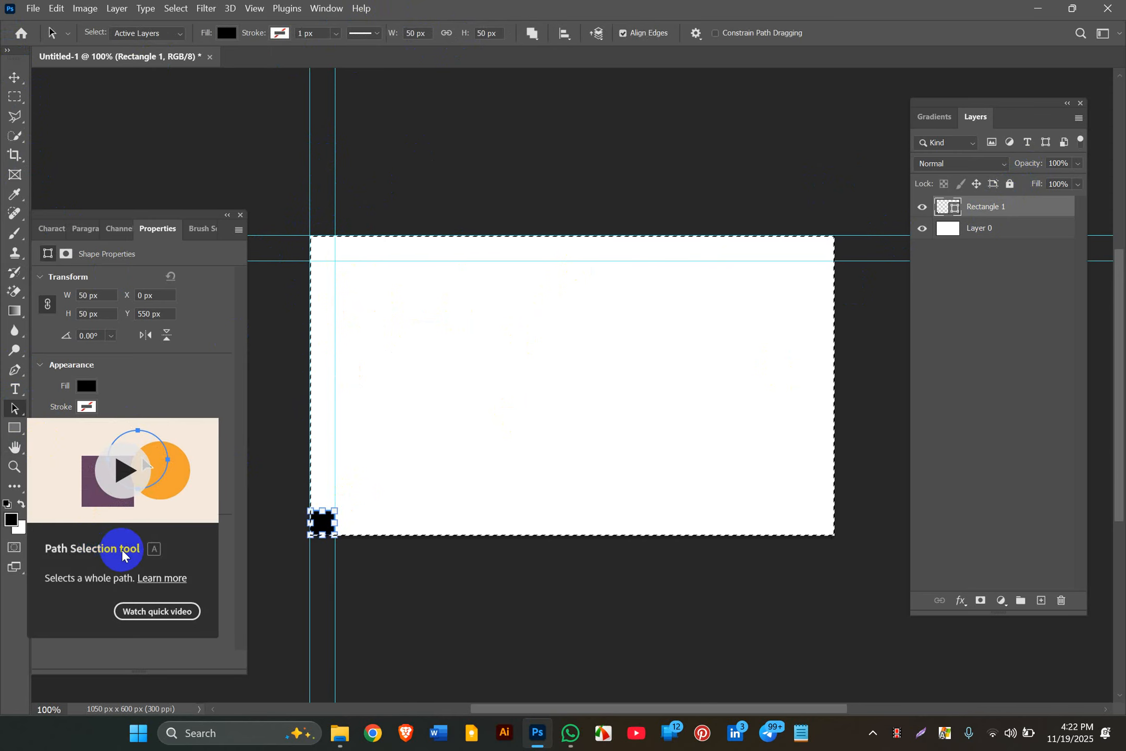
pyautogui.click(17, 72)
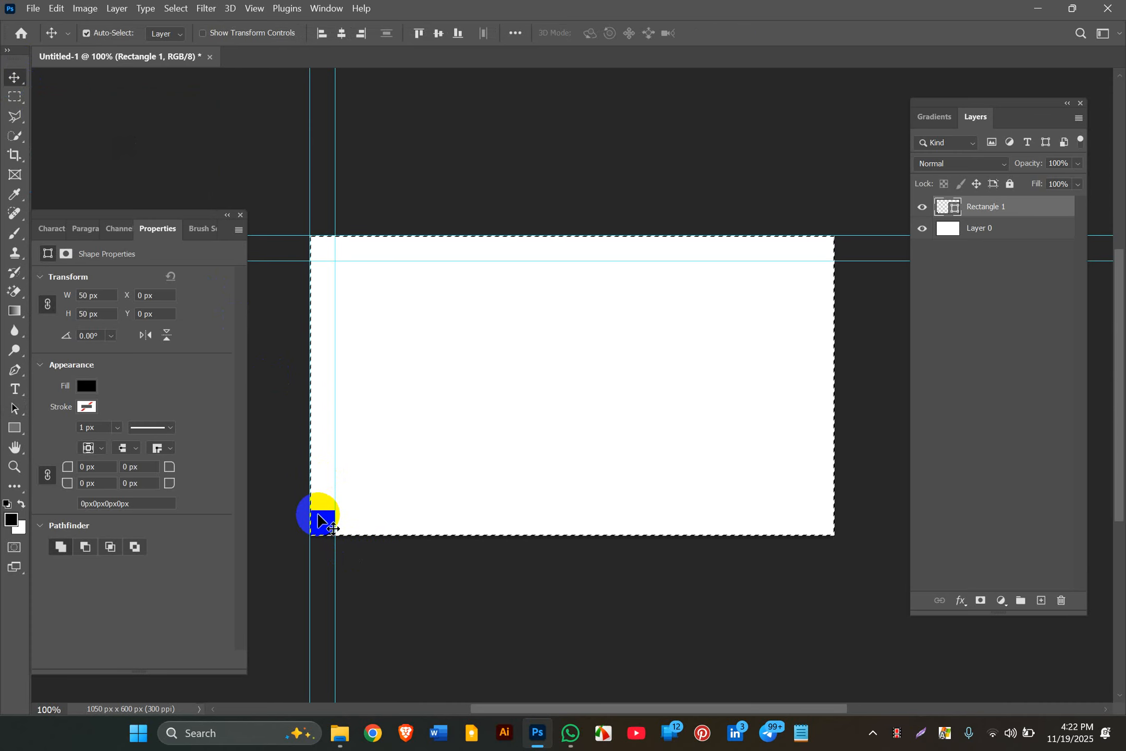
pyautogui.press('a')
pyautogui.click(318, 516)
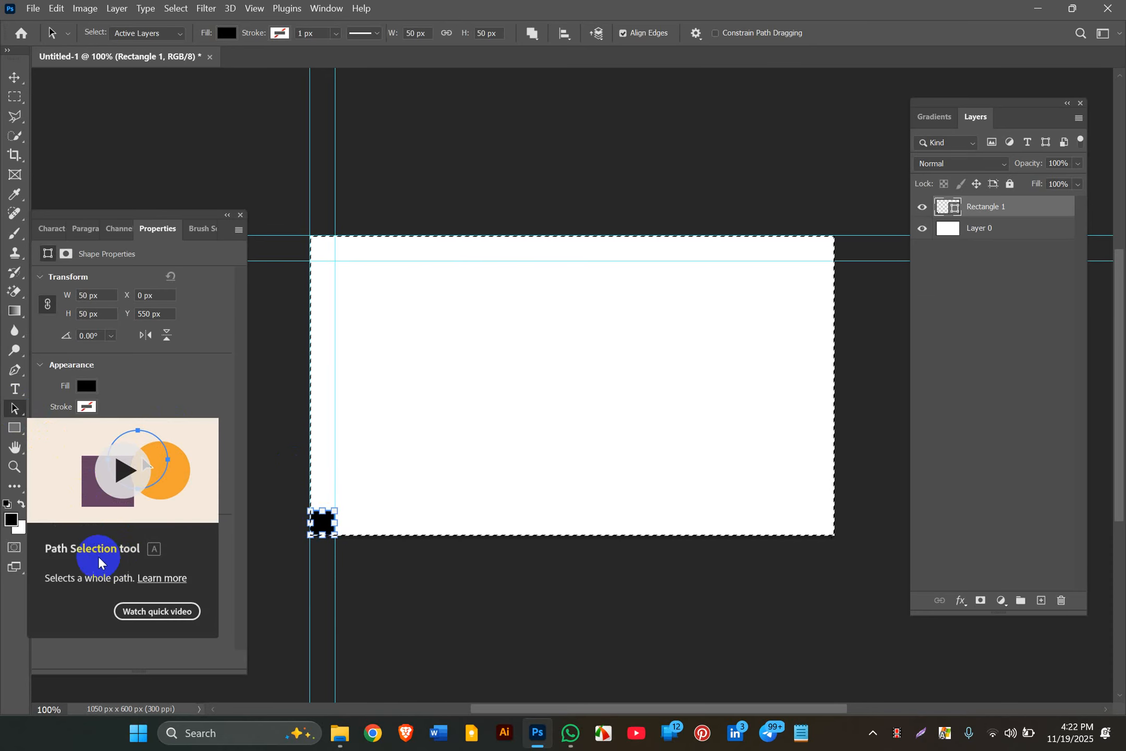
# Step: Add guides at the helper square's top and bottom edges, then align the square to the canvas's right edge
pyautogui.rightClick(320, 529)
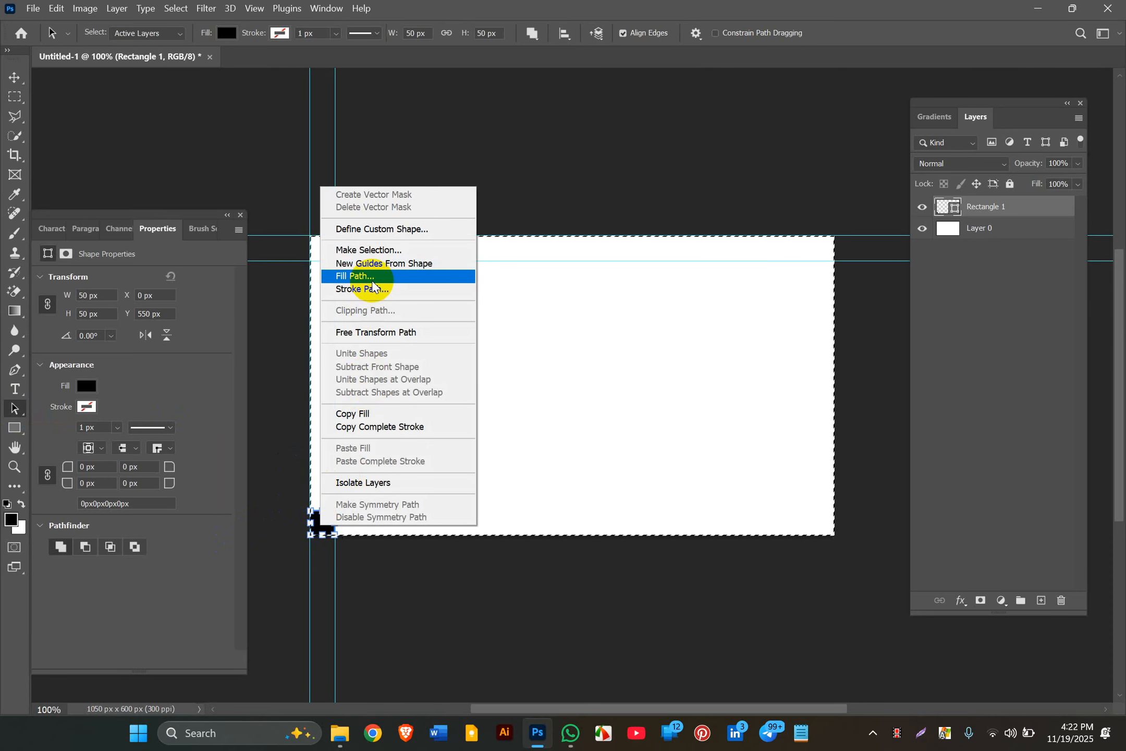
pyautogui.click(369, 263)
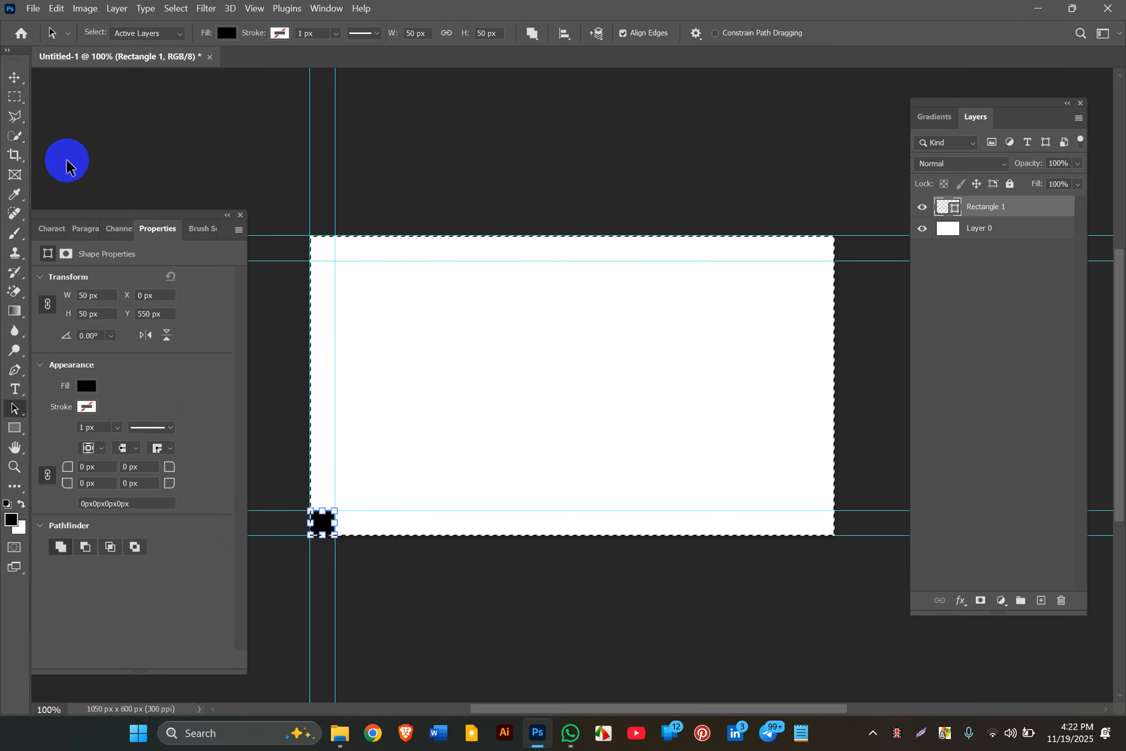
pyautogui.press('v')
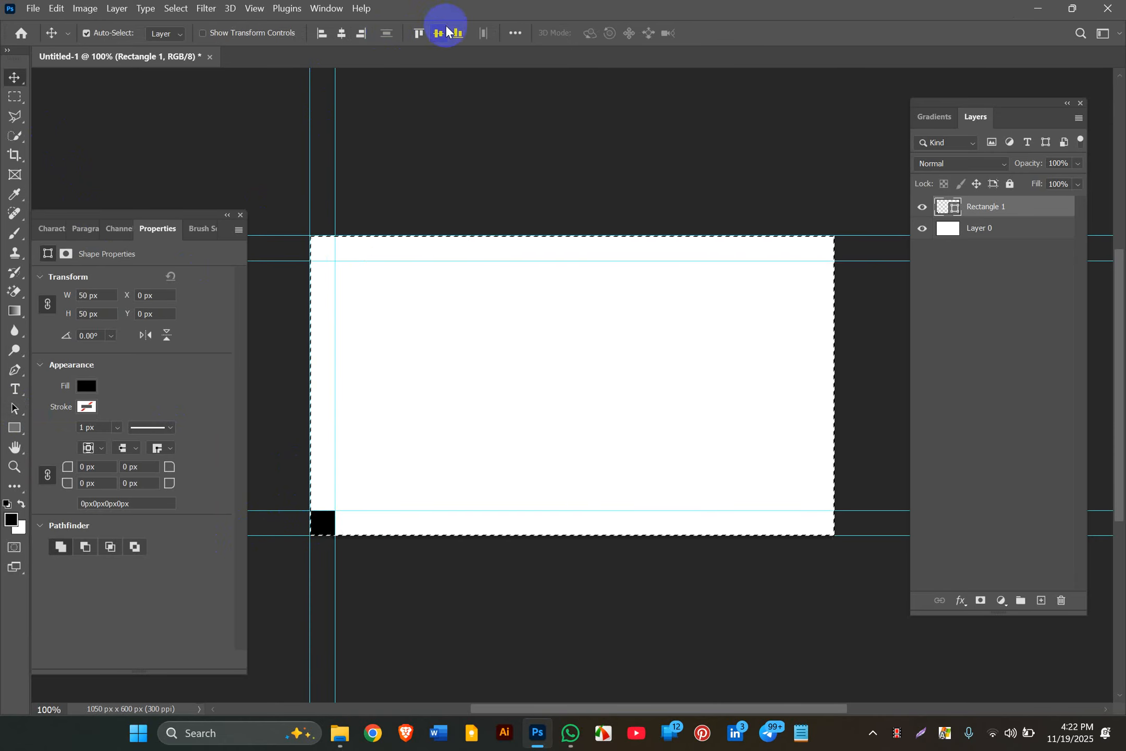
pyautogui.click(360, 34)
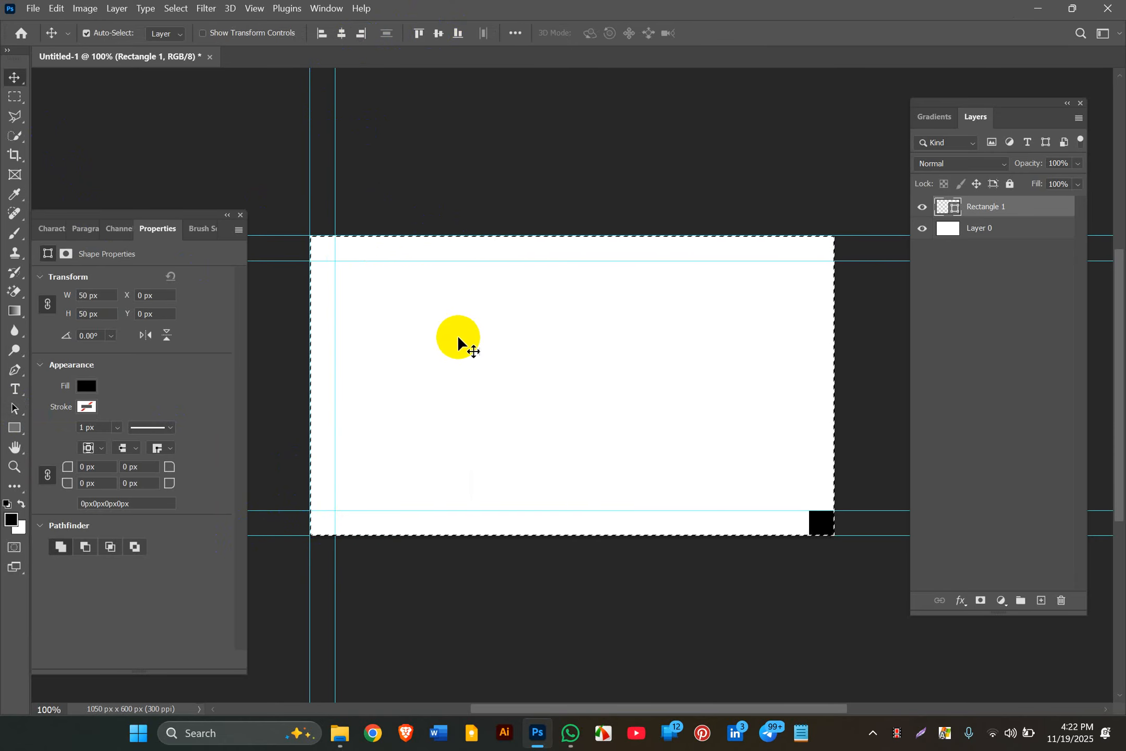
# Step: Add guides at the square's left and right edges, then delete the helper square
pyautogui.press('a')
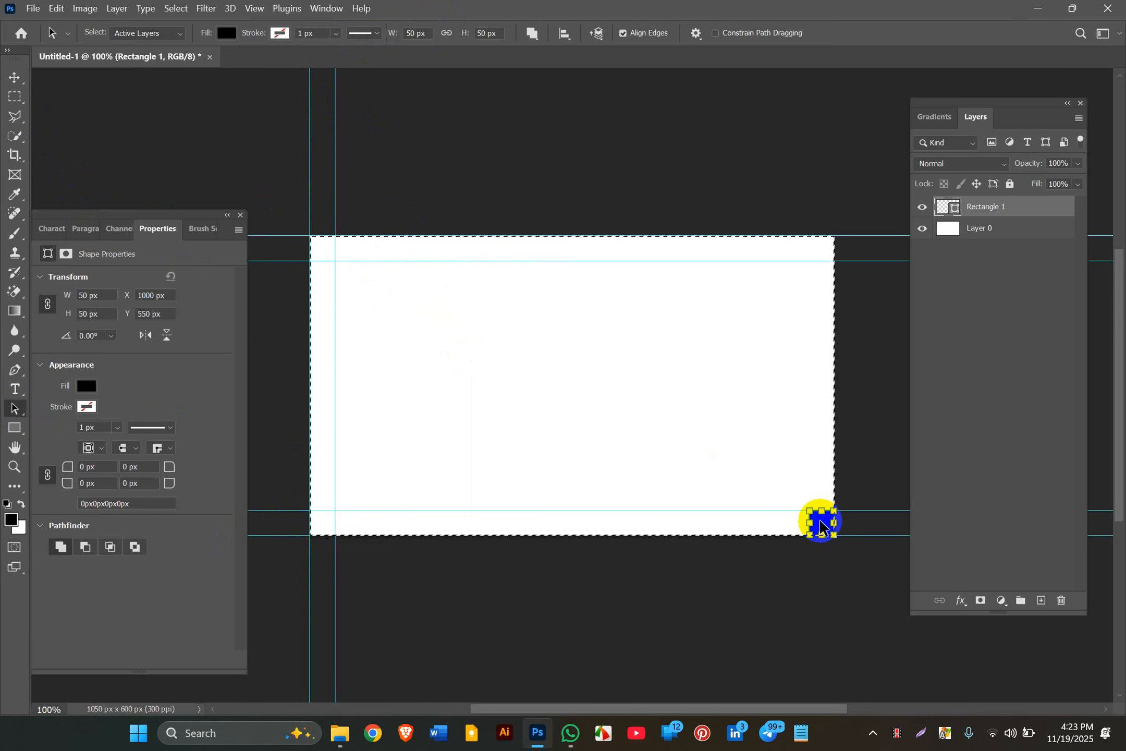
pyautogui.rightClick(826, 534)
pyautogui.click(863, 261)
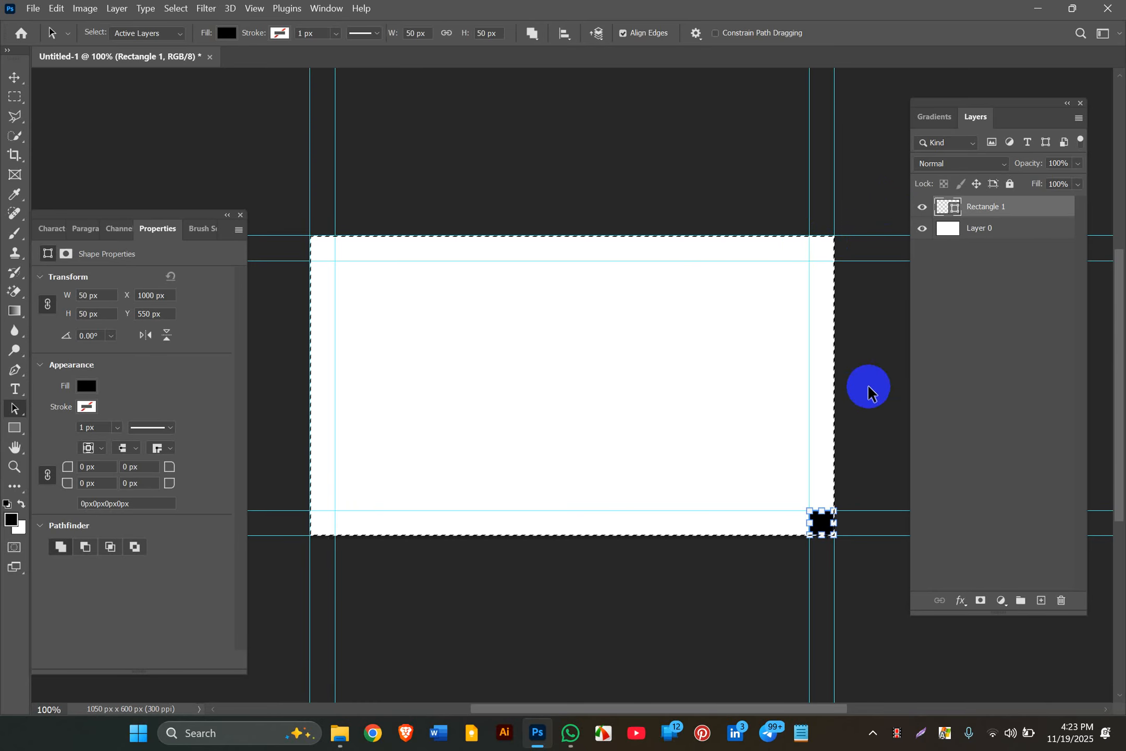
pyautogui.press('Delete')
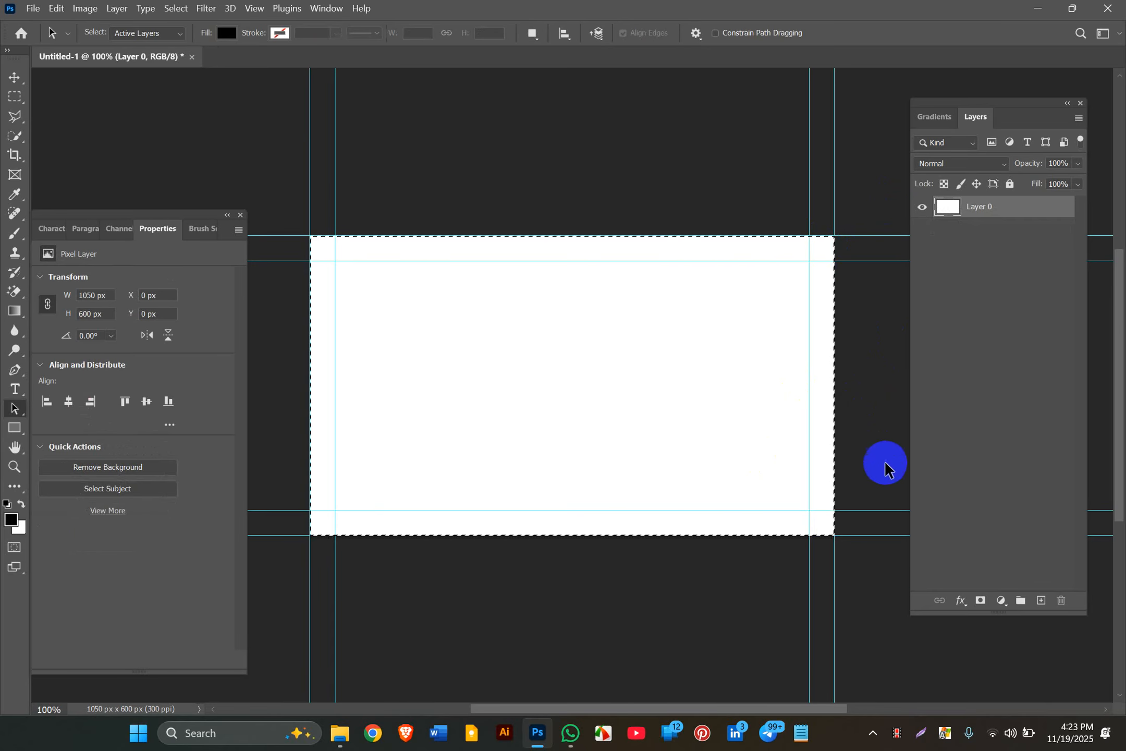
# Step: Clear the selection, fill Layer 0 with the black foreground colour, and deselect the layer
pyautogui.hotkey('ctrl', 'd')
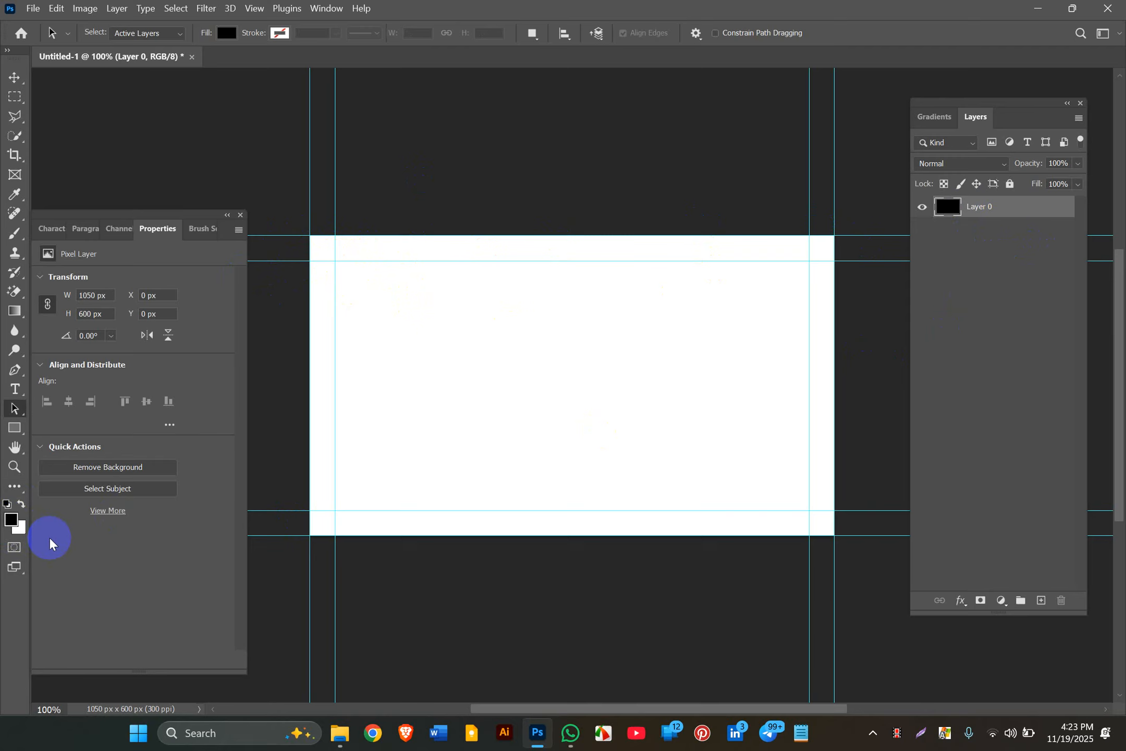
pyautogui.hotkey('alt', 'BackSpace')
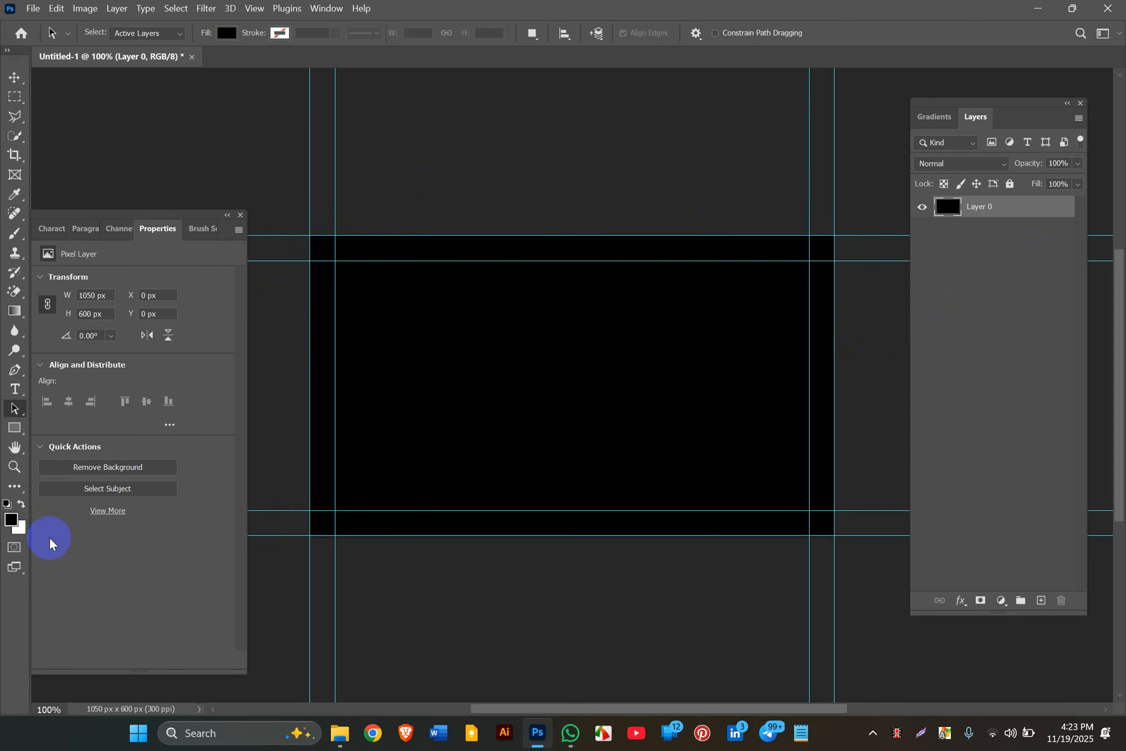
pyautogui.click(14, 77)
pyautogui.click(257, 172)
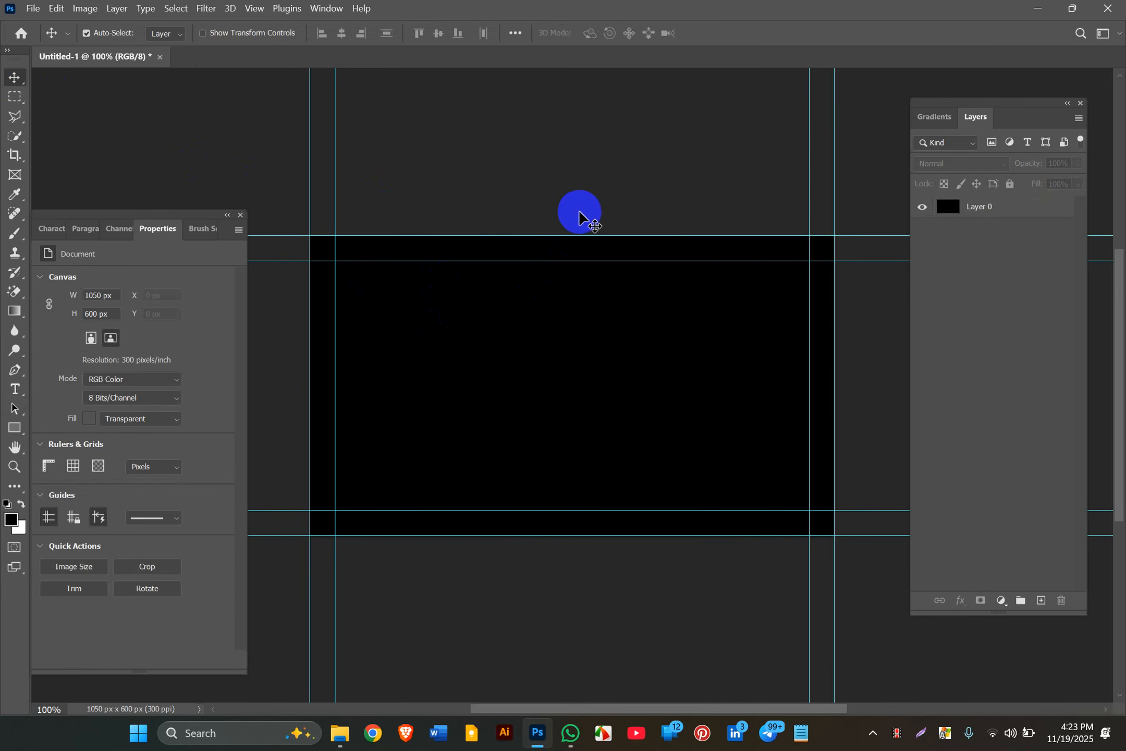
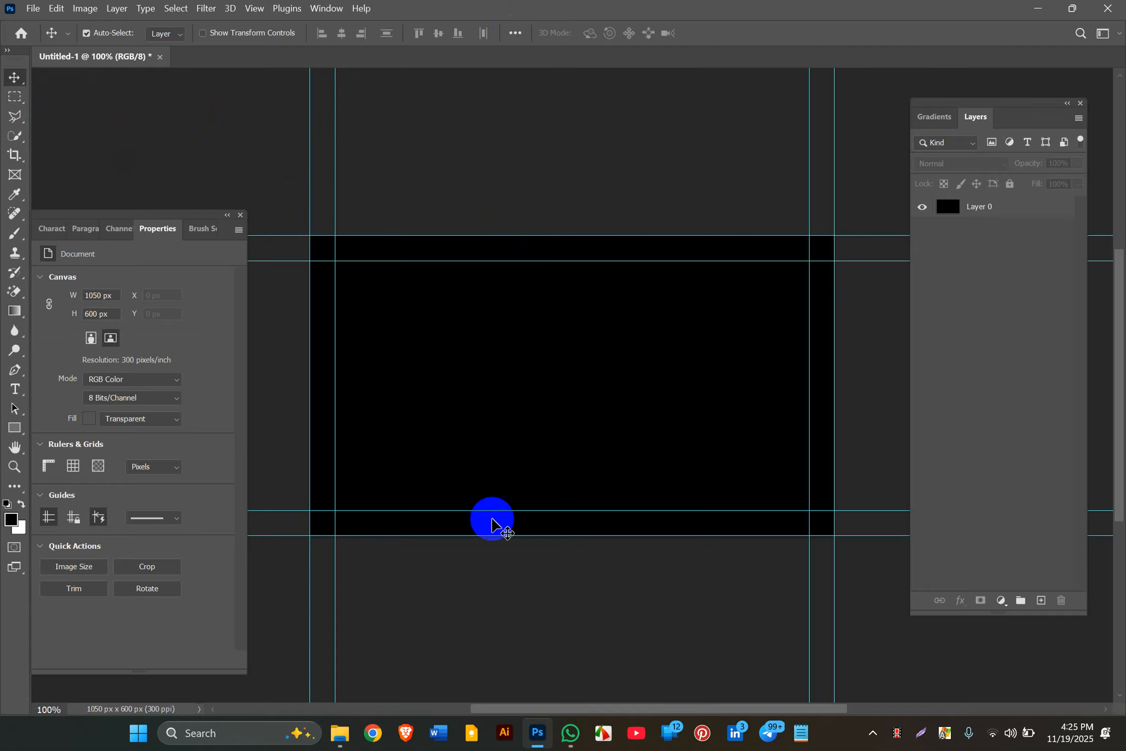
# Step: Switch from the black Photoshop canvas to Google Chrome via the taskbar
pyautogui.click(386, 739)
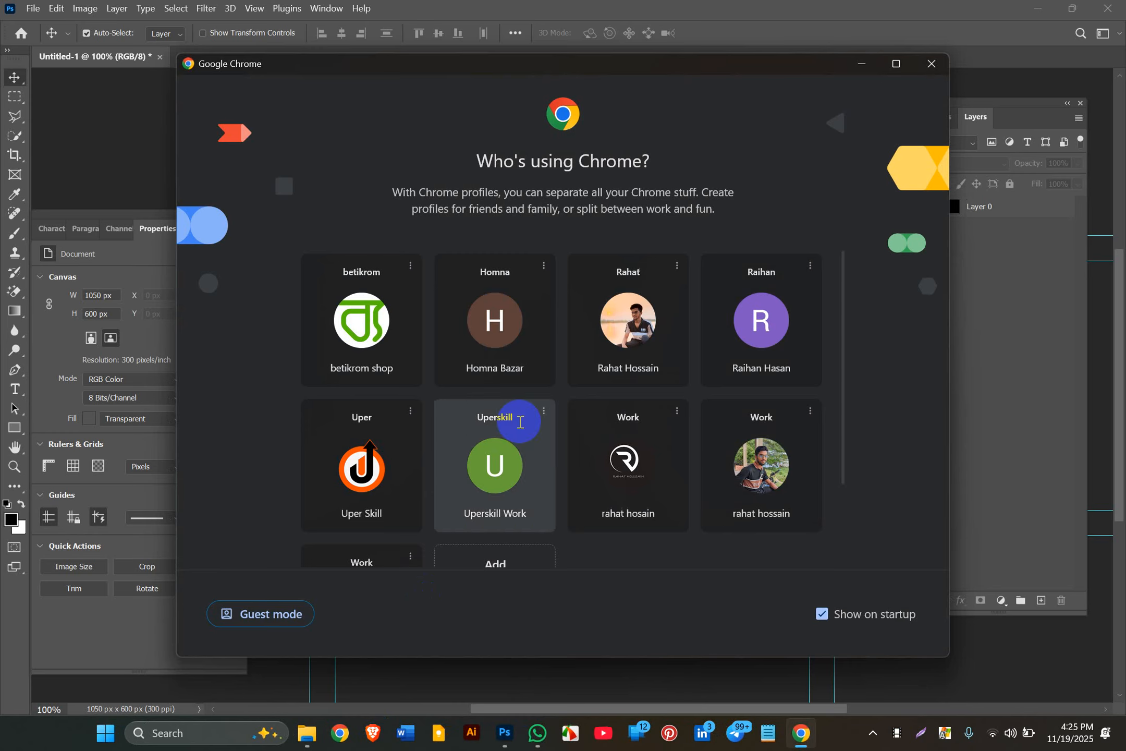
# Step: Open Chrome with the work profile and search Google for 'card'
pyautogui.click(616, 398)
pyautogui.click(603, 360)
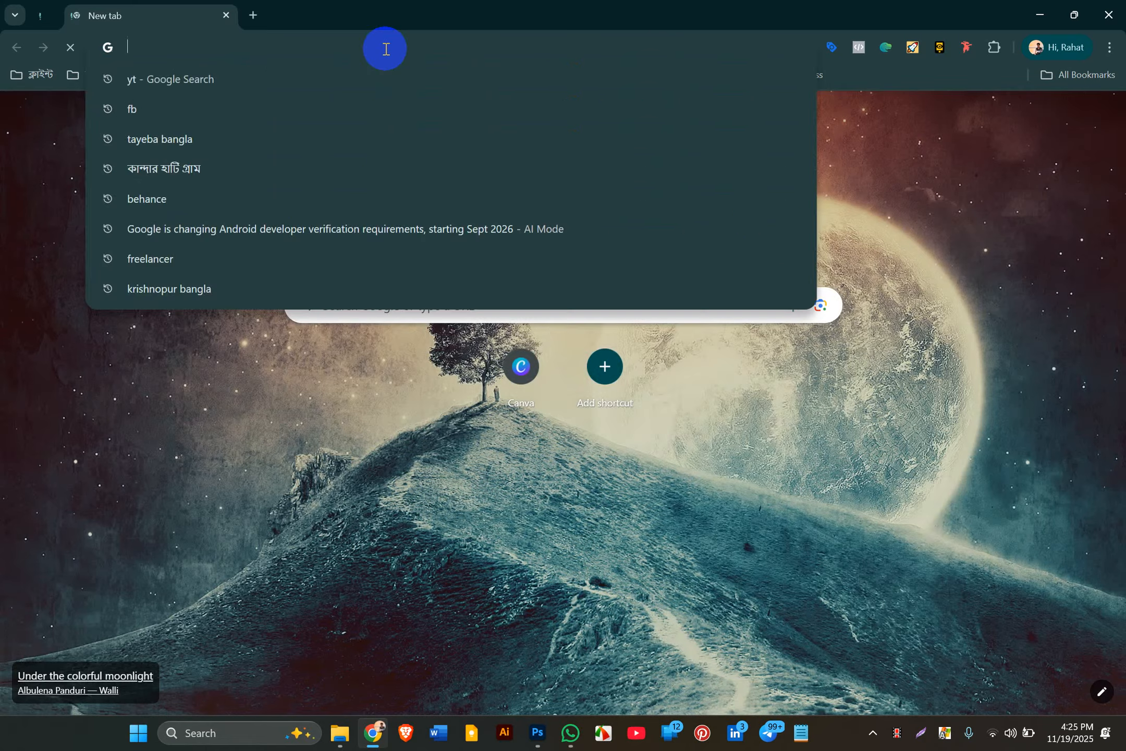
pyautogui.write('card')
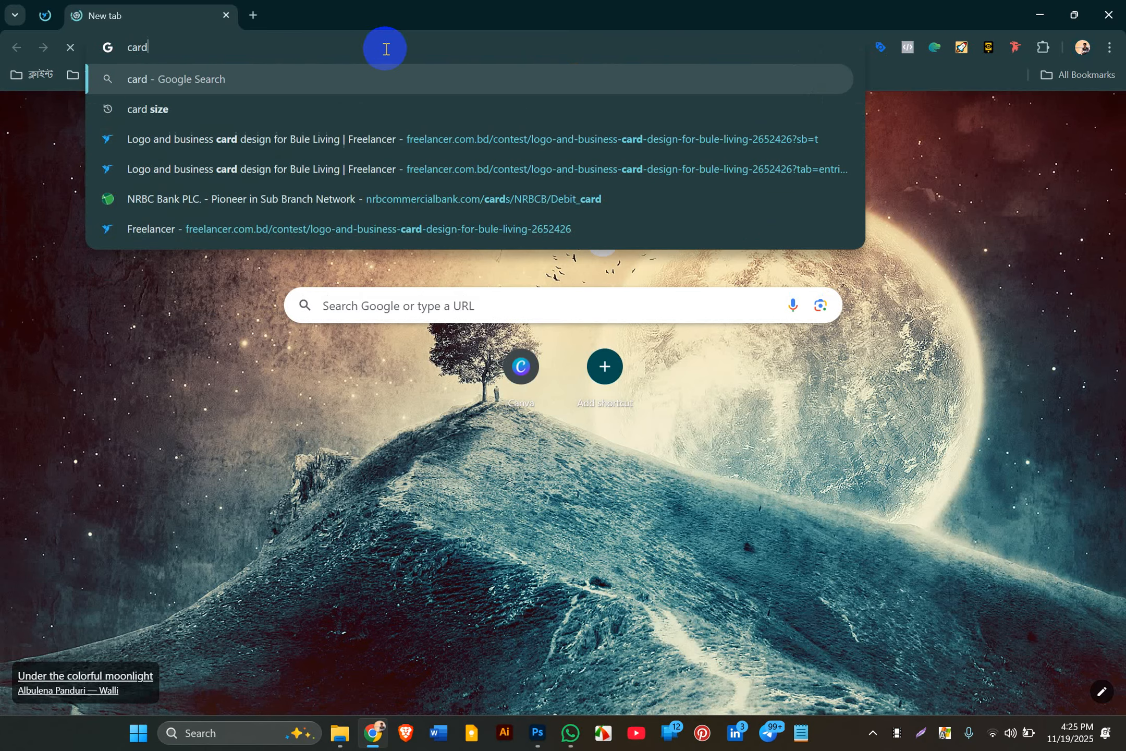
pyautogui.press('Return')
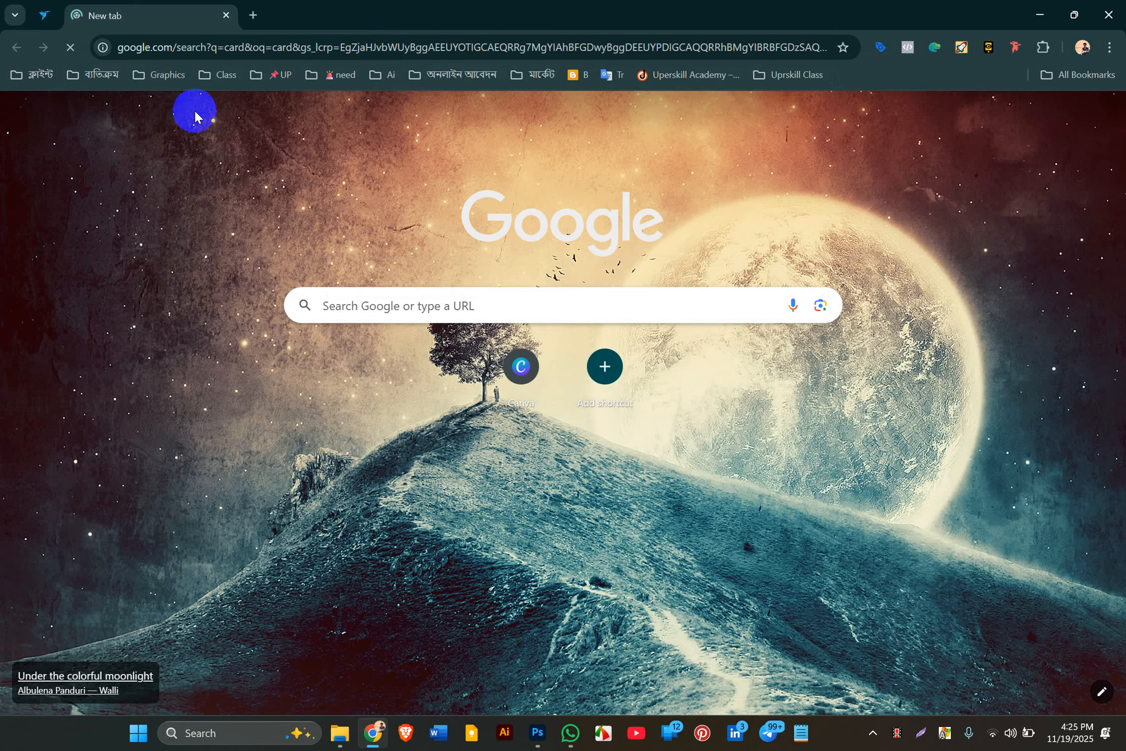
# Step: Switch the Wi-Fi from Upskill Office to Uperskill.com and open a new Chrome tab
pyautogui.click(1011, 736)
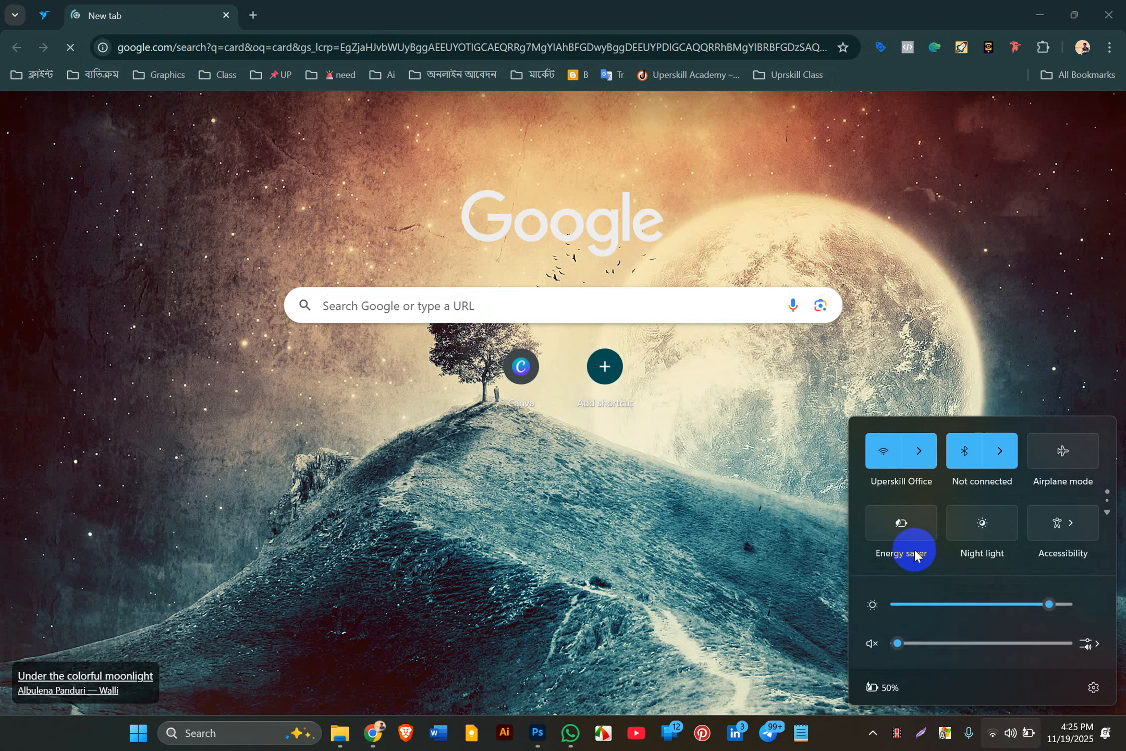
pyautogui.click(918, 450)
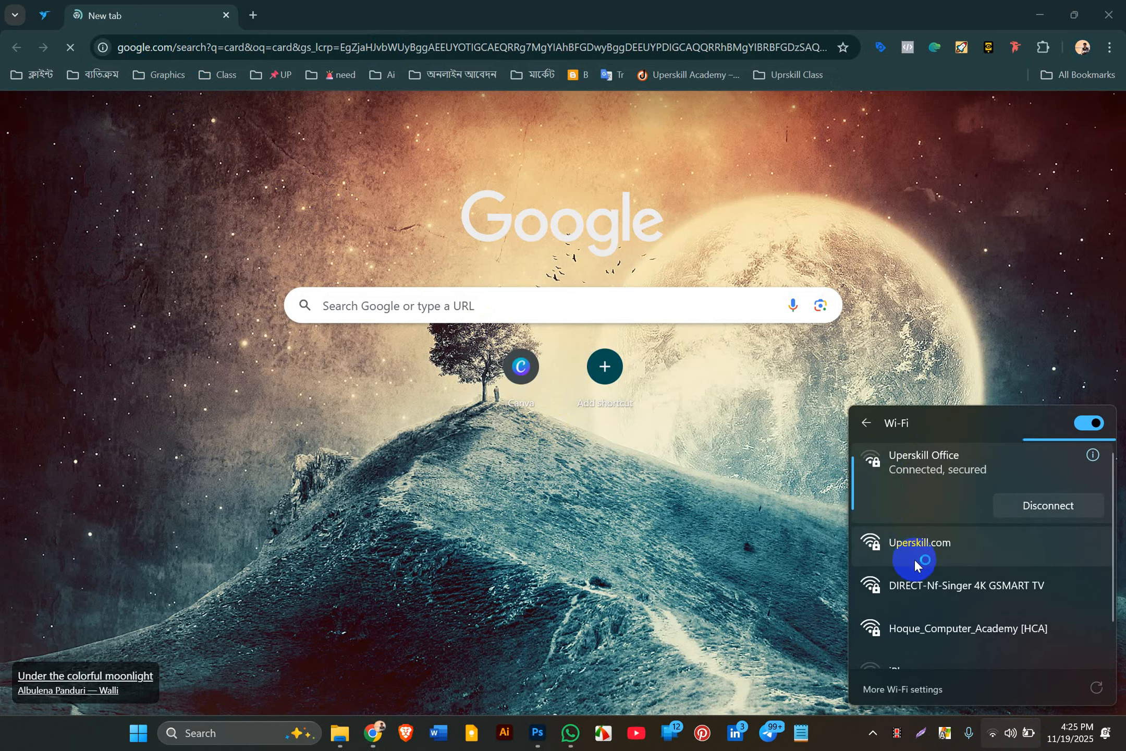
pyautogui.click(915, 557)
pyautogui.click(1017, 572)
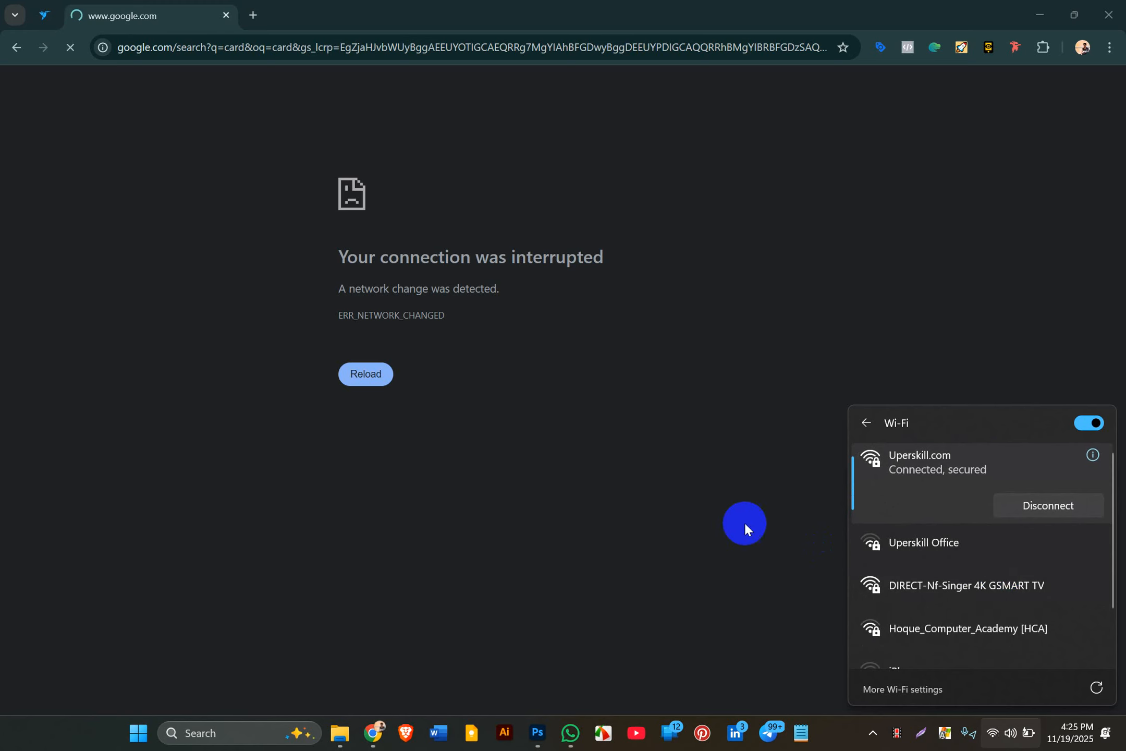
pyautogui.click(742, 520)
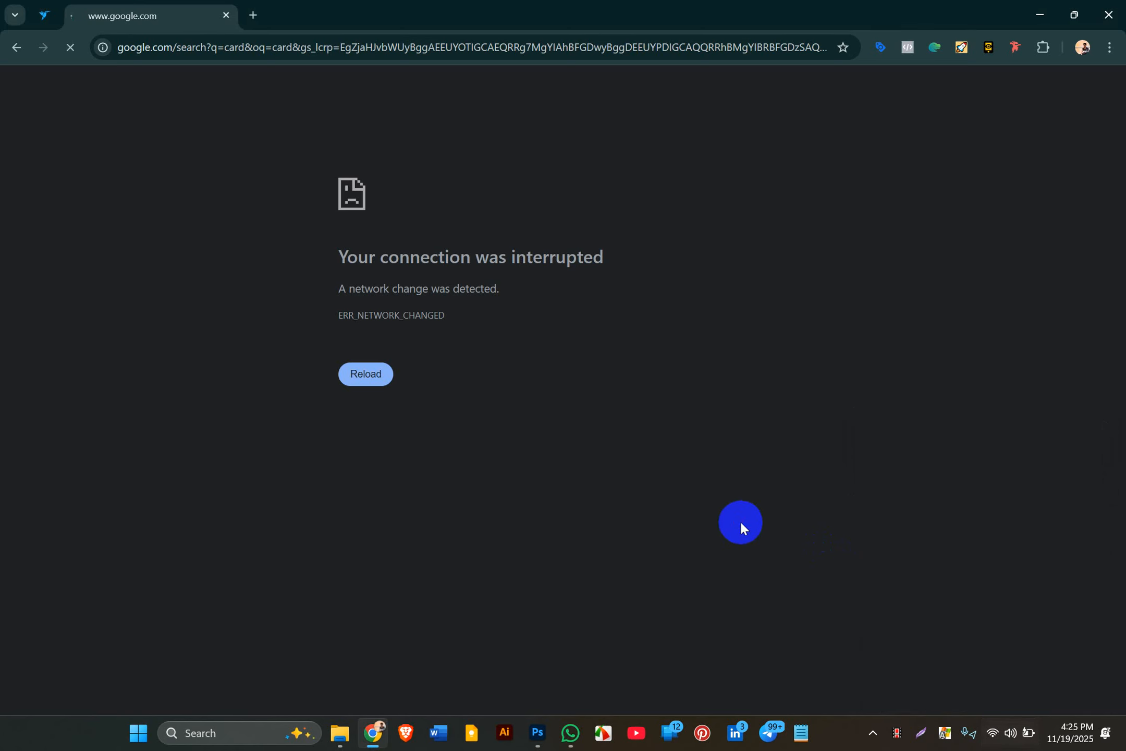
pyautogui.click(249, 15)
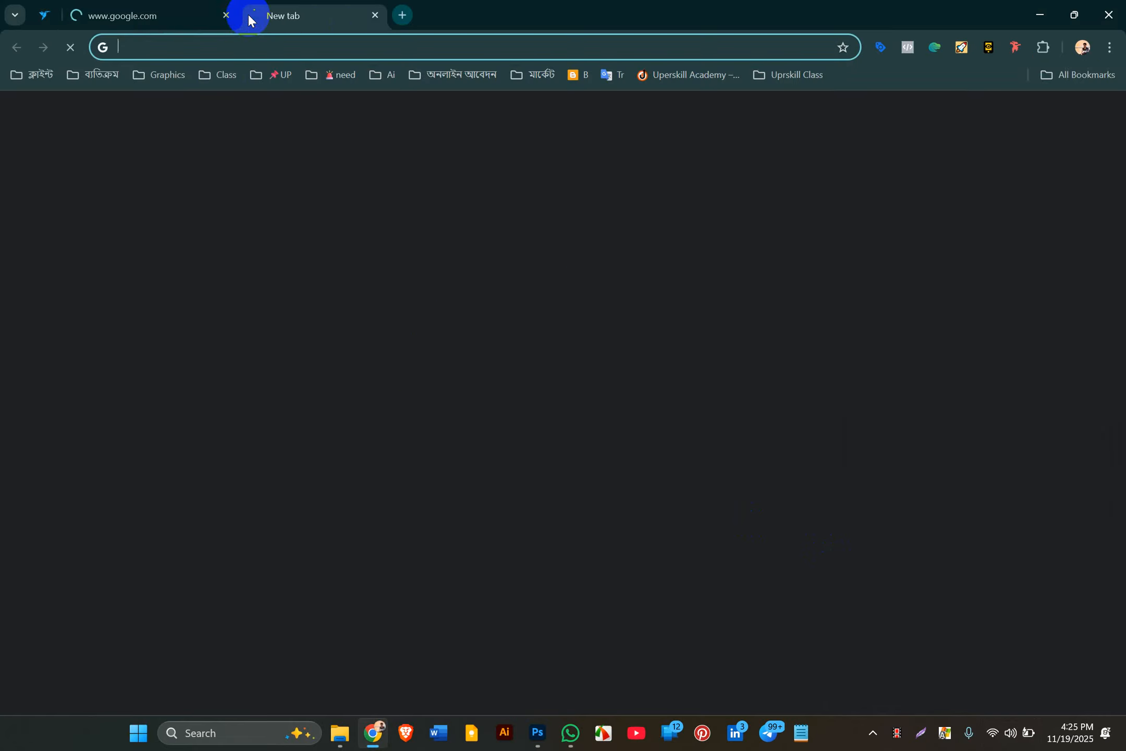
# Step: Close the errored tab, search Google again for 'card', and show Images results
pyautogui.click(223, 15)
pyautogui.click(181, 47)
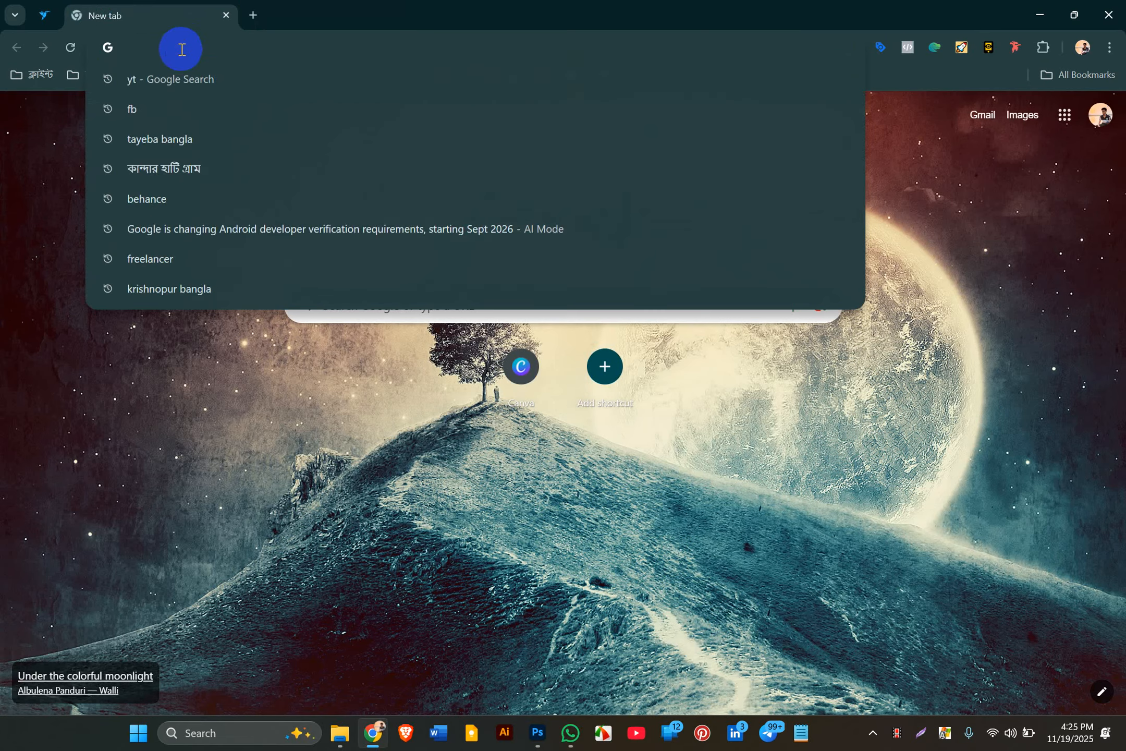
pyautogui.write('card')
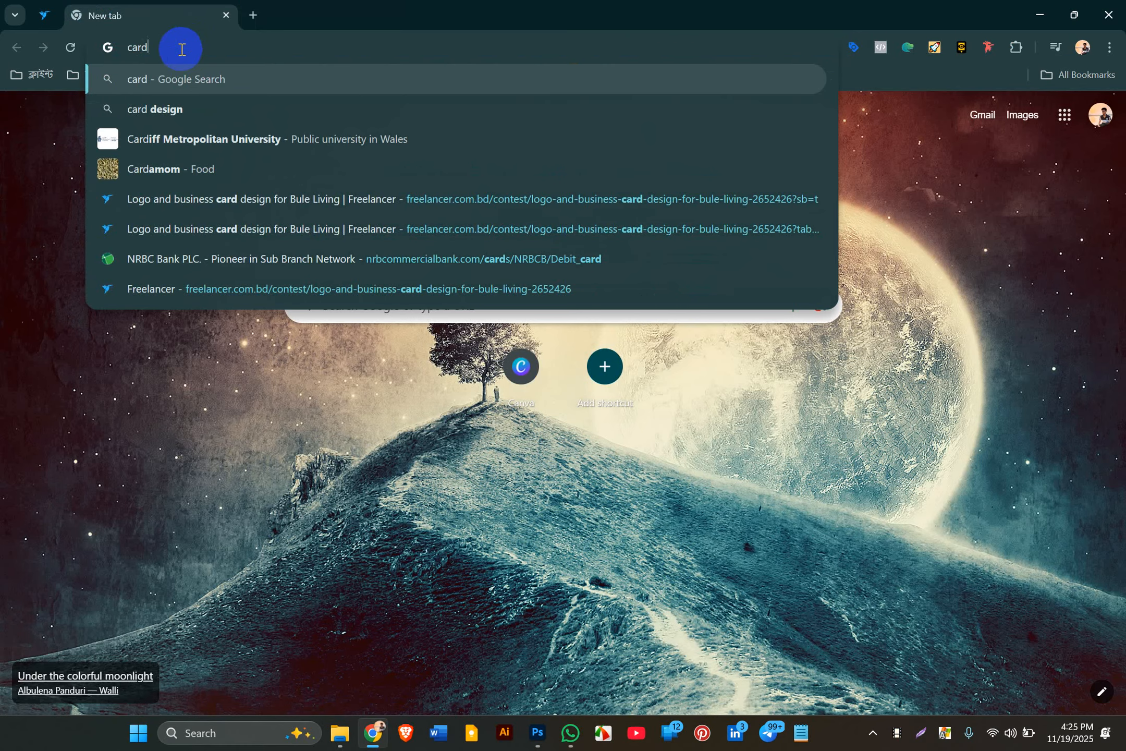
pyautogui.press('Return')
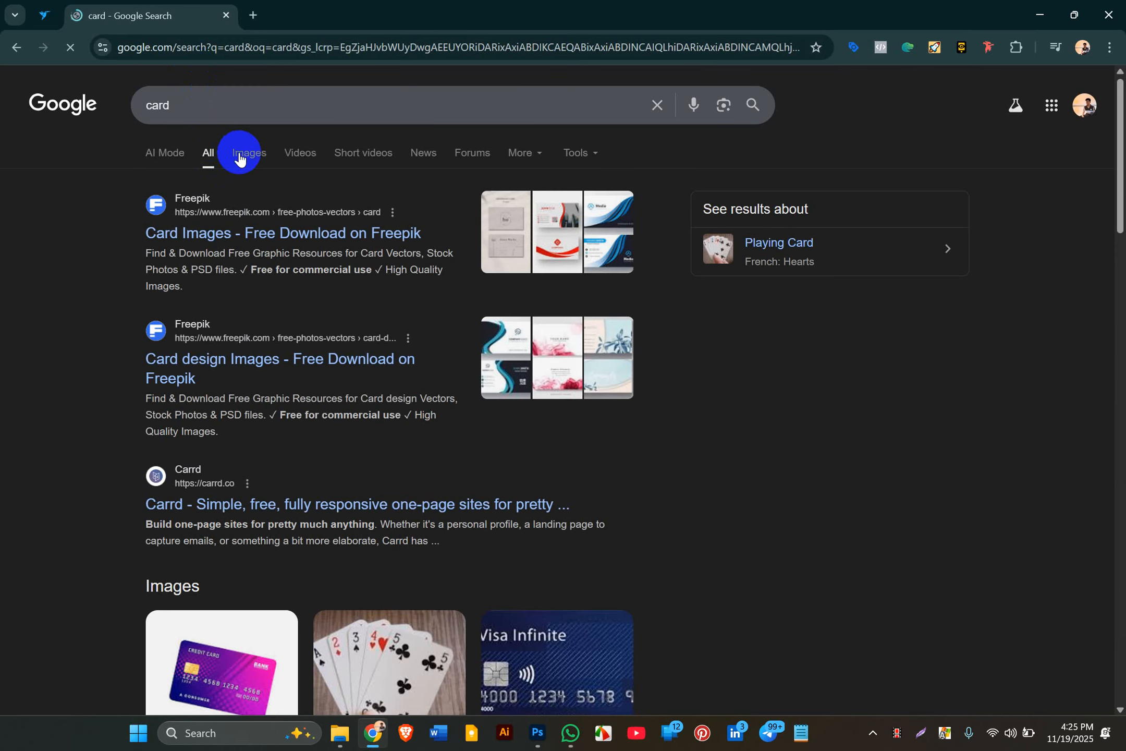
pyautogui.click(242, 154)
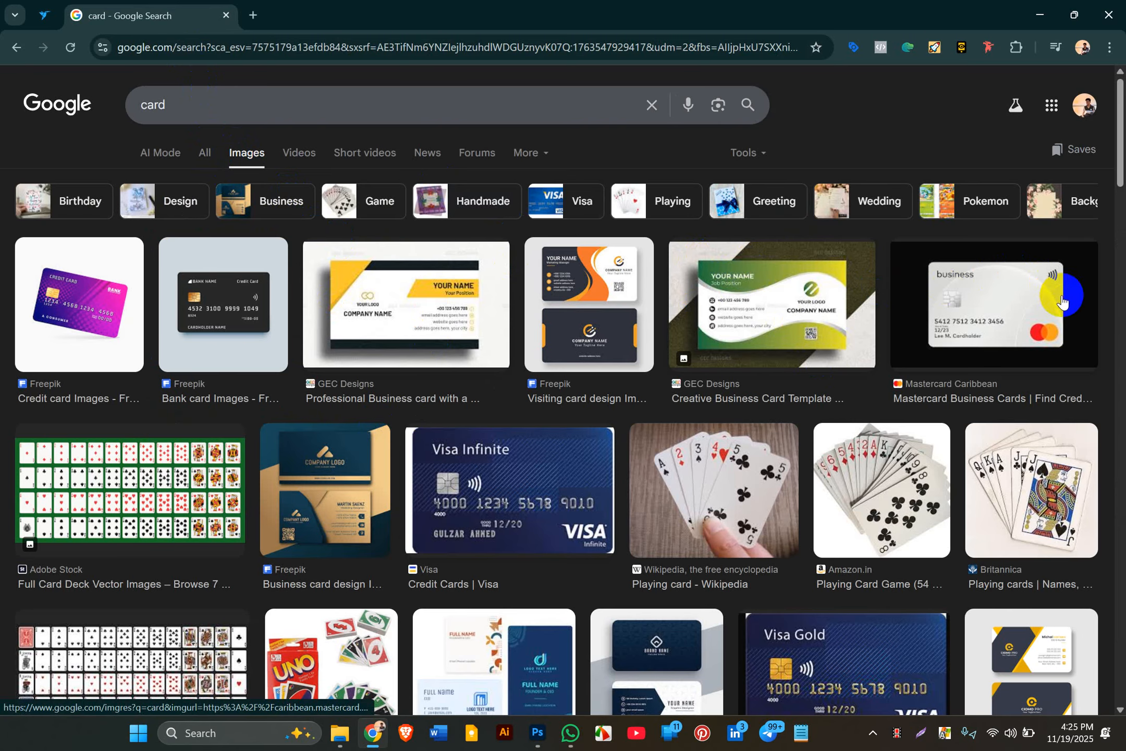
# Step: Browse the card image results and preview the Freepik navy-and-white 'Complimentary card'
pyautogui.scroll(-2, 809, 482)
pyautogui.scroll(-2, 809, 481)
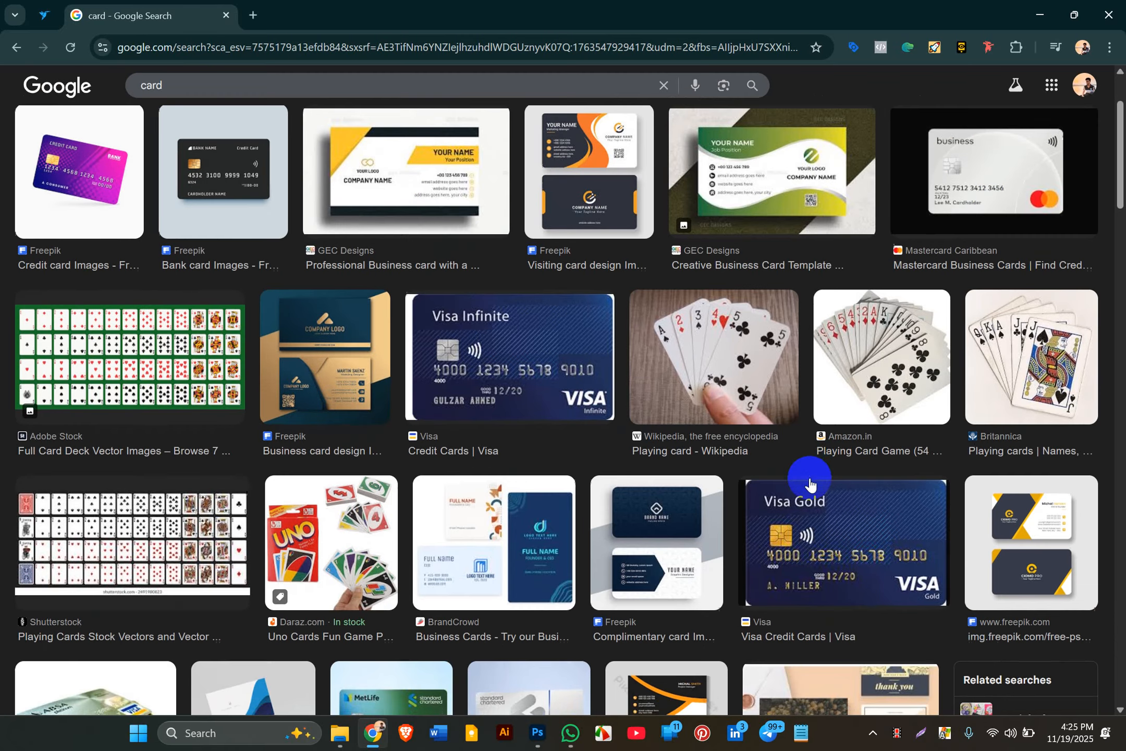
pyautogui.scroll(-4, 694, 530)
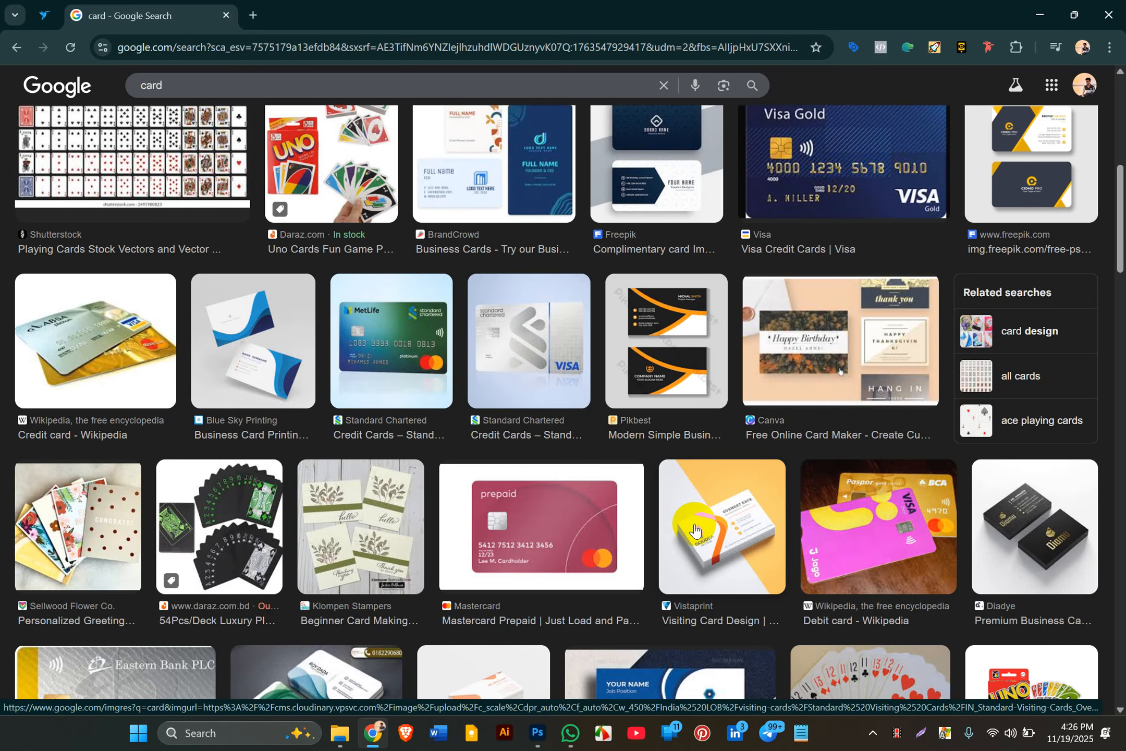
pyautogui.scroll(3, 693, 529)
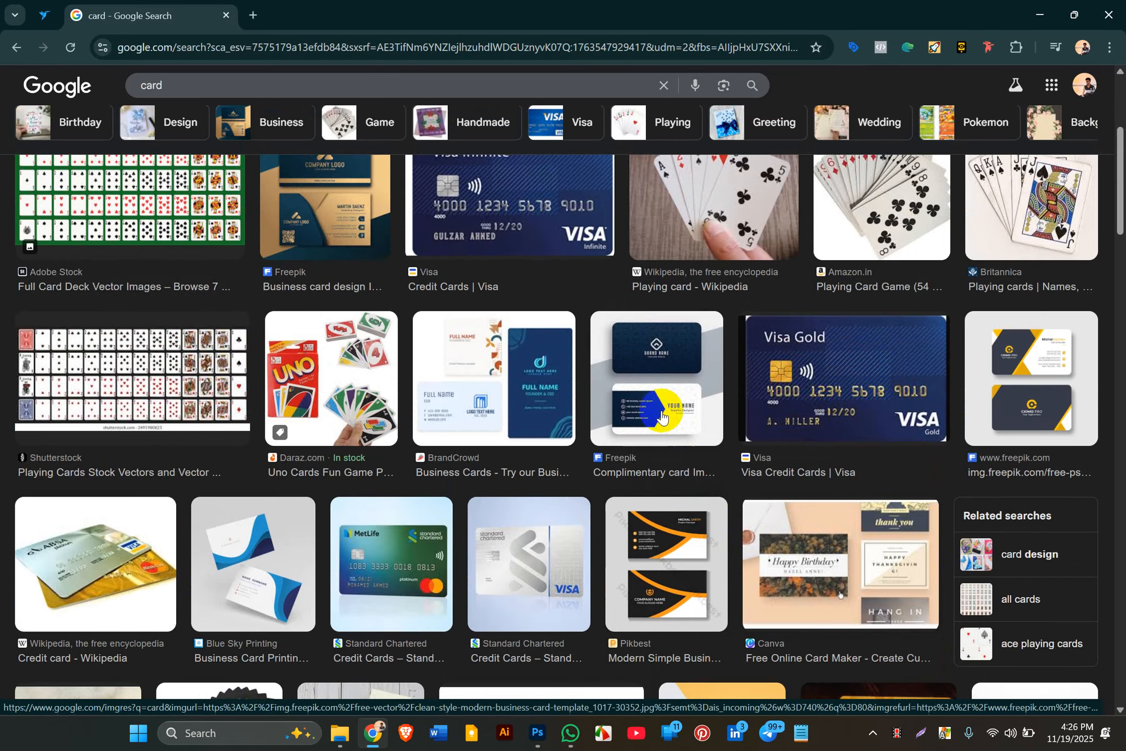
pyautogui.click(661, 415)
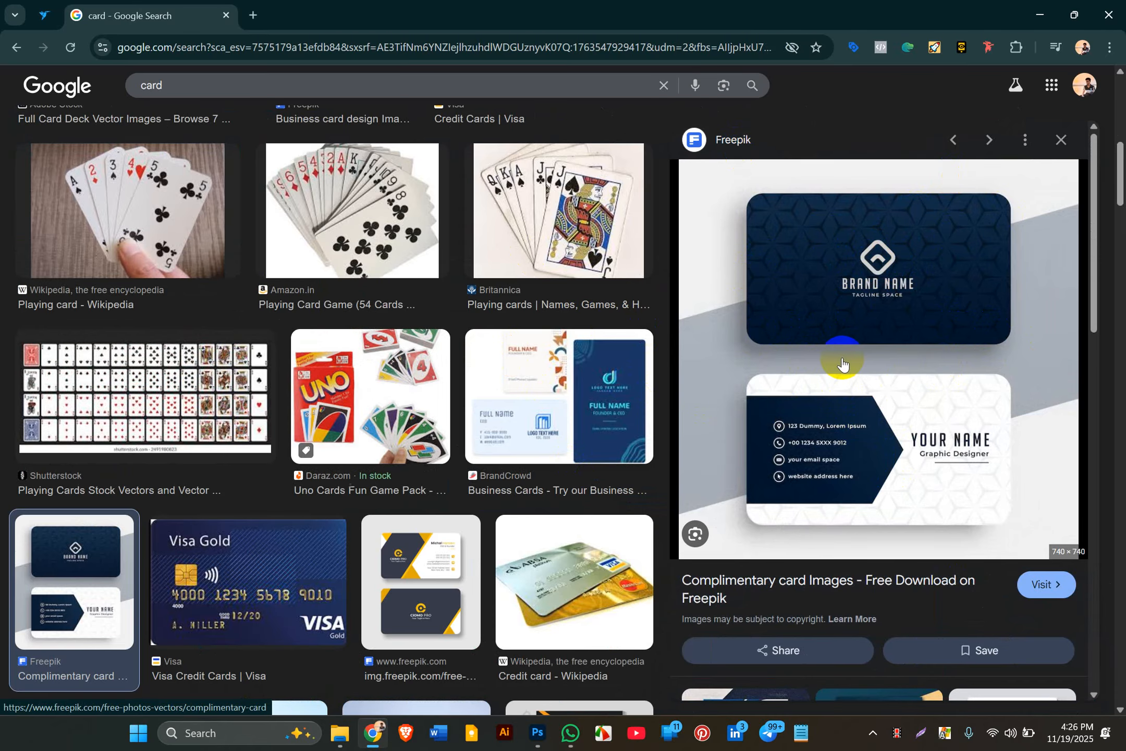
# Step: Close the Freepik preview and view the GEC Designs blue business card instead
pyautogui.click(1057, 134)
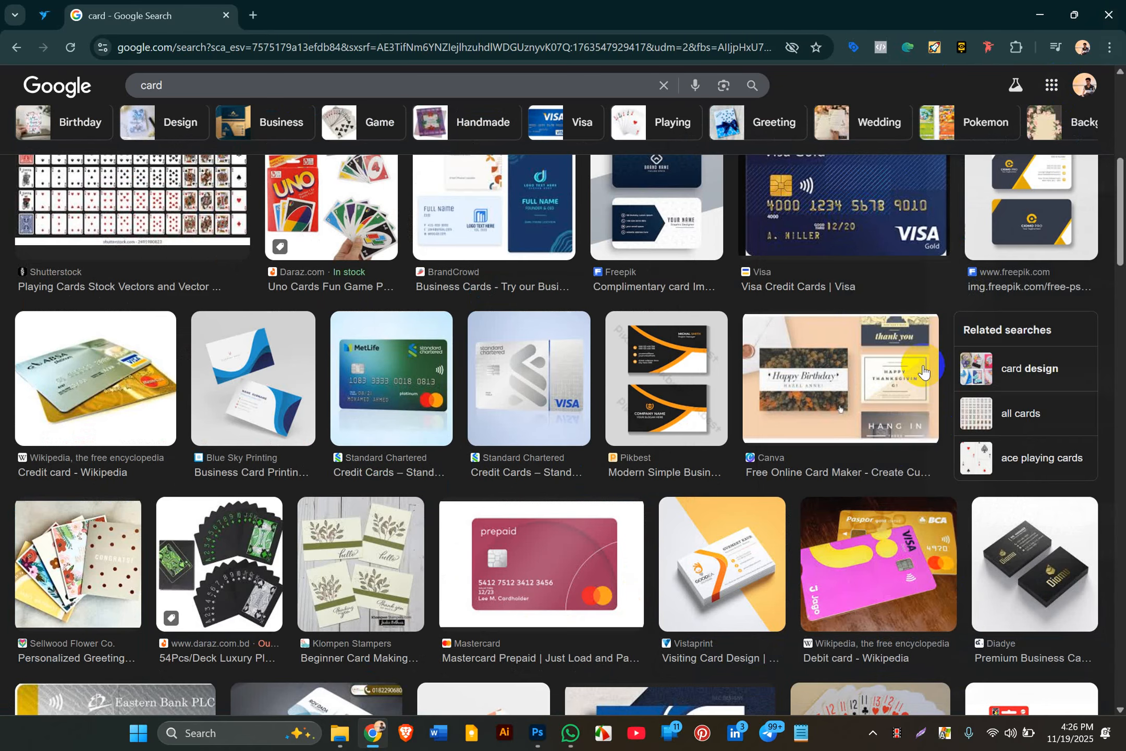
pyautogui.scroll(-4, 930, 429)
pyautogui.scroll(-2, 931, 428)
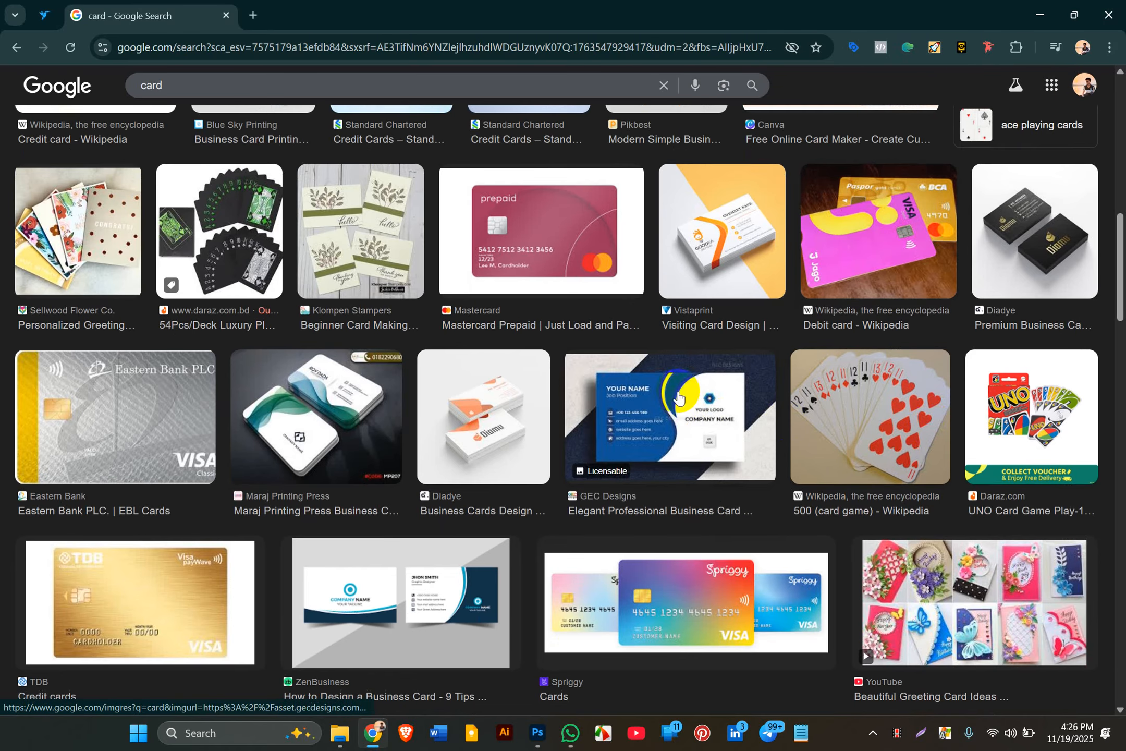
pyautogui.click(655, 412)
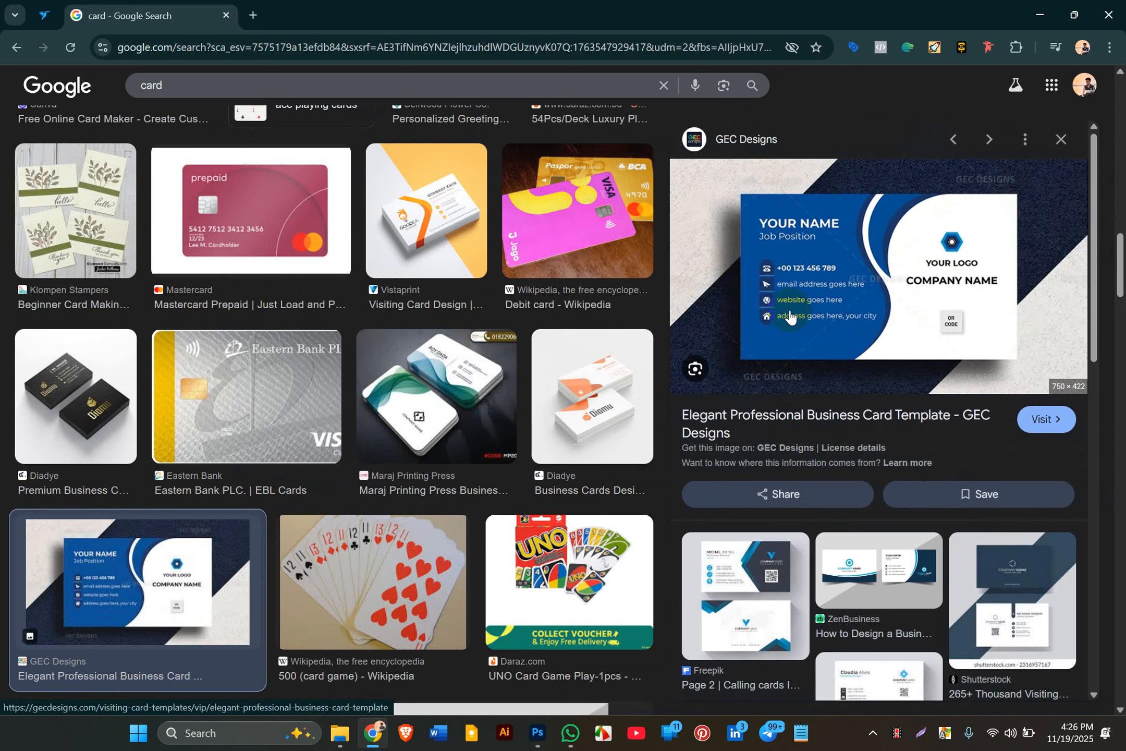
# Step: Preview the ZenBusiness design, then the TerraSlate red-and-black Business Card Template
pyautogui.scroll(-1, 787, 313)
pyautogui.click(880, 510)
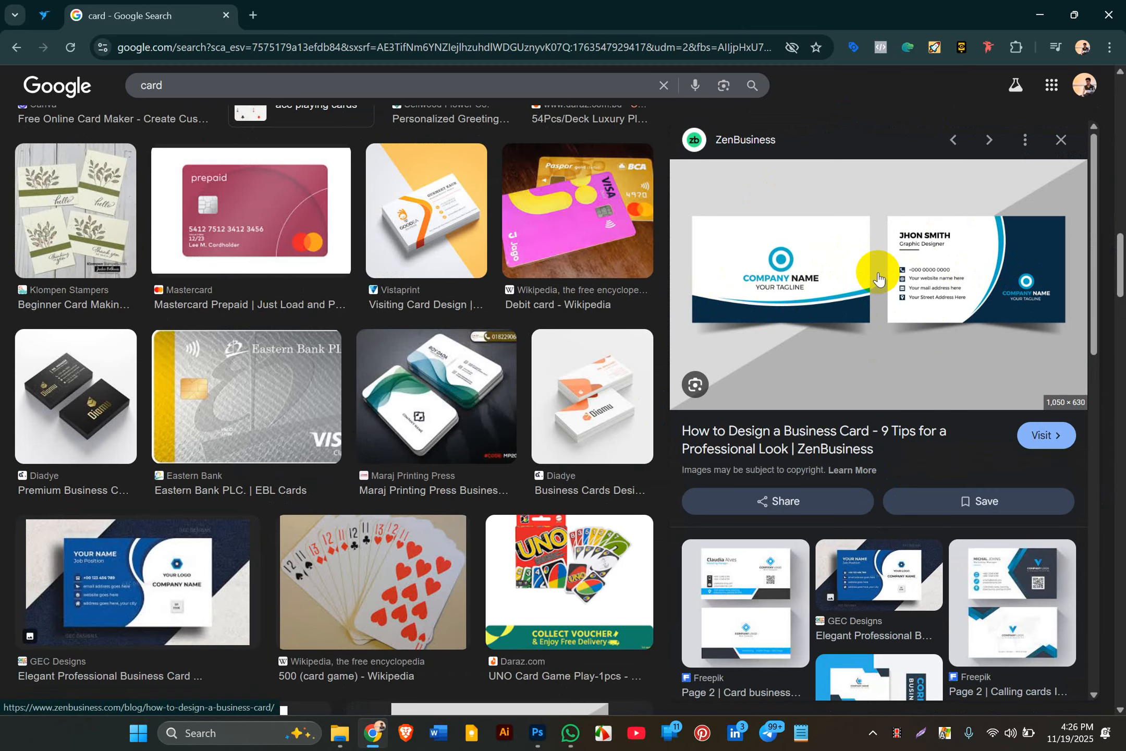
pyautogui.click(866, 449)
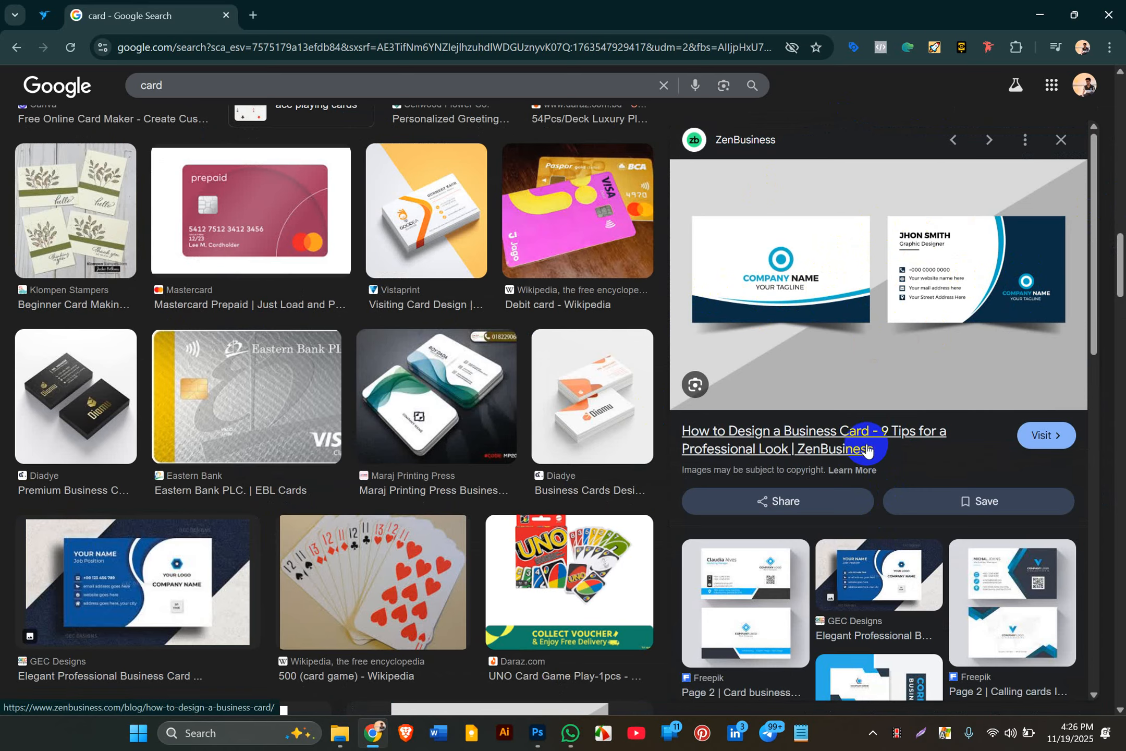
pyautogui.scroll(-6, 865, 442)
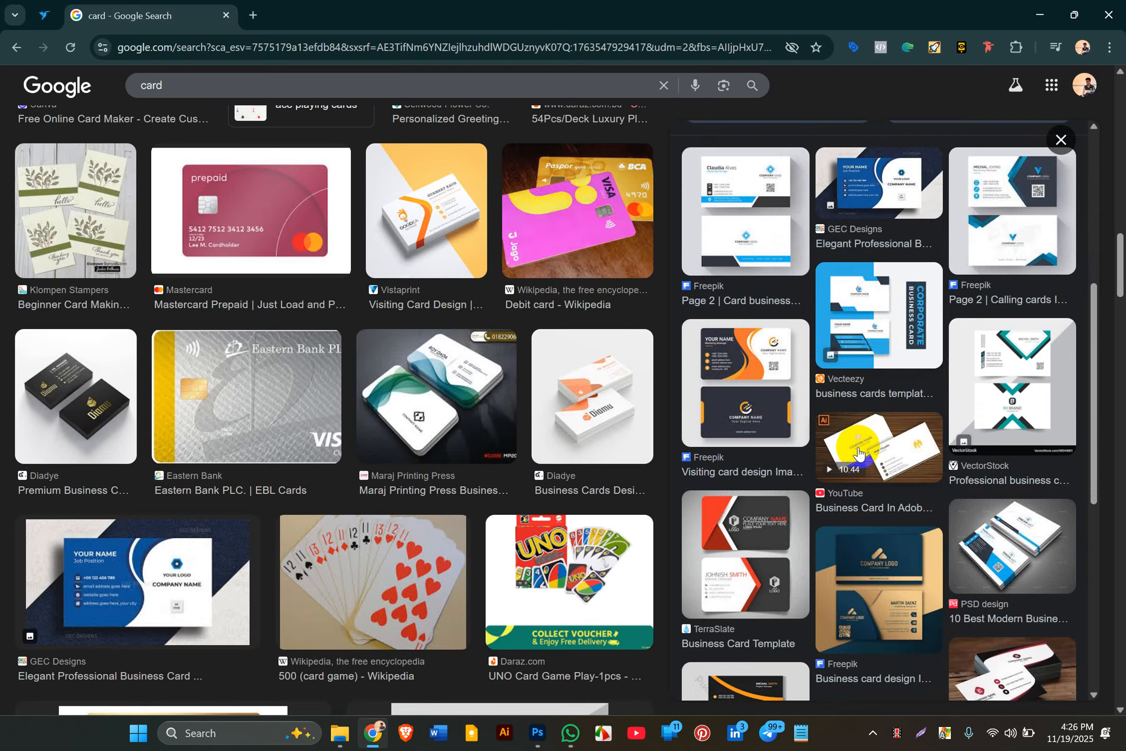
pyautogui.click(756, 542)
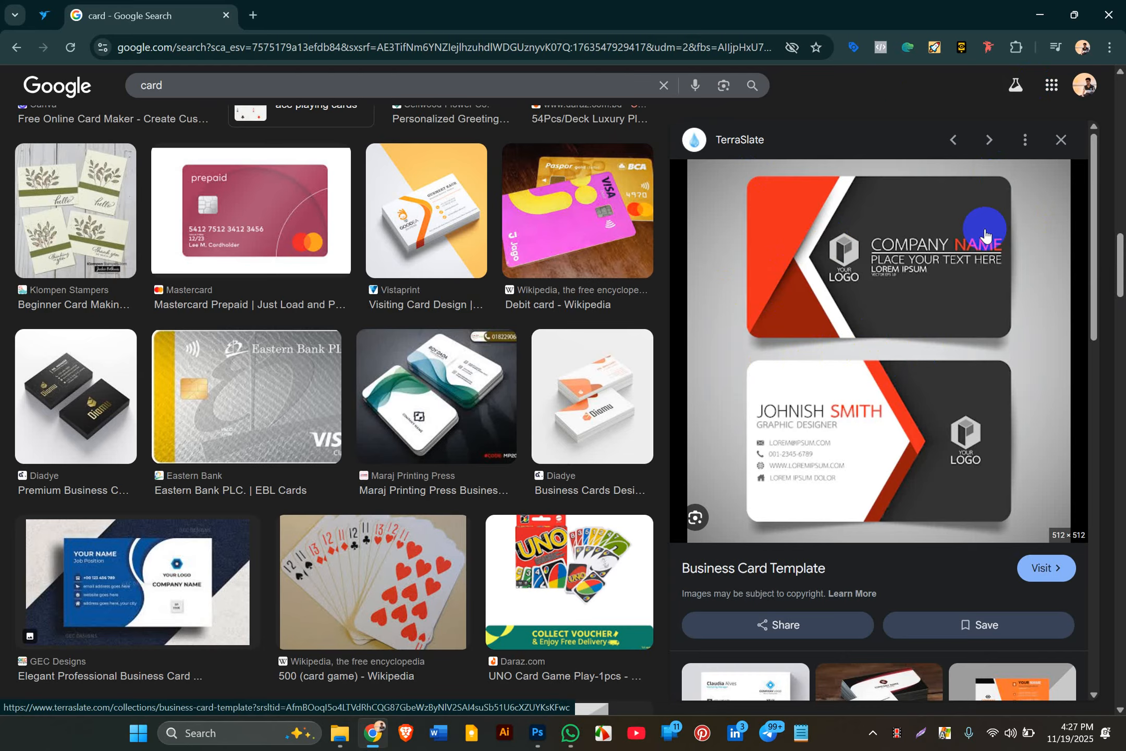
# Step: Preview the GD Graphic and Hexa Power card designs, then return to the Photoshop canvas
pyautogui.scroll(-5, 819, 330)
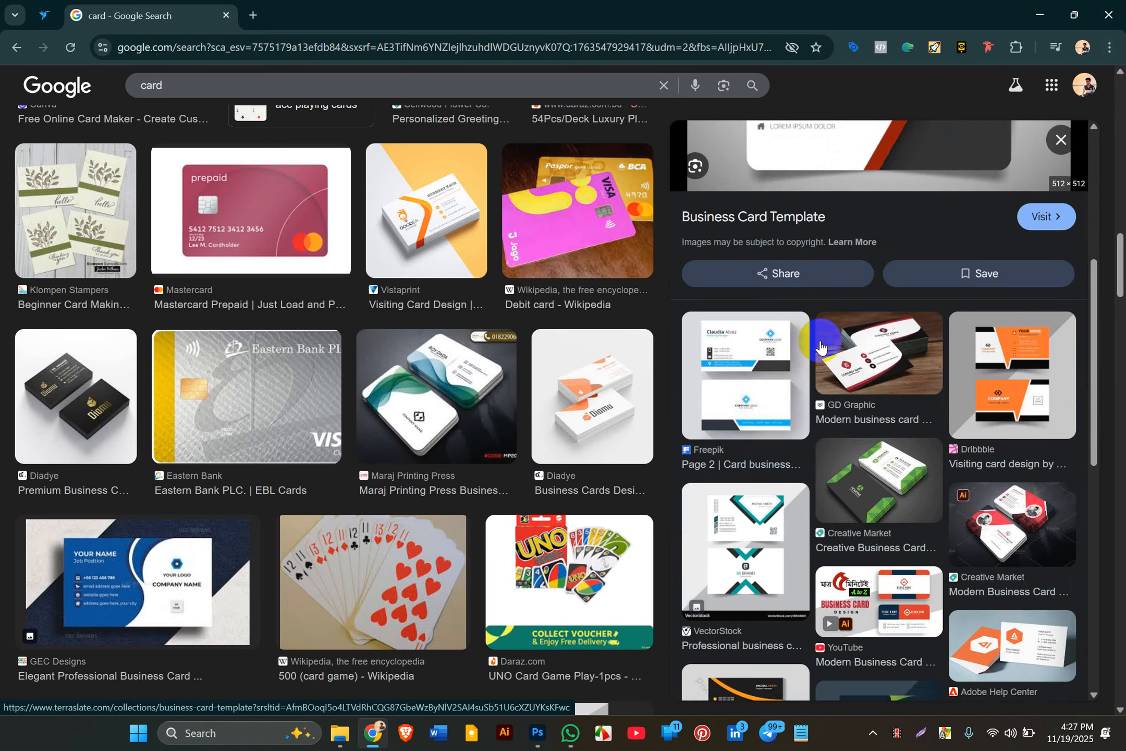
pyautogui.click(878, 375)
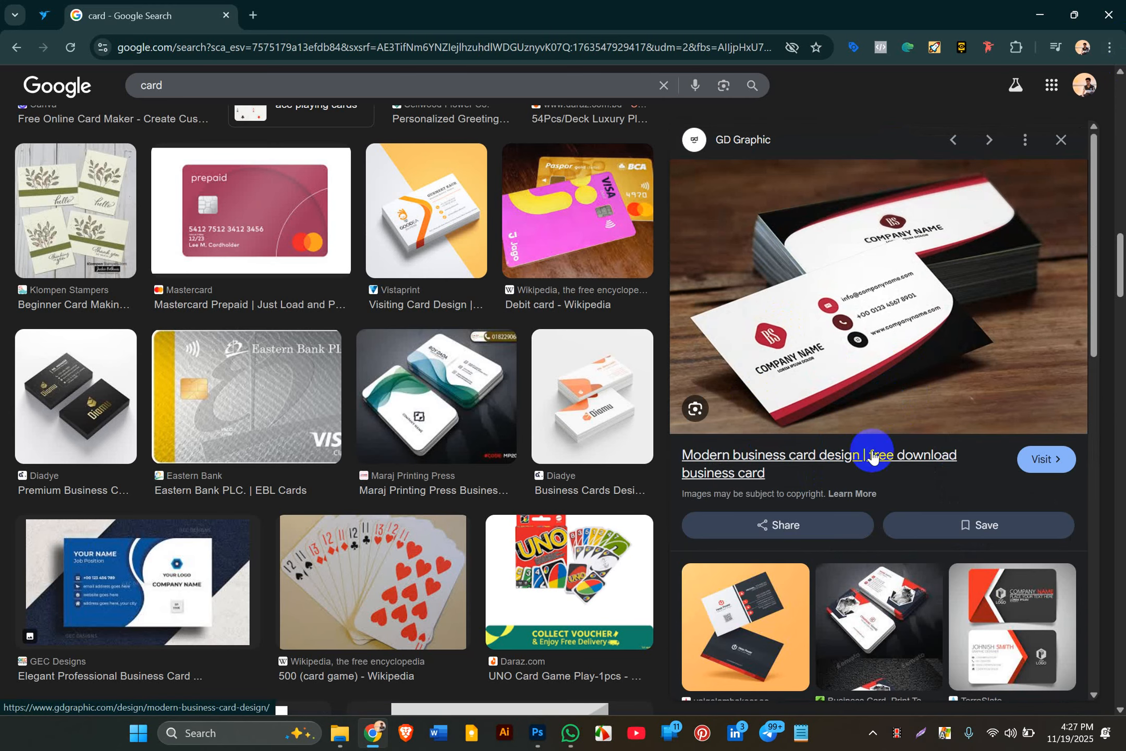
pyautogui.click(717, 594)
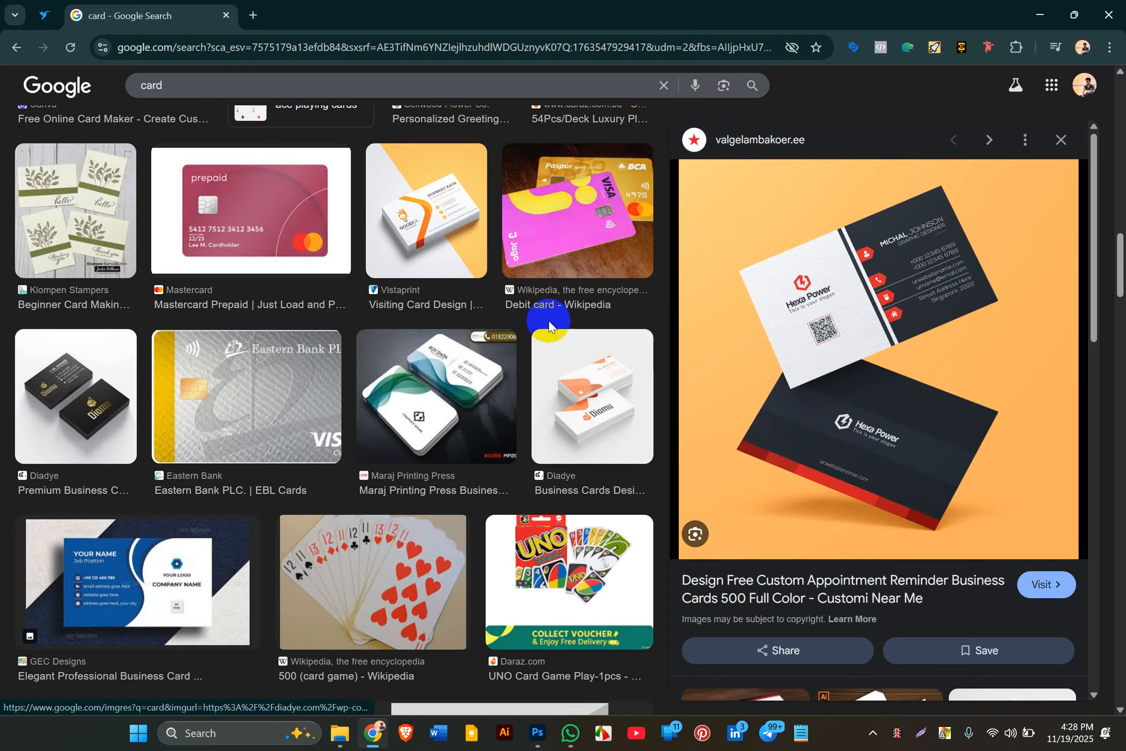
pyautogui.click(949, 431)
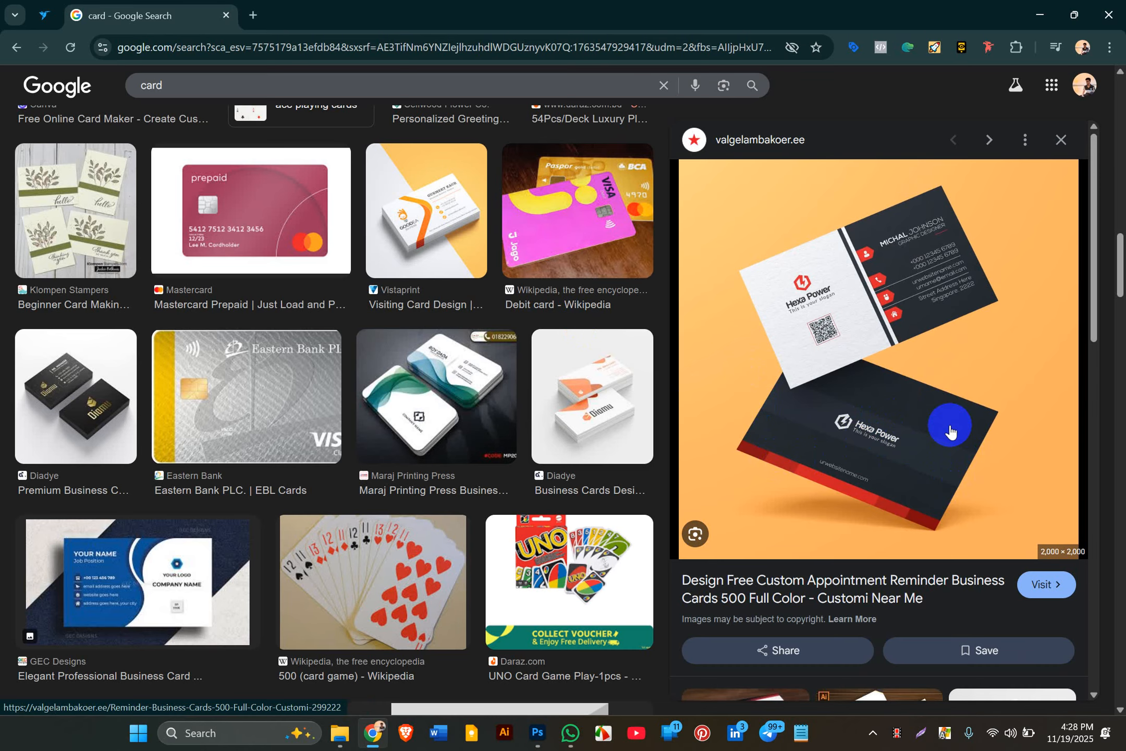
pyautogui.scroll(-6, 780, 552)
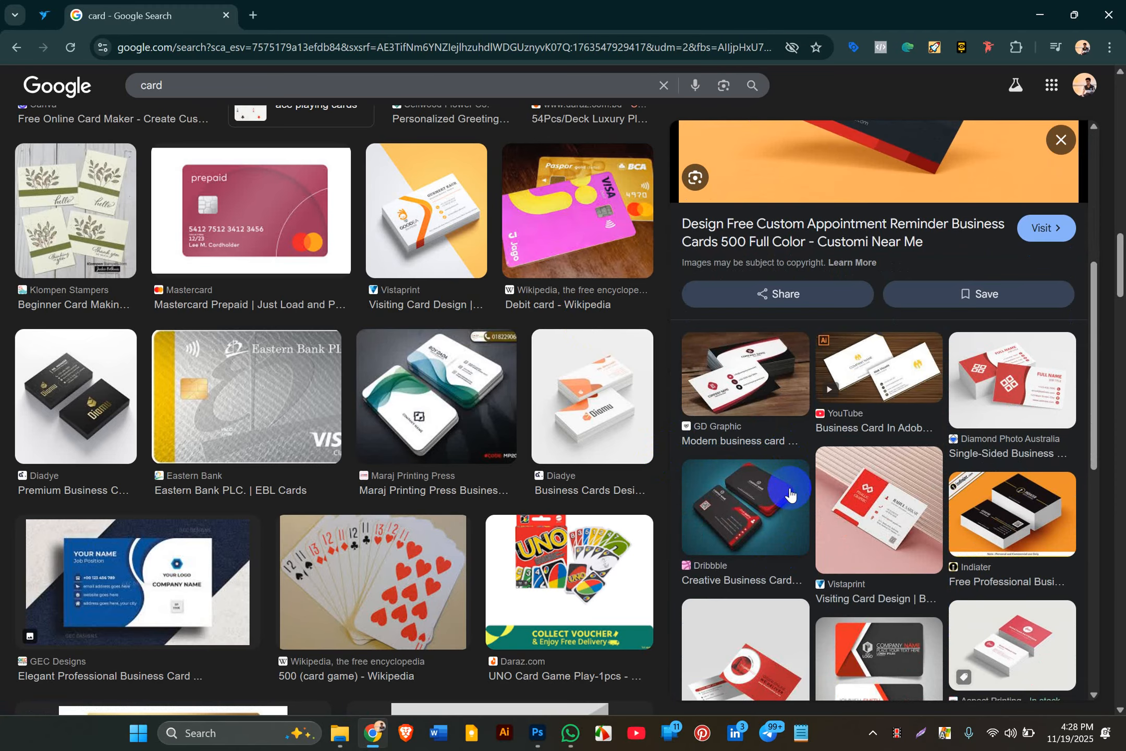
pyautogui.click(537, 733)
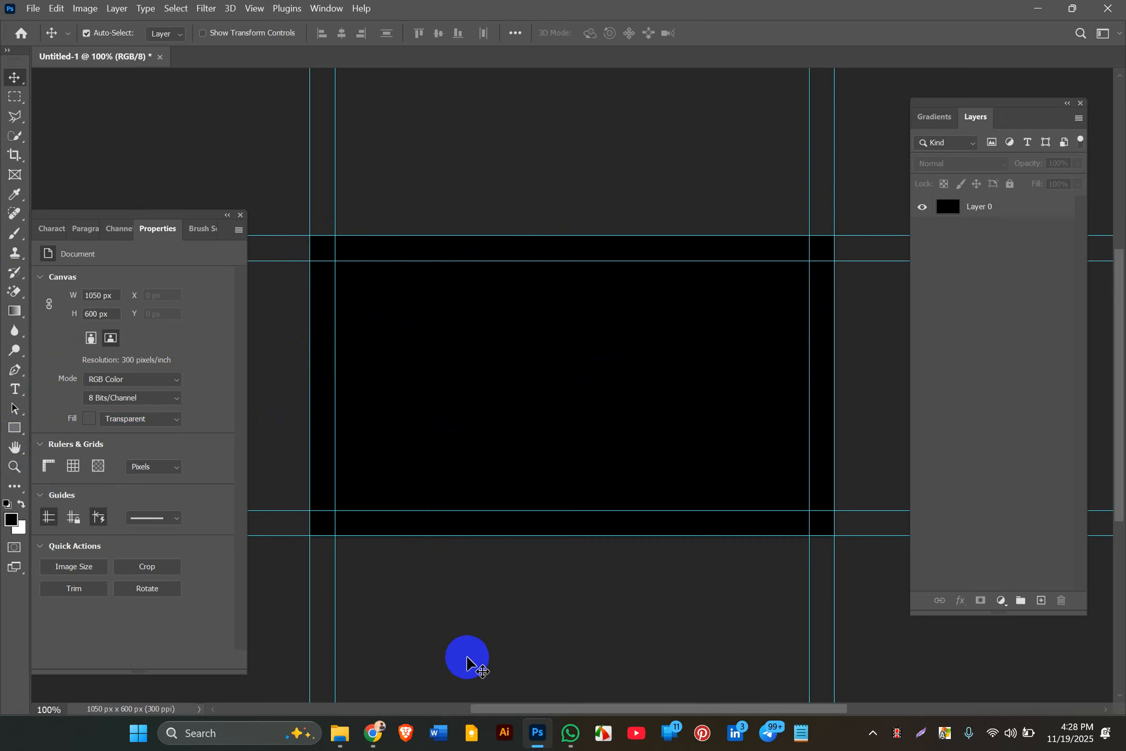
# Step: Revisit the modern card and TerraSlate Business Card Template previews, then return to Photoshop
pyautogui.click(374, 732)
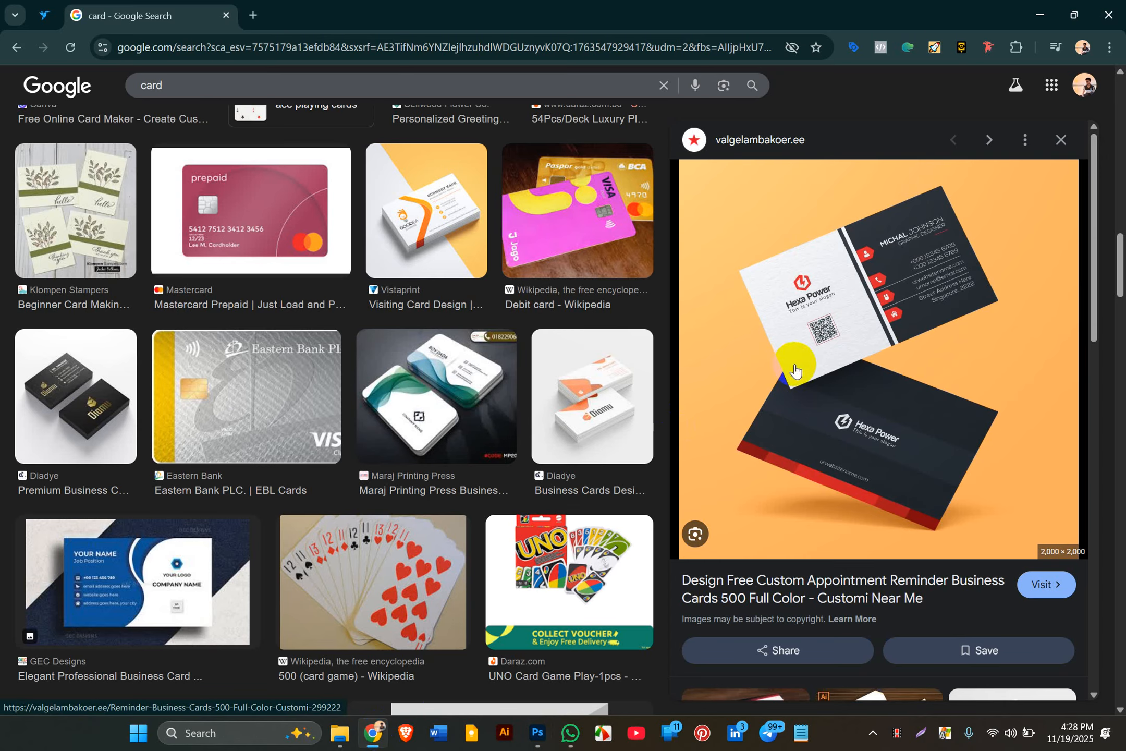
pyautogui.scroll(-5, 795, 396)
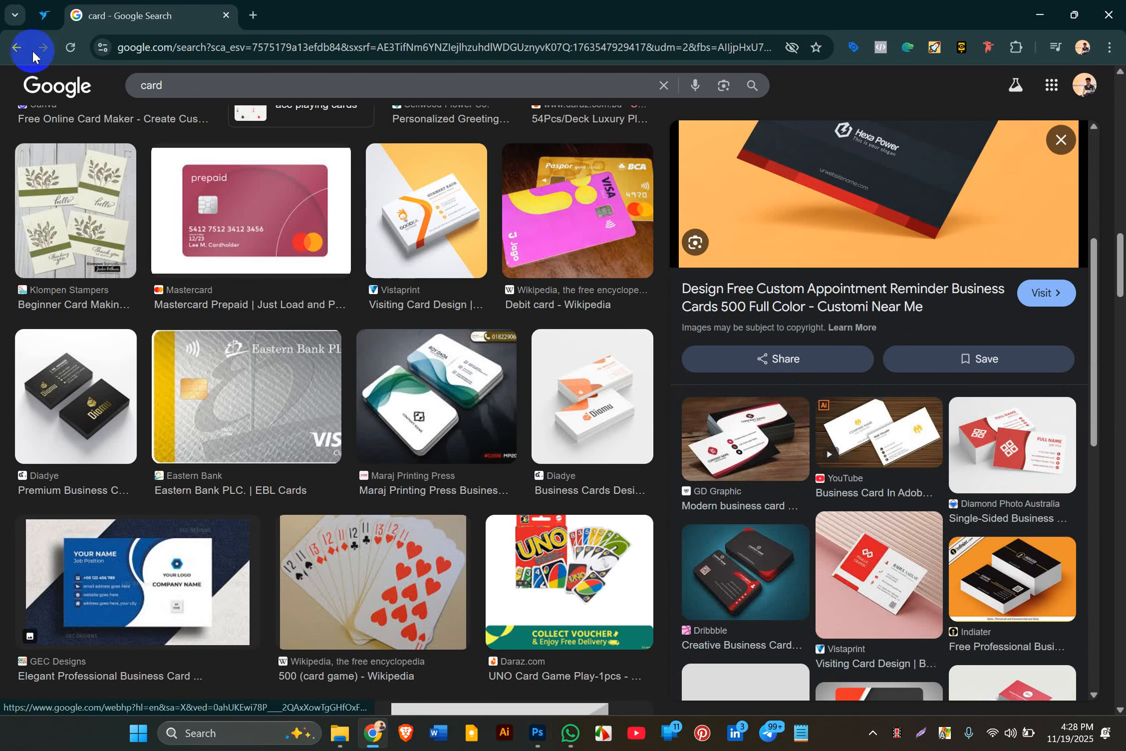
pyautogui.click(12, 49)
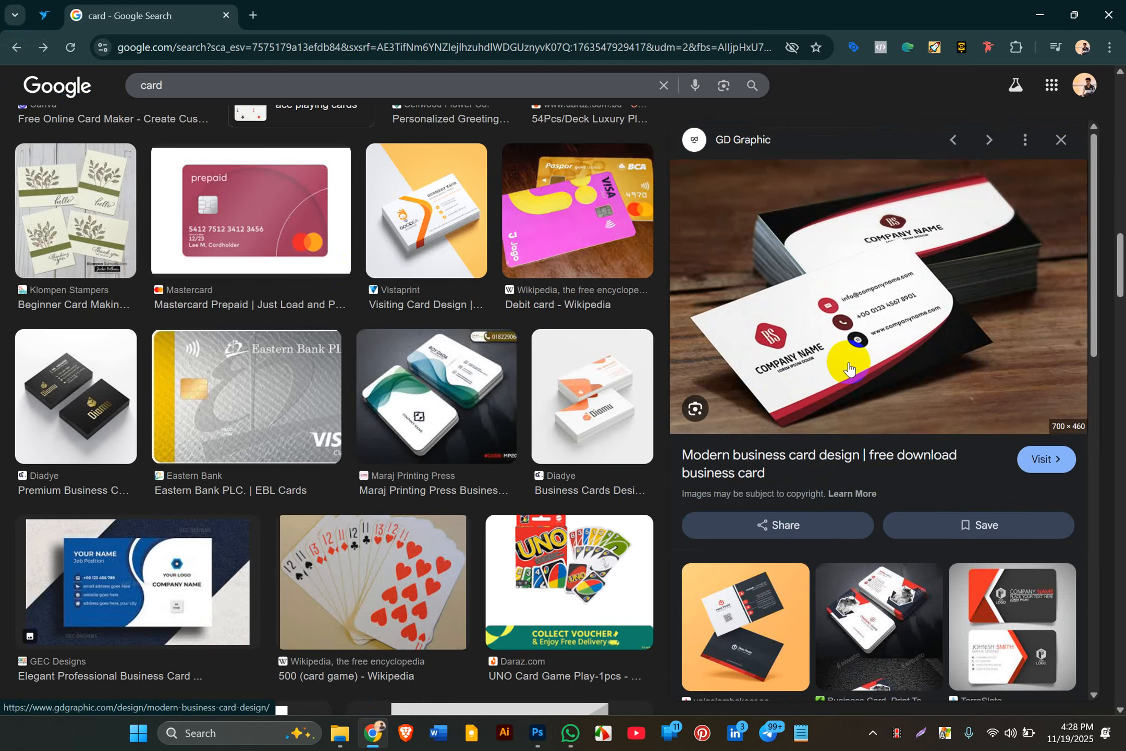
pyautogui.click(19, 47)
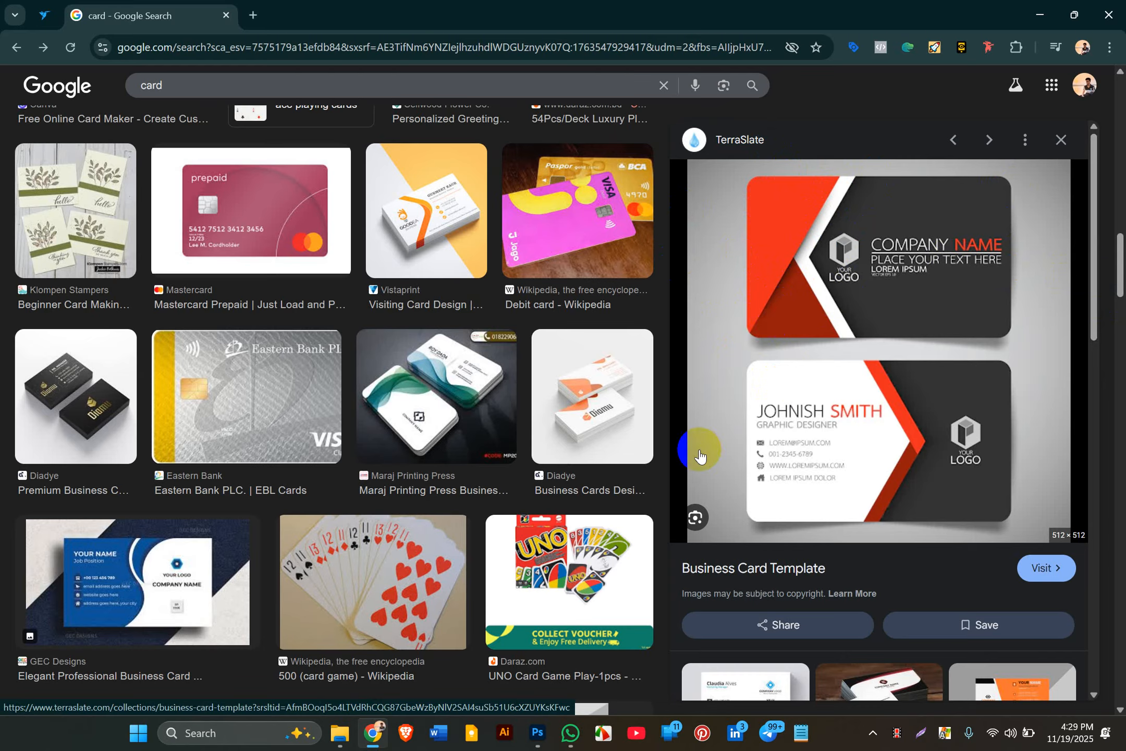
pyautogui.click(538, 732)
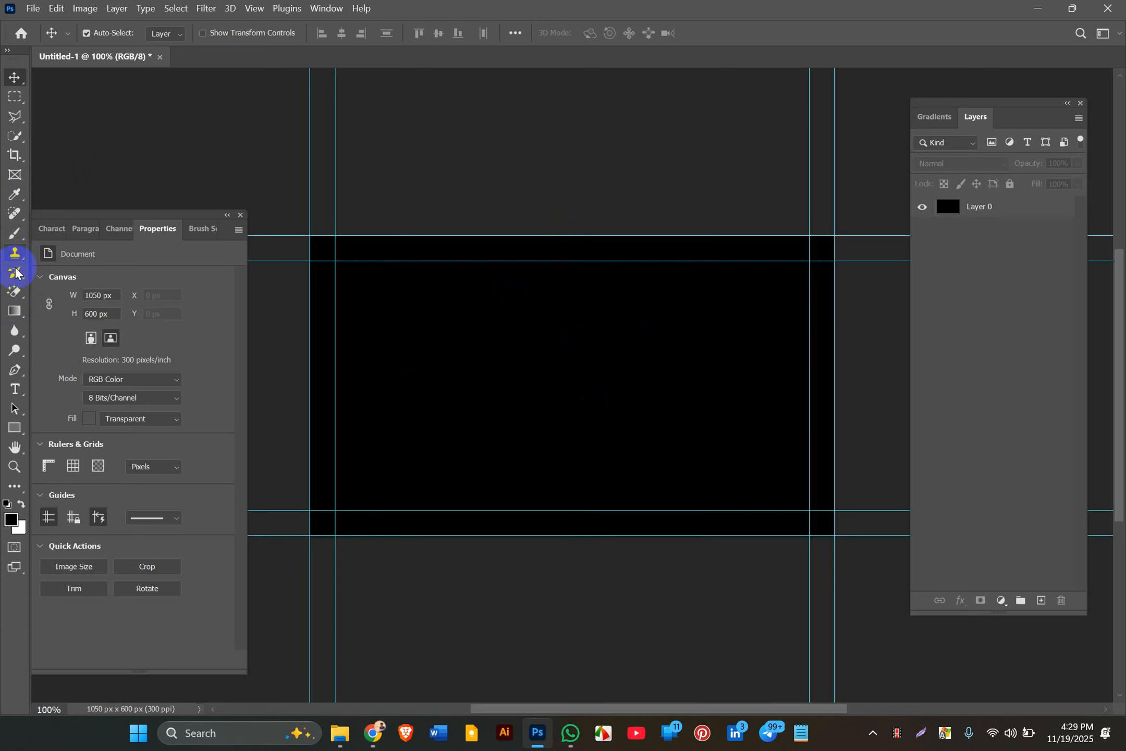
# Step: Select the Pen Tool and undo the stray anchor point placed near the card's top
pyautogui.click(15, 368)
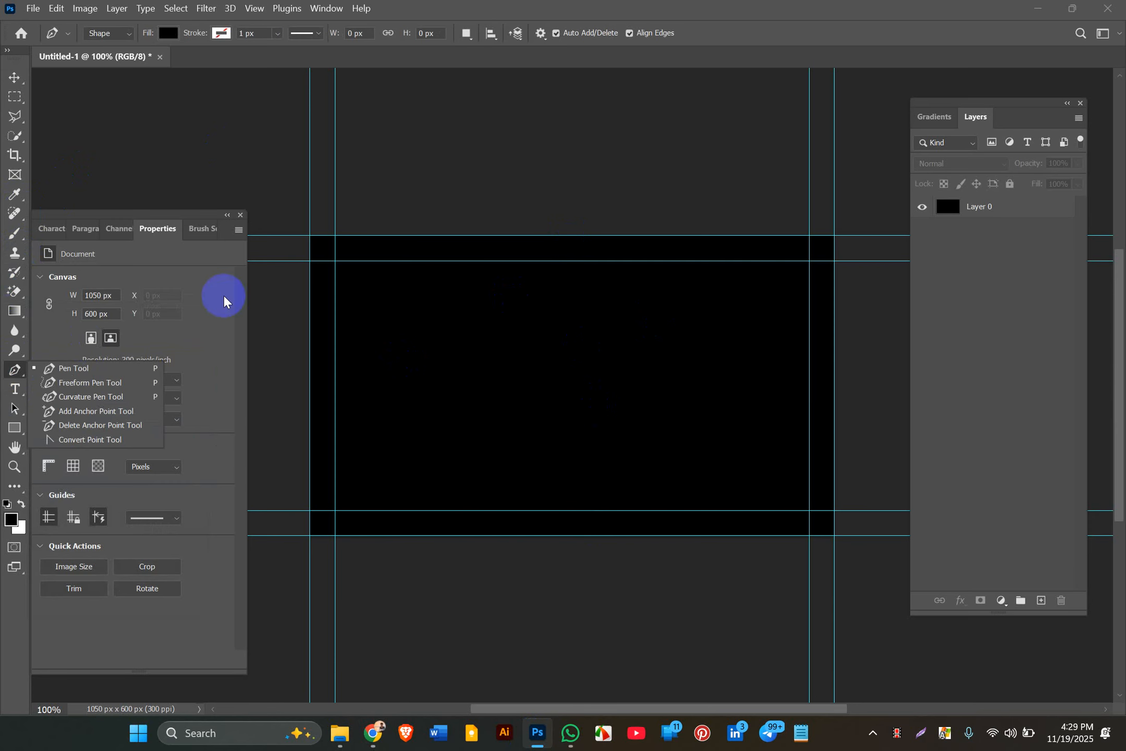
pyautogui.click(80, 375)
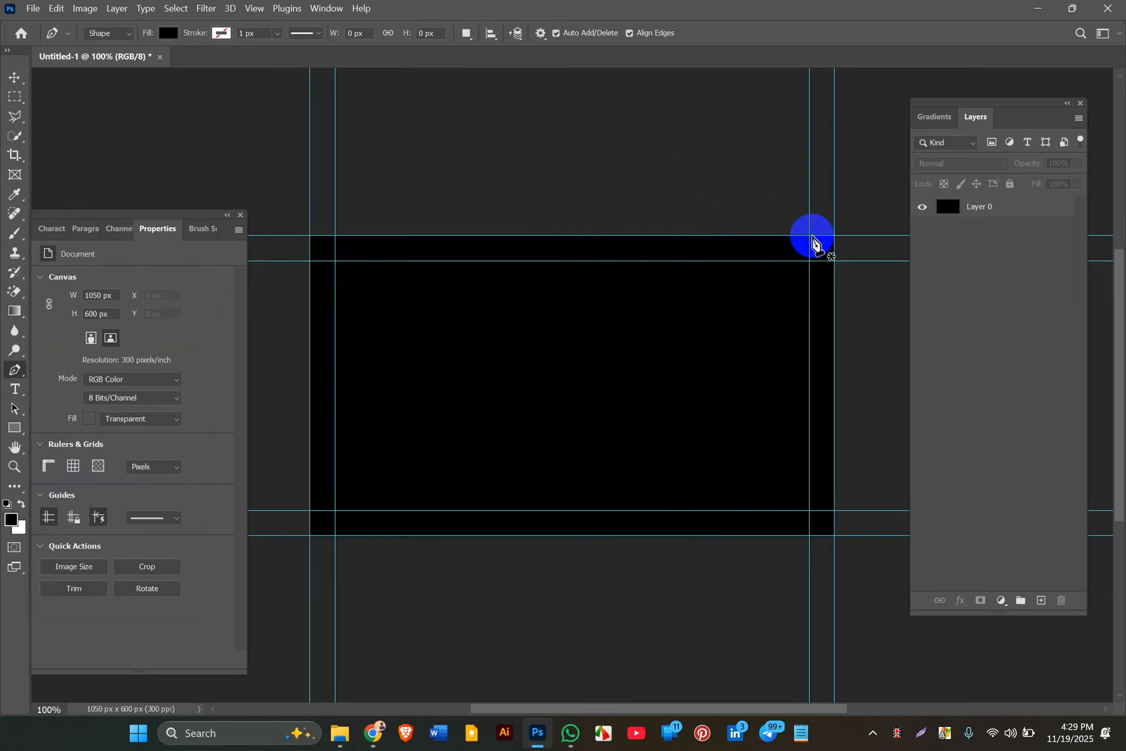
pyautogui.click(754, 214)
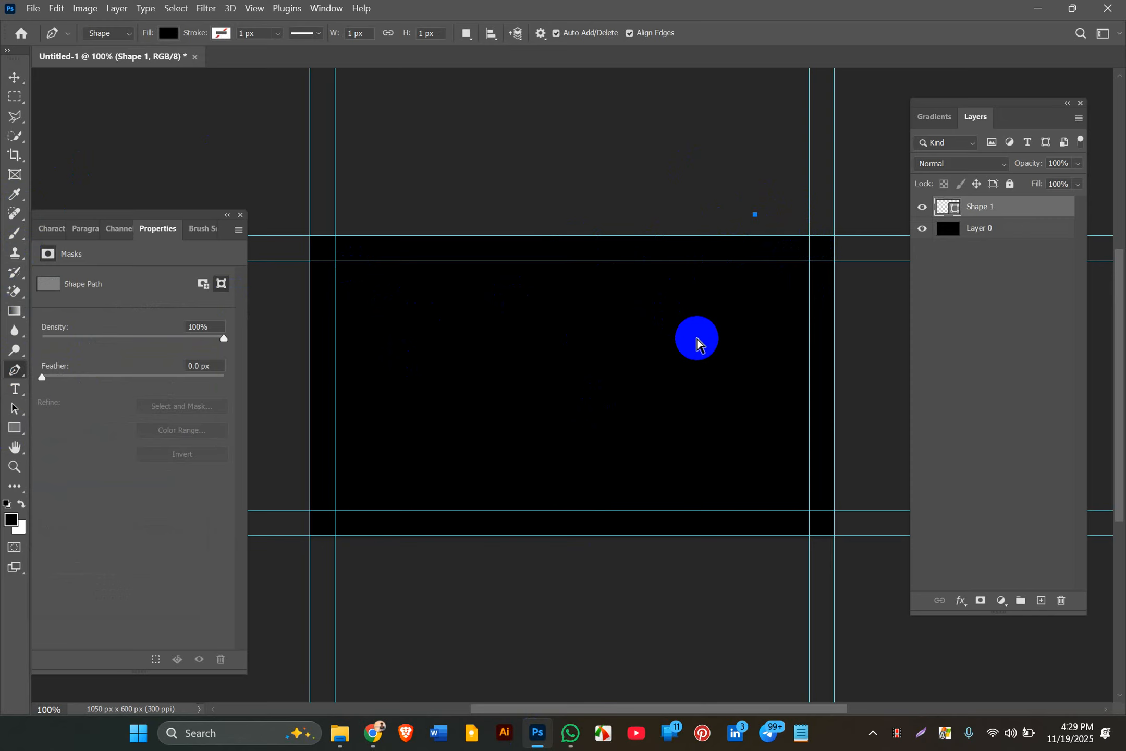
pyautogui.hotkey('ctrl', 'z')
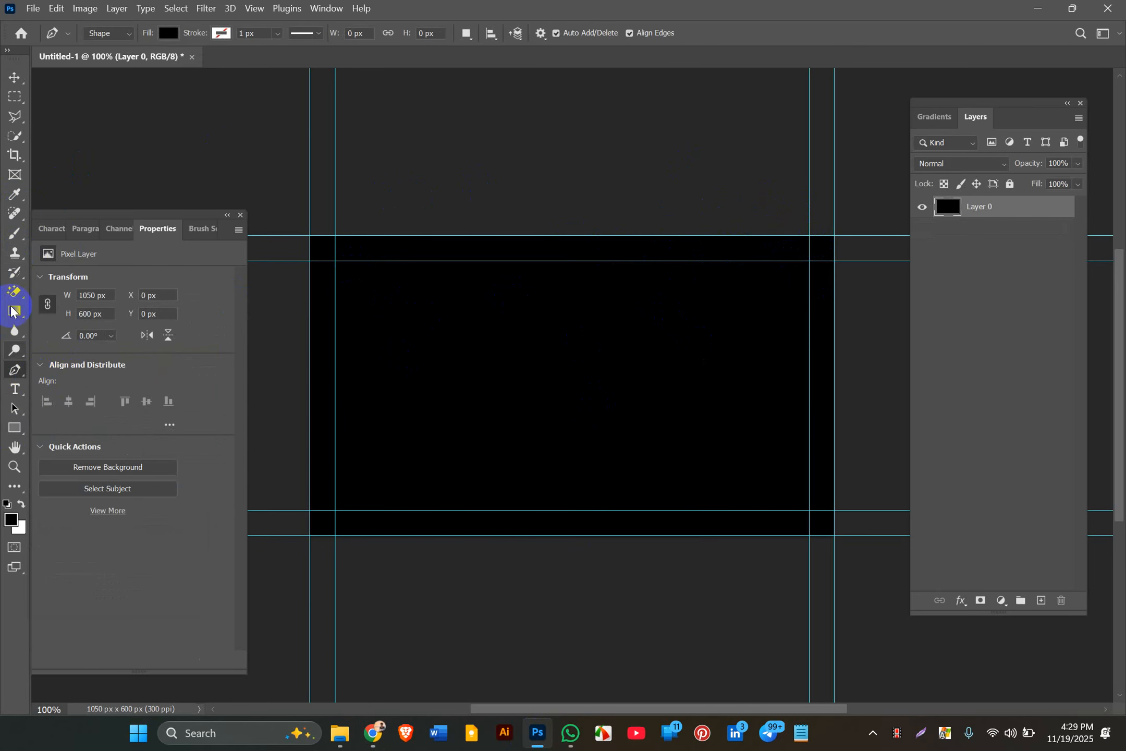
# Step: Set the Pen to Shape mode and start the wave path above the card's top edge
pyautogui.click(119, 33)
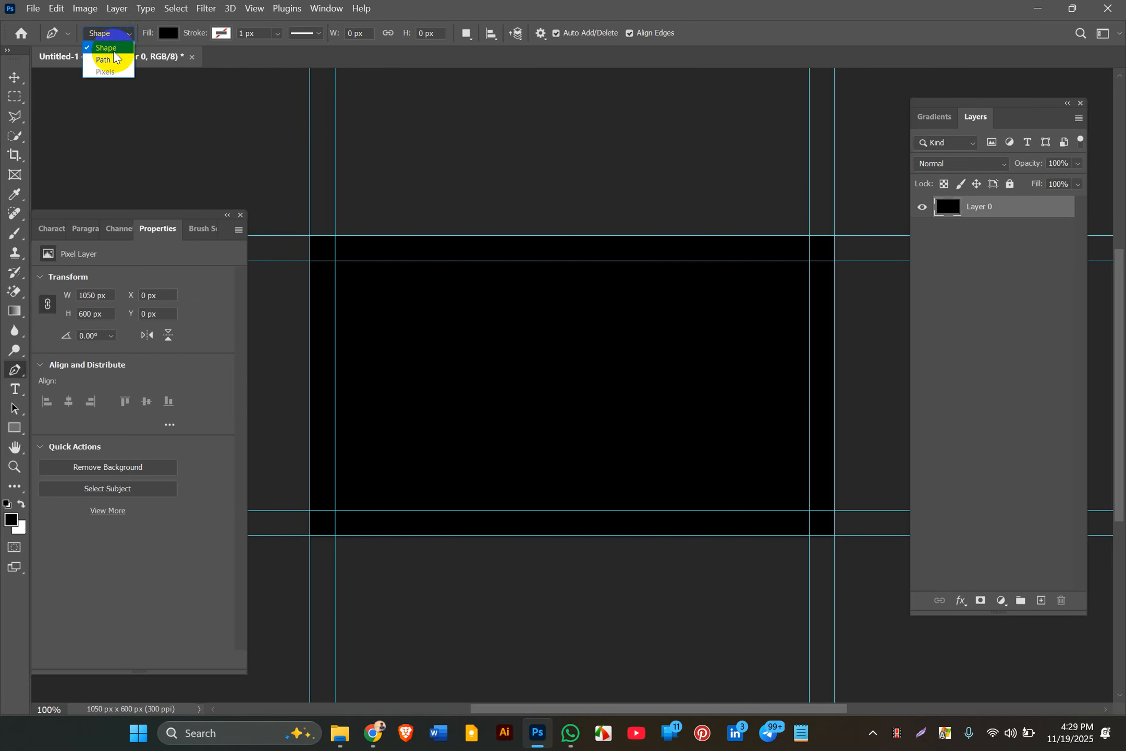
pyautogui.click(113, 49)
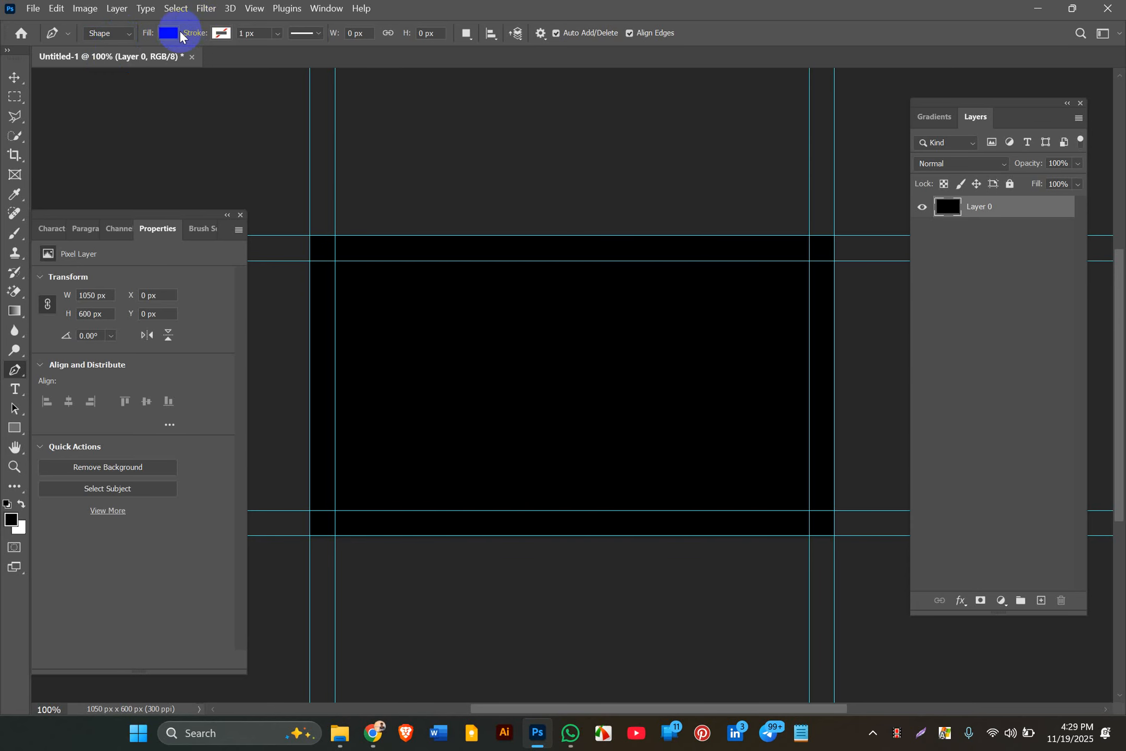
pyautogui.click(224, 34)
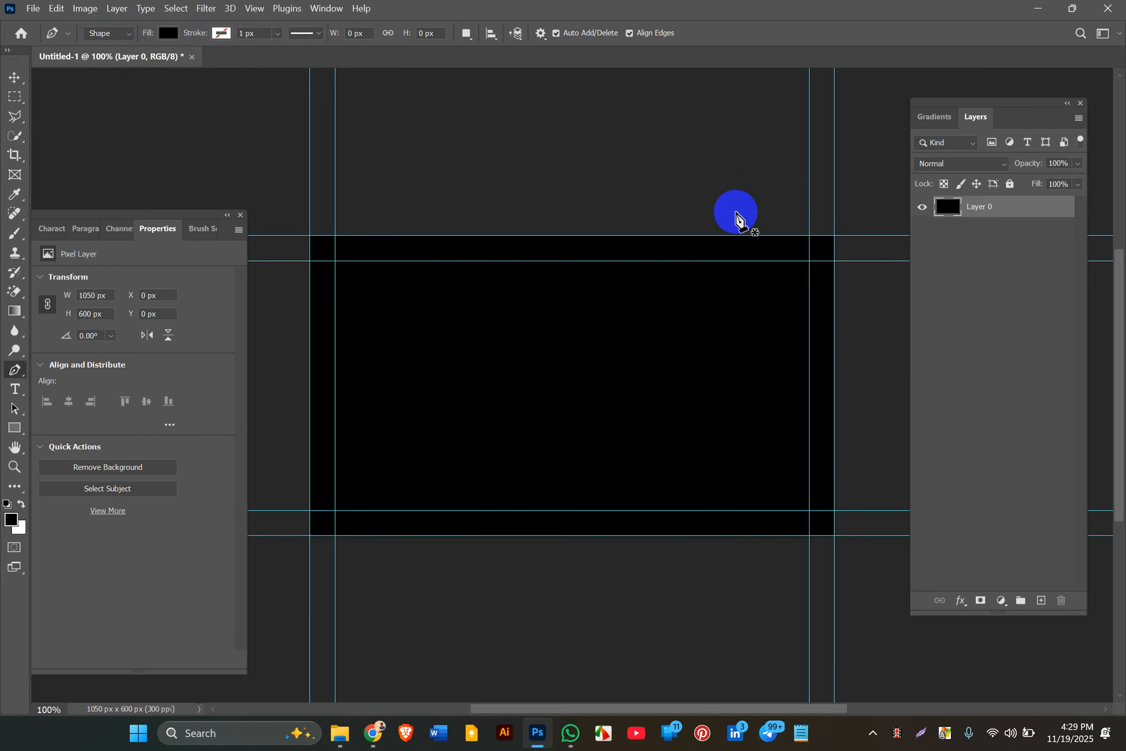
pyautogui.click(730, 191)
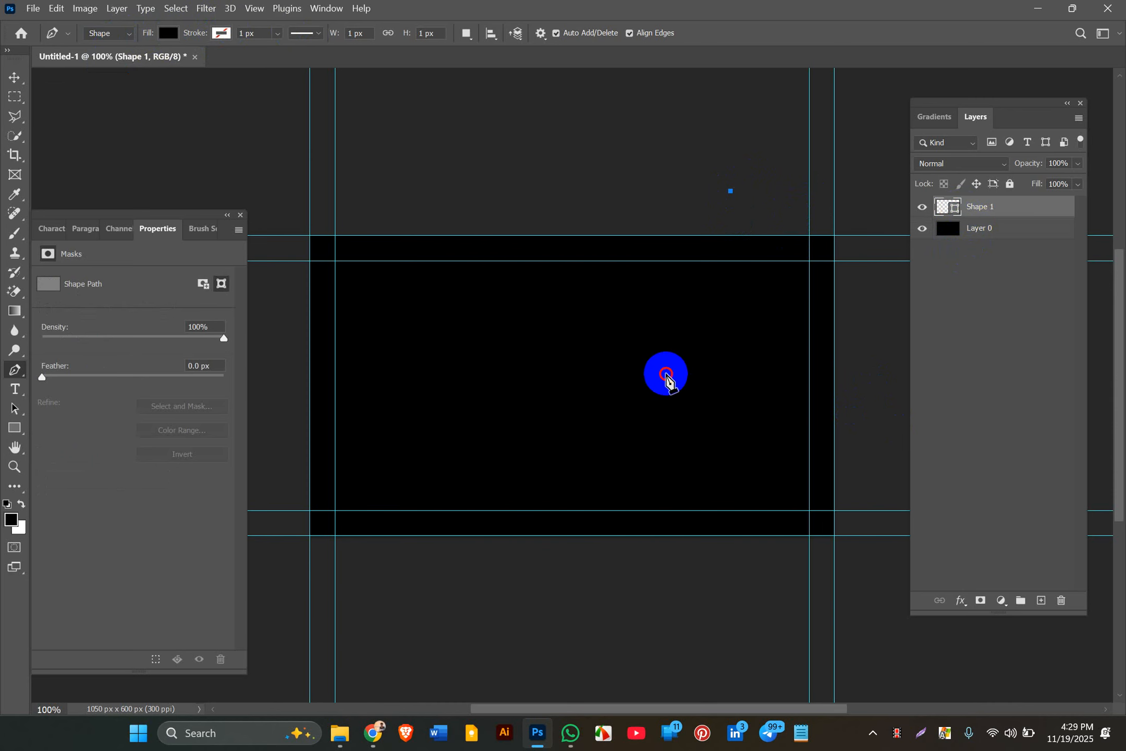
pyautogui.moveTo(665, 373); pyautogui.dragTo(720, 468)
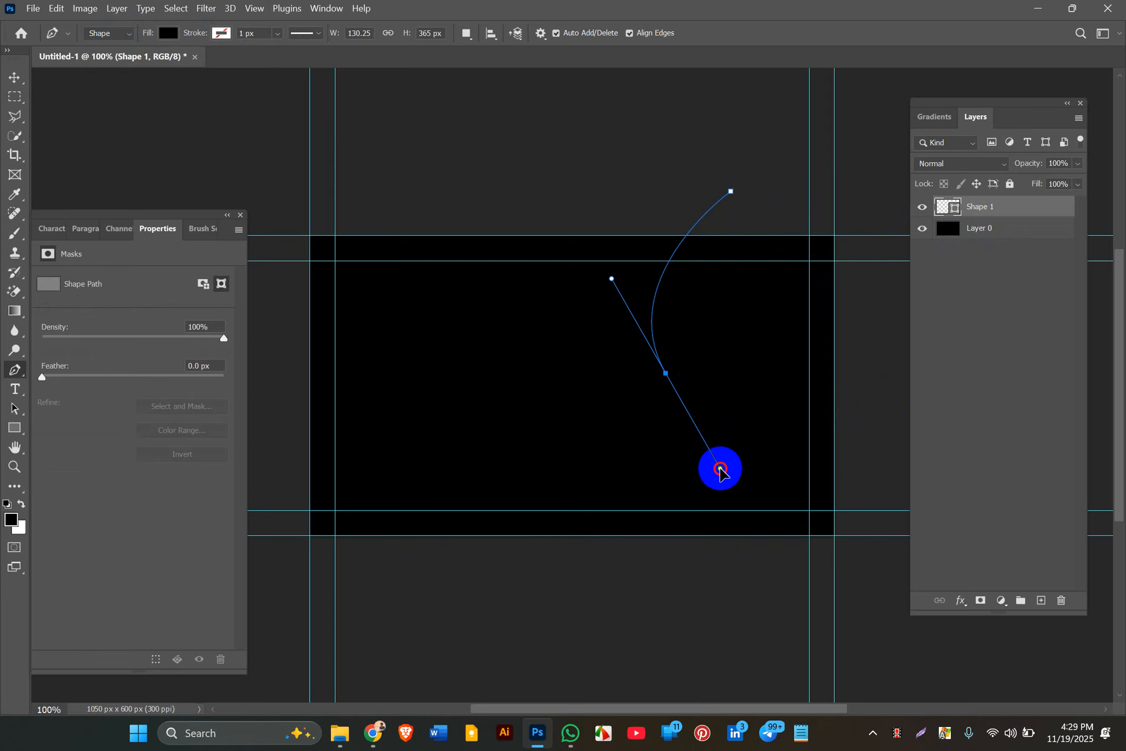
pyautogui.click(773, 389)
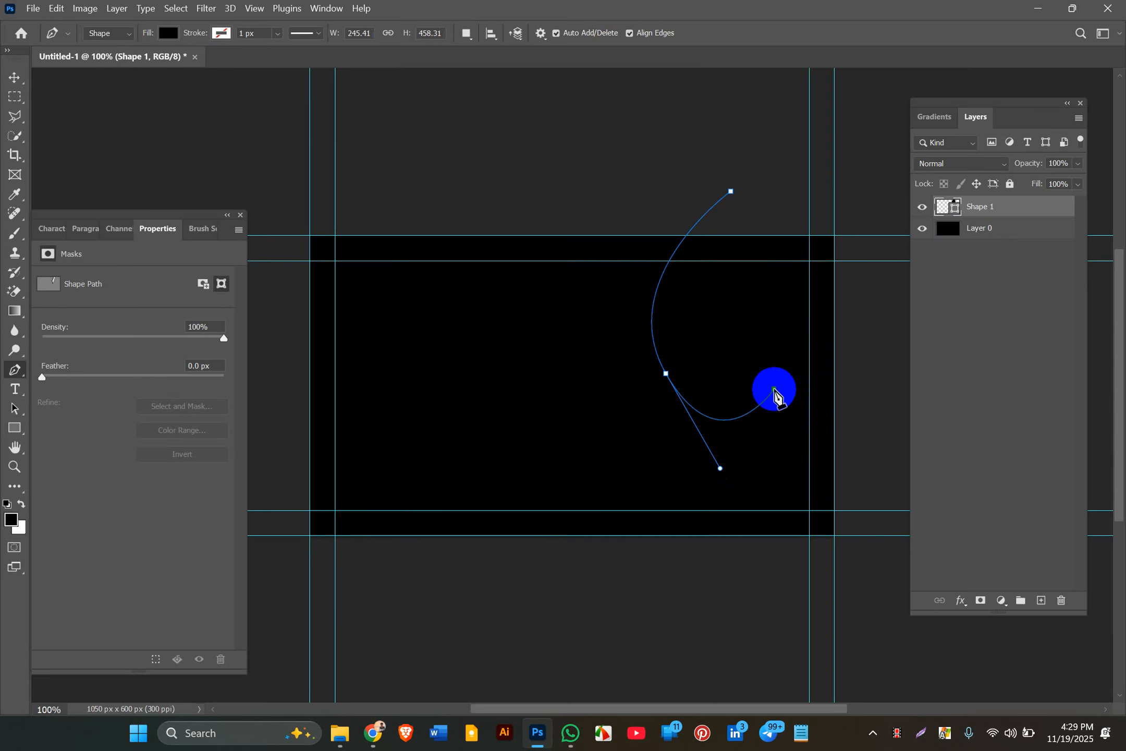
pyautogui.hotkey('ctrl', 'z')
pyautogui.hotkey('ctrl', 'z')
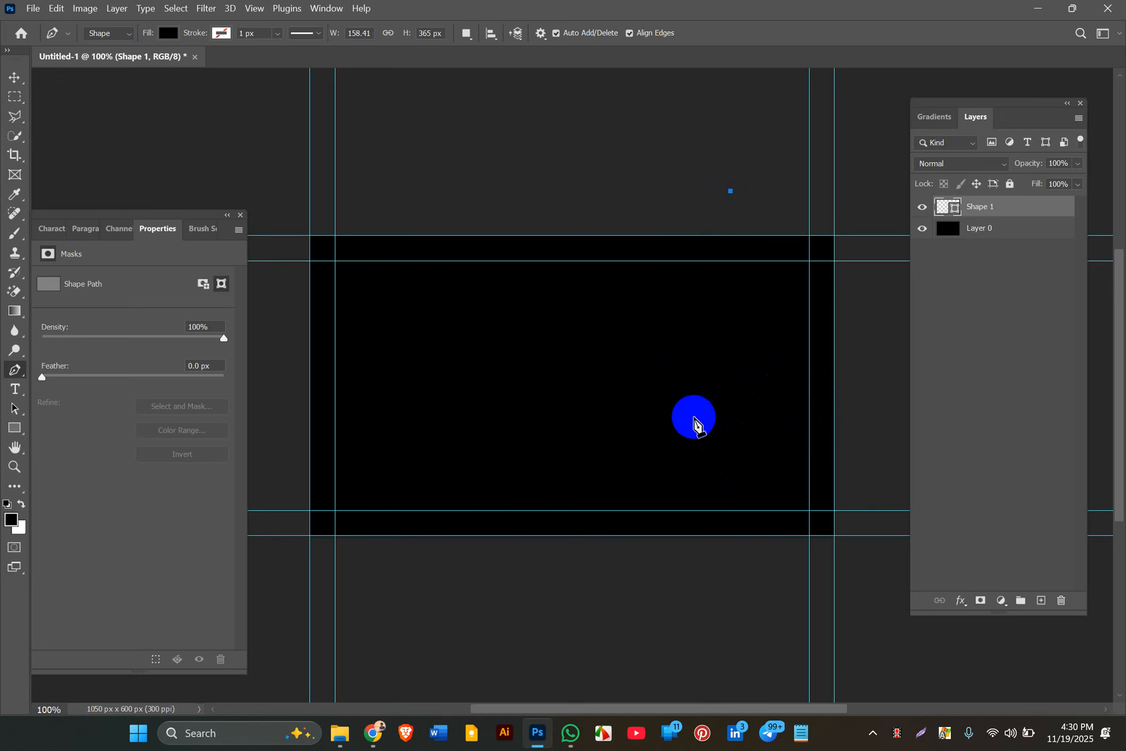
# Step: Curve the wave down past the card's bottom, add the top-right corner, and close the shape
pyautogui.moveTo(684, 428); pyautogui.dragTo(738, 510)
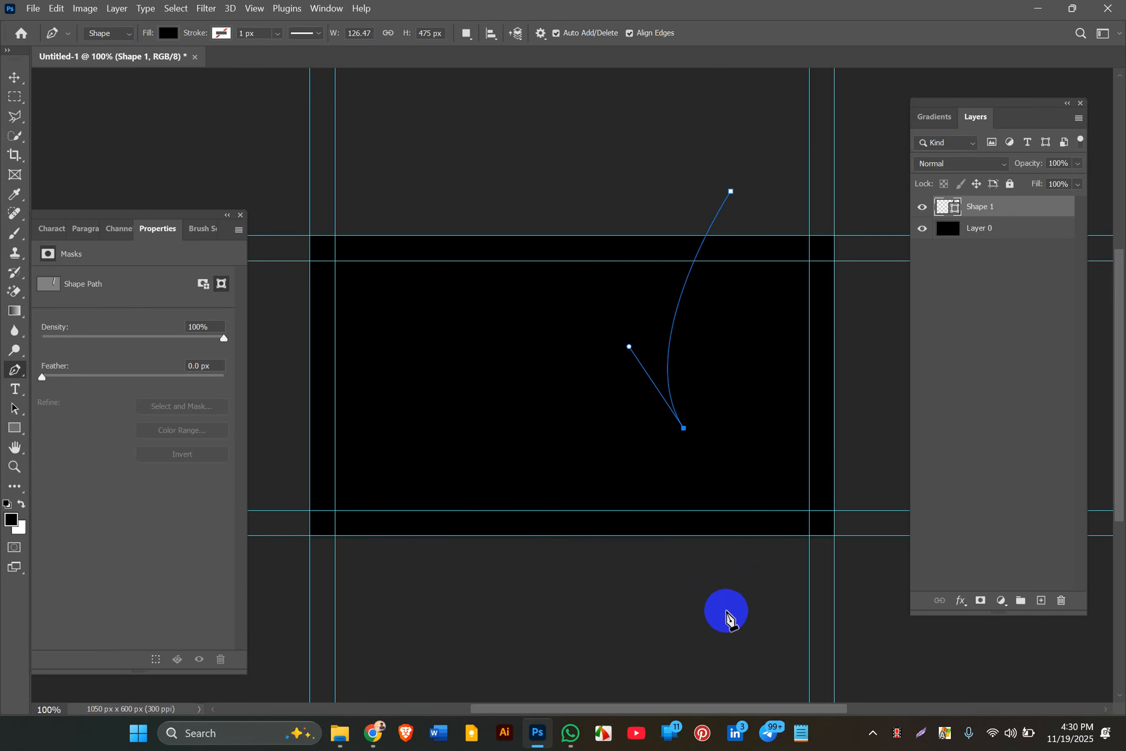
pyautogui.moveTo(703, 617); pyautogui.dragTo(639, 699)
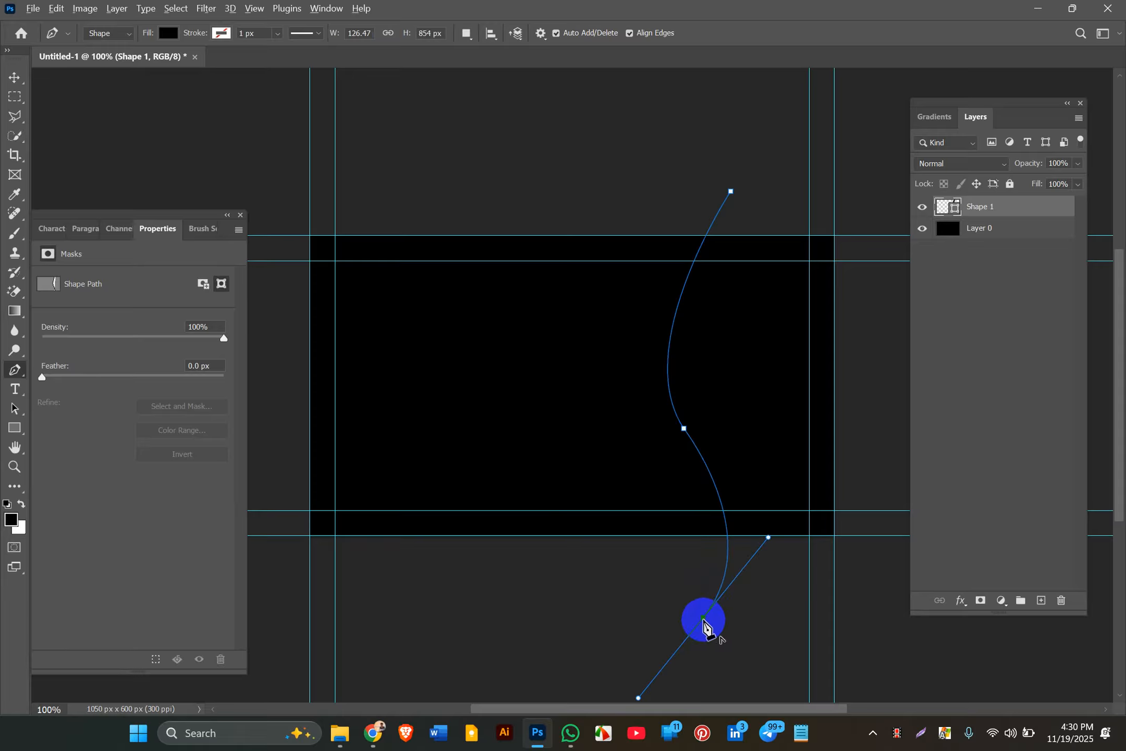
pyautogui.click(773, 653)
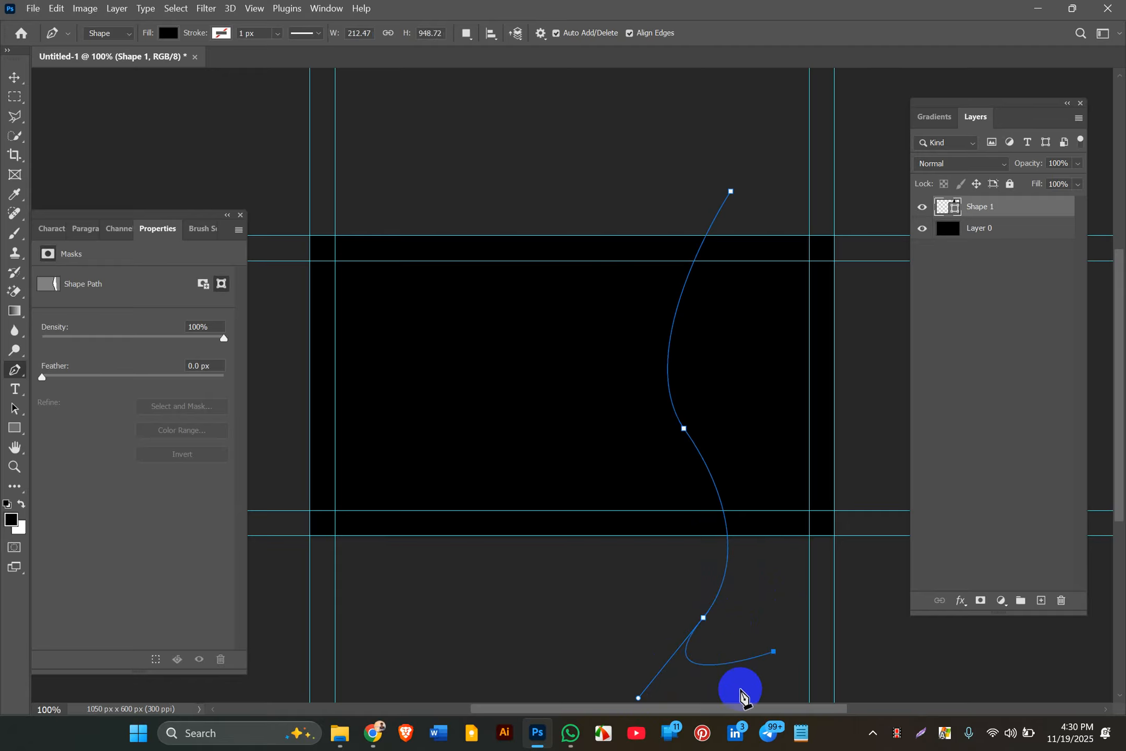
pyautogui.hotkey('ctrl', 'z')
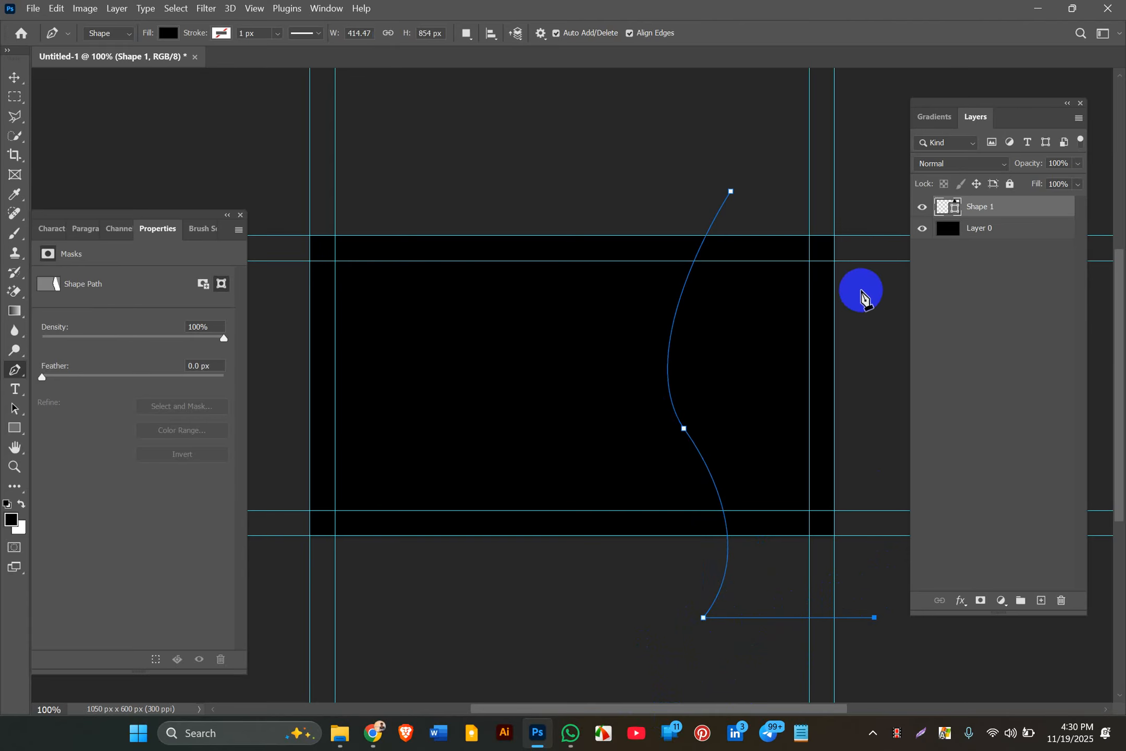
pyautogui.click(874, 184)
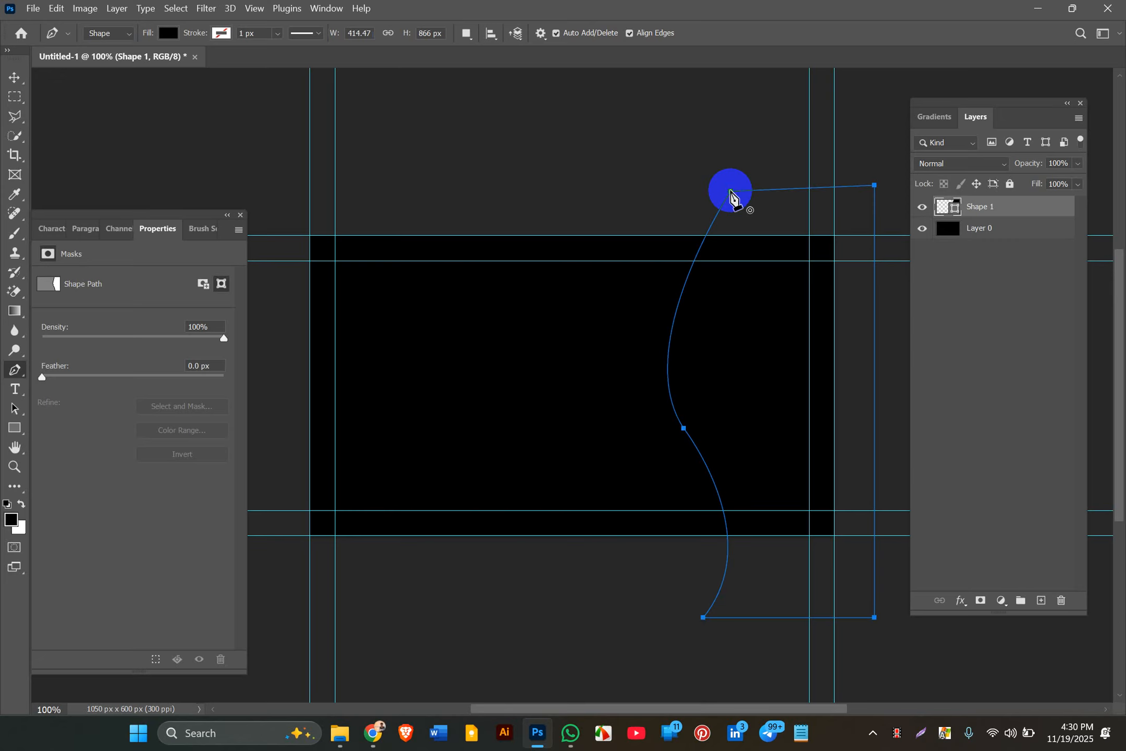
pyautogui.click(730, 192)
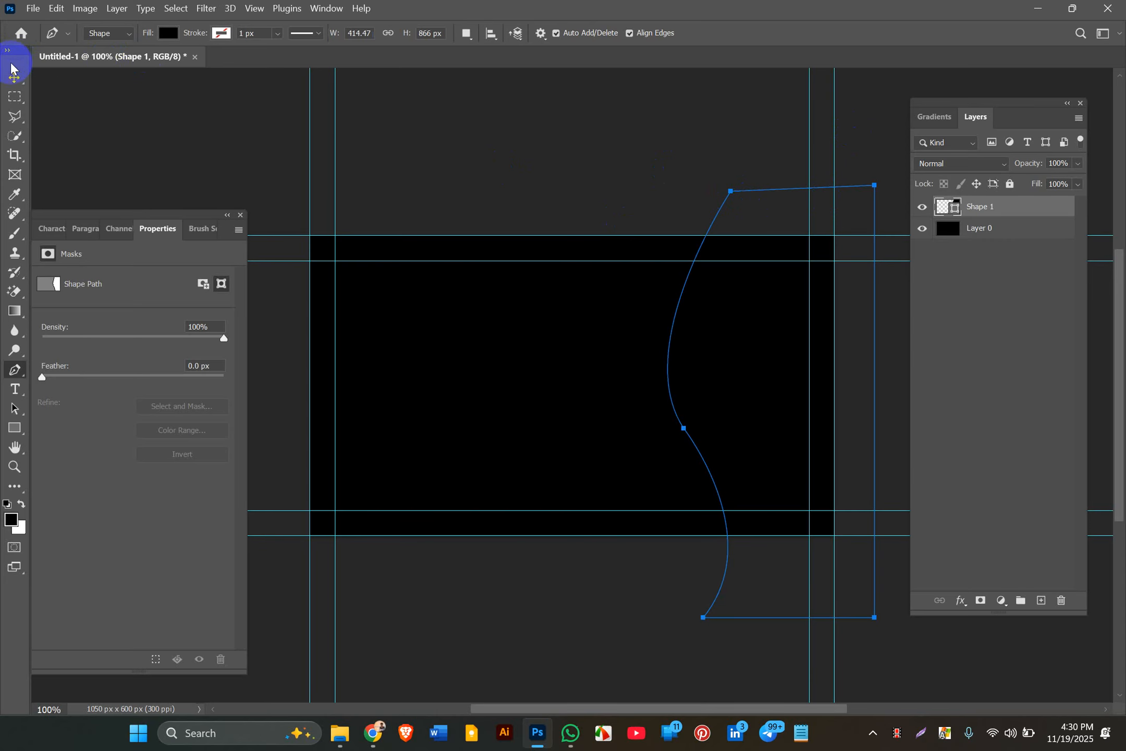
pyautogui.click(12, 79)
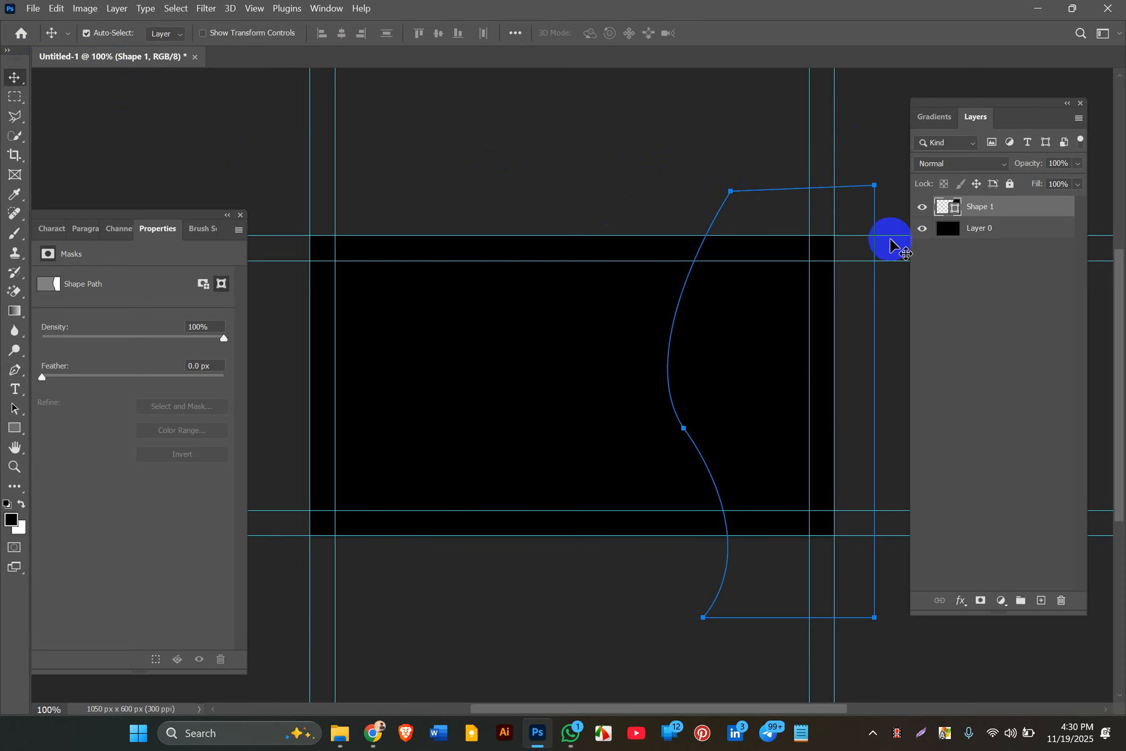
# Step: Fill the wave shape with red #ff0000
pyautogui.doubleClick(954, 210)
pyautogui.click(759, 485)
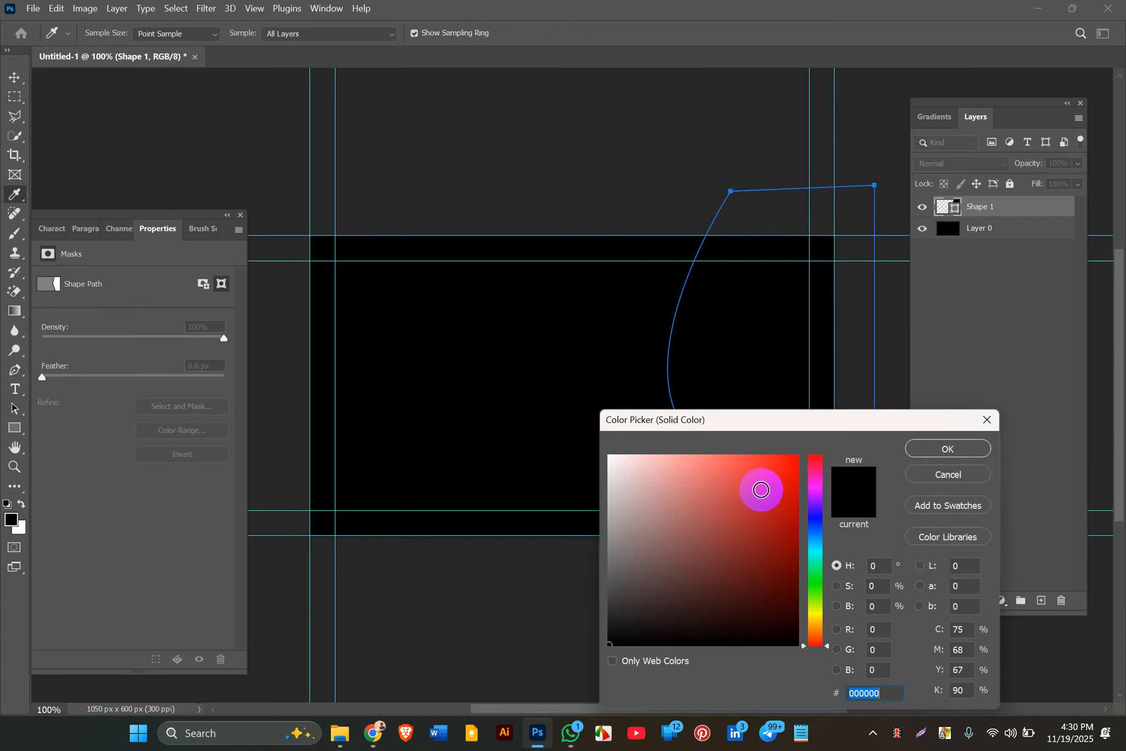
pyautogui.write('ff0000')
pyautogui.click(922, 446)
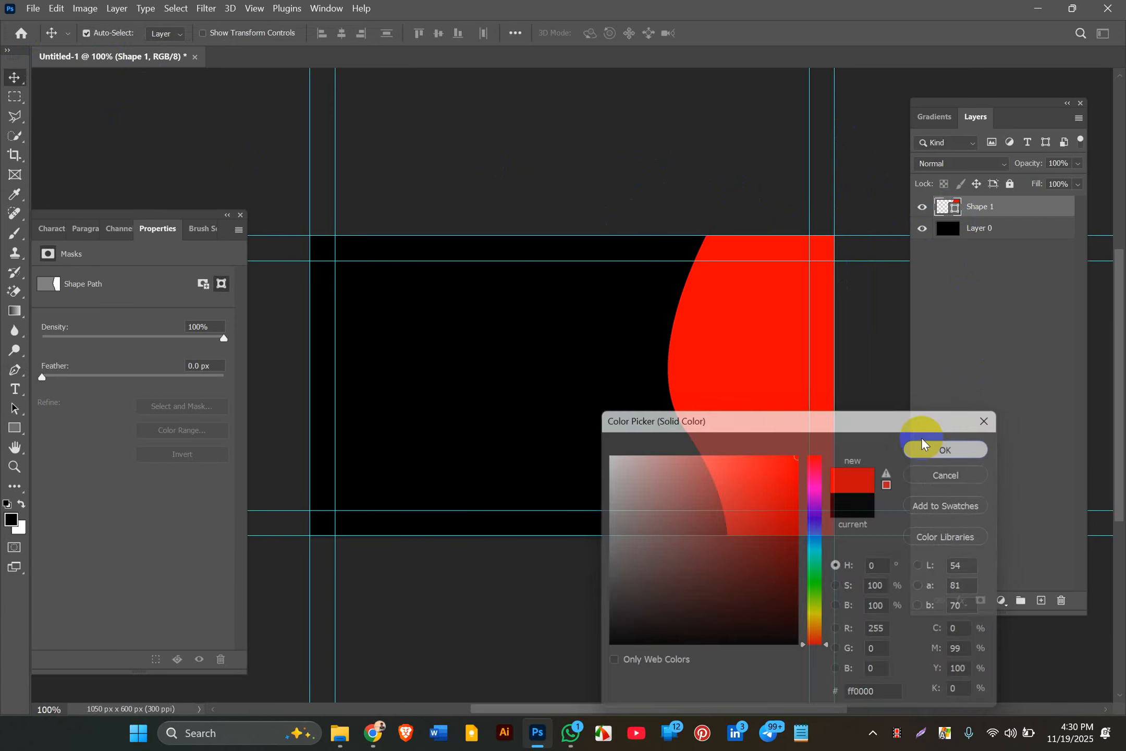
pyautogui.click(892, 352)
# Step: Drag the wave's anchor handles to bow its left edge into a smooth S-curve
pyautogui.click(710, 437)
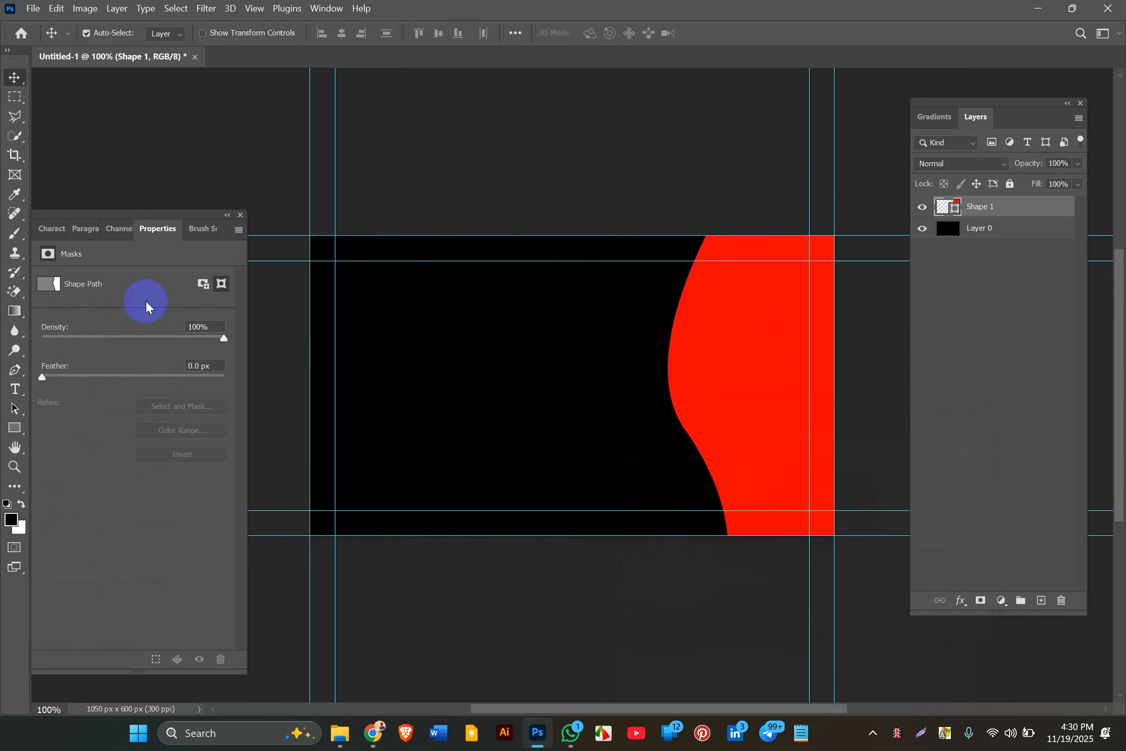
pyautogui.click(15, 408)
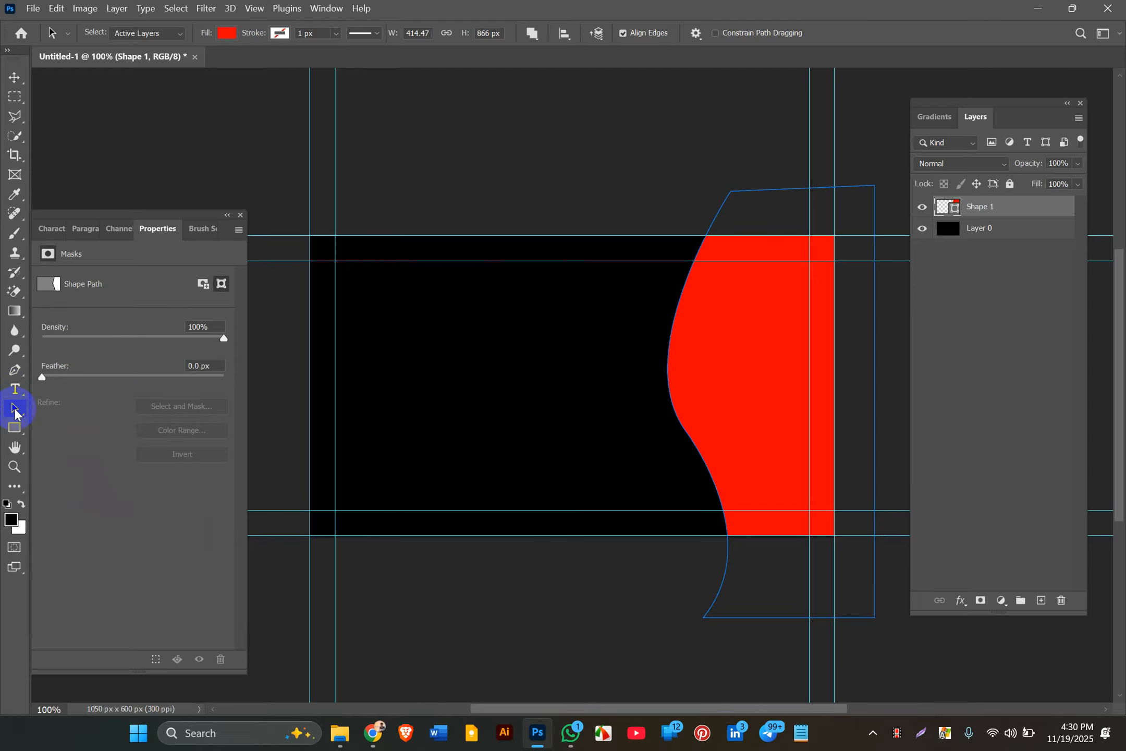
pyautogui.moveTo(15, 413); pyautogui.dragTo(74, 421)
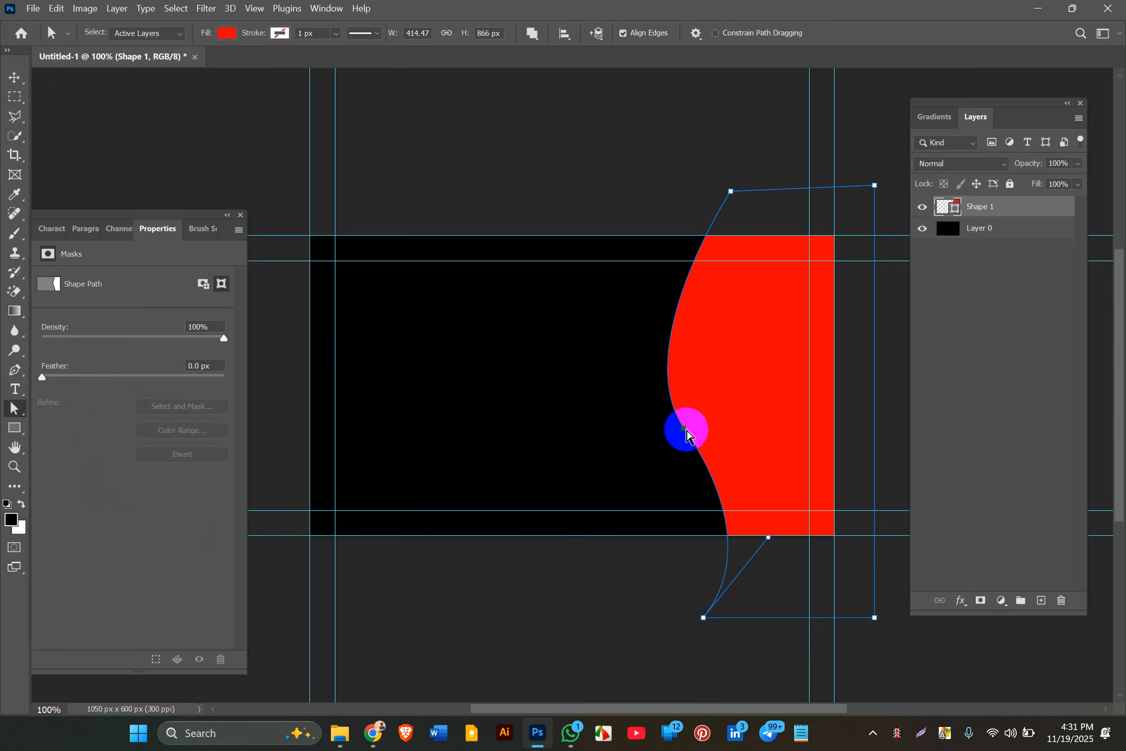
pyautogui.moveTo(629, 346)
pyautogui.mouseDown()
pyautogui.moveTo(598, 348)
pyautogui.moveTo(639, 345)
pyautogui.mouseUp()
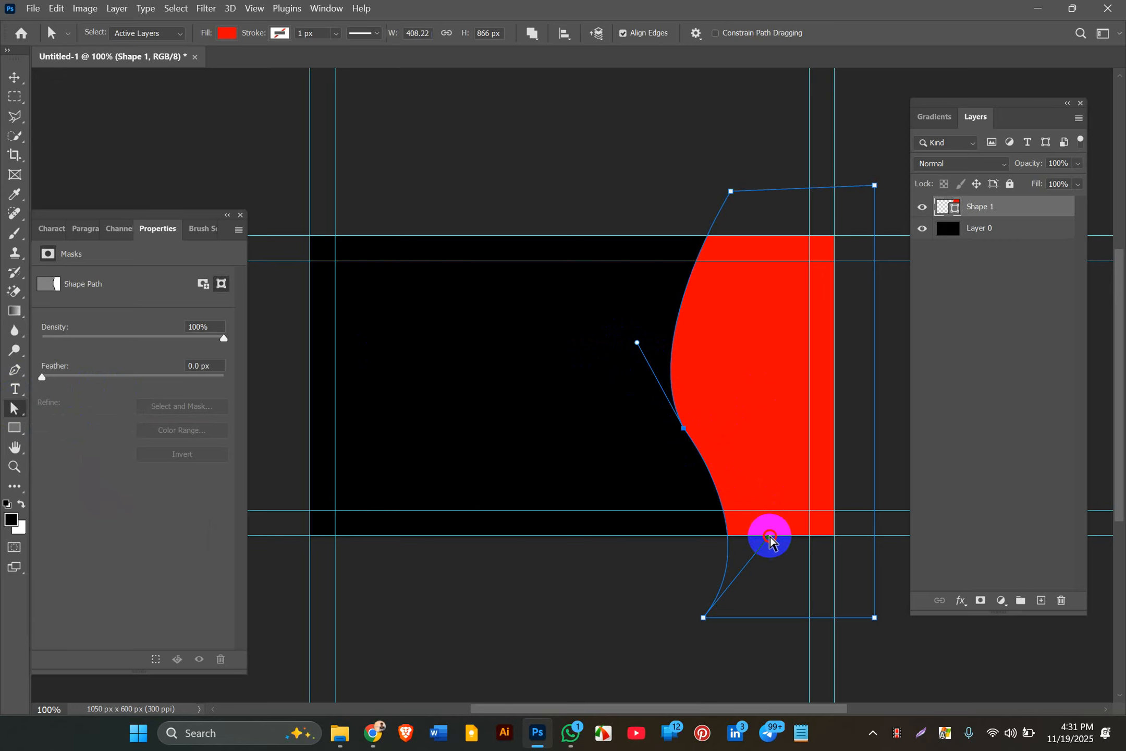
pyautogui.moveTo(770, 537); pyautogui.dragTo(742, 524)
pyautogui.click(638, 214)
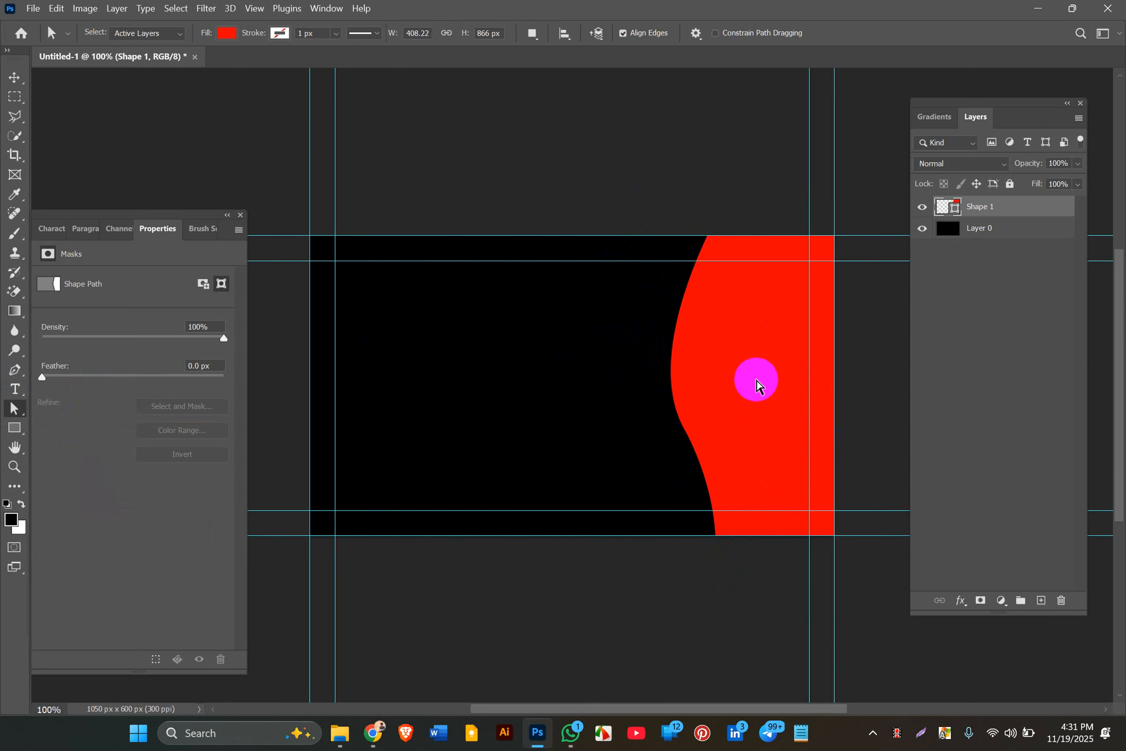
pyautogui.click(14, 77)
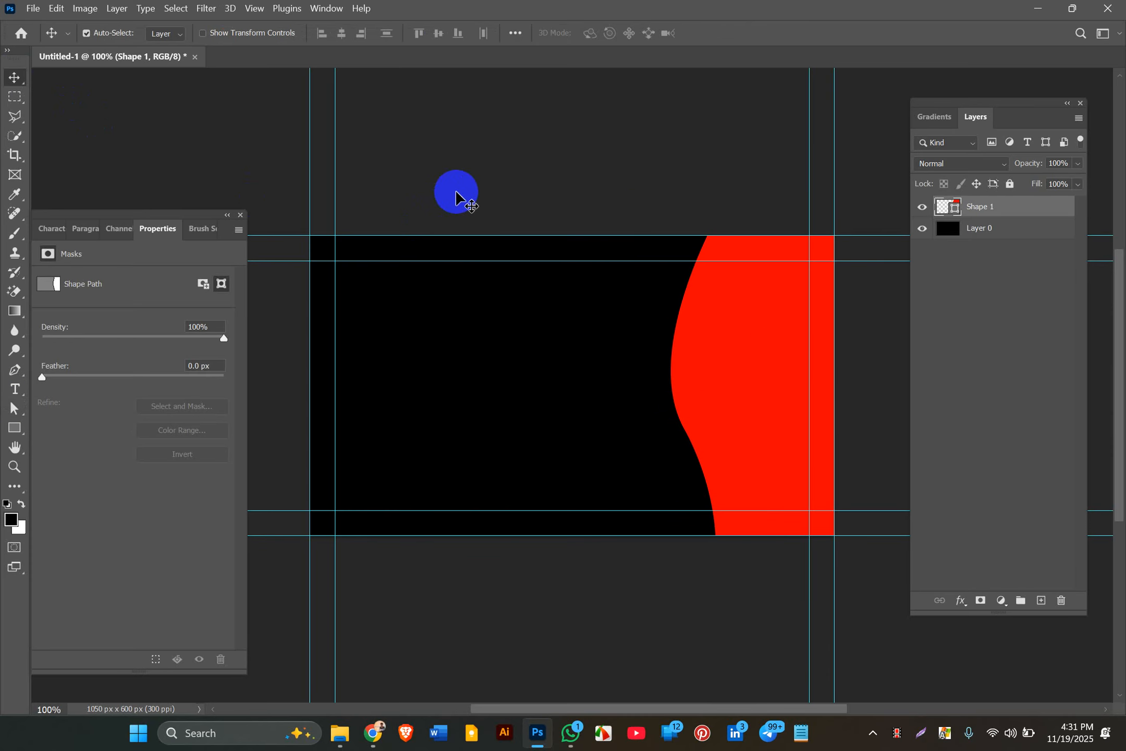
# Step: Duplicate the red wave, nudge the original Shape 1 left, and darken it to #b60202
pyautogui.press('ctrl')
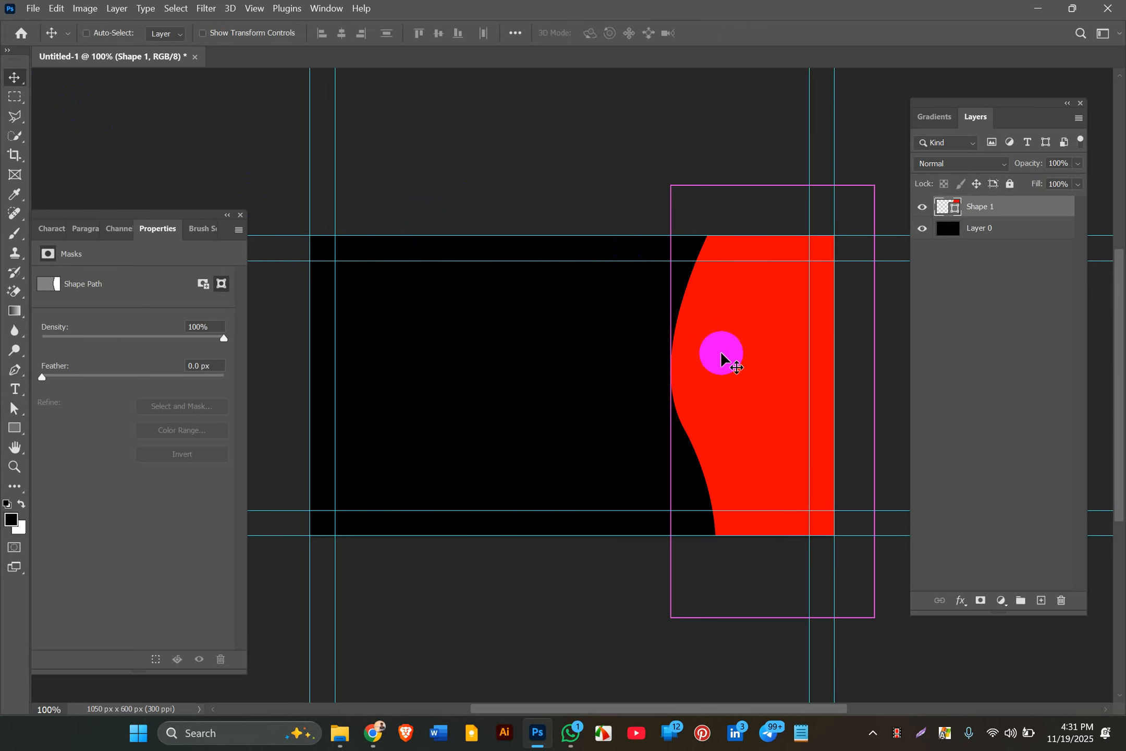
pyautogui.hotkey('ctrl', 'j')
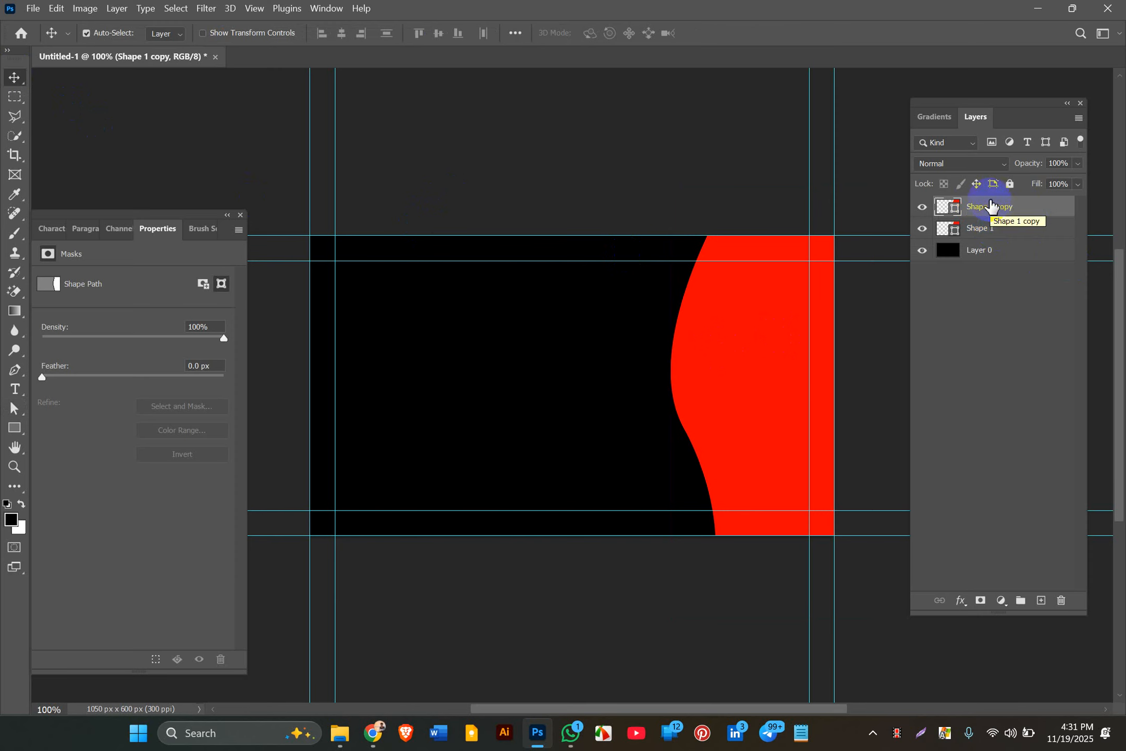
pyautogui.click(973, 235)
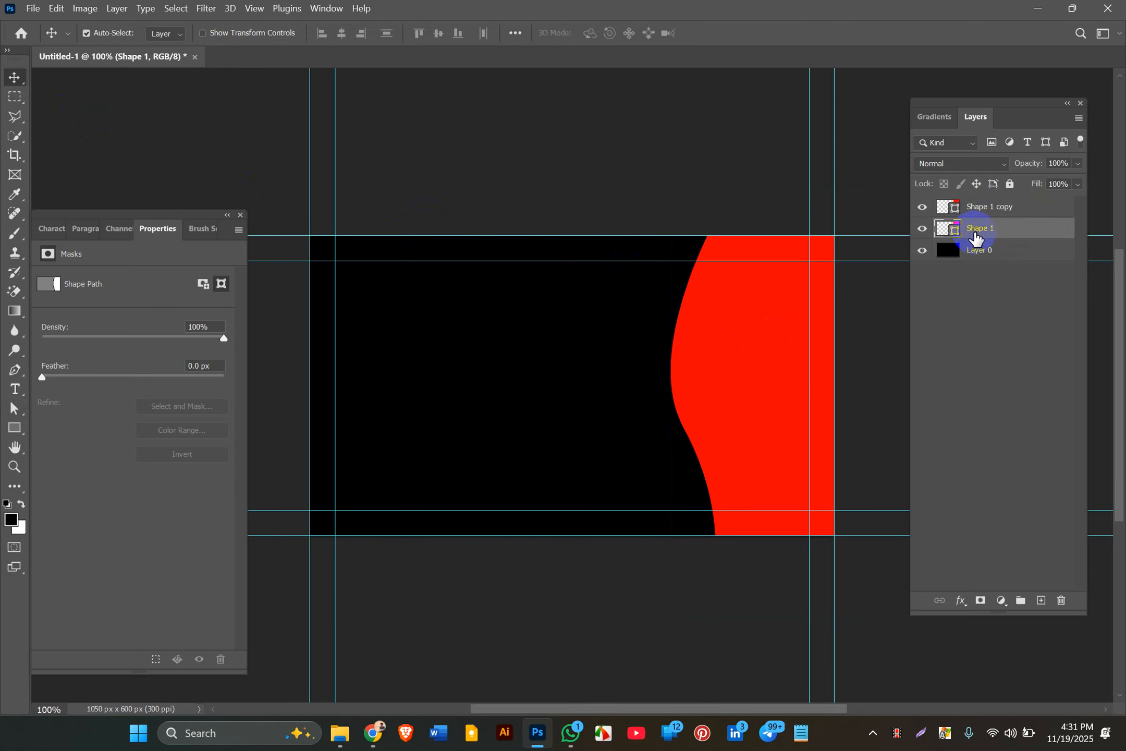
pyautogui.press('Left')
pyautogui.press('Left')
pyautogui.press('Left')
pyautogui.press('Left')
pyautogui.press('Left')
pyautogui.press('Left')
pyautogui.press('Left')
pyautogui.press('Left')
pyautogui.press('Left')
pyautogui.press('Left')
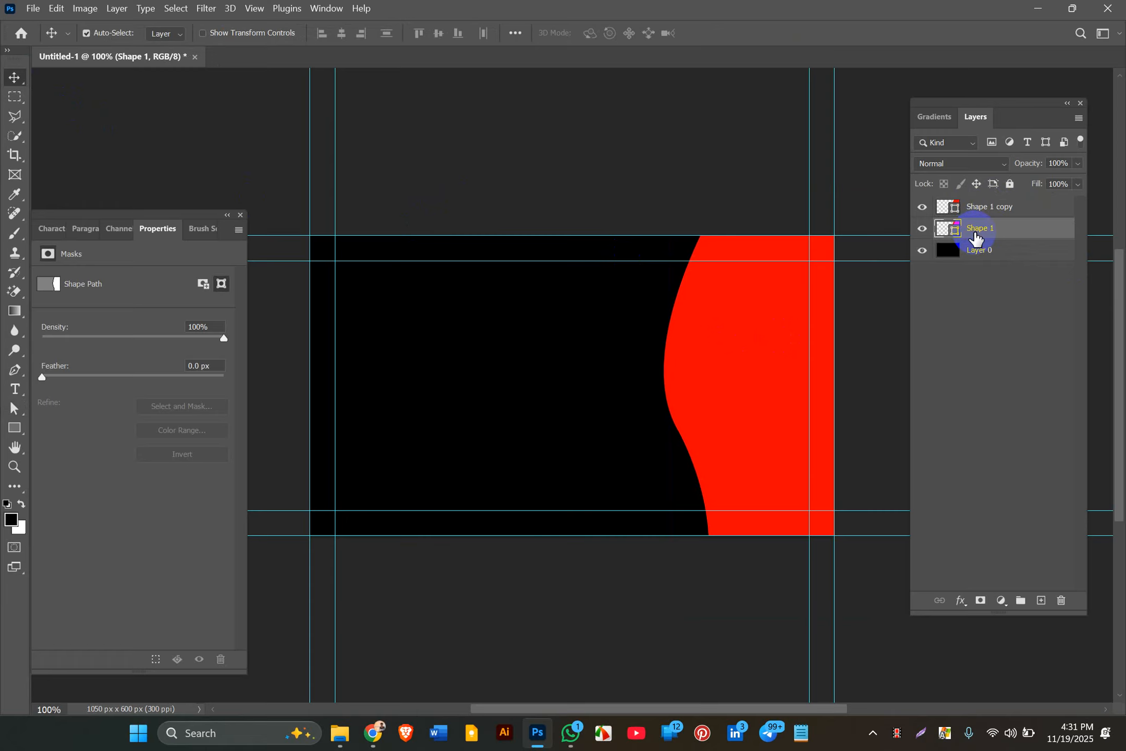
pyautogui.doubleClick(953, 233)
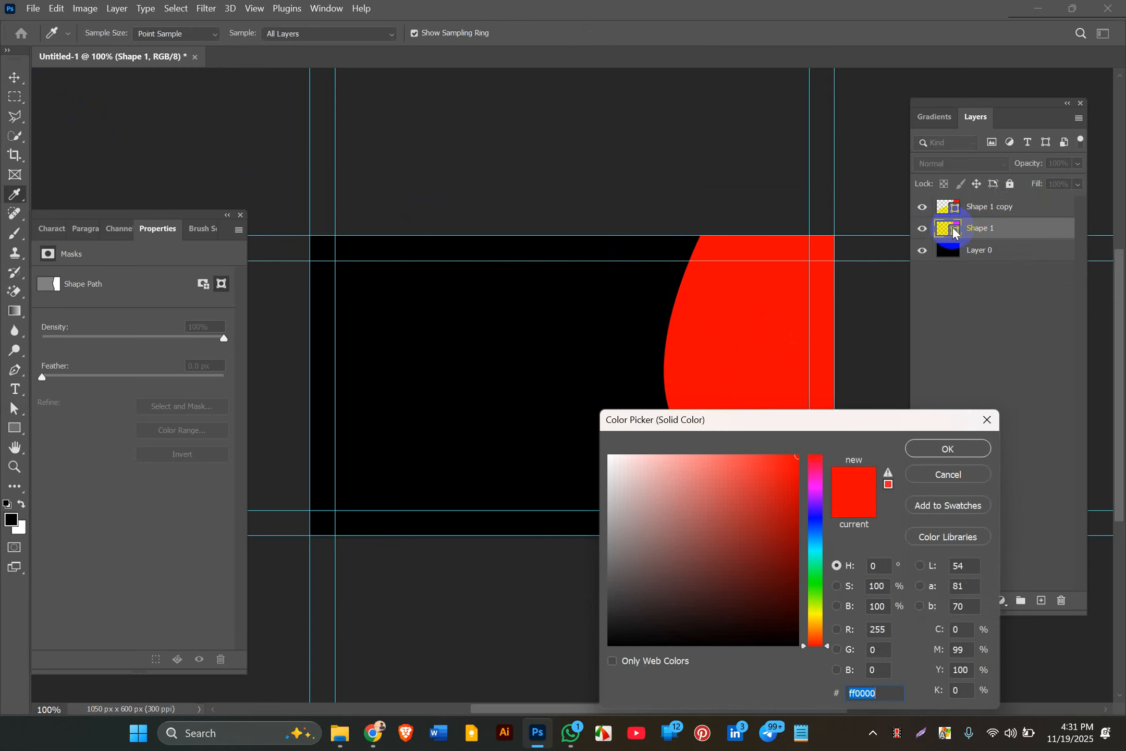
pyautogui.moveTo(786, 462); pyautogui.dragTo(792, 511)
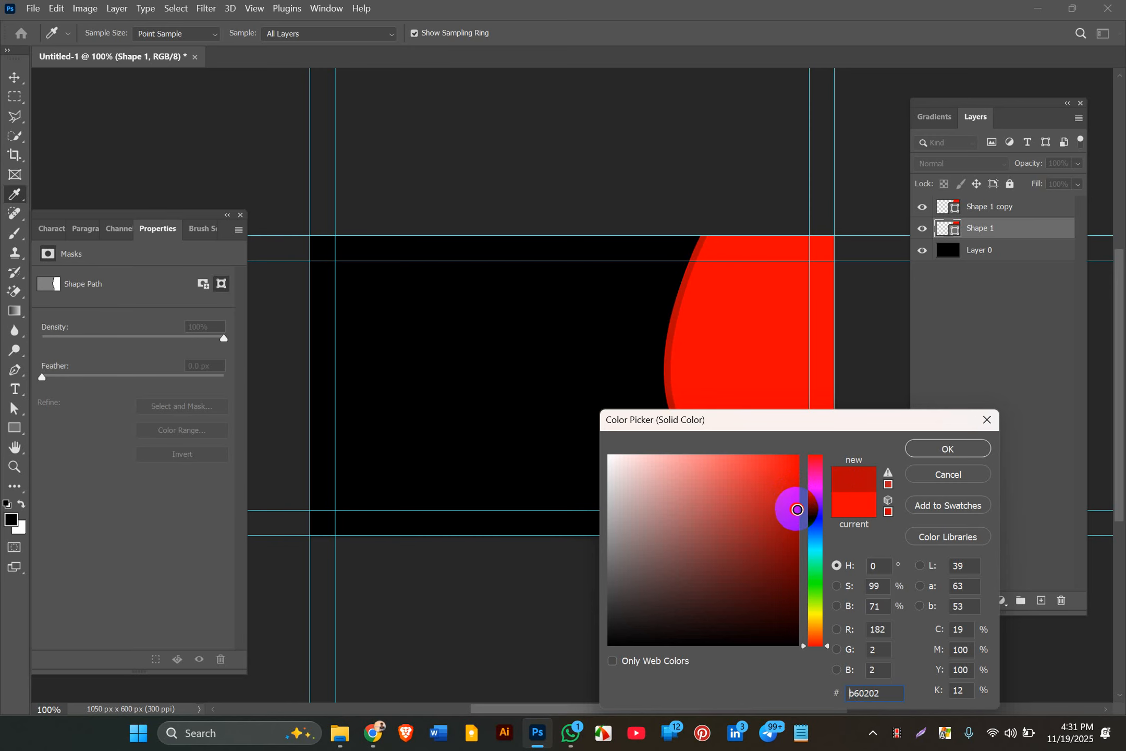
pyautogui.click(919, 449)
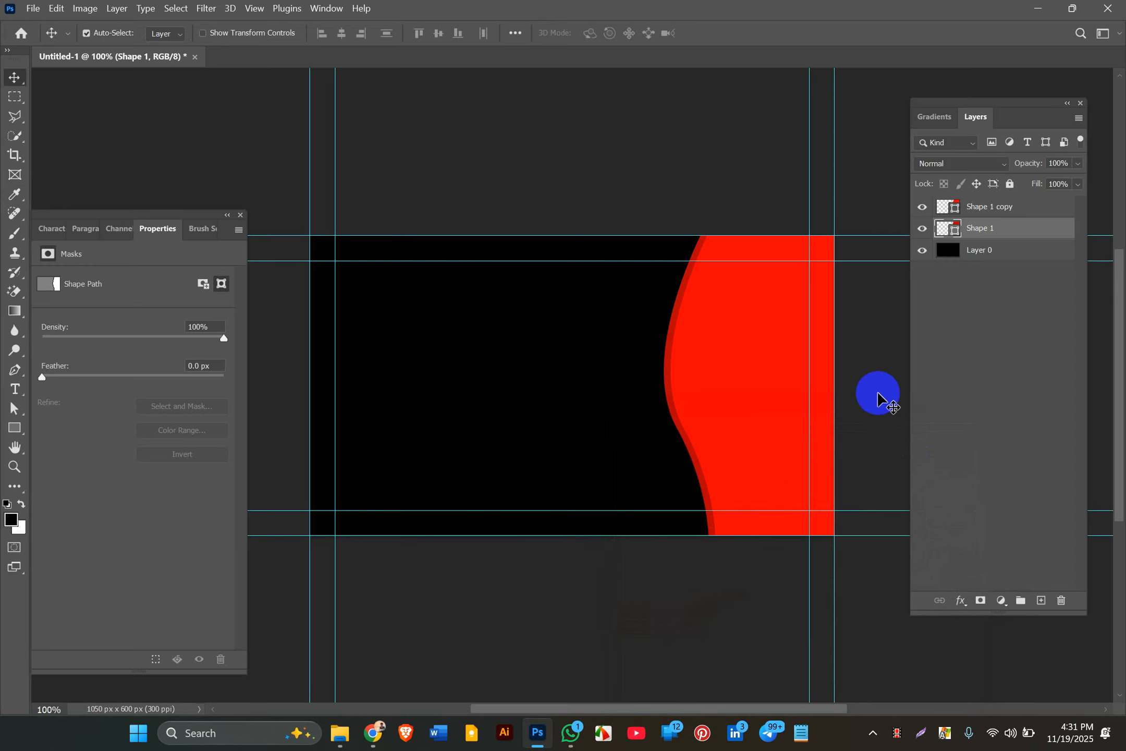
pyautogui.click(880, 392)
# Step: Duplicate Shape 1 again, nudge the original further left, and darken it to #950202
pyautogui.click(970, 239)
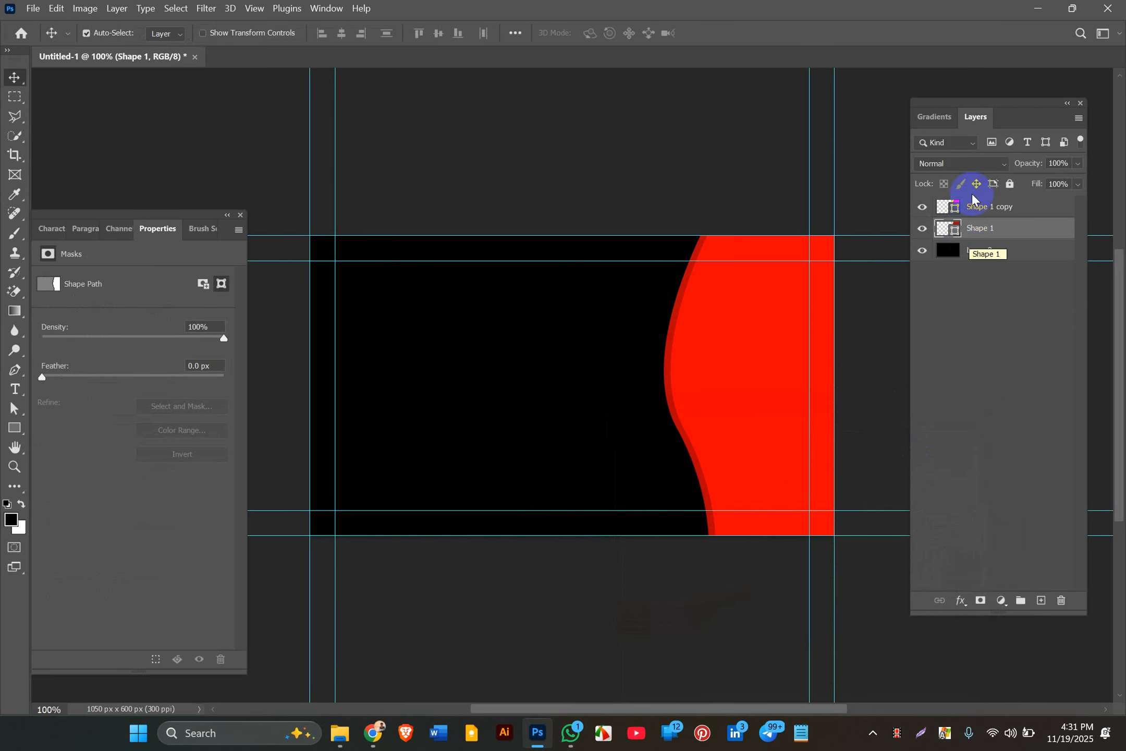
pyautogui.press('ctrl')
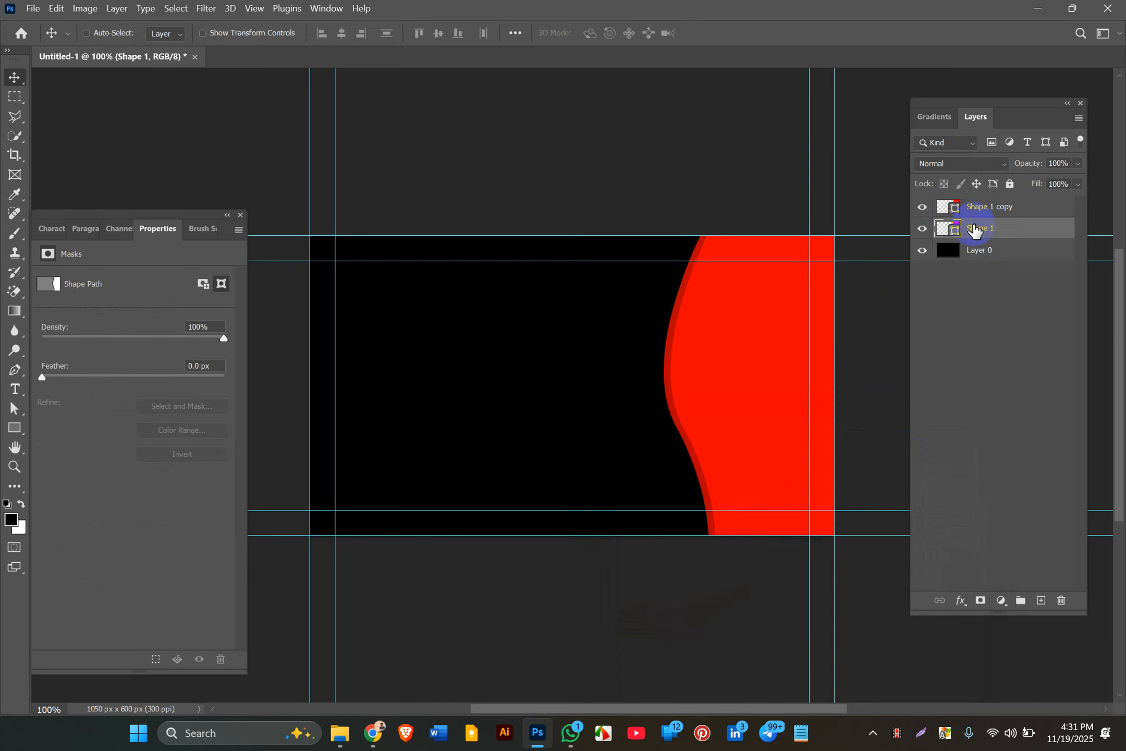
pyautogui.hotkey('ctrl', 'j')
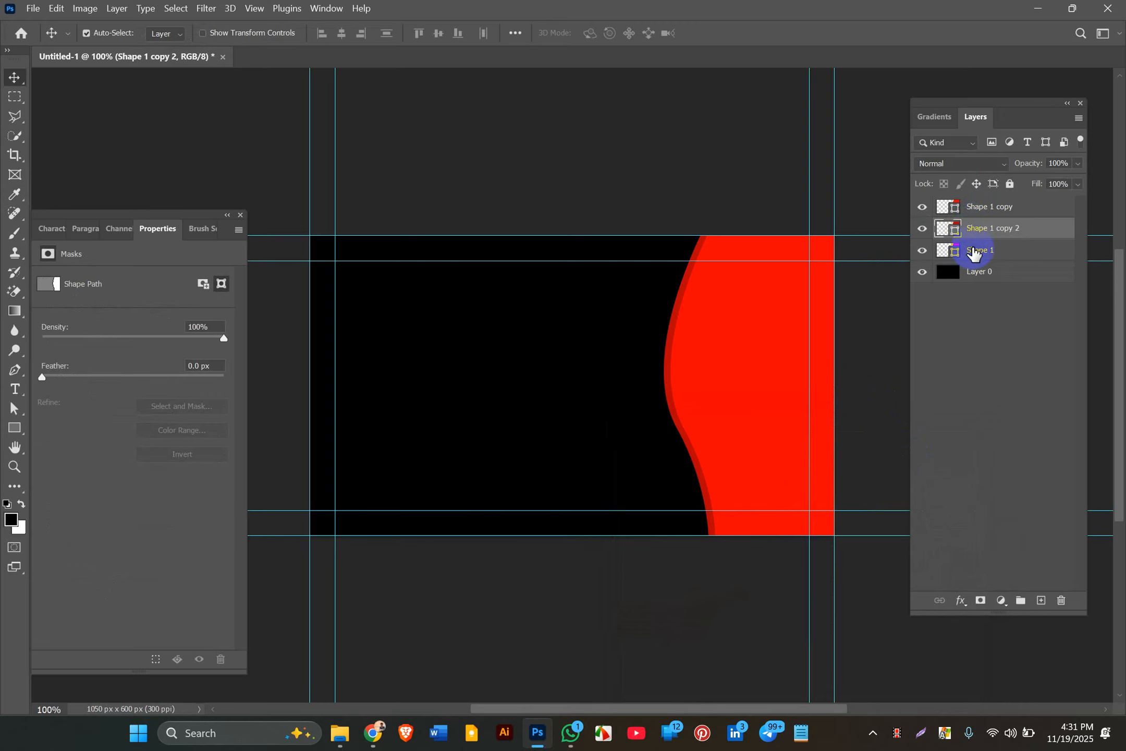
pyautogui.click(974, 253)
pyautogui.press('Left')
pyautogui.press('Left')
pyautogui.press('Left')
pyautogui.press('Left')
pyautogui.press('Left')
pyautogui.press('Left')
pyautogui.press('Left')
pyautogui.press('Left')
pyautogui.press('Left')
pyautogui.press('Left')
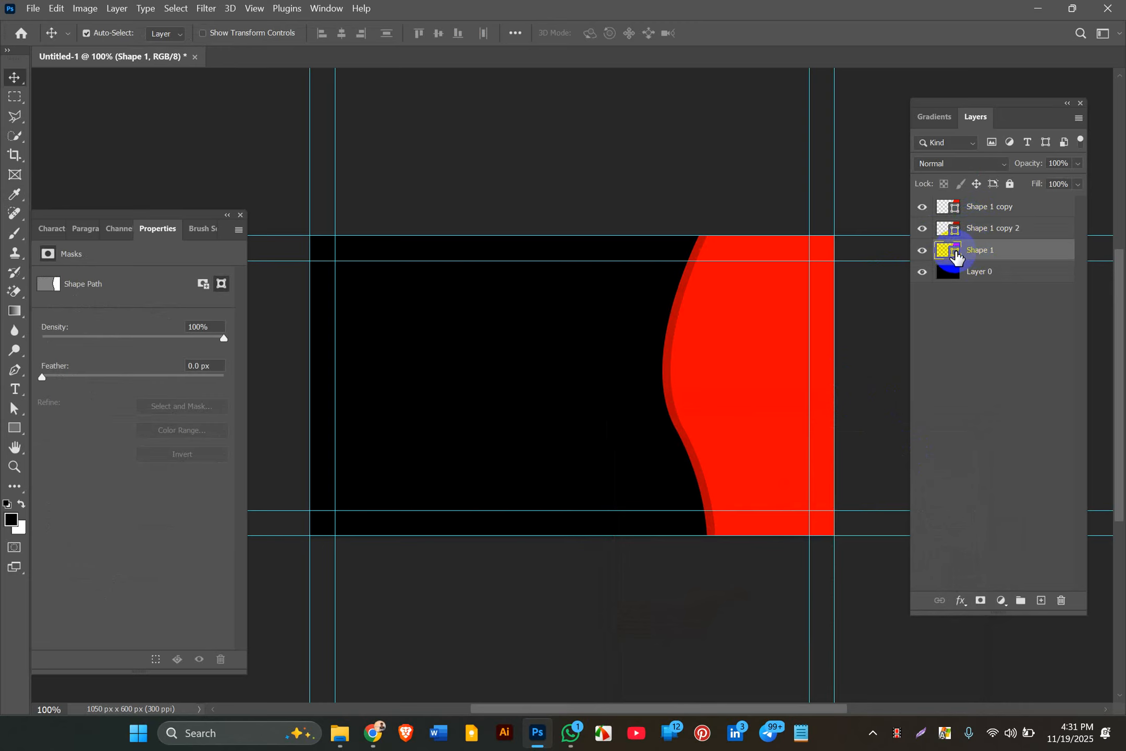
pyautogui.press('Left')
pyautogui.press('Left')
pyautogui.press('Left')
pyautogui.press('Left')
pyautogui.press('Left')
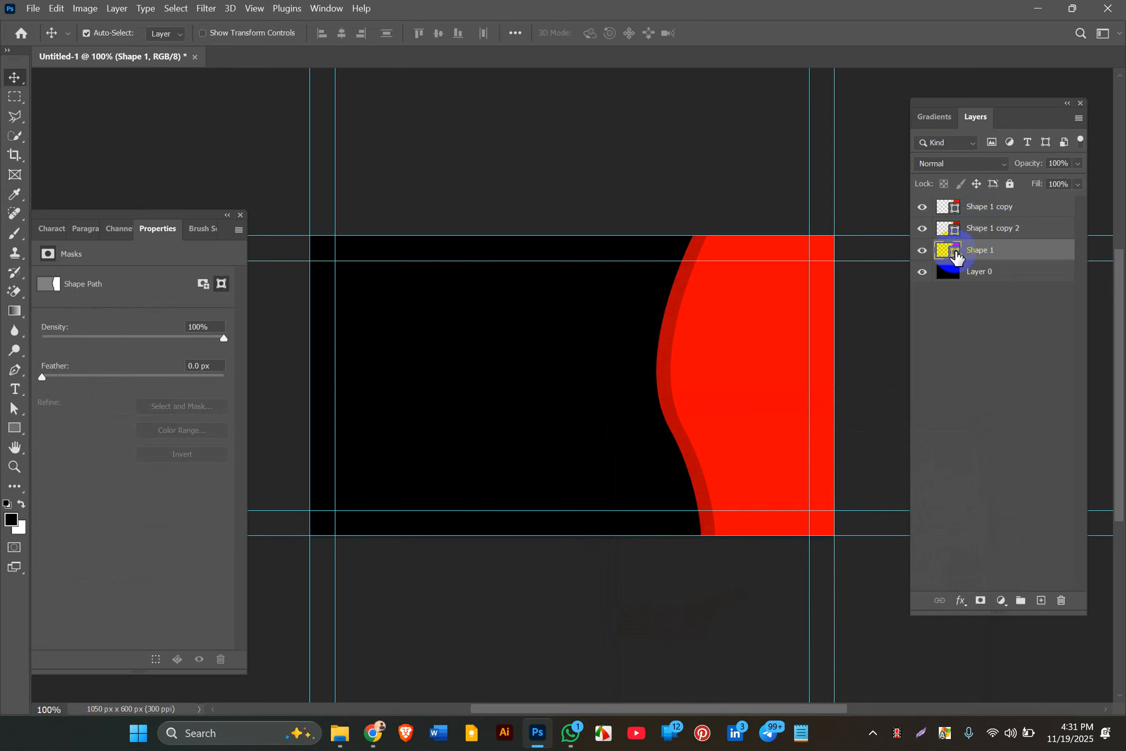
pyautogui.doubleClick(954, 252)
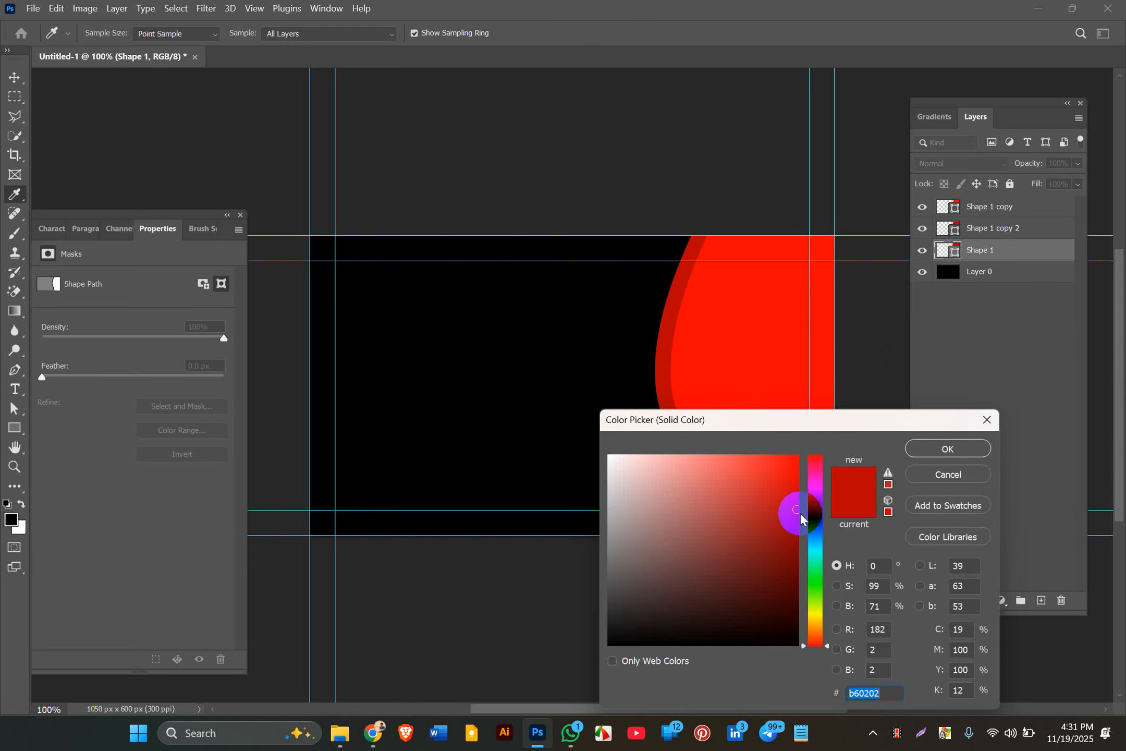
pyautogui.moveTo(796, 515); pyautogui.dragTo(796, 534)
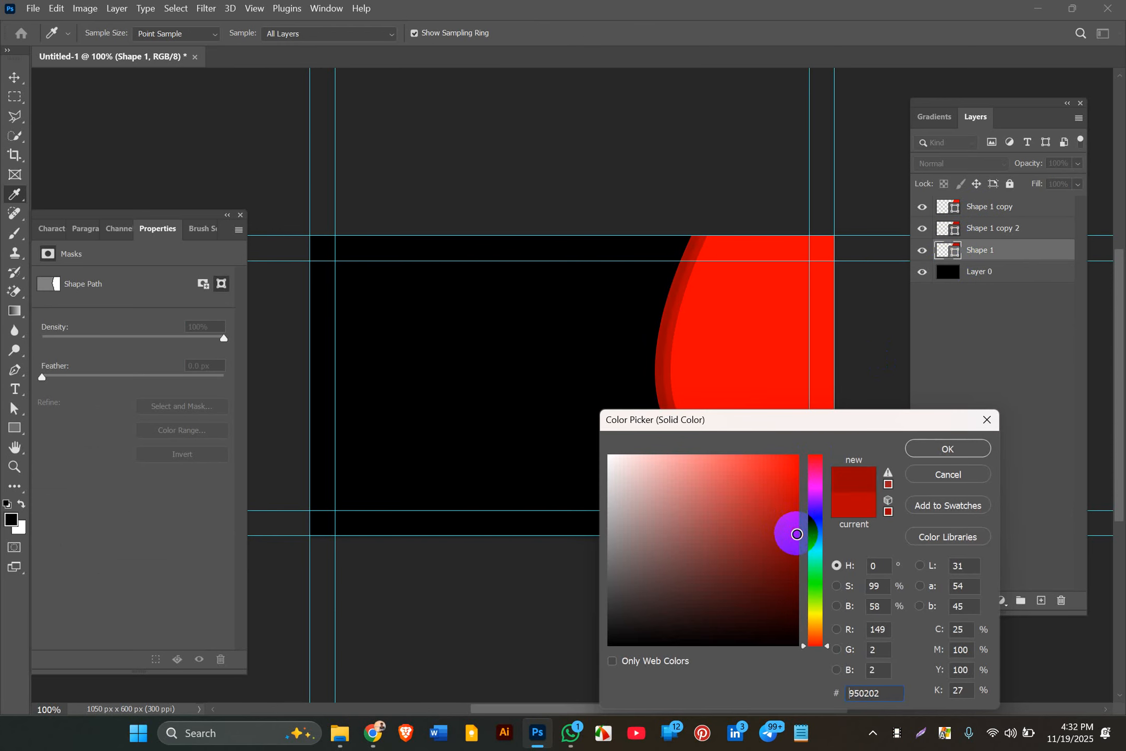
pyautogui.click(937, 452)
pyautogui.click(865, 390)
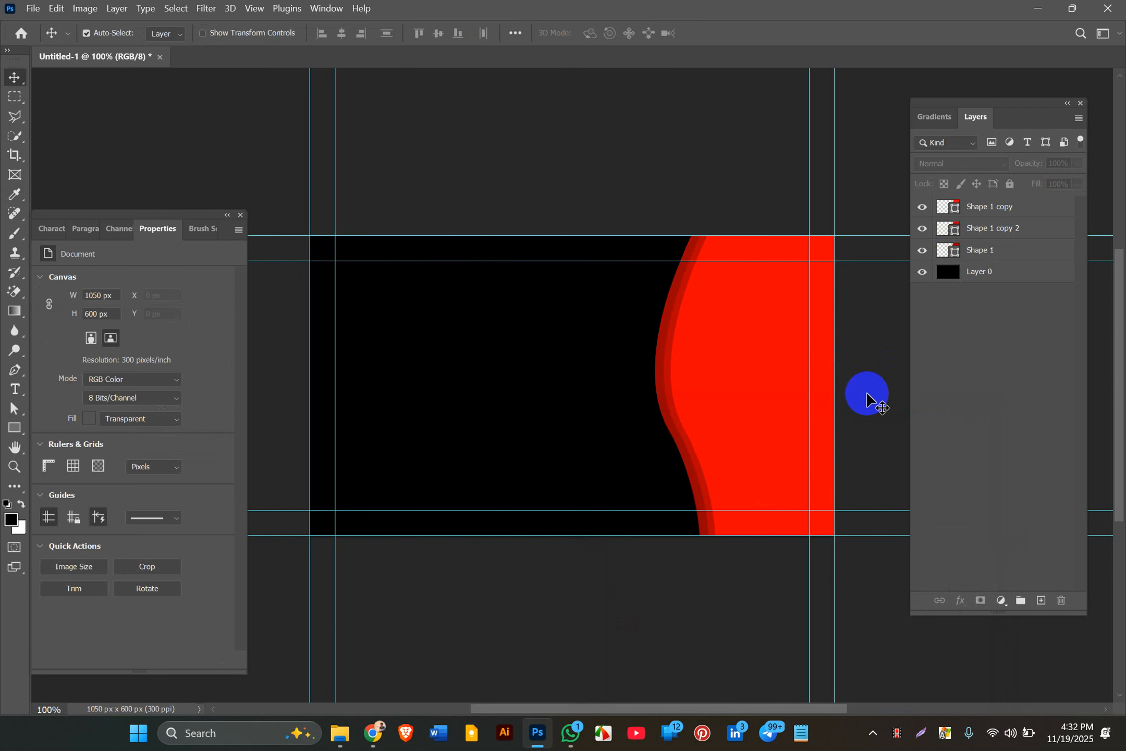
pyautogui.click(980, 271)
pyautogui.press('u')
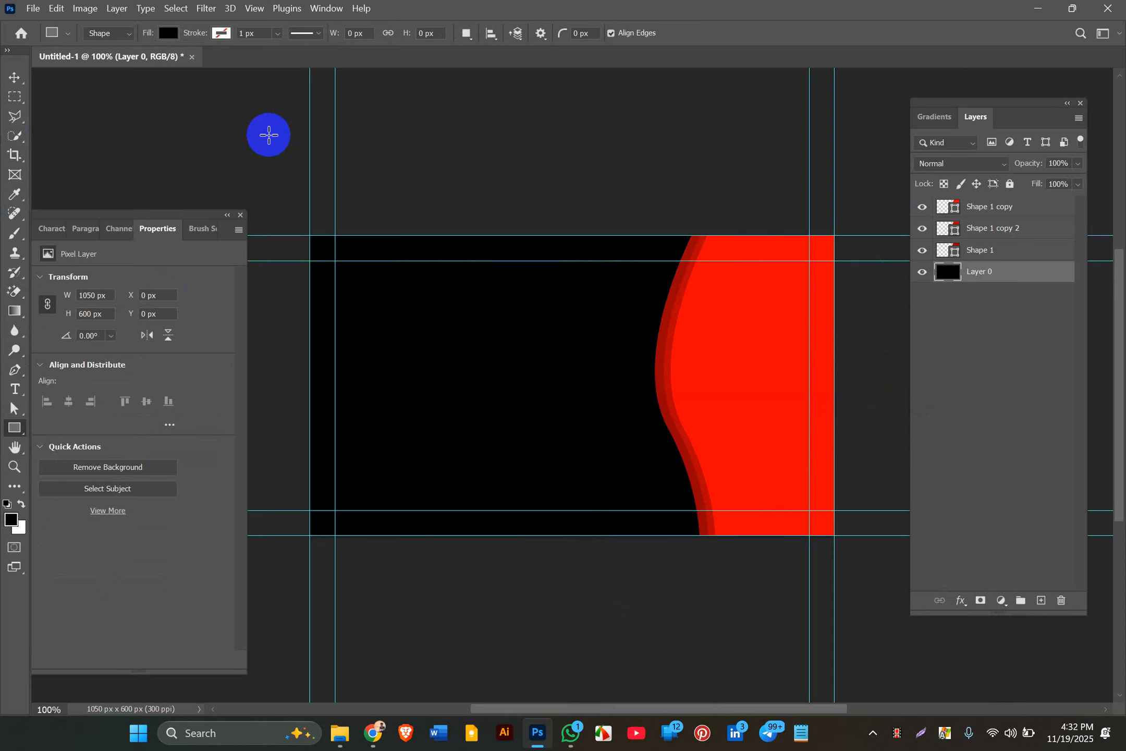
# Step: Draw a white rectangle covering the whole card and delete the black Layer 0
pyautogui.moveTo(269, 135); pyautogui.dragTo(902, 697)
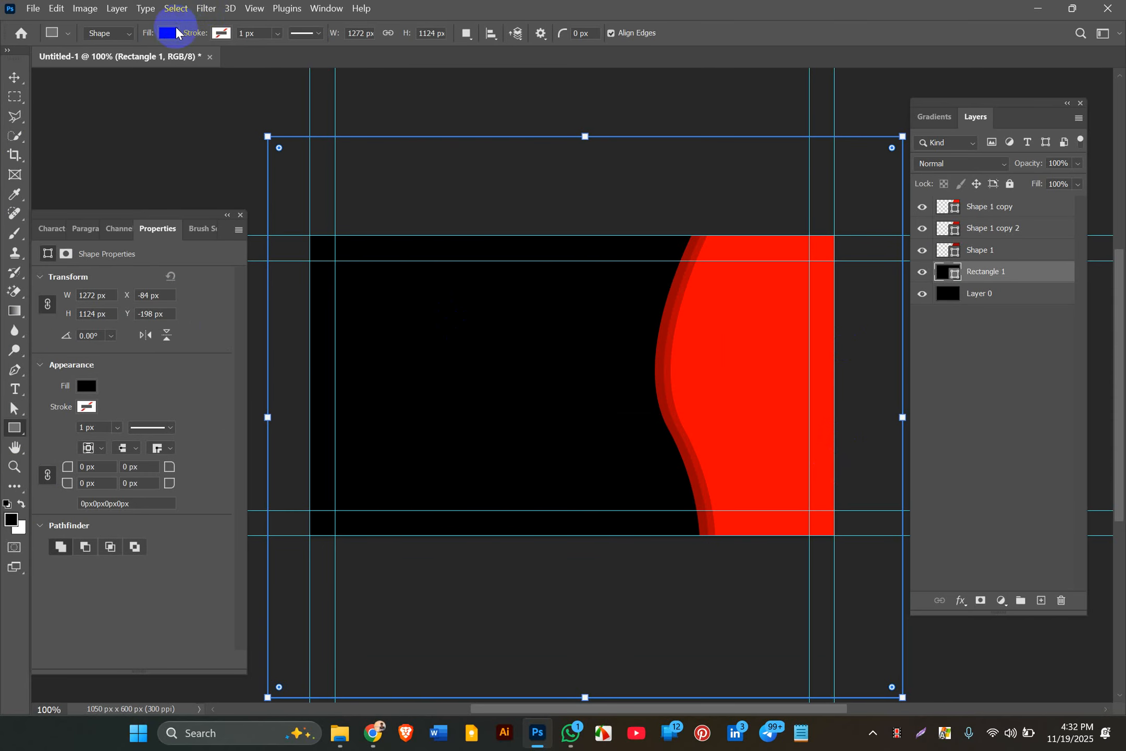
pyautogui.click(168, 32)
pyautogui.click(127, 112)
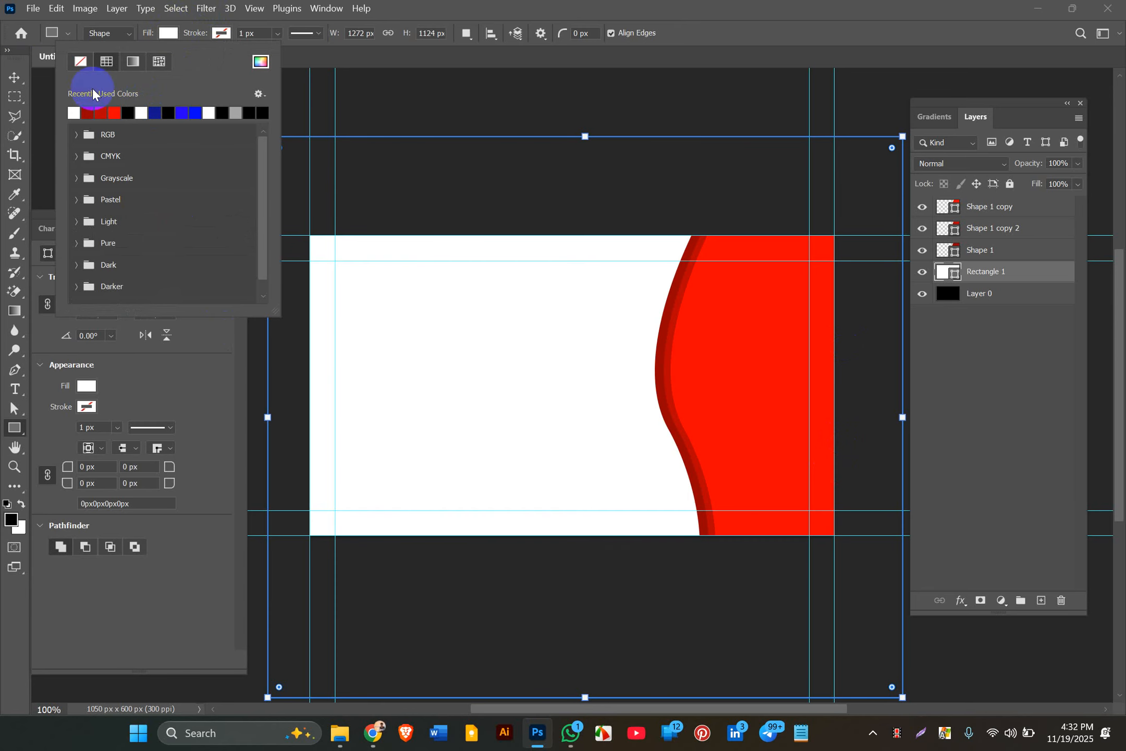
pyautogui.click(14, 78)
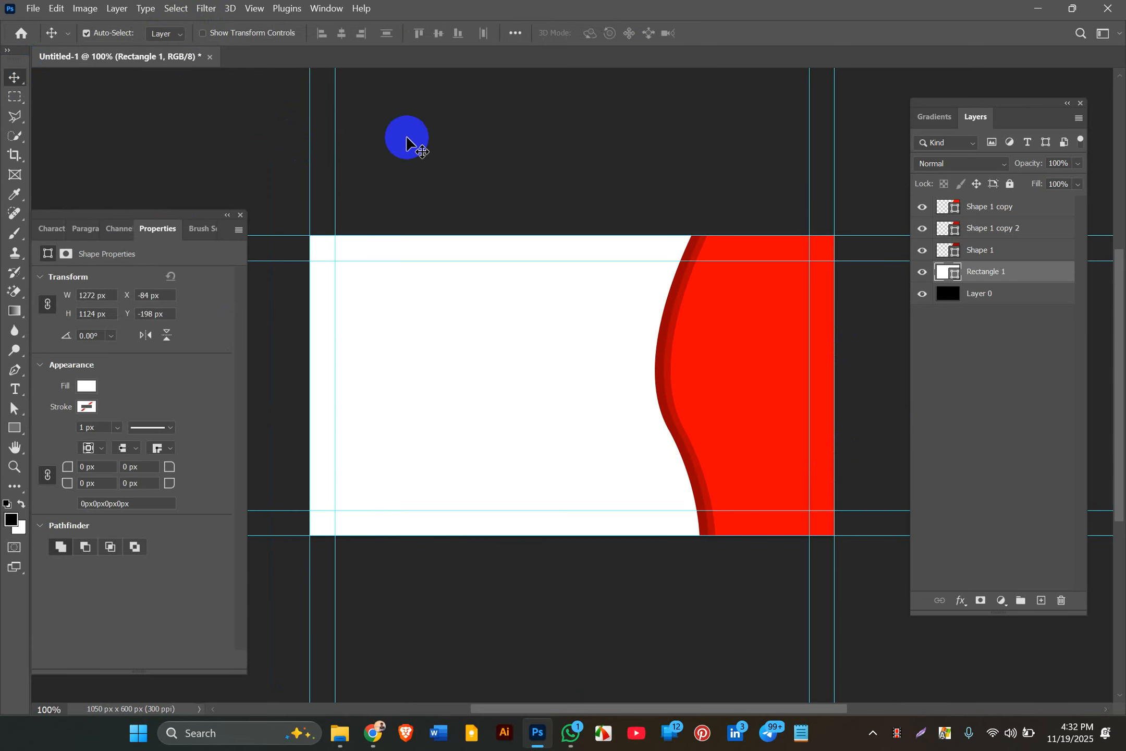
pyautogui.click(404, 142)
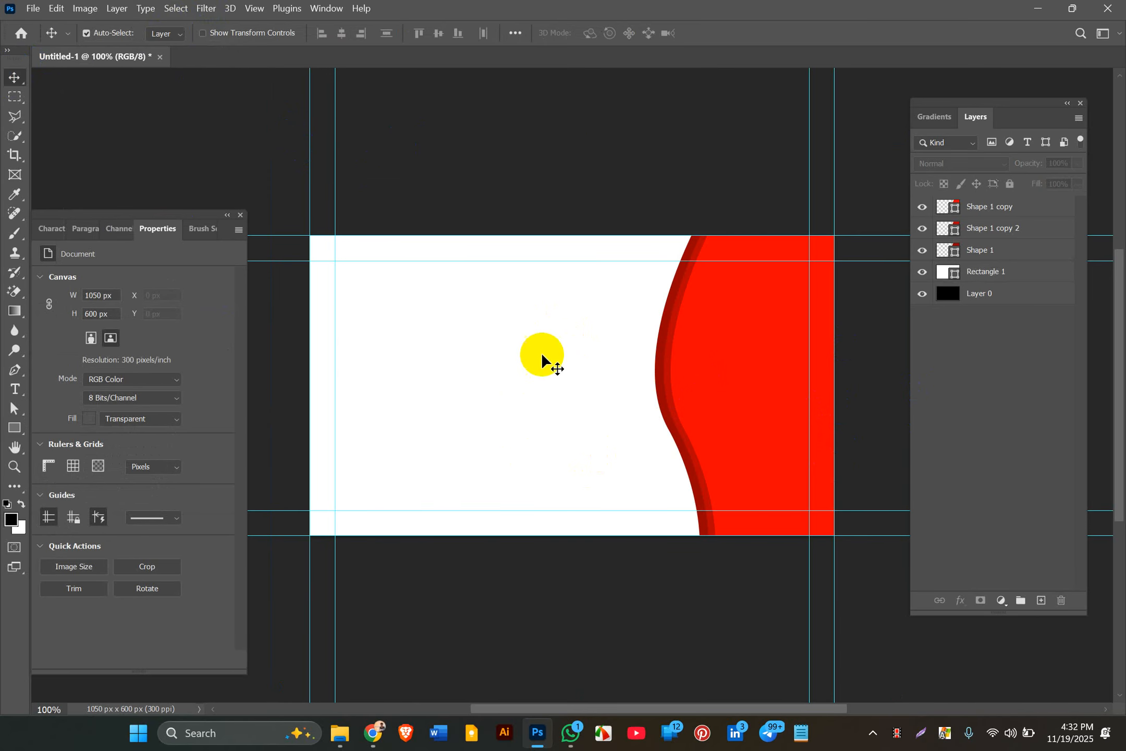
pyautogui.click(941, 296)
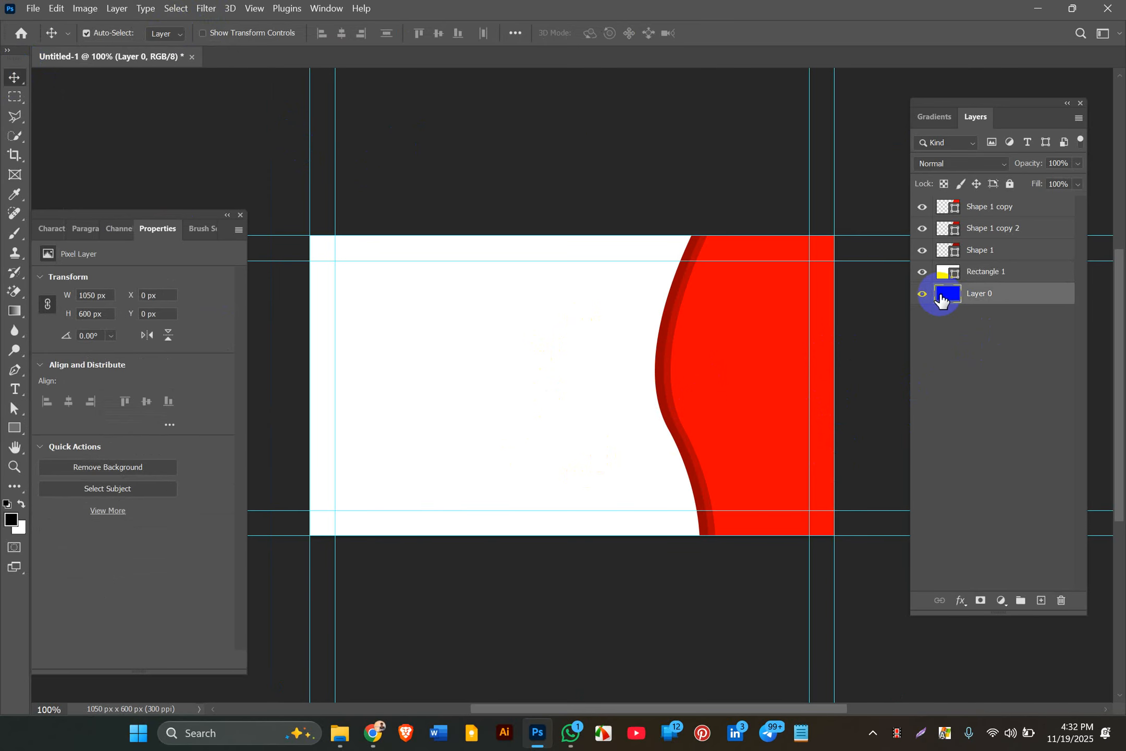
pyautogui.press('Delete')
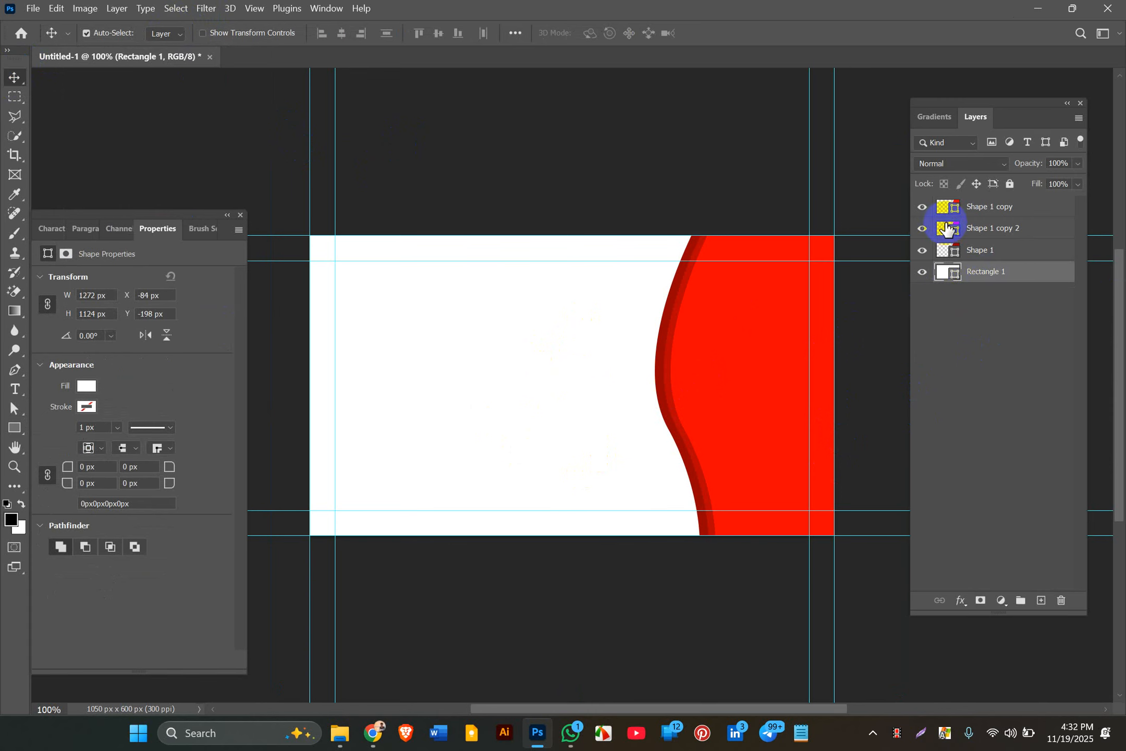
# Step: Preview a bright blue fill on the background rectangle, then revert it to white
pyautogui.doubleClick(955, 282)
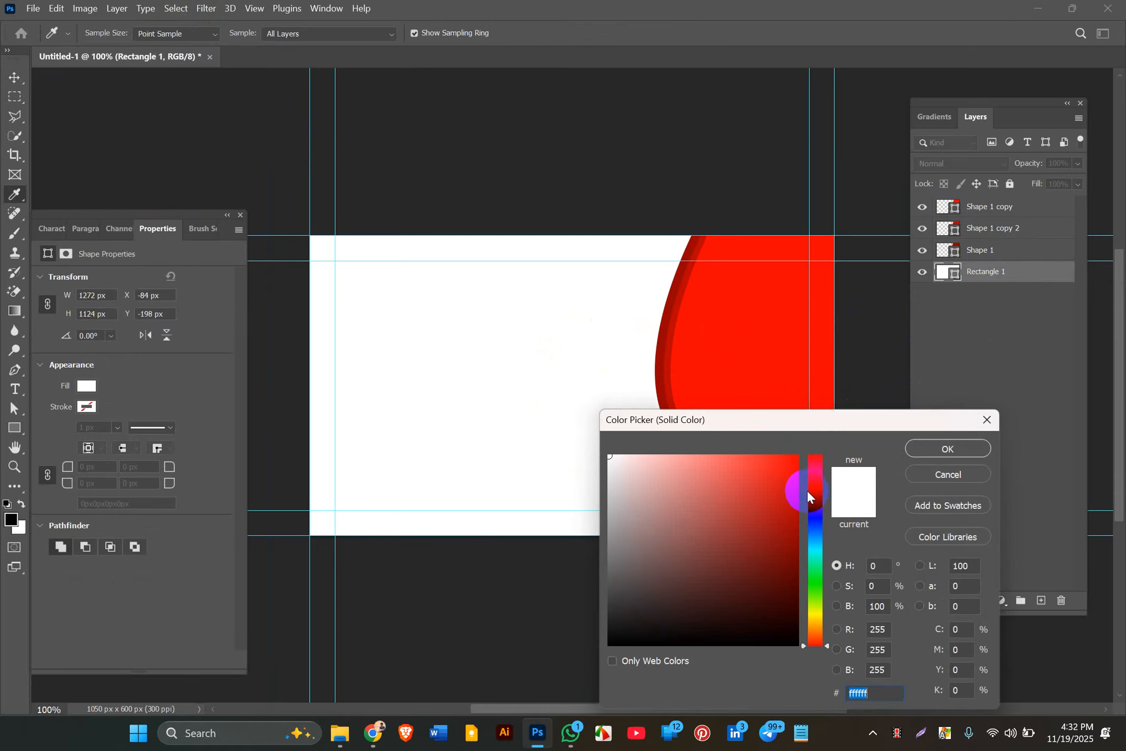
pyautogui.click(810, 509)
pyautogui.moveTo(772, 497); pyautogui.dragTo(912, 354)
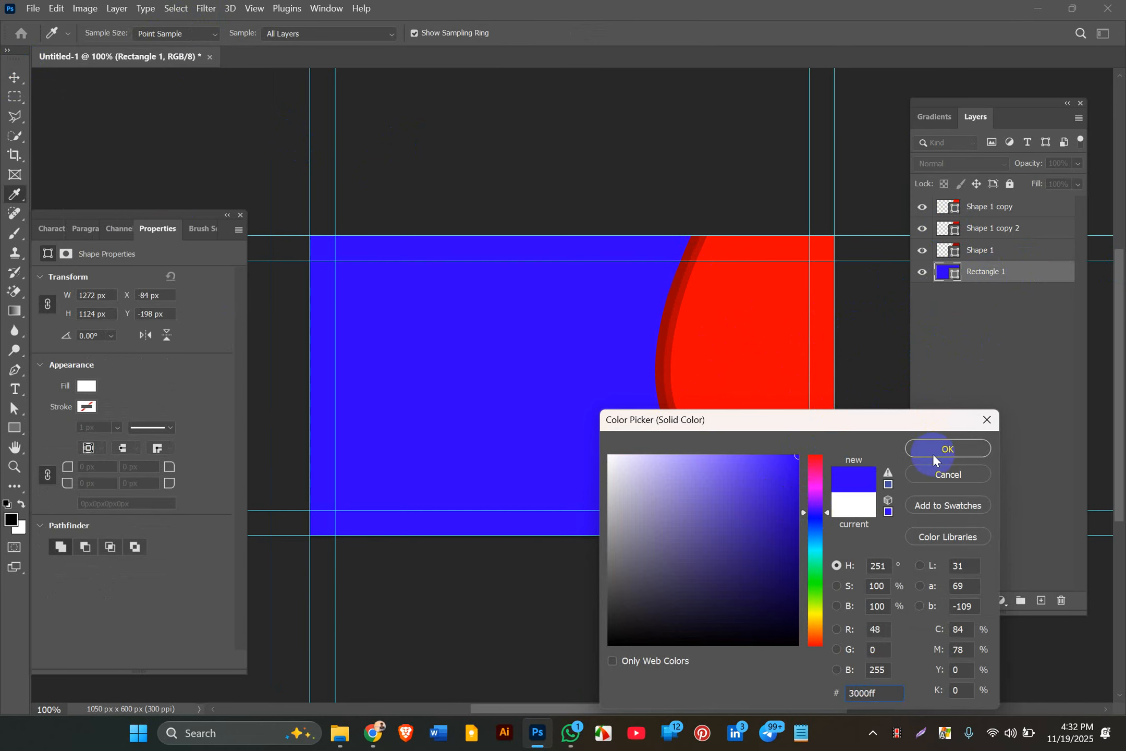
pyautogui.click(852, 505)
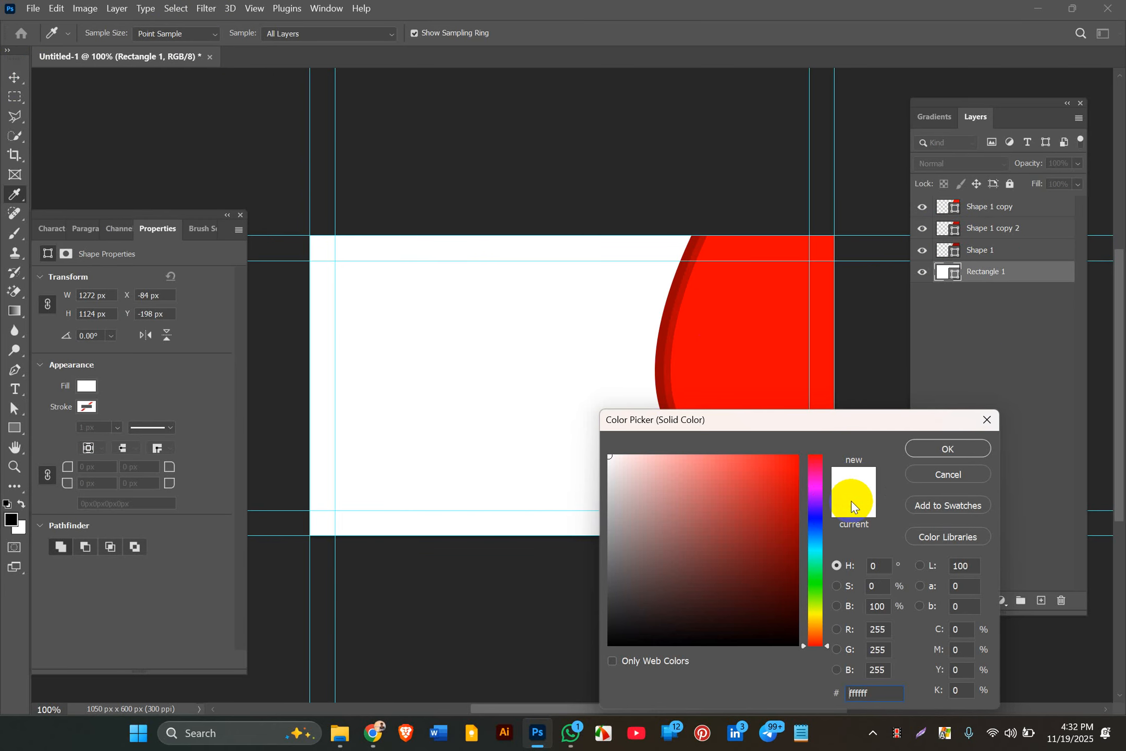
pyautogui.click(941, 454)
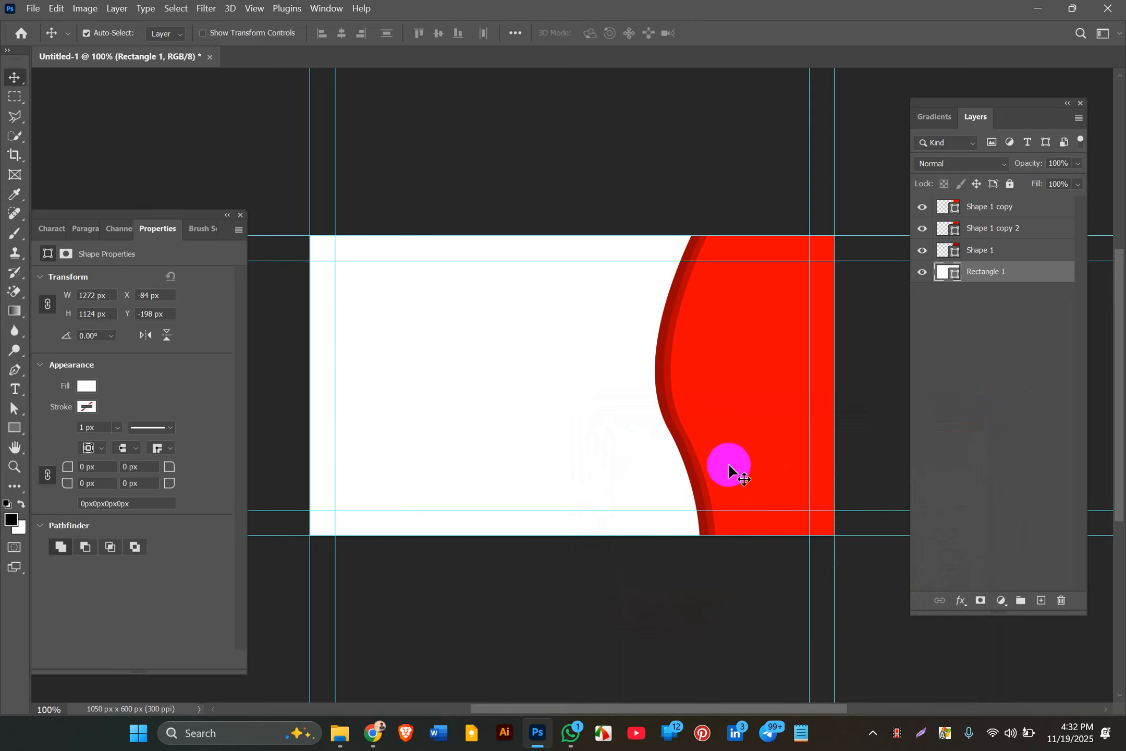
# Step: Select the Shape 1 red wave layer on the canvas
pyautogui.click(871, 362)
pyautogui.click(779, 376)
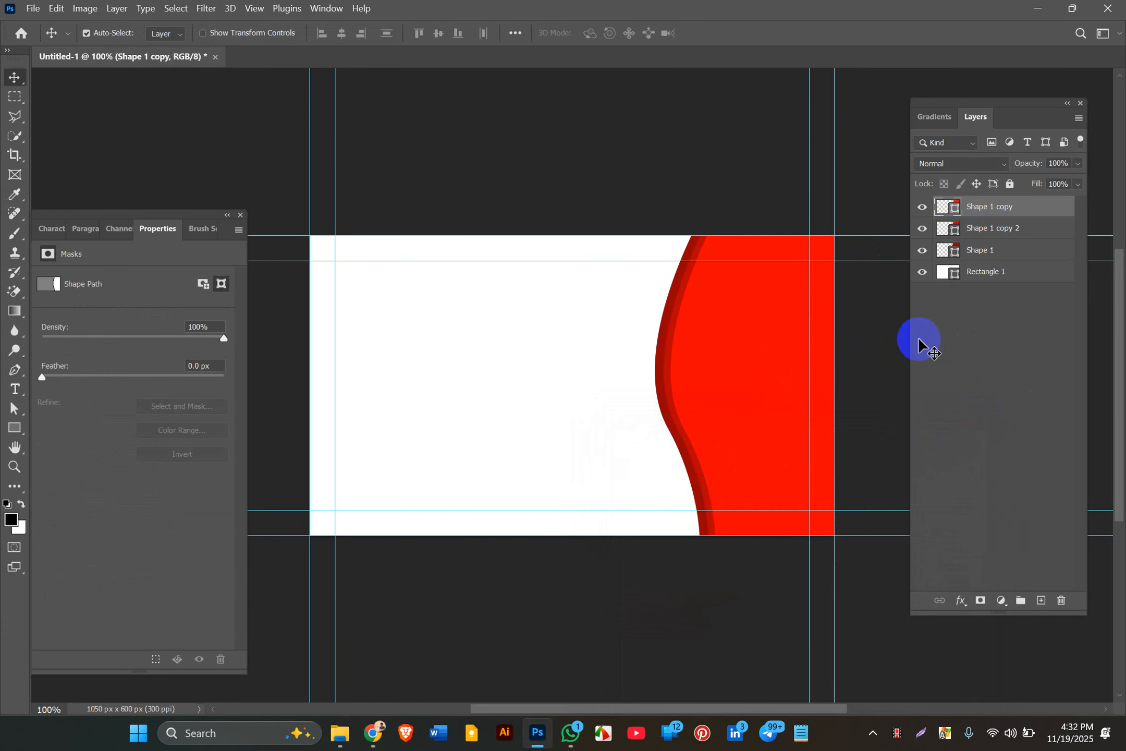
pyautogui.click(738, 301)
pyautogui.click(681, 286)
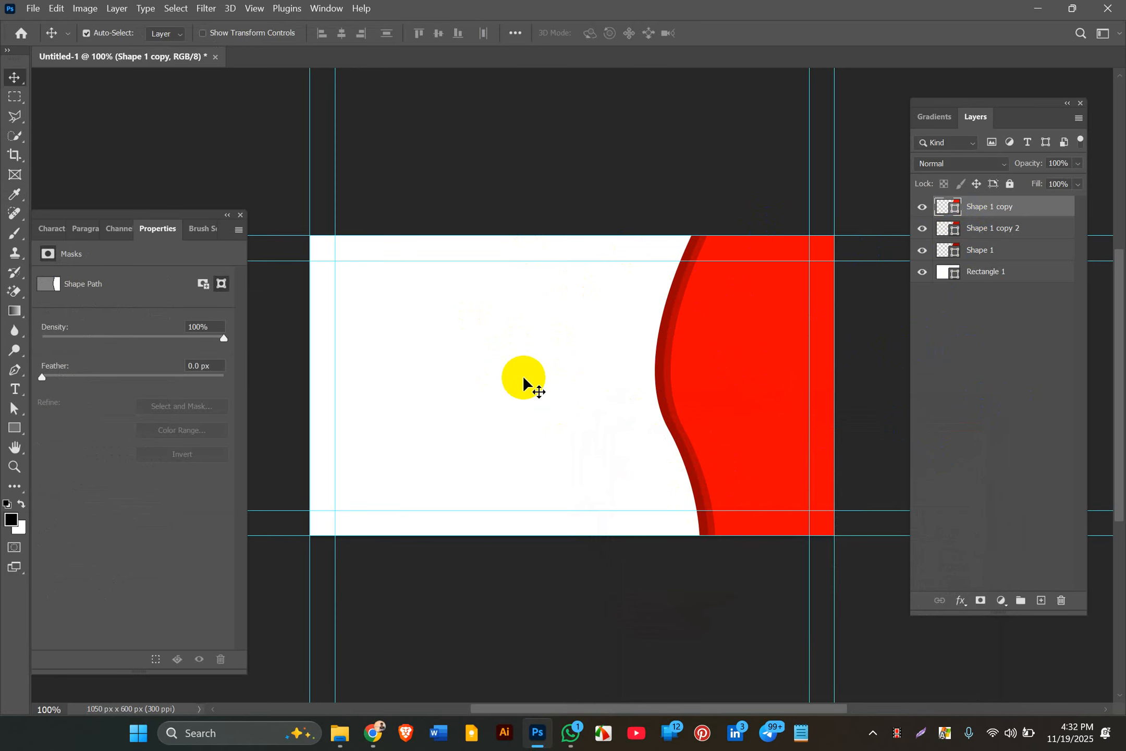
pyautogui.click(687, 324)
pyautogui.click(816, 256)
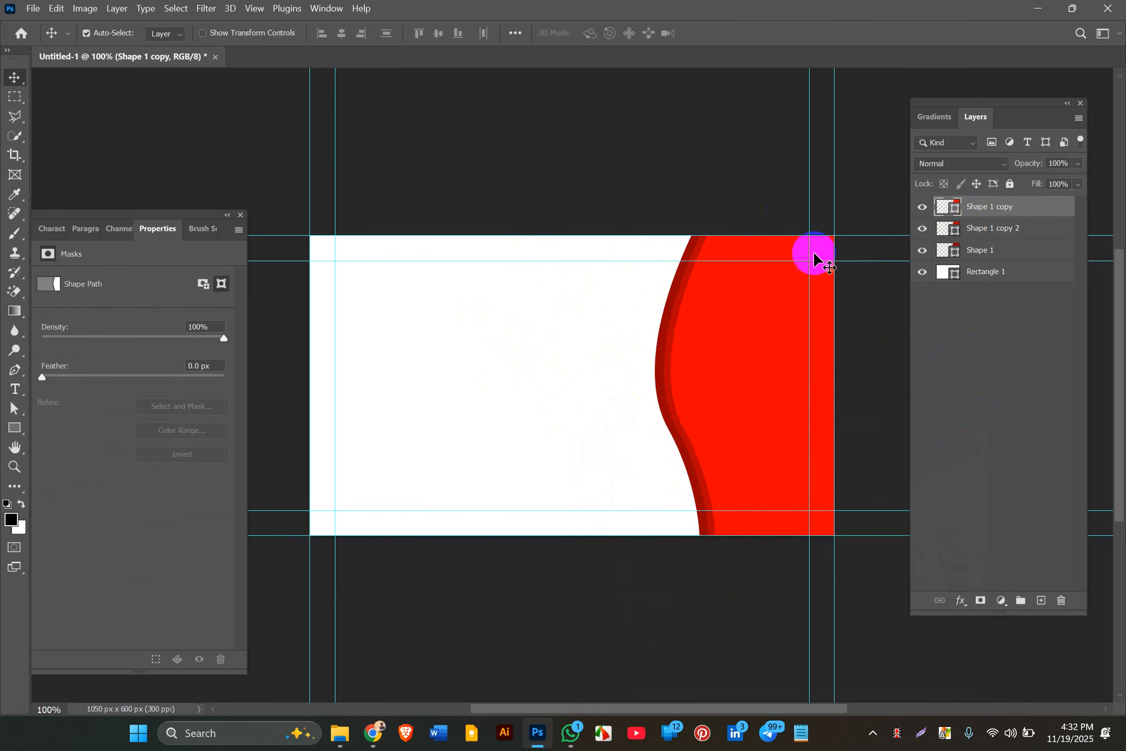
pyautogui.click(670, 346)
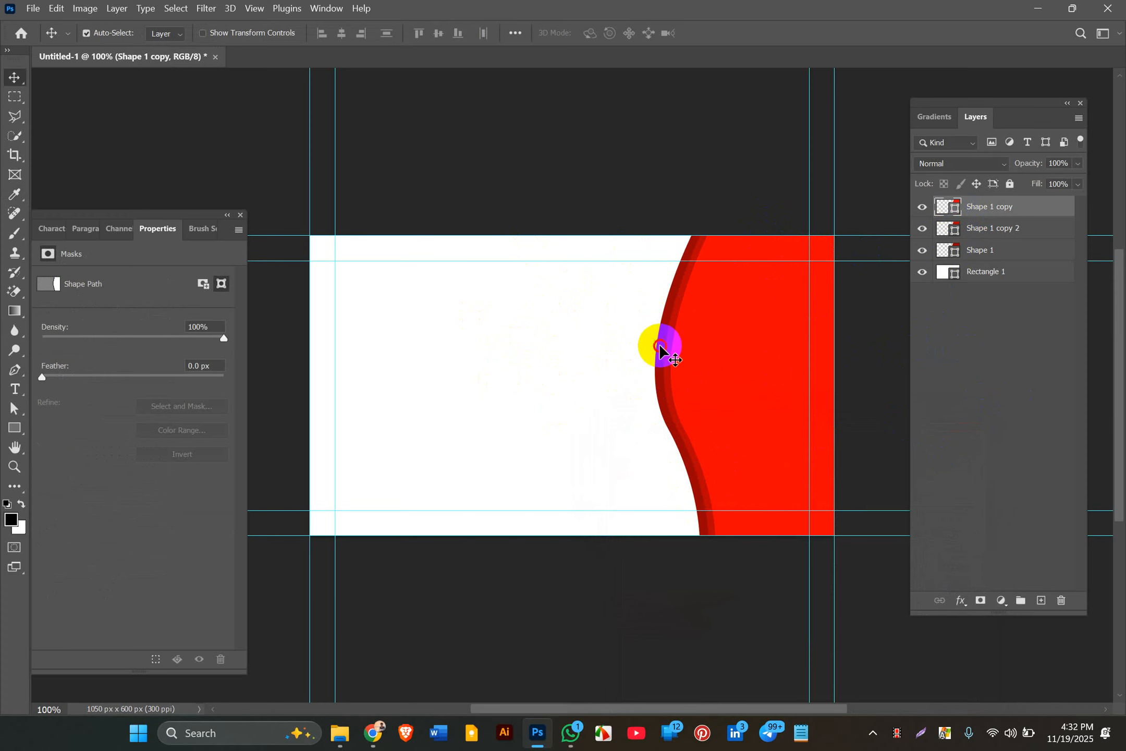
pyautogui.click(661, 346)
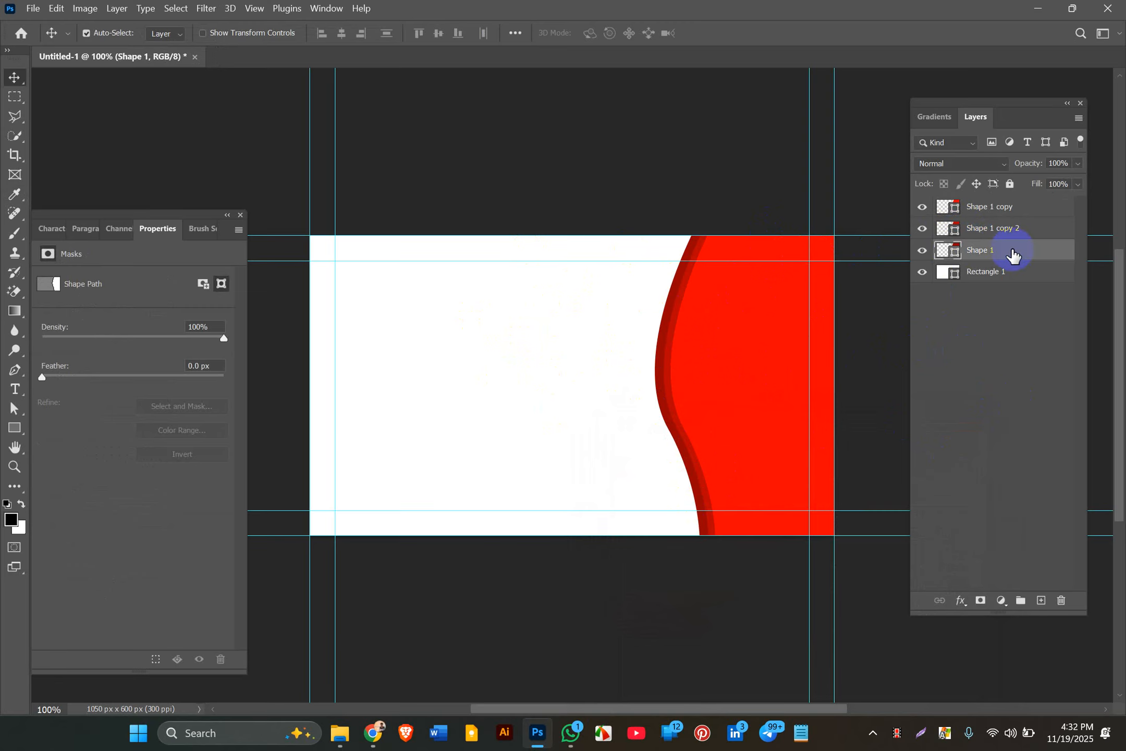
pyautogui.click(690, 361)
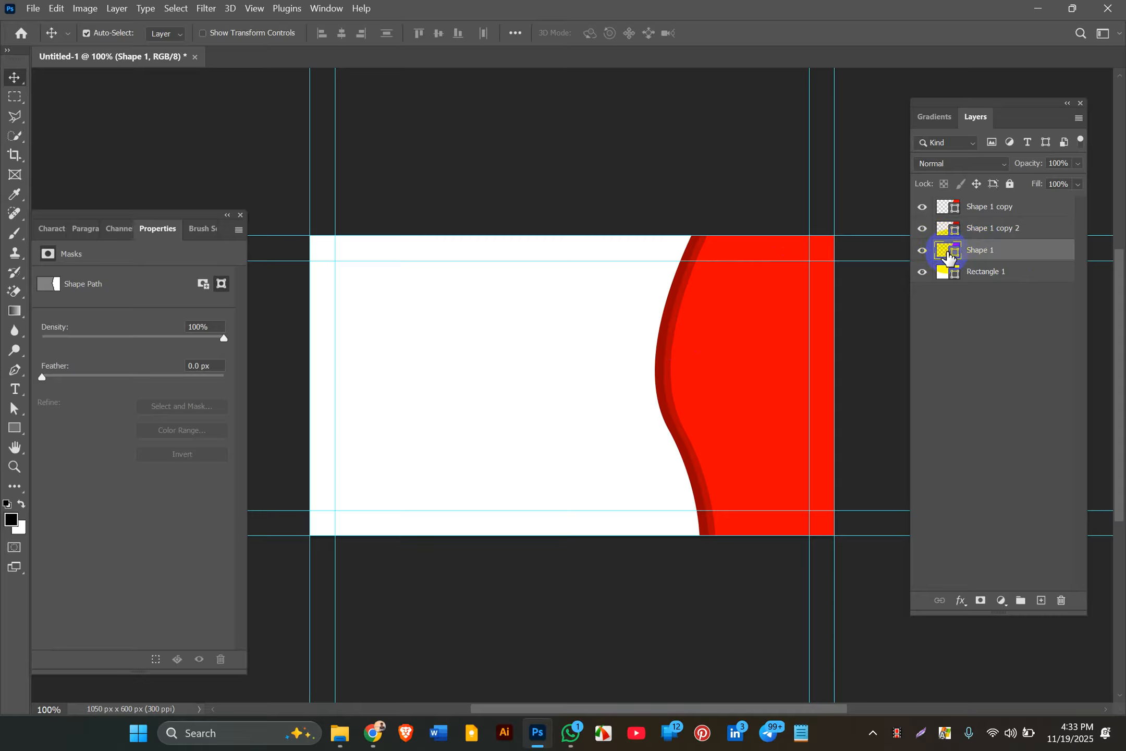
# Step: Open Blending Options for Shape 1 and enable Drop Shadow with its settings showing
pyautogui.rightClick(983, 253)
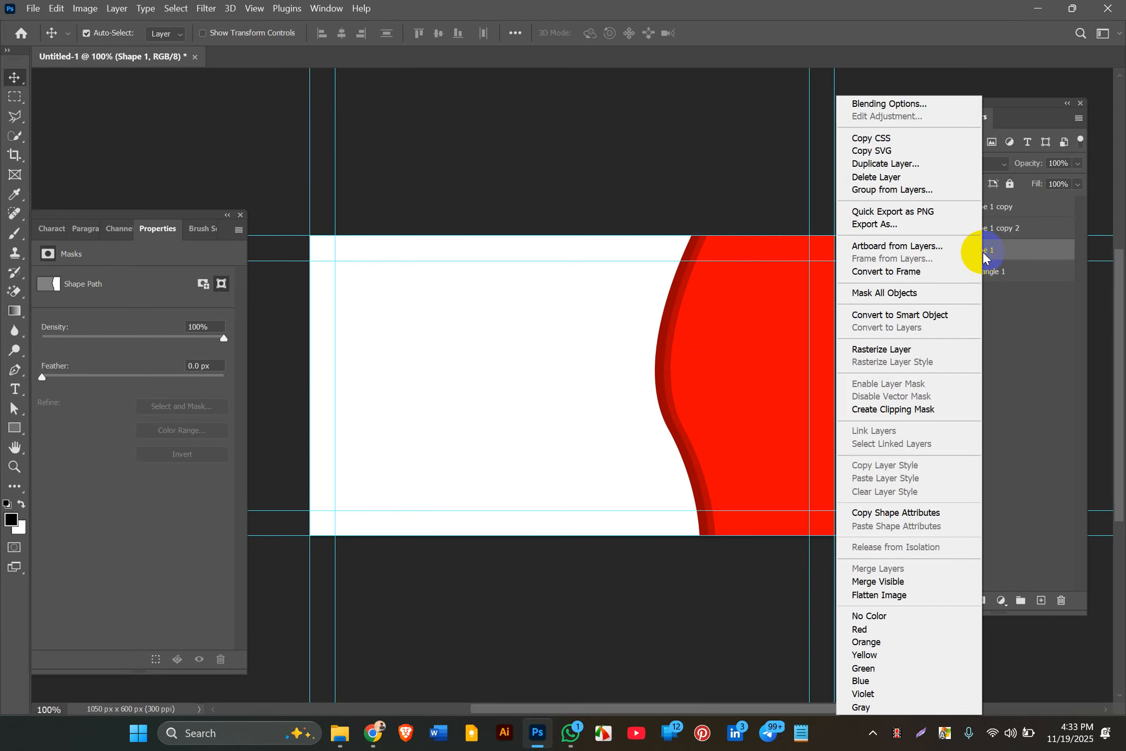
pyautogui.click(921, 106)
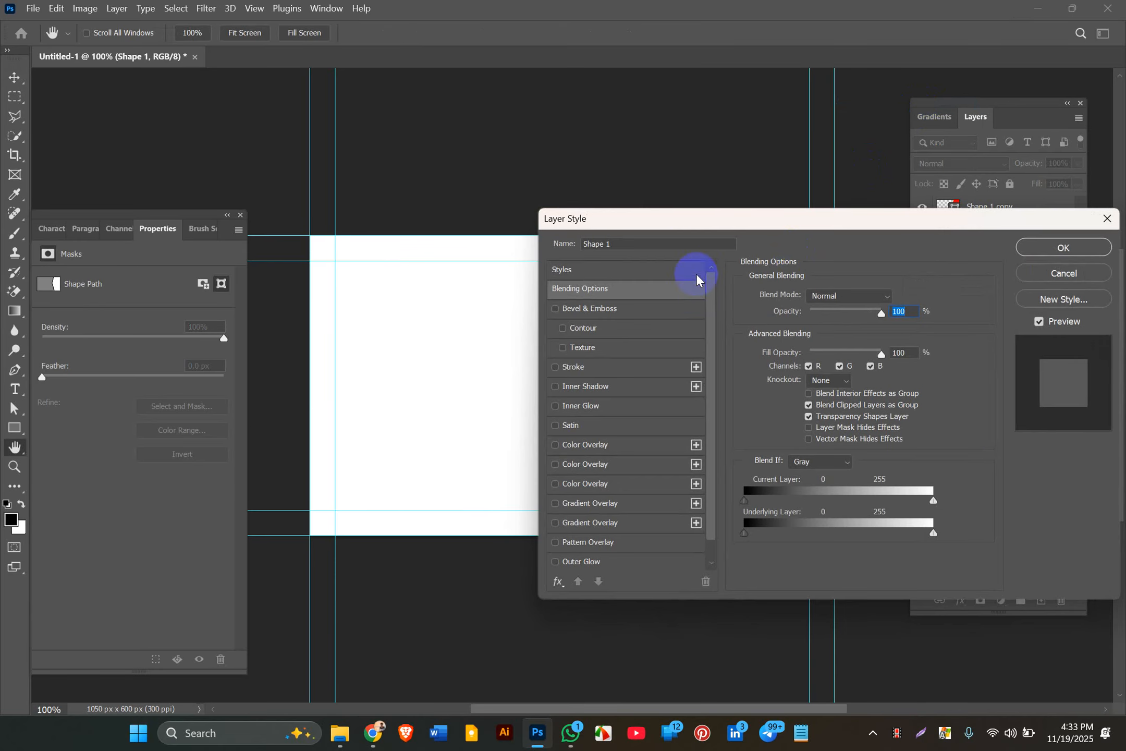
pyautogui.moveTo(717, 218); pyautogui.dragTo(925, 290)
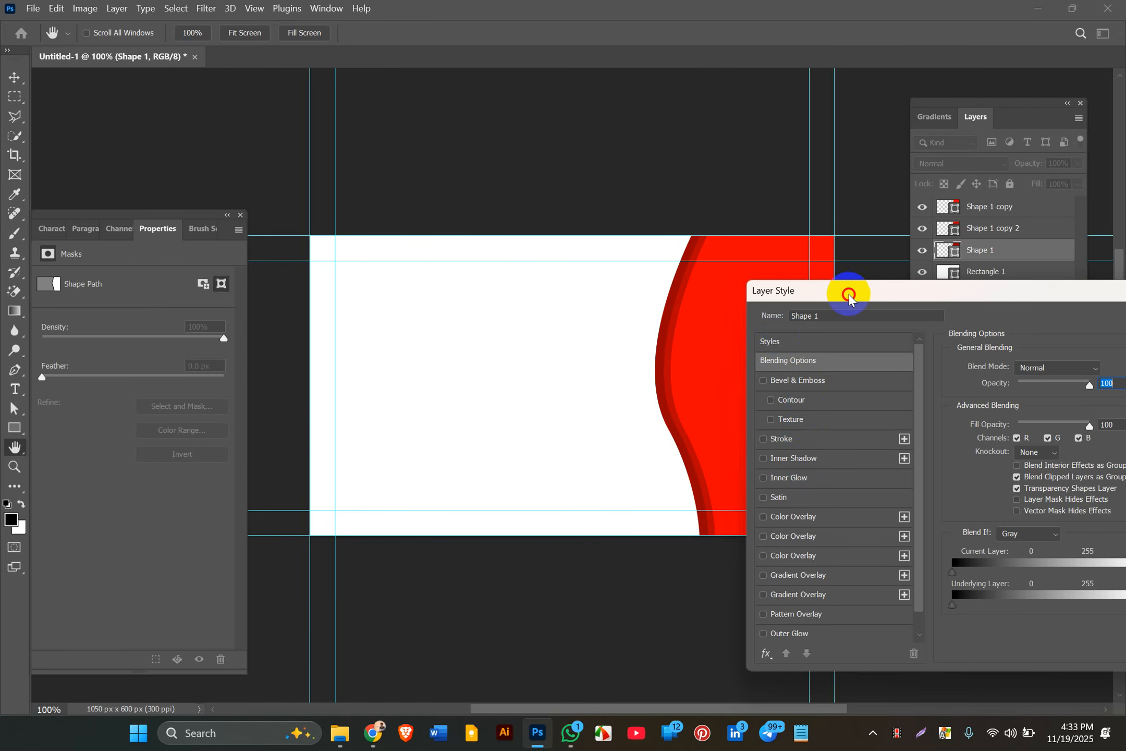
pyautogui.moveTo(849, 291); pyautogui.dragTo(904, 241)
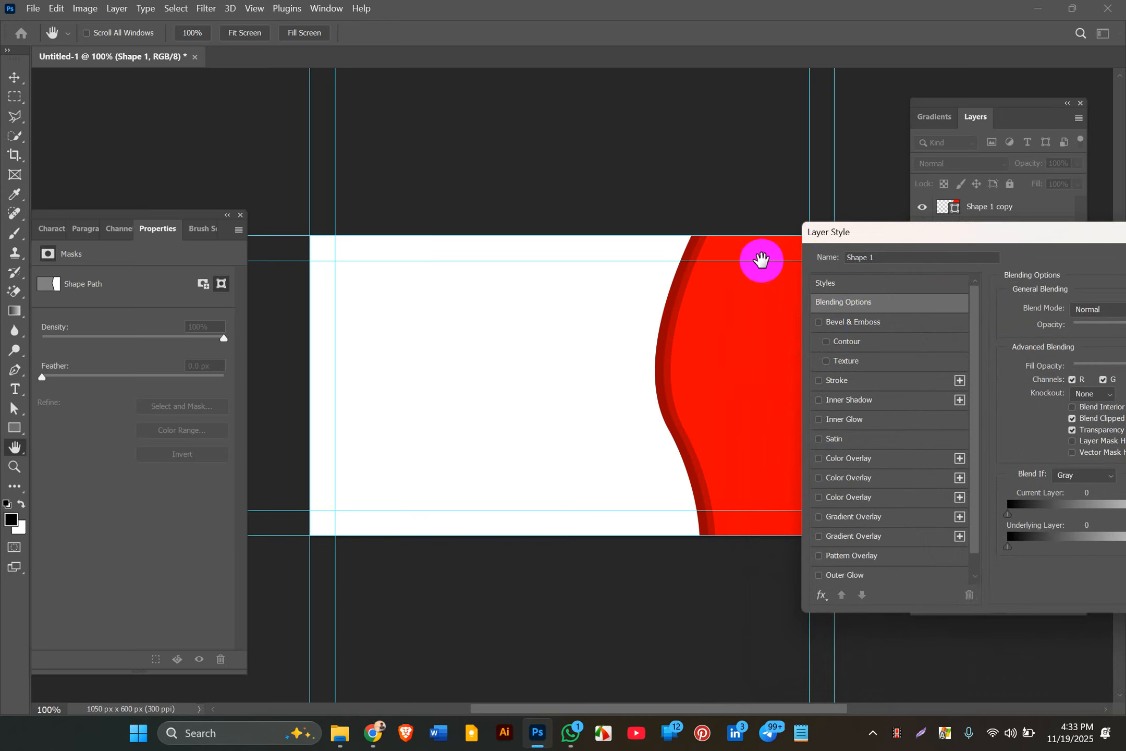
pyautogui.moveTo(885, 237); pyautogui.dragTo(875, 192)
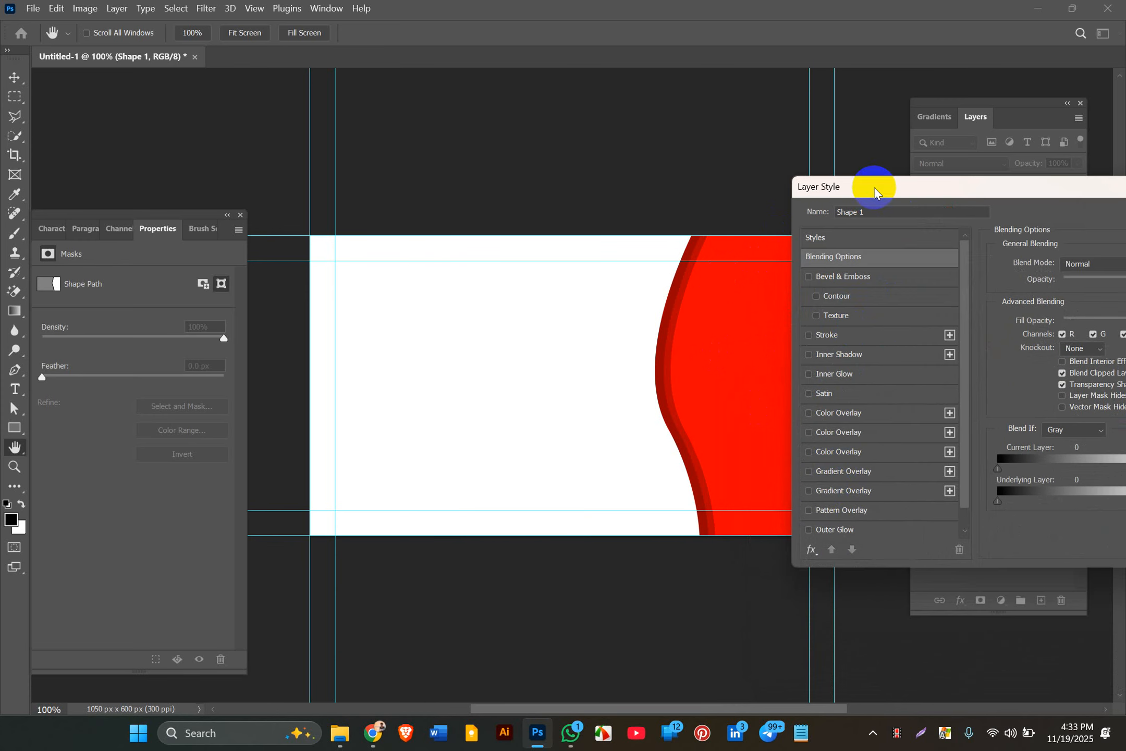
pyautogui.scroll(-1, 819, 504)
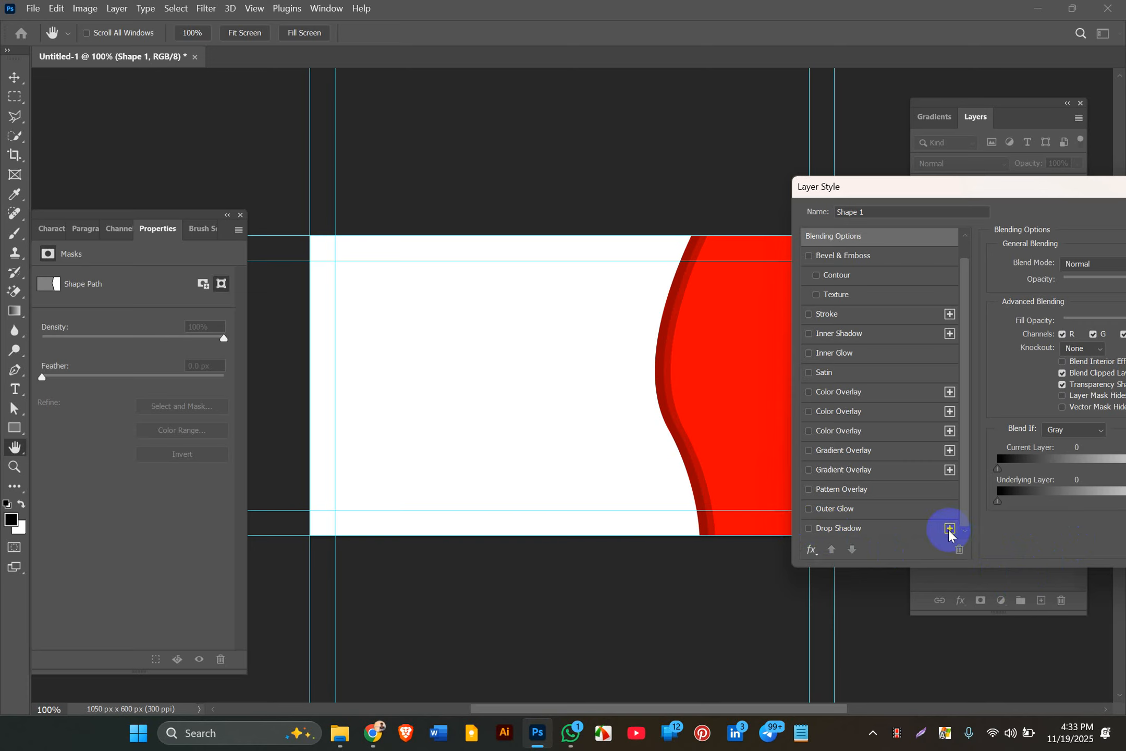
pyautogui.click(809, 530)
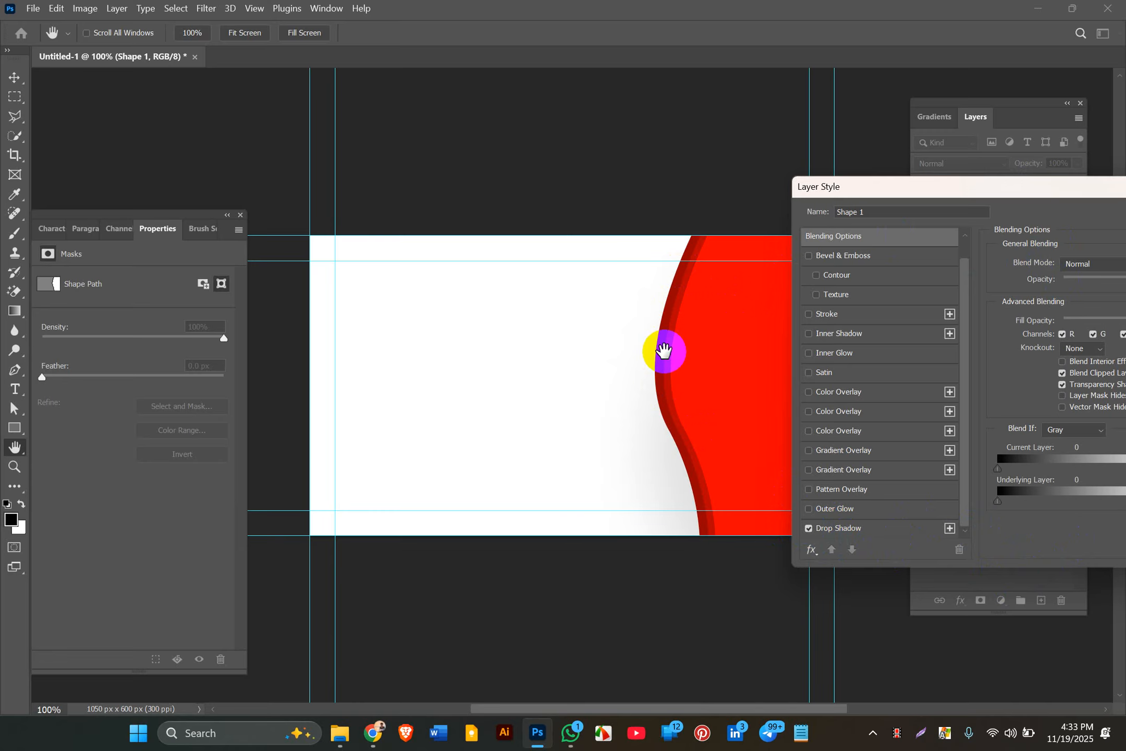
pyautogui.click(842, 528)
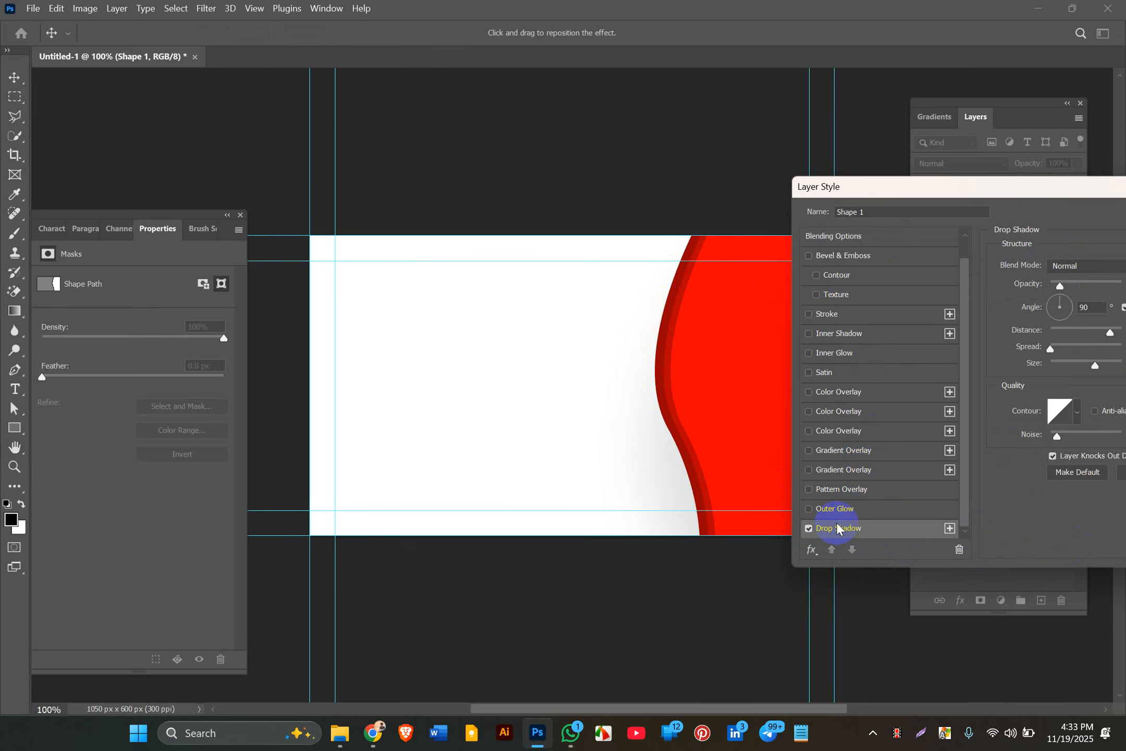
# Step: Set the drop shadow to 100% opacity with Normal blend mode
pyautogui.moveTo(1050, 197); pyautogui.dragTo(727, 350)
pyautogui.click(701, 302)
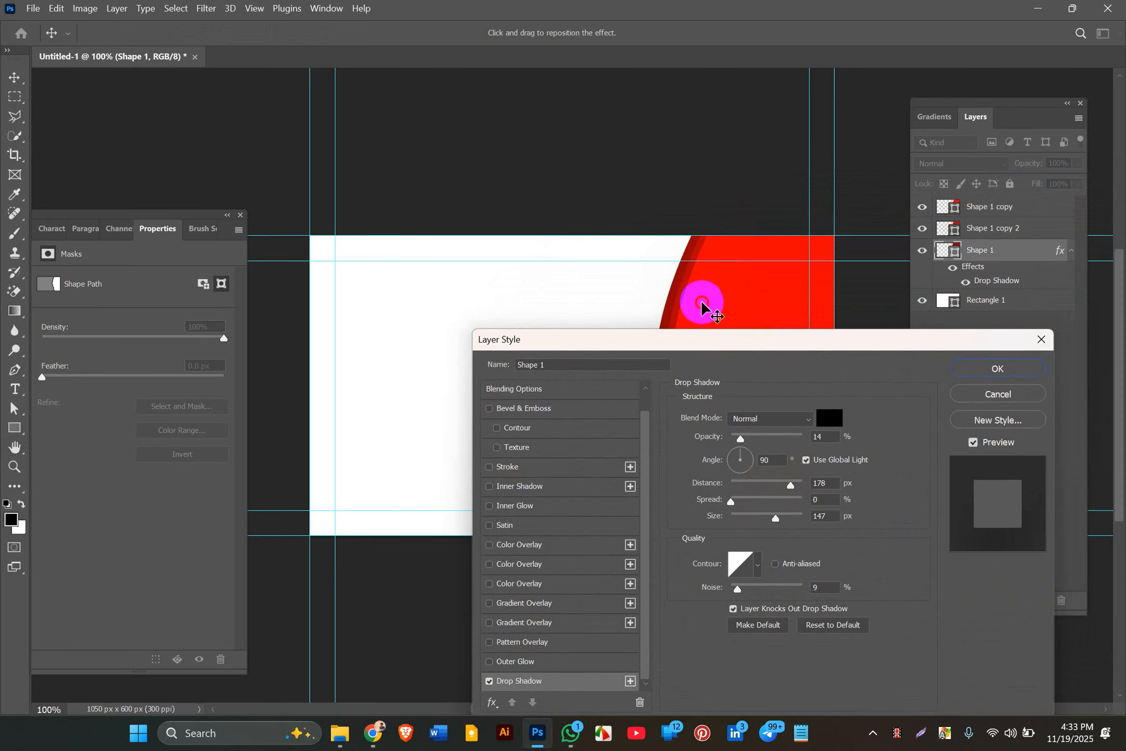
pyautogui.scroll(-3, 701, 302)
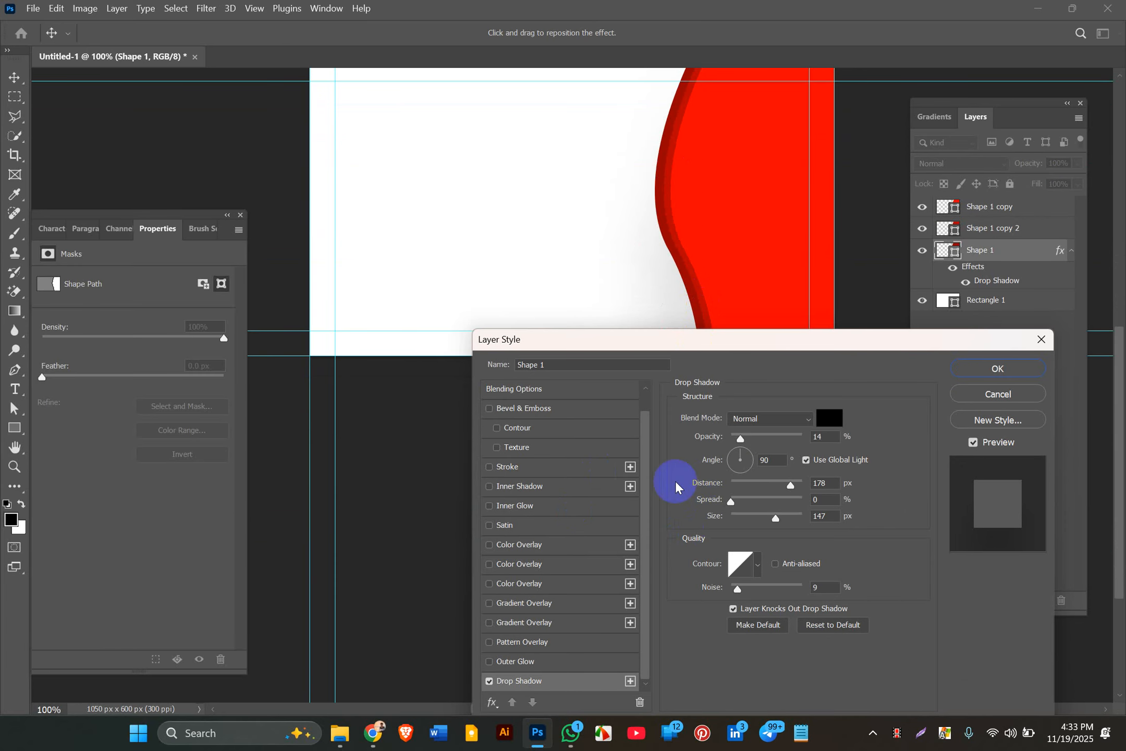
pyautogui.moveTo(736, 440); pyautogui.dragTo(878, 432)
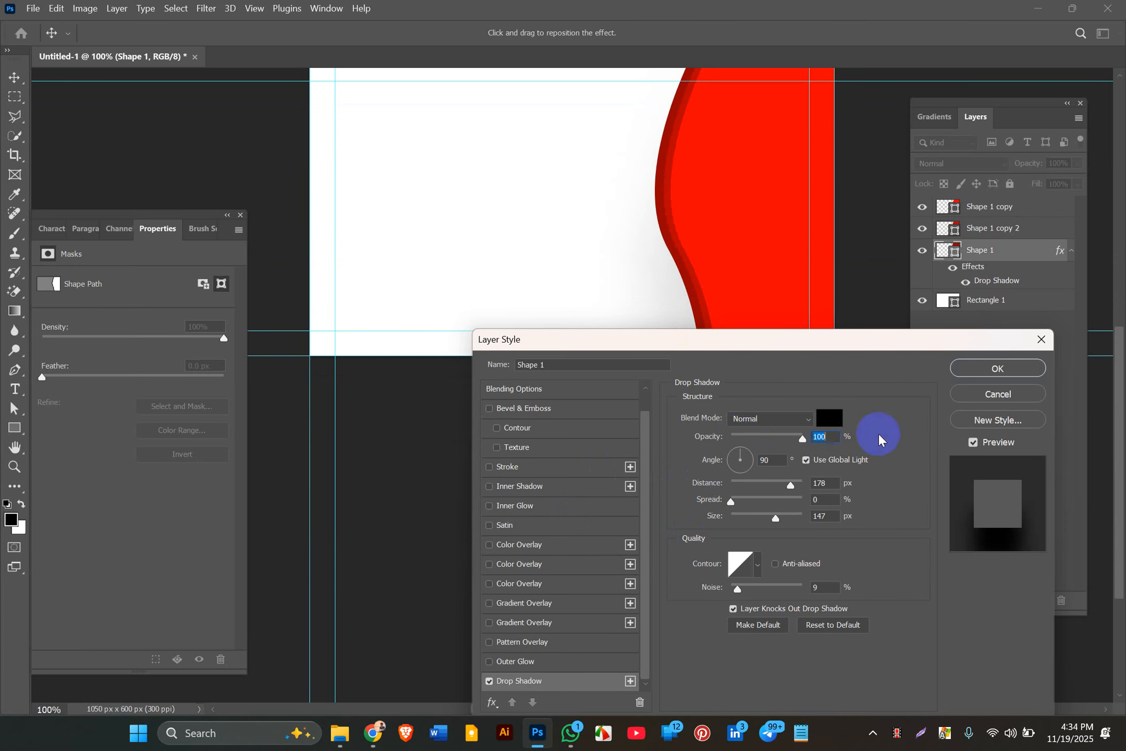
pyautogui.click(806, 424)
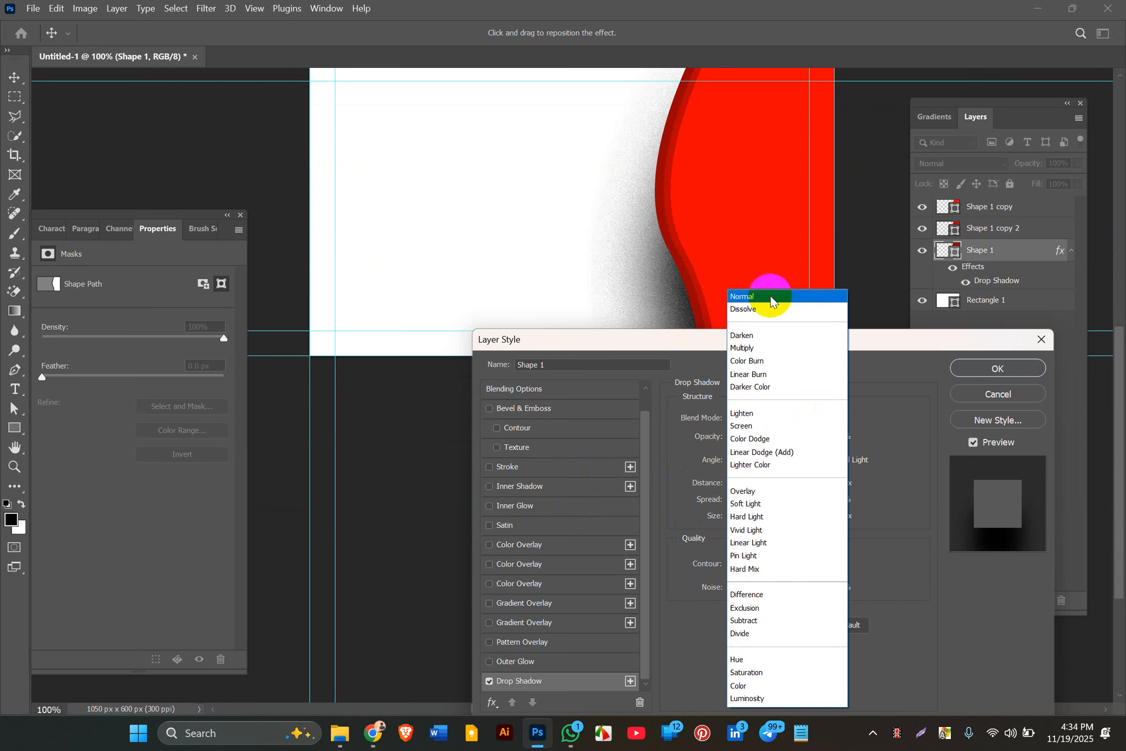
pyautogui.click(776, 296)
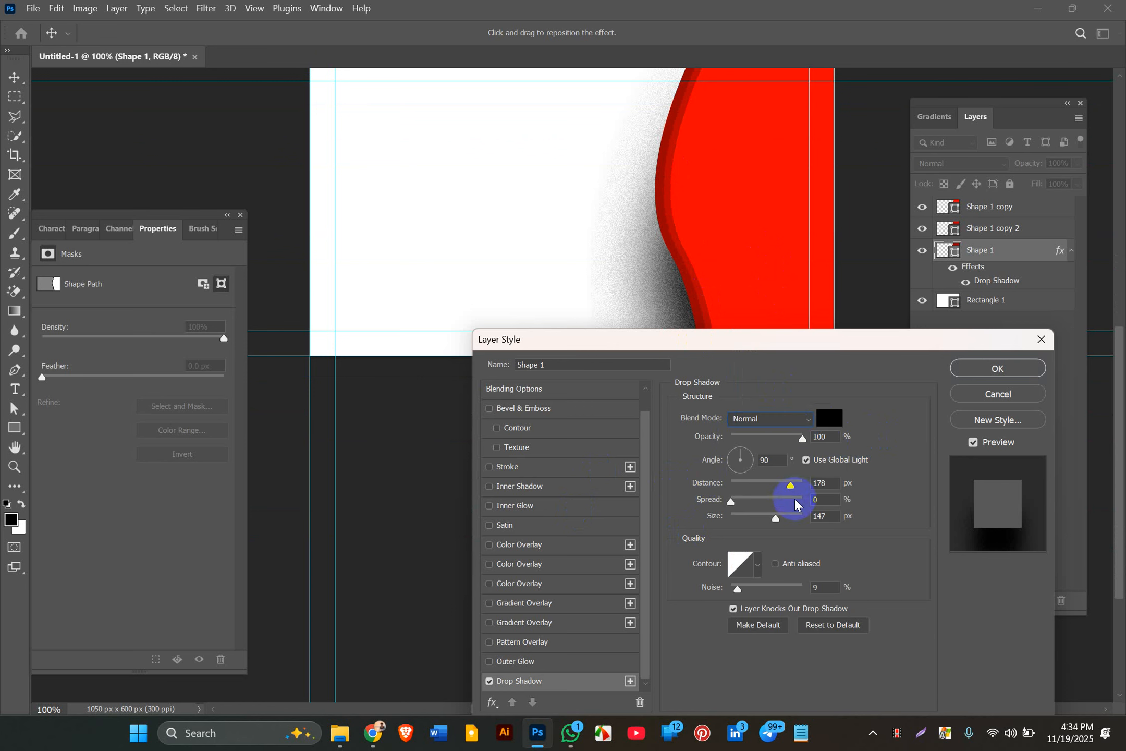
# Step: Set the shadow's distance, size and noise to 0, and pick grey #515151 as its colour
pyautogui.moveTo(791, 489); pyautogui.dragTo(848, 485)
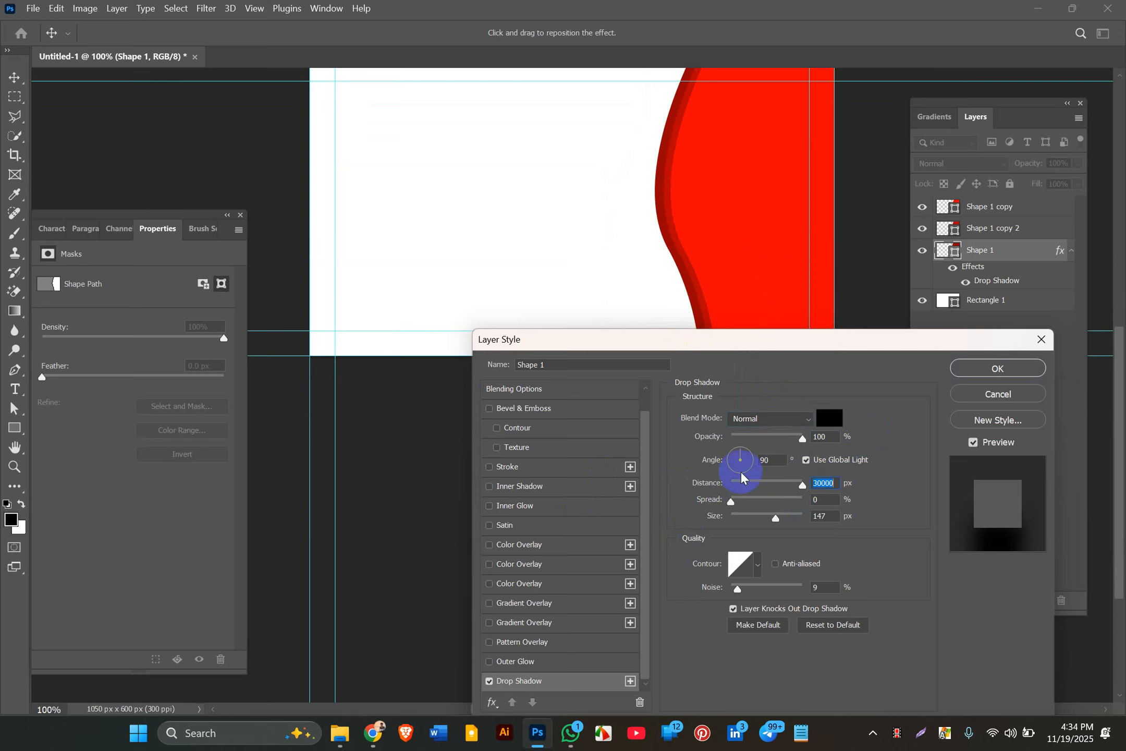
pyautogui.moveTo(776, 480); pyautogui.dragTo(947, 498)
pyautogui.moveTo(741, 514); pyautogui.dragTo(666, 532)
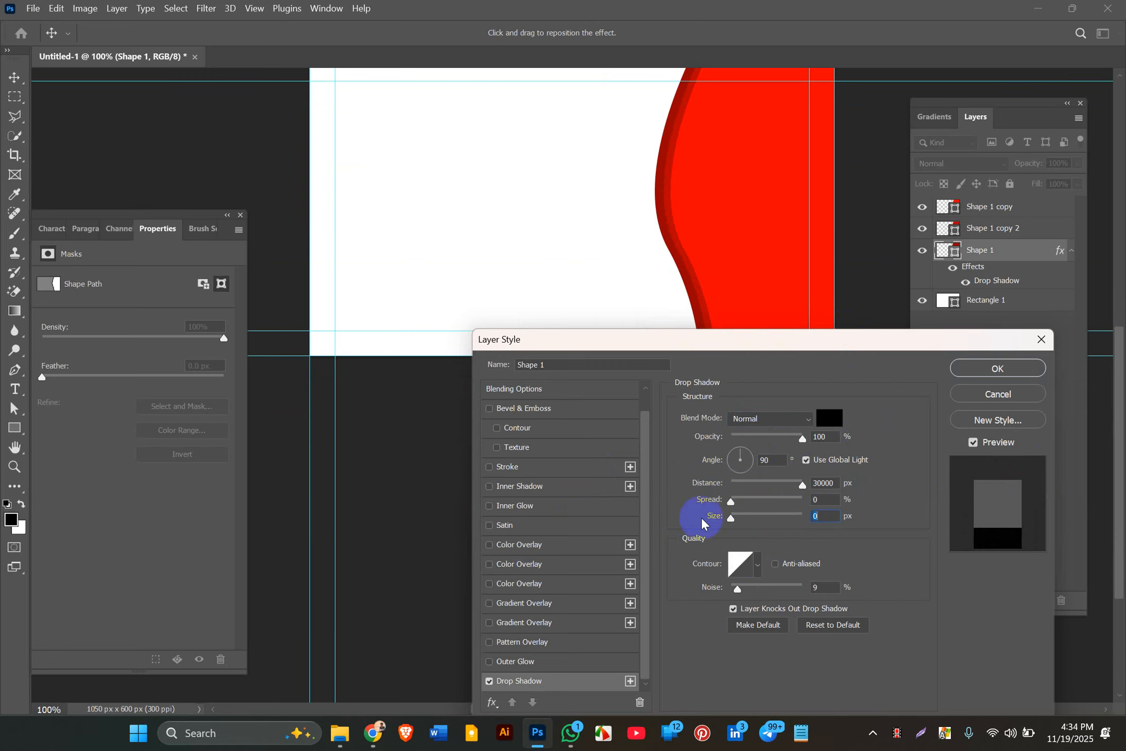
pyautogui.moveTo(742, 478); pyautogui.dragTo(578, 517)
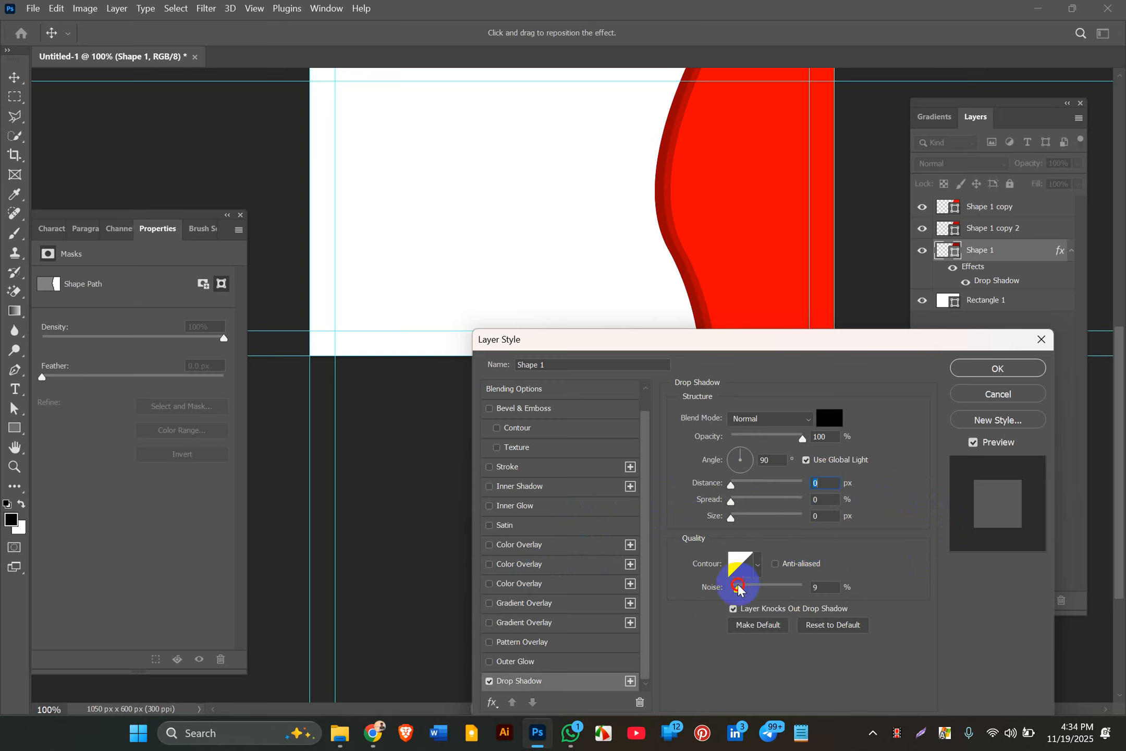
pyautogui.moveTo(737, 586); pyautogui.dragTo(540, 593)
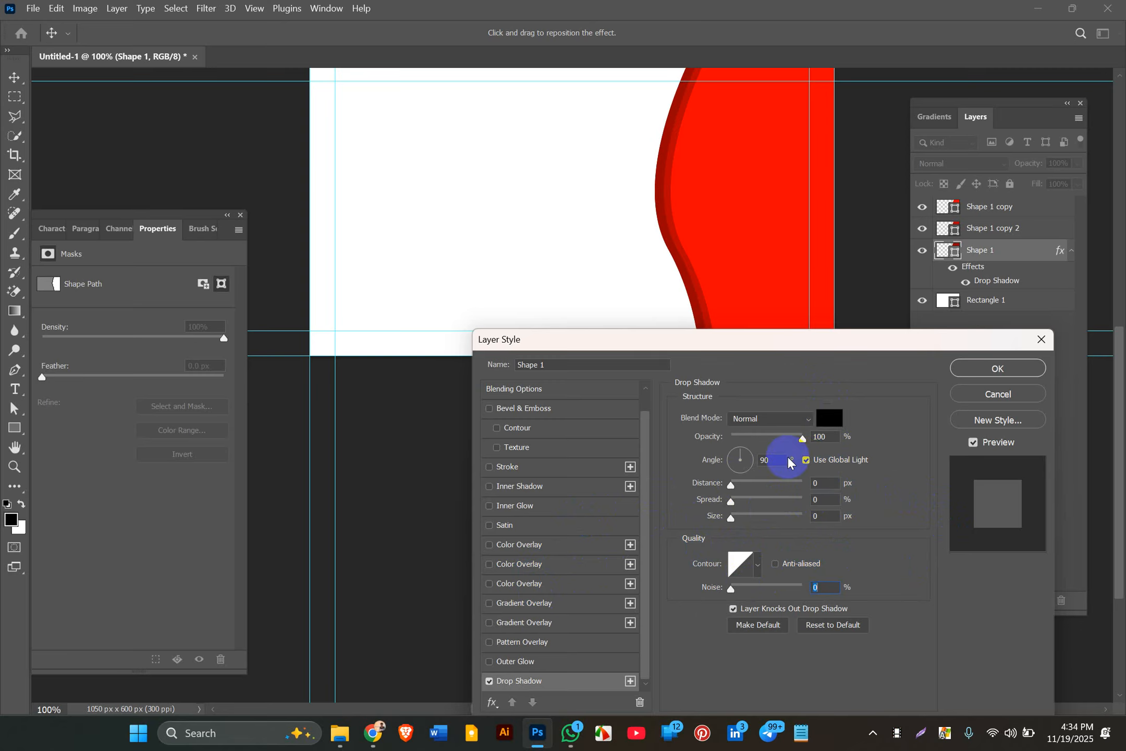
pyautogui.click(828, 419)
pyautogui.moveTo(633, 572); pyautogui.dragTo(597, 584)
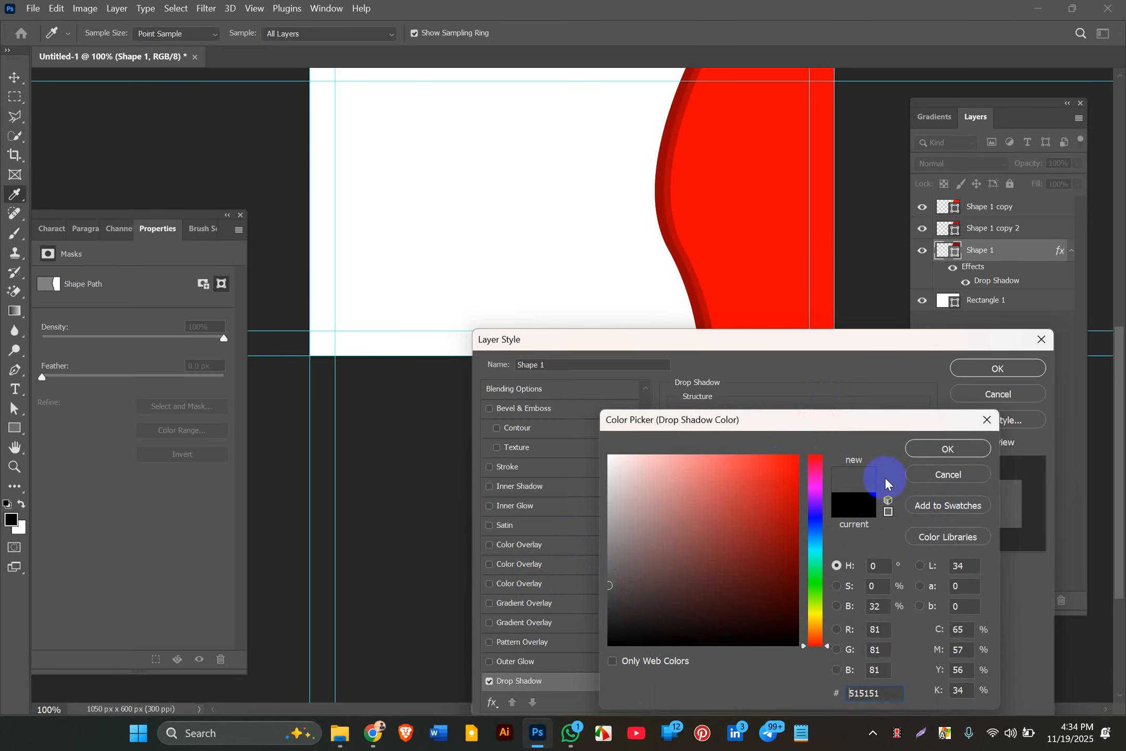
# Step: Confirm the grey shadow colour and enlarge the shadow size
pyautogui.click(937, 451)
pyautogui.click(744, 518)
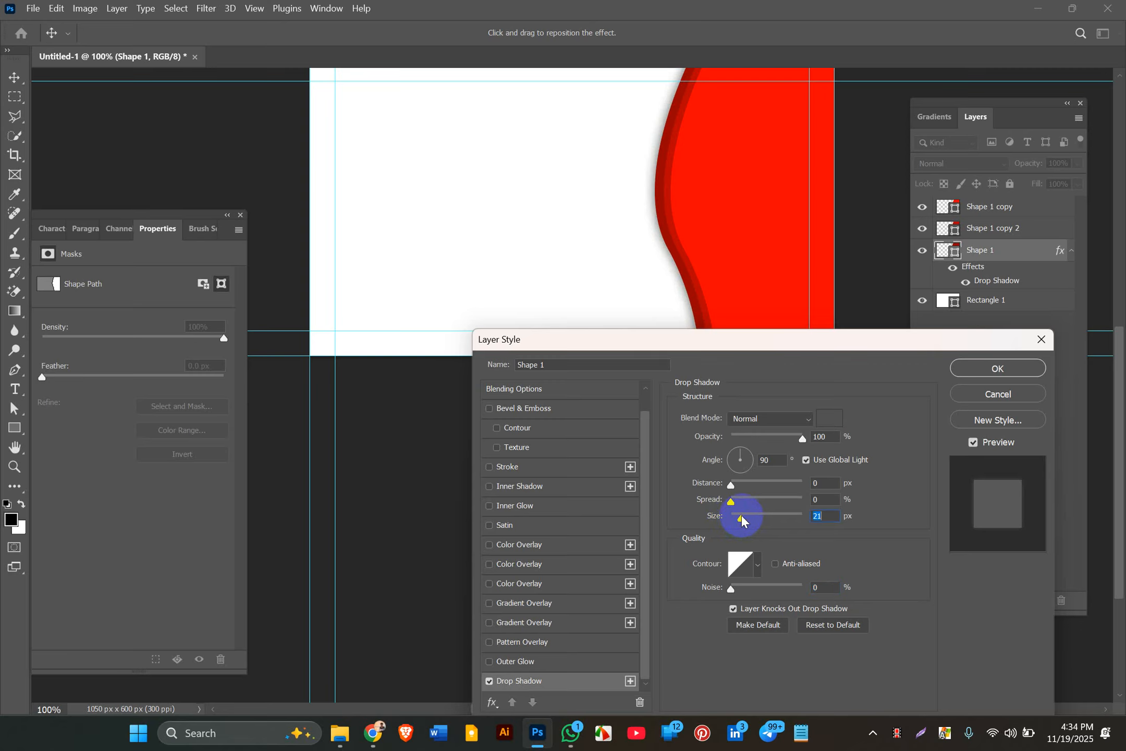
pyautogui.moveTo(742, 516); pyautogui.dragTo(704, 512)
pyautogui.click(722, 284)
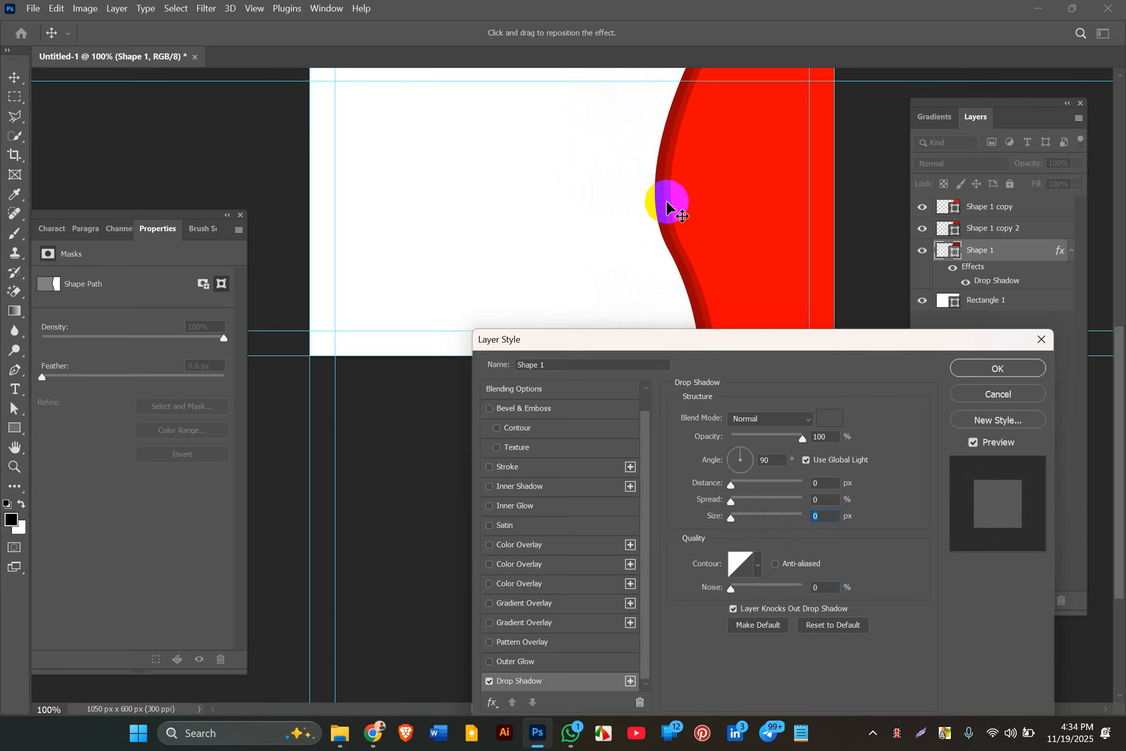
# Step: Try a bright blue shadow offset to the left, then reset the distance to 0
pyautogui.click(829, 418)
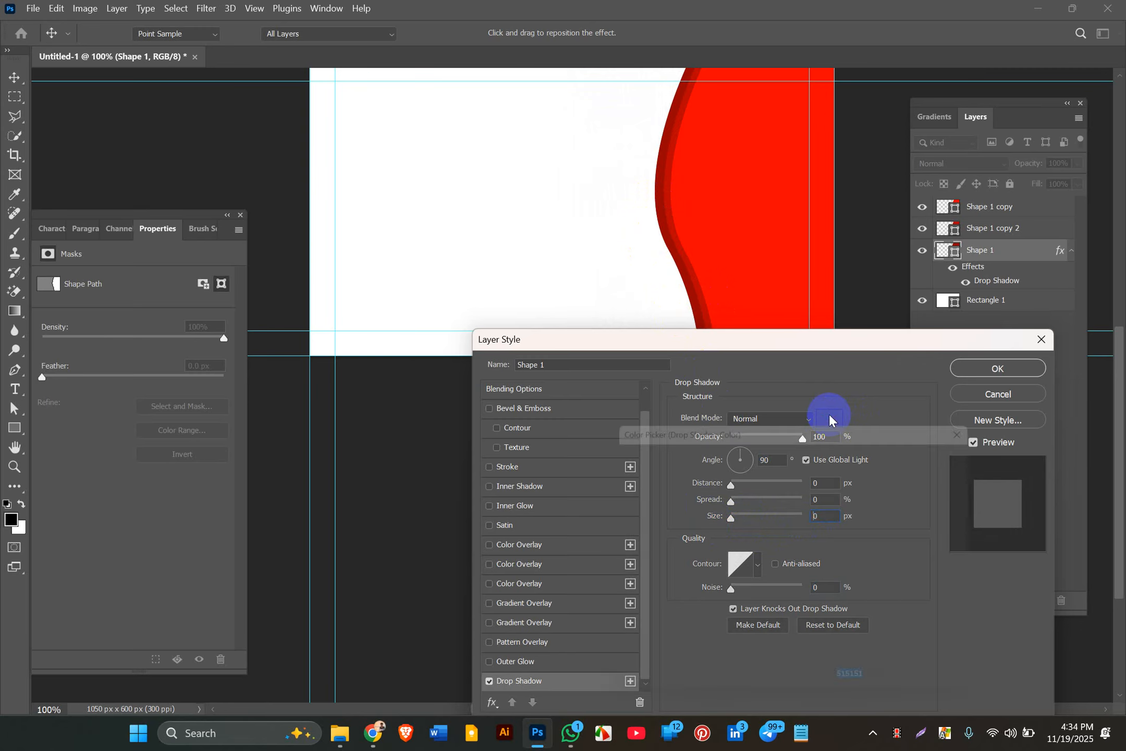
pyautogui.click(828, 526)
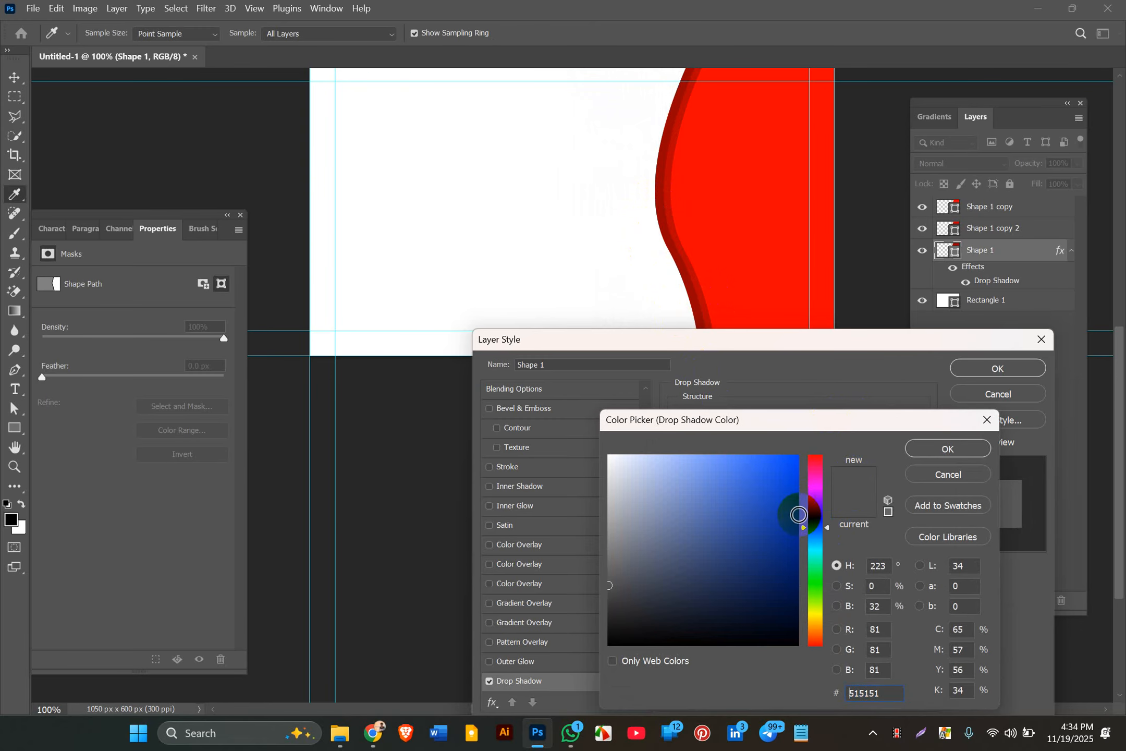
pyautogui.moveTo(768, 485); pyautogui.dragTo(956, 366)
pyautogui.click(932, 448)
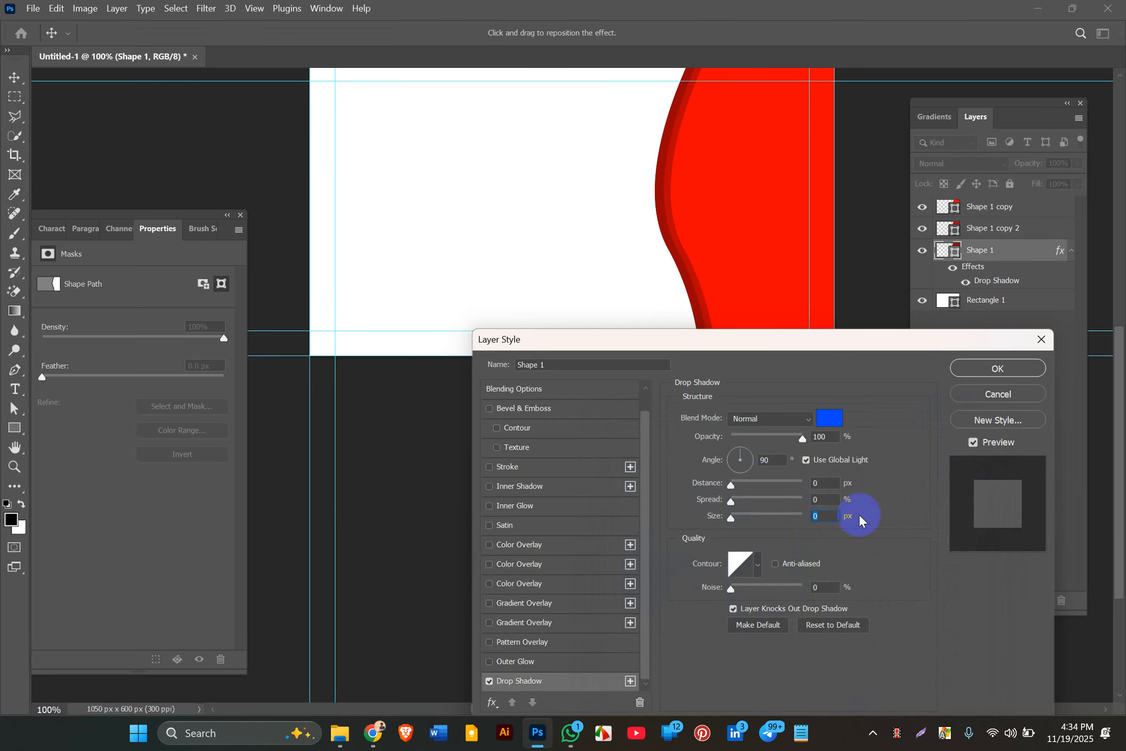
pyautogui.moveTo(709, 226)
pyautogui.mouseDown()
pyautogui.moveTo(664, 225)
pyautogui.moveTo(699, 233)
pyautogui.mouseUp()
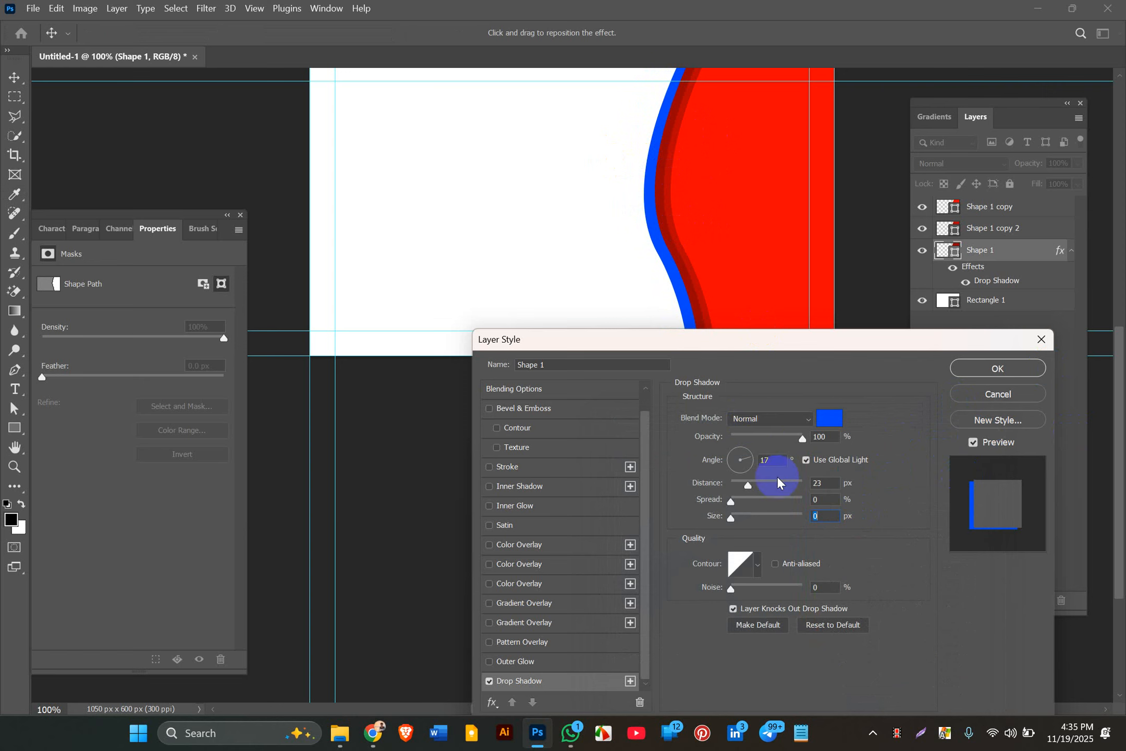
pyautogui.moveTo(752, 488); pyautogui.dragTo(679, 521)
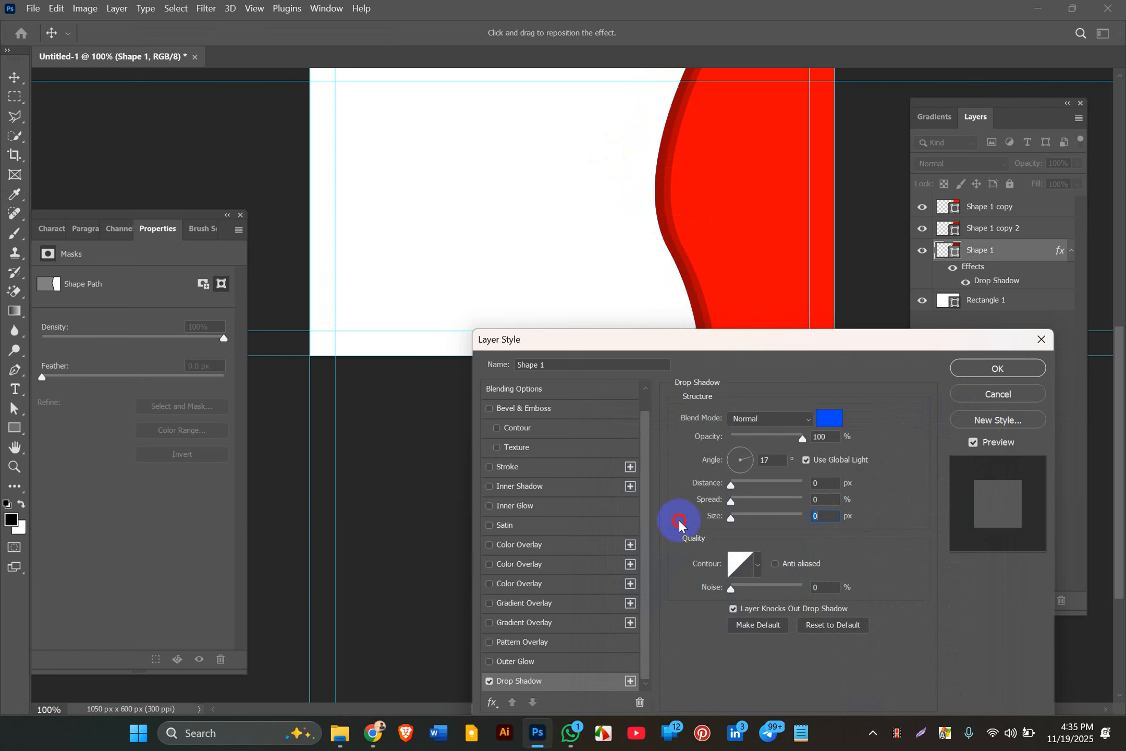
# Step: Recolour the shadow grey #6b6b6b, set its size to 40 px, and apply it
pyautogui.click(829, 418)
pyautogui.moveTo(812, 456)
pyautogui.mouseDown()
pyautogui.moveTo(654, 530)
pyautogui.moveTo(613, 483)
pyautogui.moveTo(601, 566)
pyautogui.mouseUp()
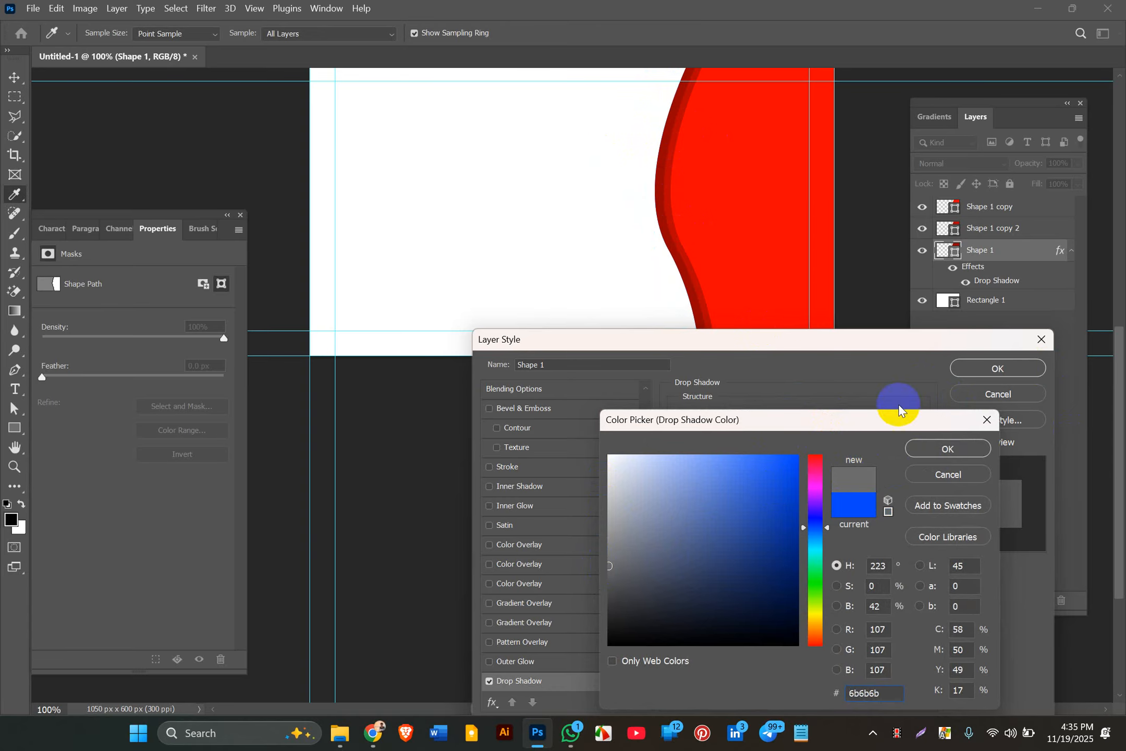
pyautogui.click(947, 449)
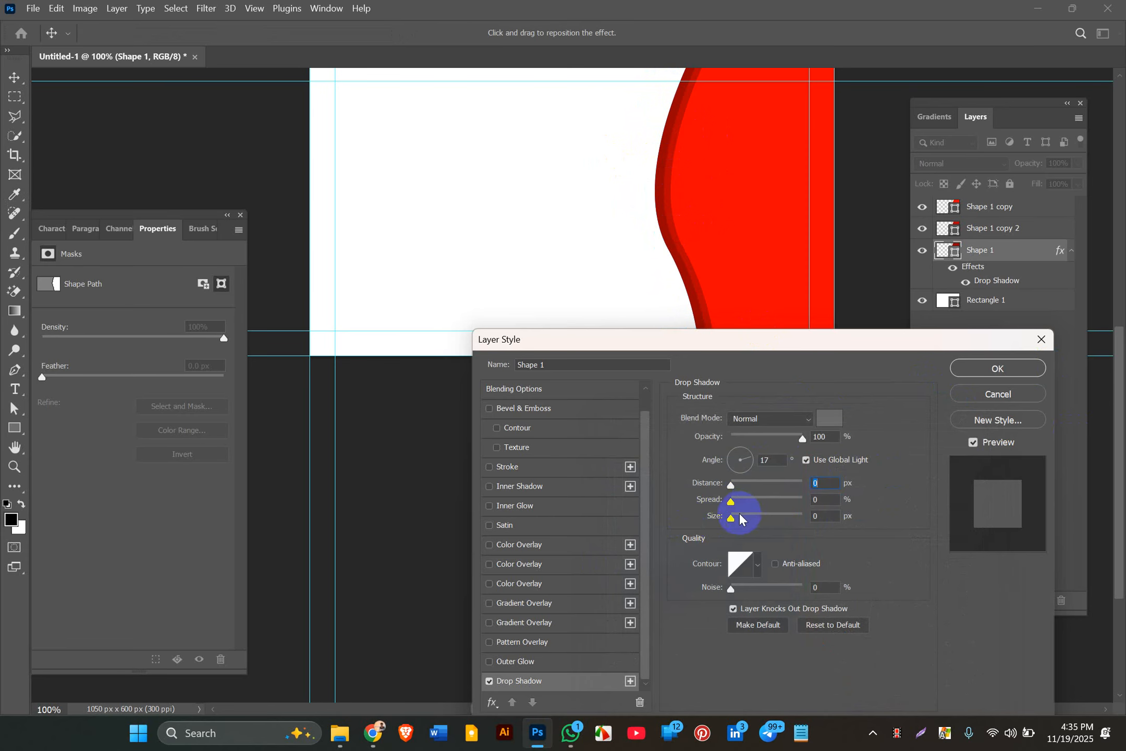
pyautogui.click(731, 525)
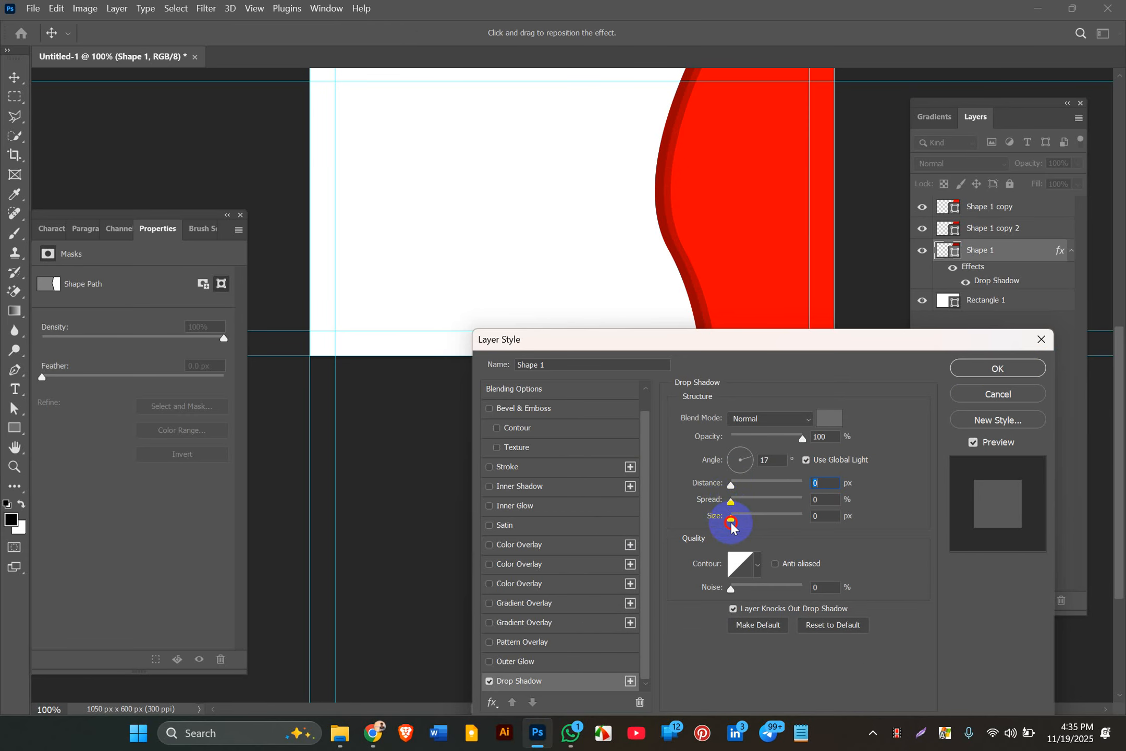
pyautogui.moveTo(731, 520); pyautogui.dragTo(743, 523)
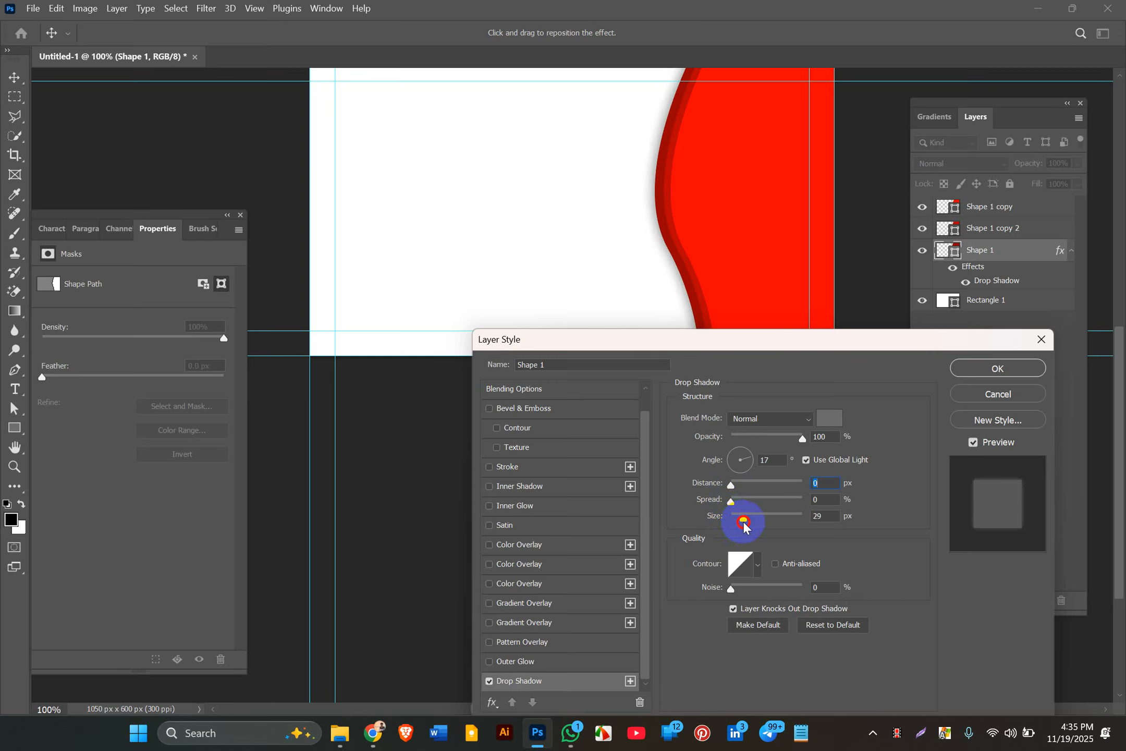
pyautogui.moveTo(744, 521); pyautogui.dragTo(748, 516)
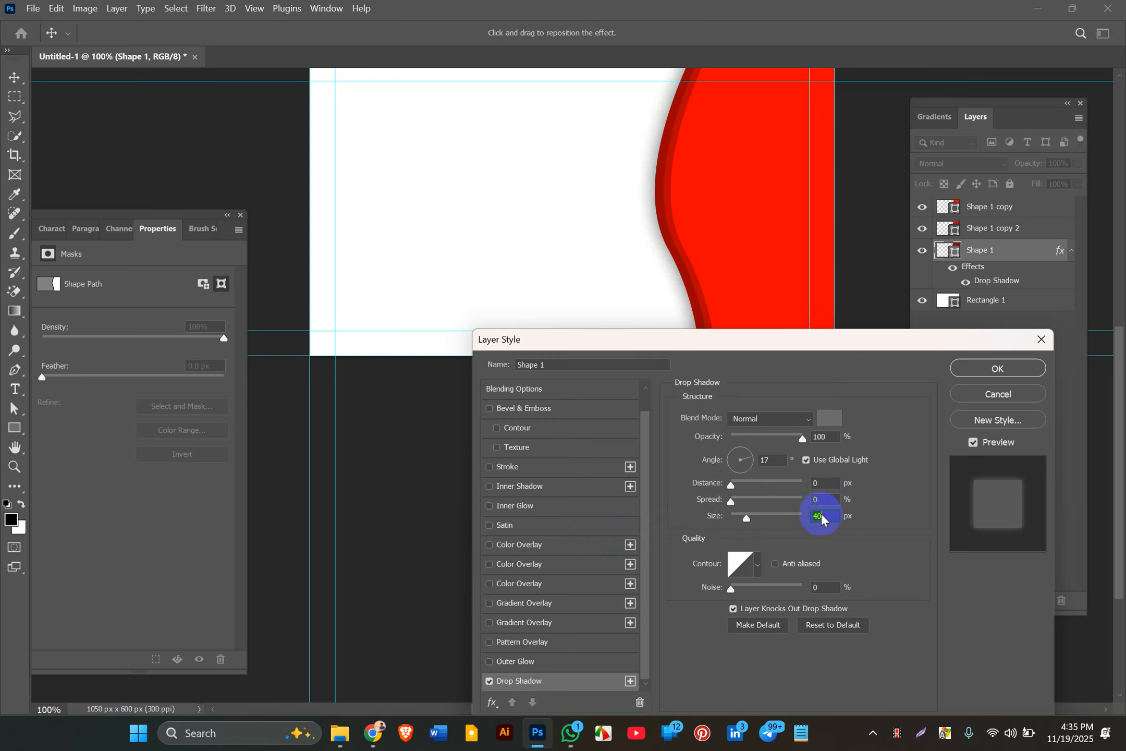
pyautogui.click(990, 365)
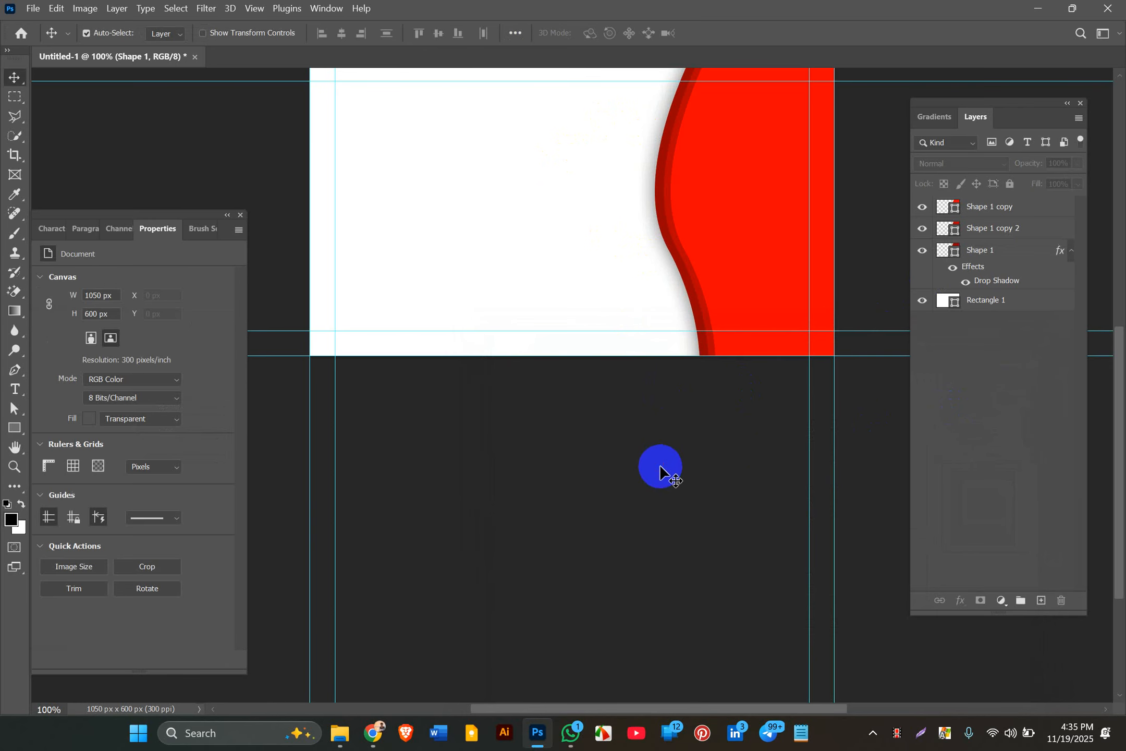
pyautogui.click(689, 305)
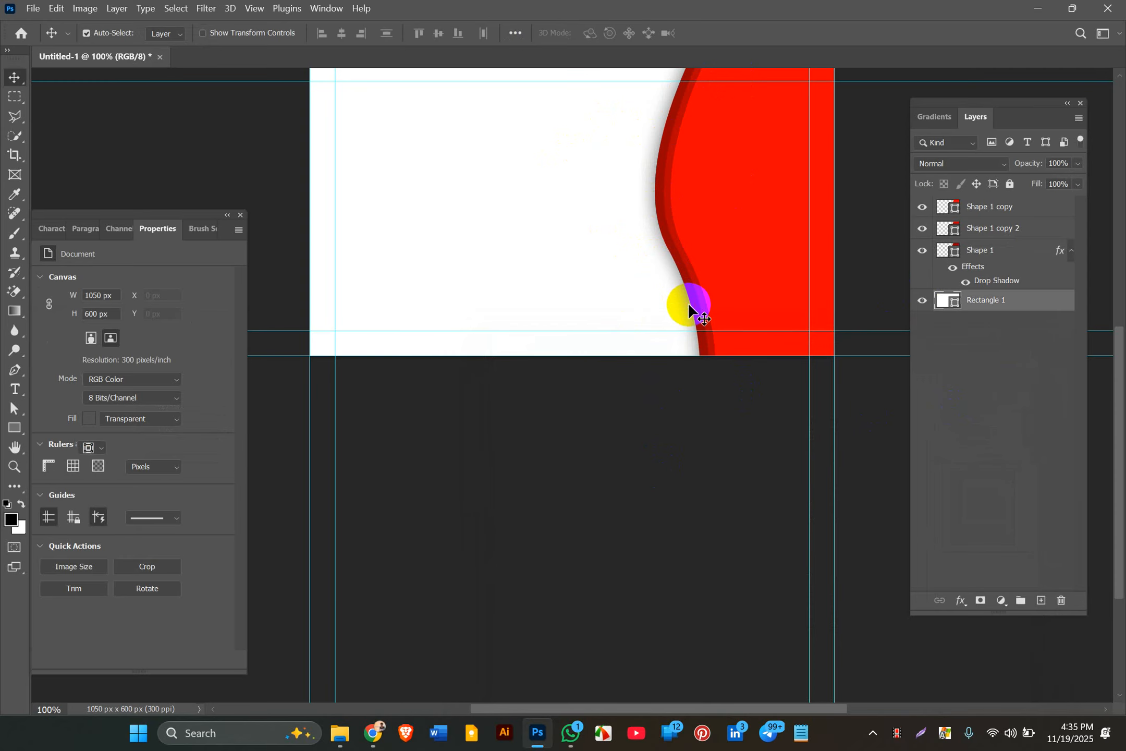
pyautogui.scroll(5, 688, 304)
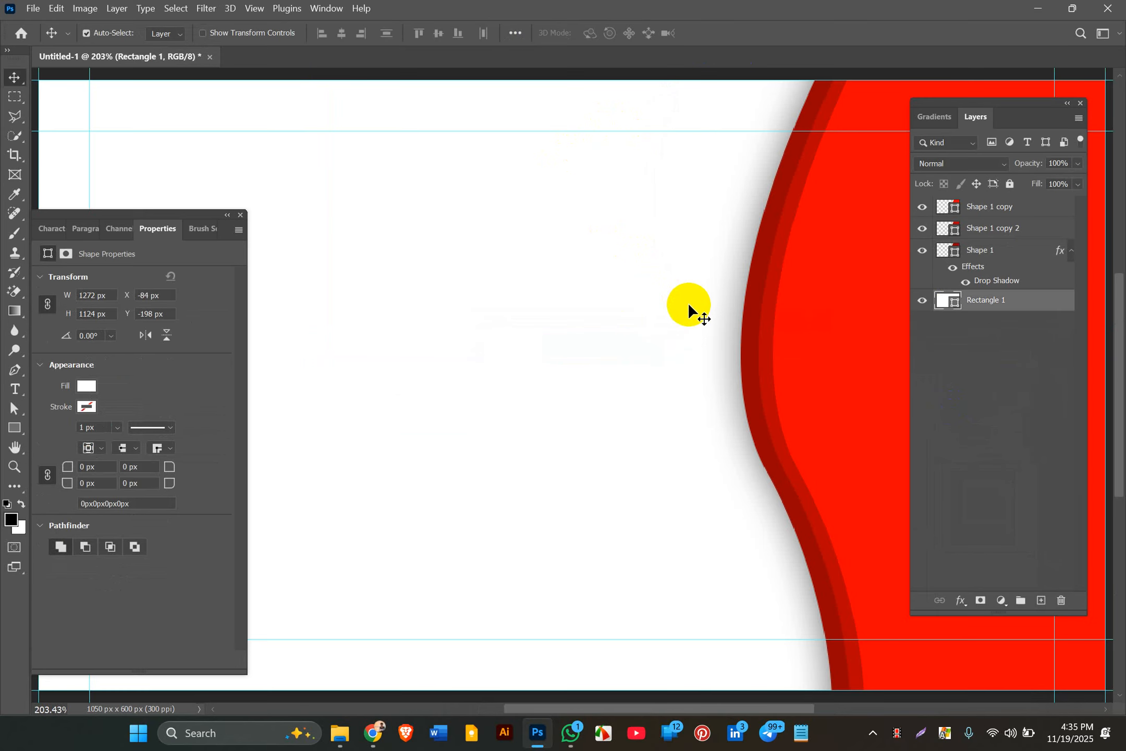
pyautogui.press('f')
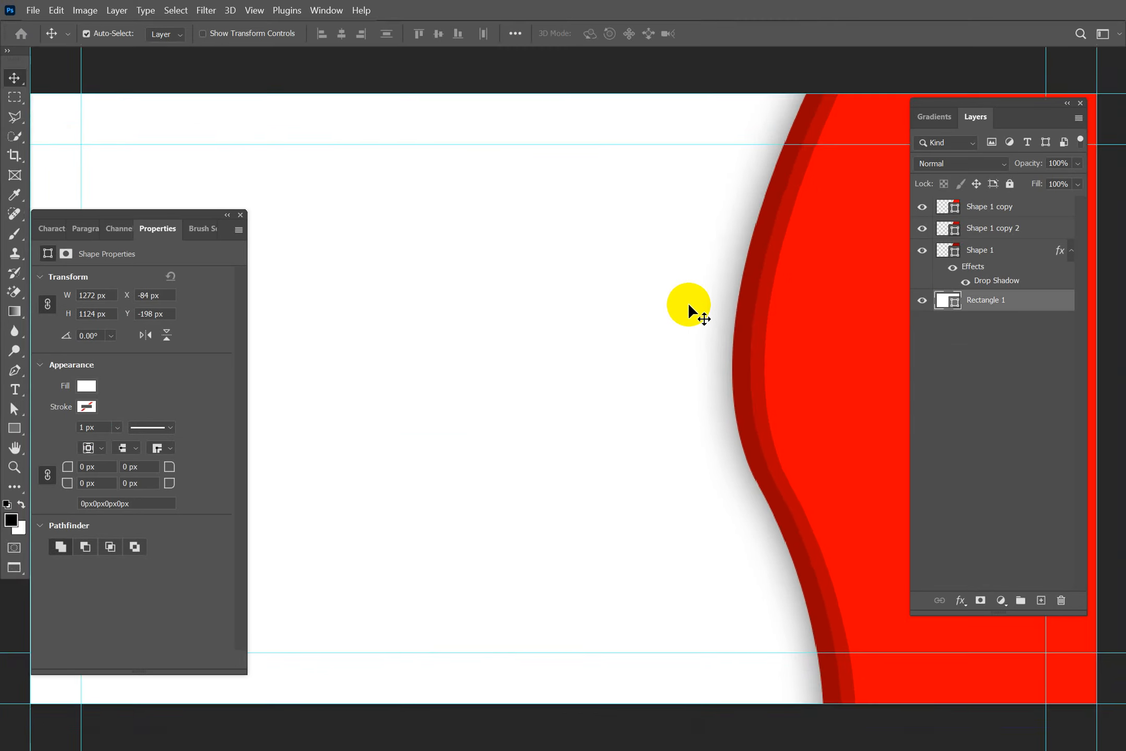
pyautogui.press('f')
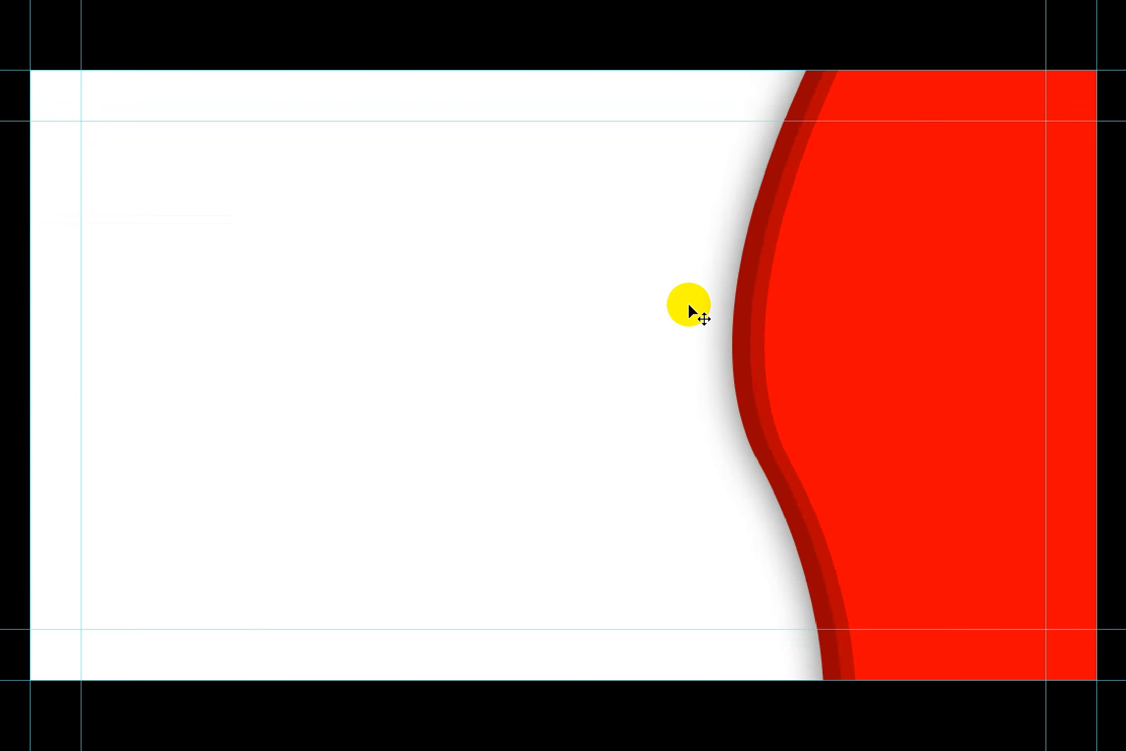
pyautogui.press('f')
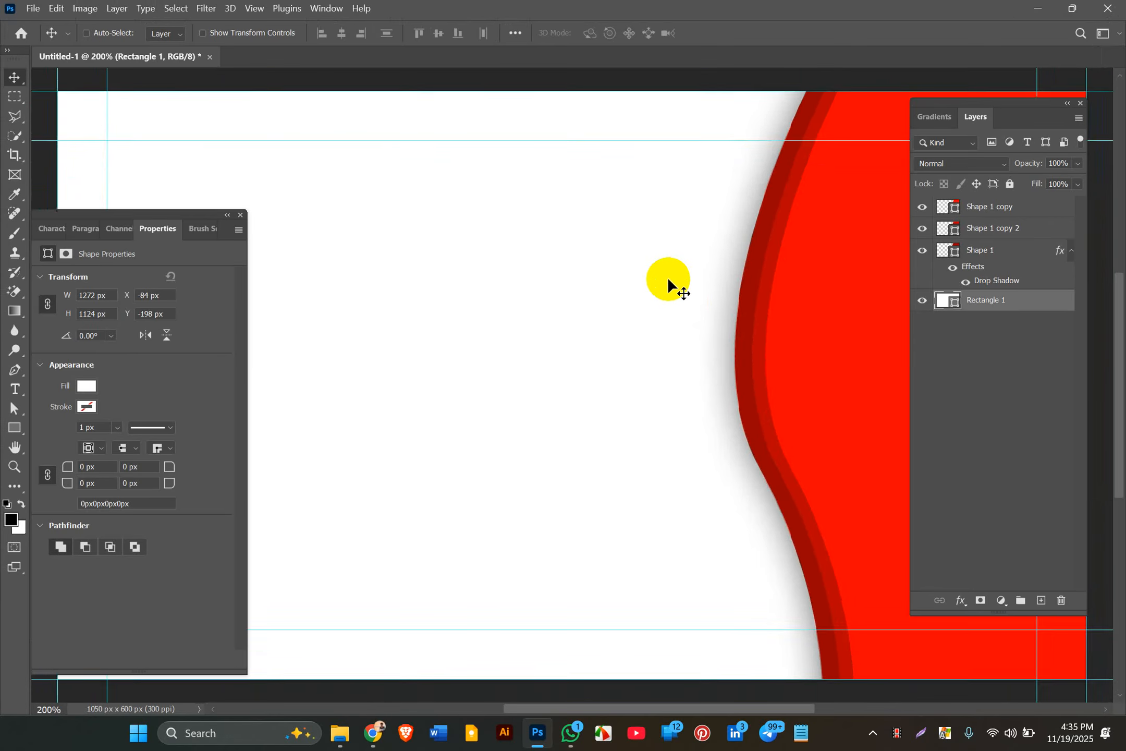
pyautogui.hotkey('ctrl', '-')
pyautogui.hotkey('ctrl', '-')
pyautogui.hotkey('ctrl', '-')
pyautogui.hotkey('ctrl', '+')
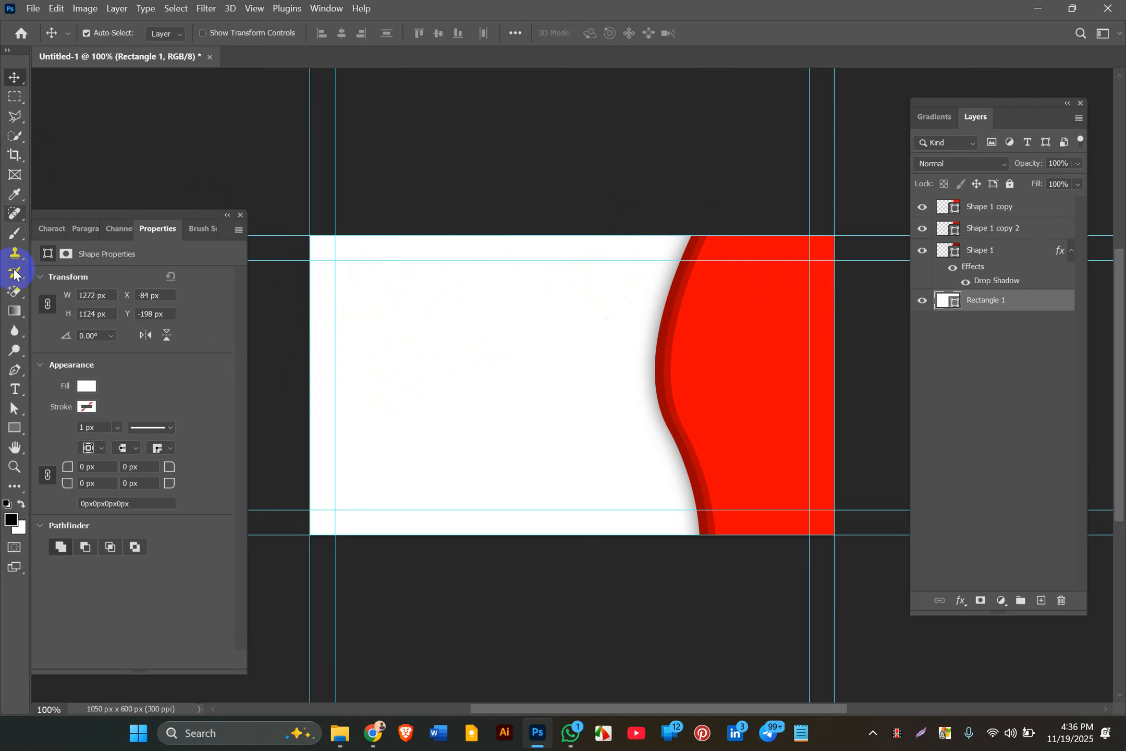
# Step: Draw a 643 × 111 px rectangle at the upper left with no fill and a black stroke
pyautogui.click(11, 427)
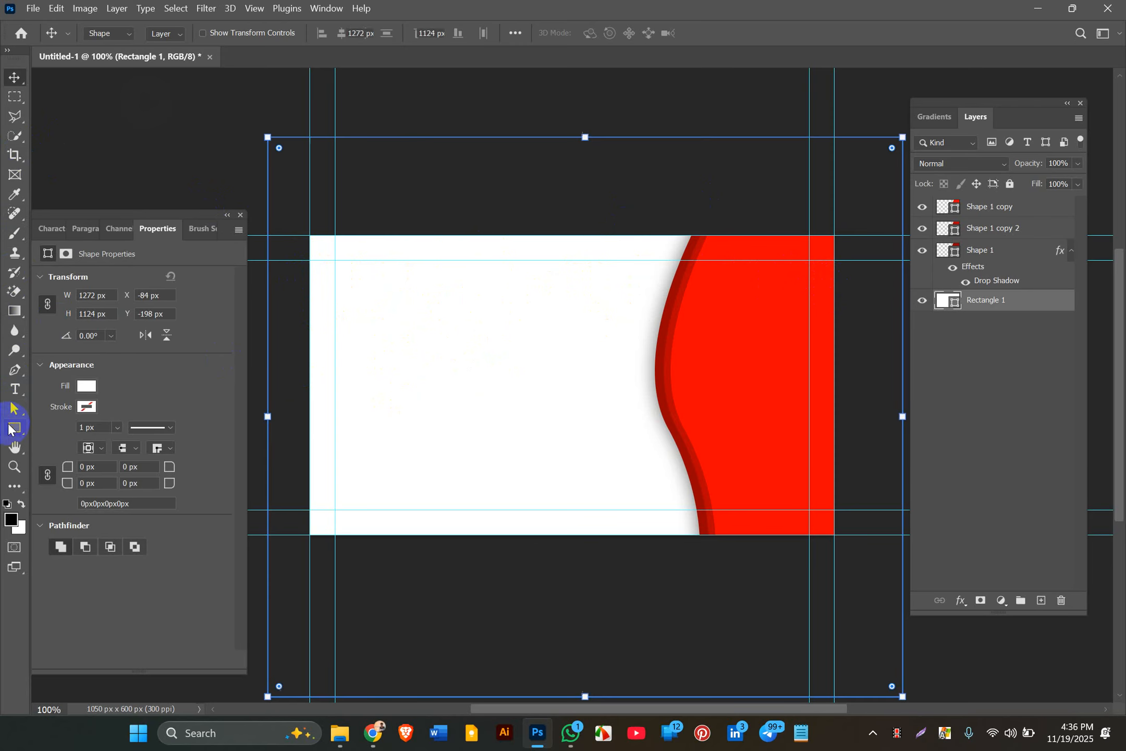
pyautogui.moveTo(288, 267); pyautogui.dragTo(609, 322)
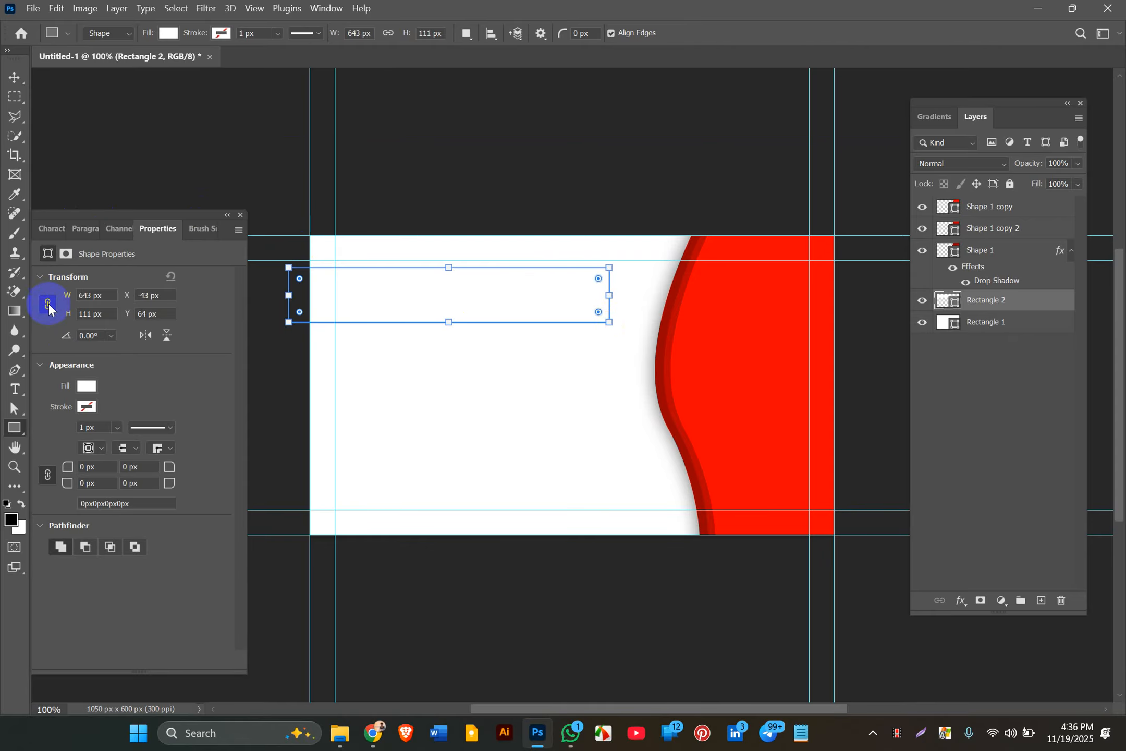
pyautogui.click(87, 389)
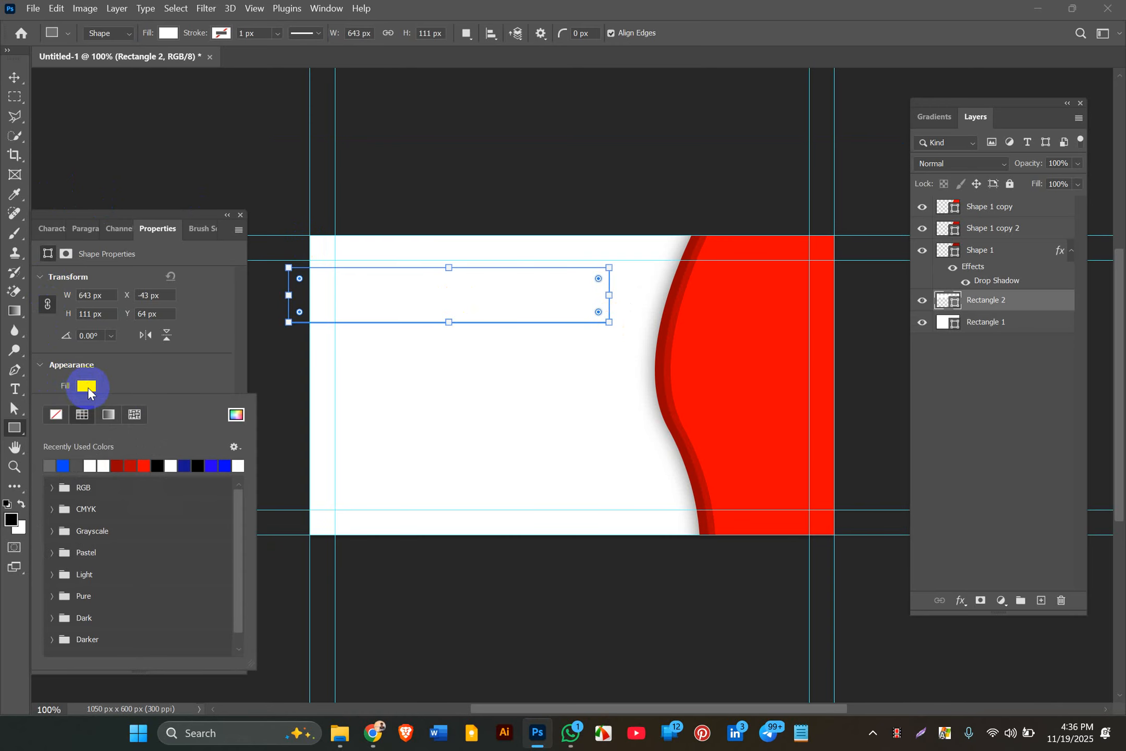
pyautogui.click(58, 414)
pyautogui.click(133, 367)
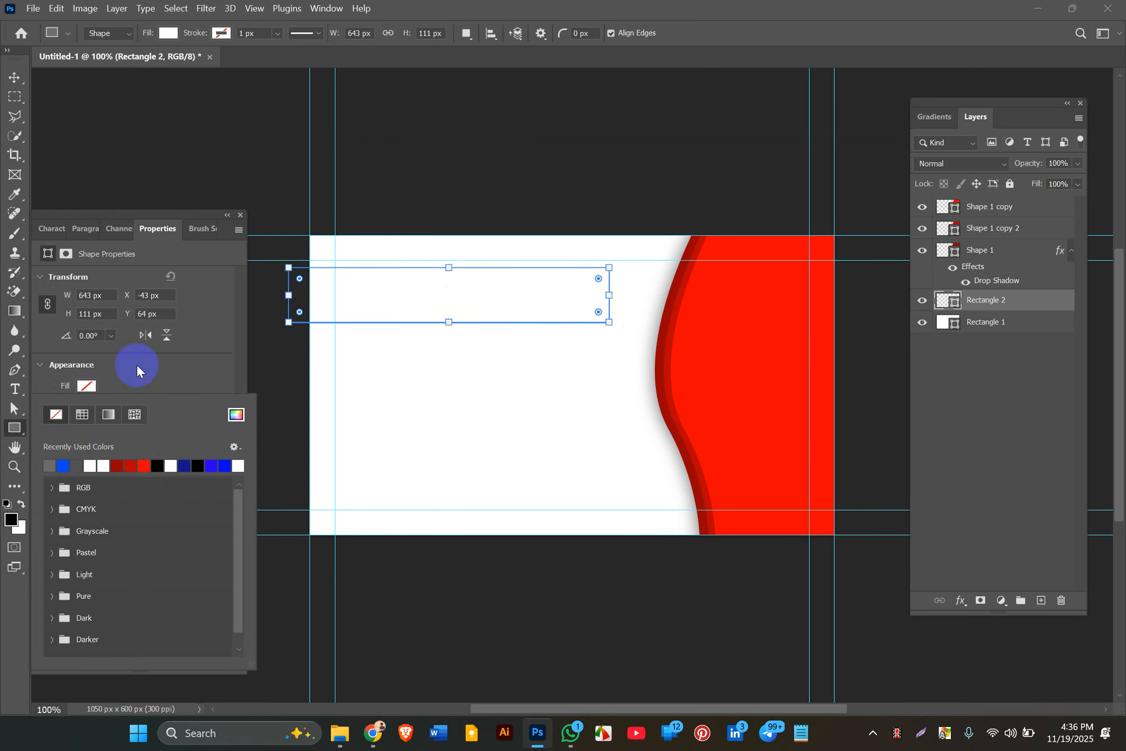
pyautogui.click(87, 407)
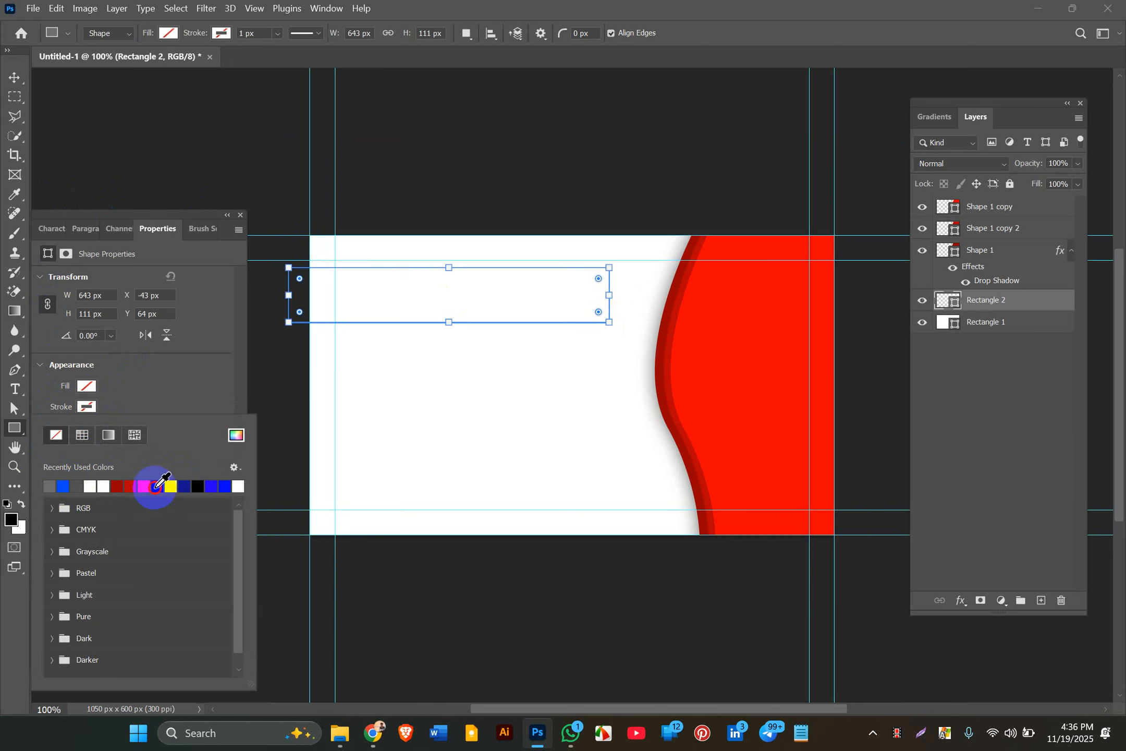
pyautogui.click(156, 486)
pyautogui.click(14, 83)
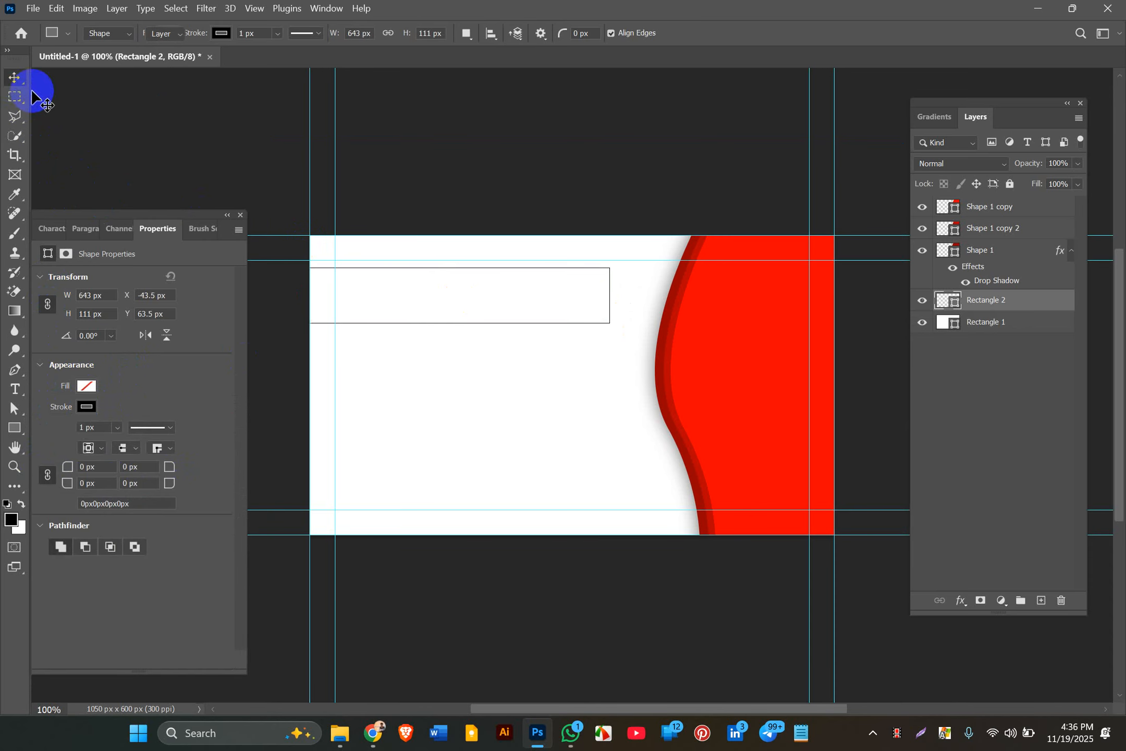
pyautogui.click(168, 111)
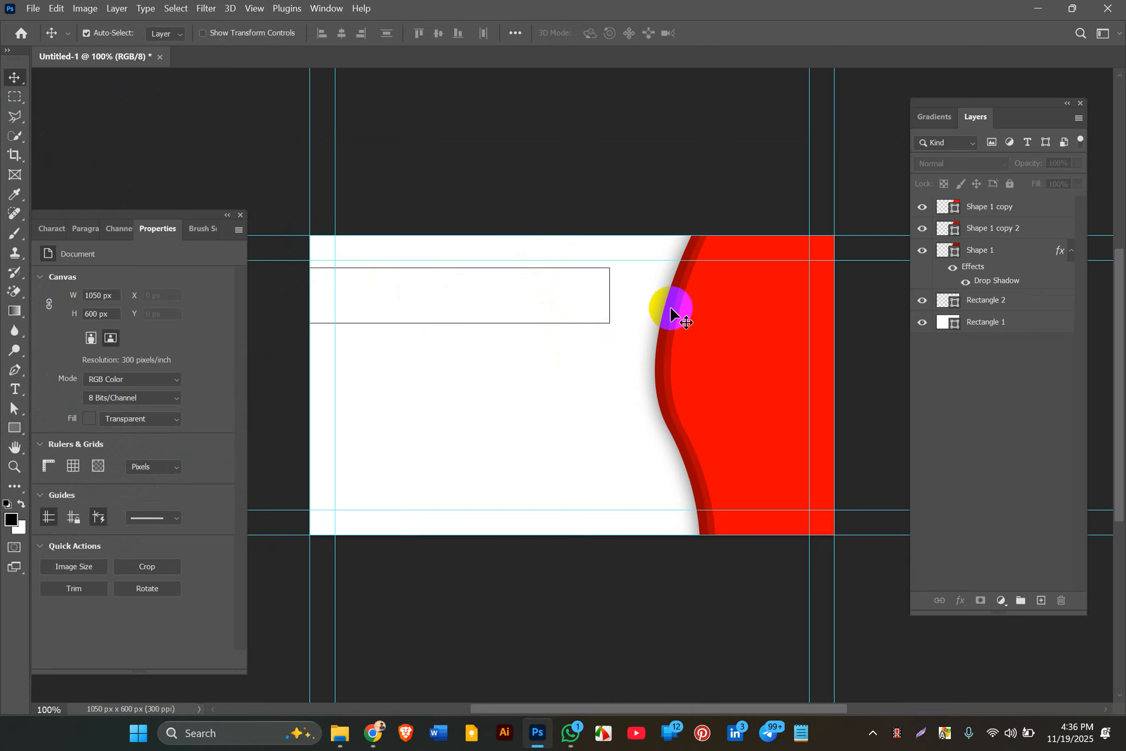
# Step: Select the three red wave shape layers together
pyautogui.click(489, 321)
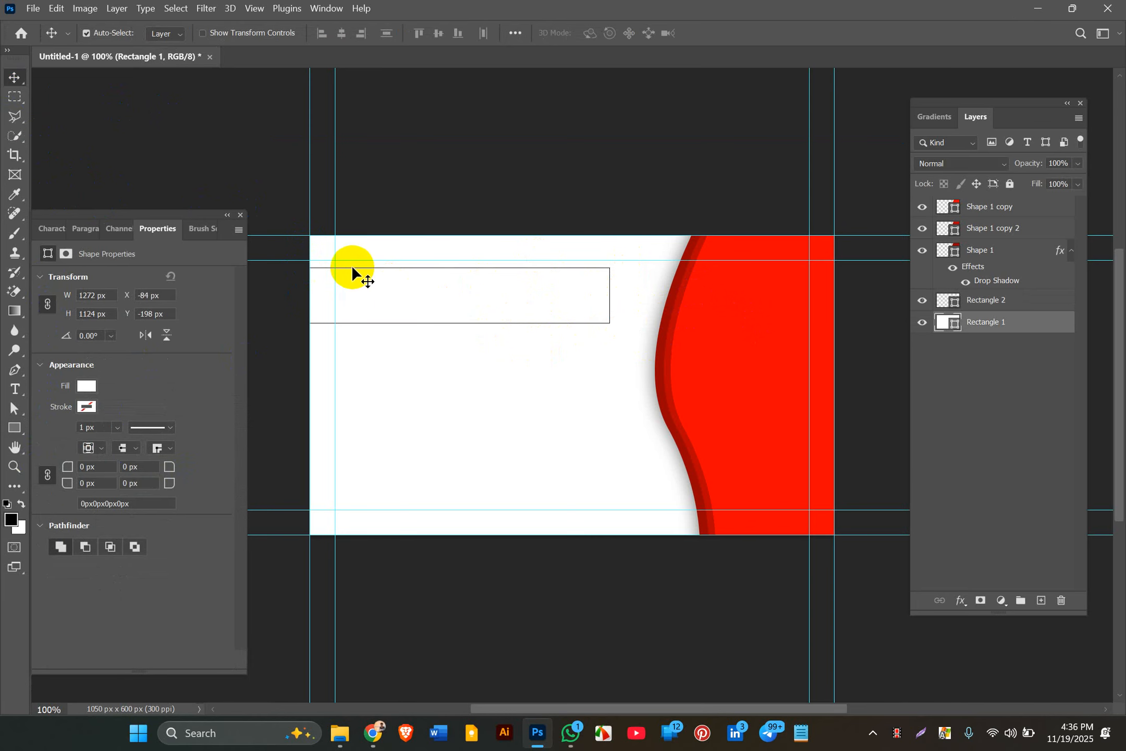
pyautogui.click(922, 322)
pyautogui.click(922, 322)
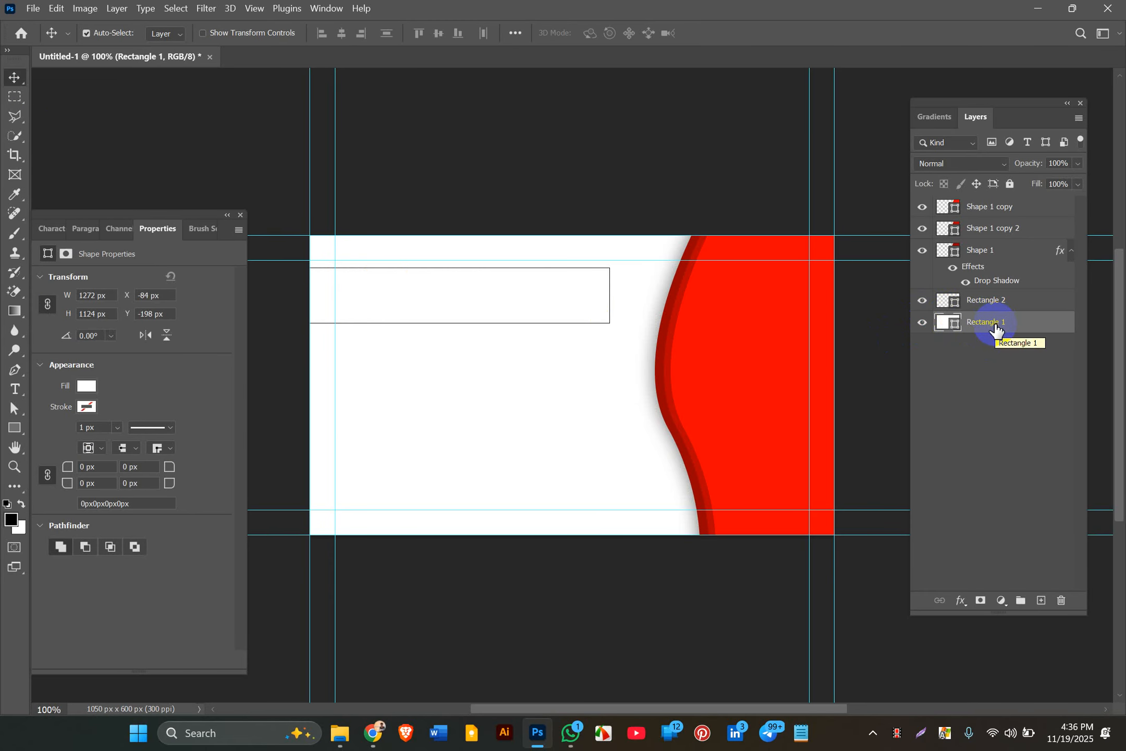
pyautogui.click(978, 255)
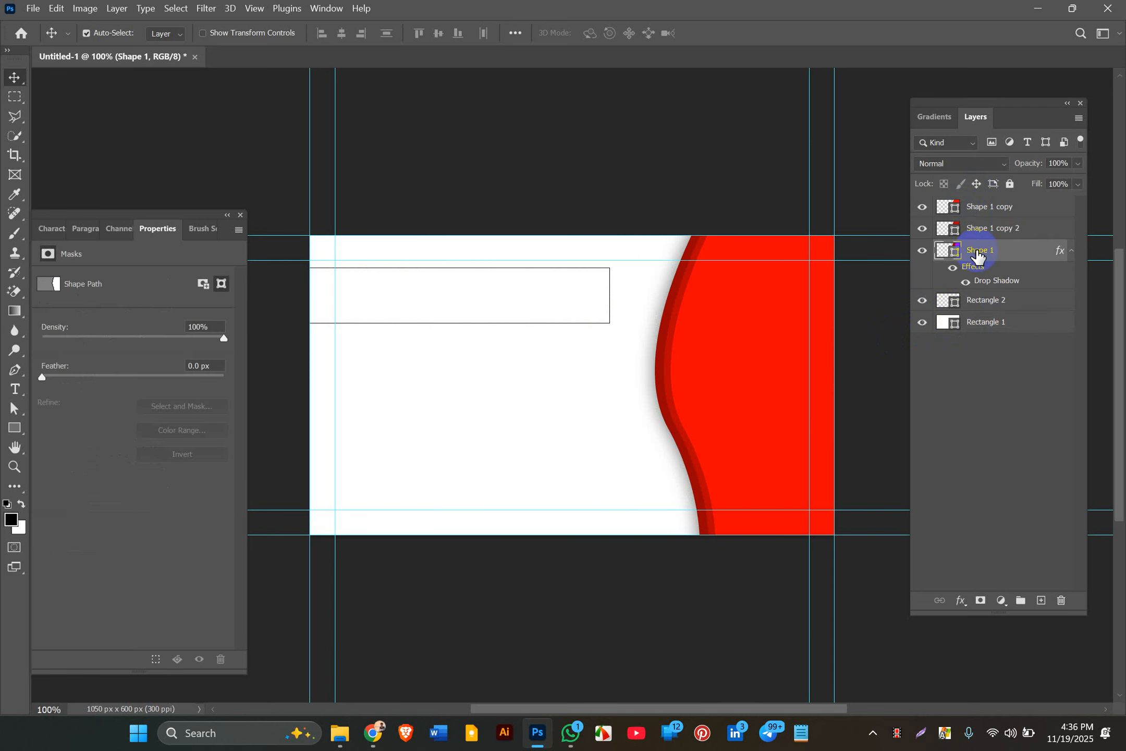
pyautogui.keyDown('shift'); pyautogui.click(990, 206); pyautogui.keyUp('shift')
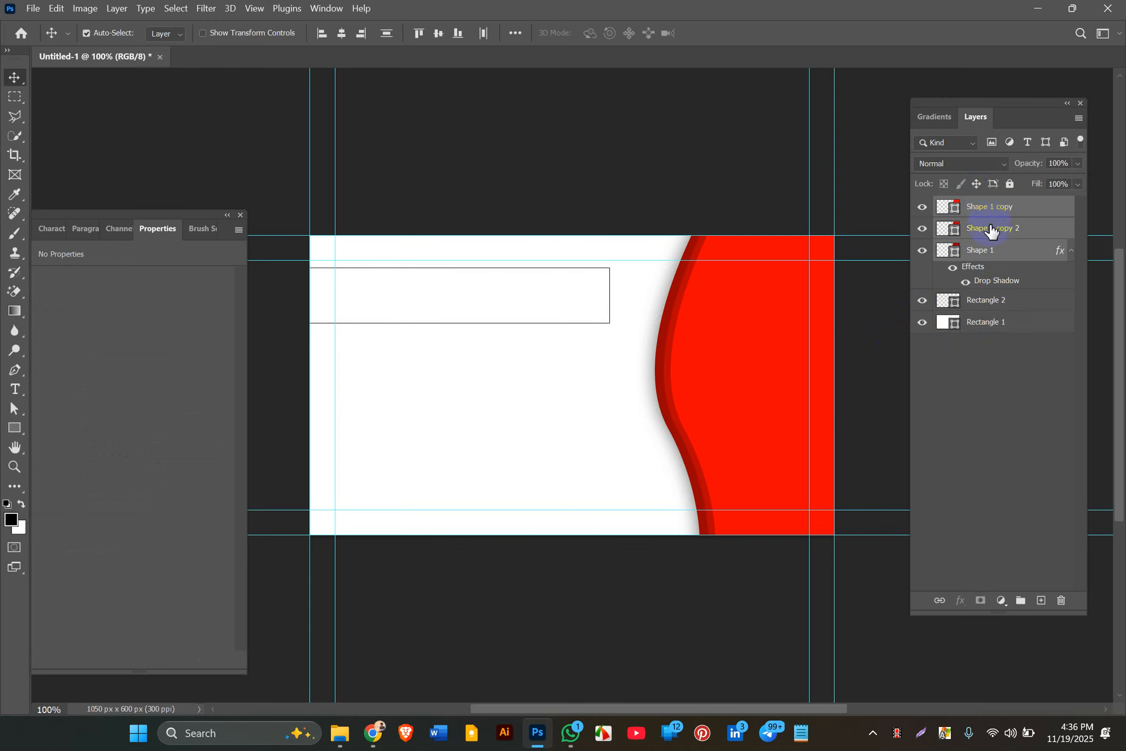
pyautogui.click(995, 204)
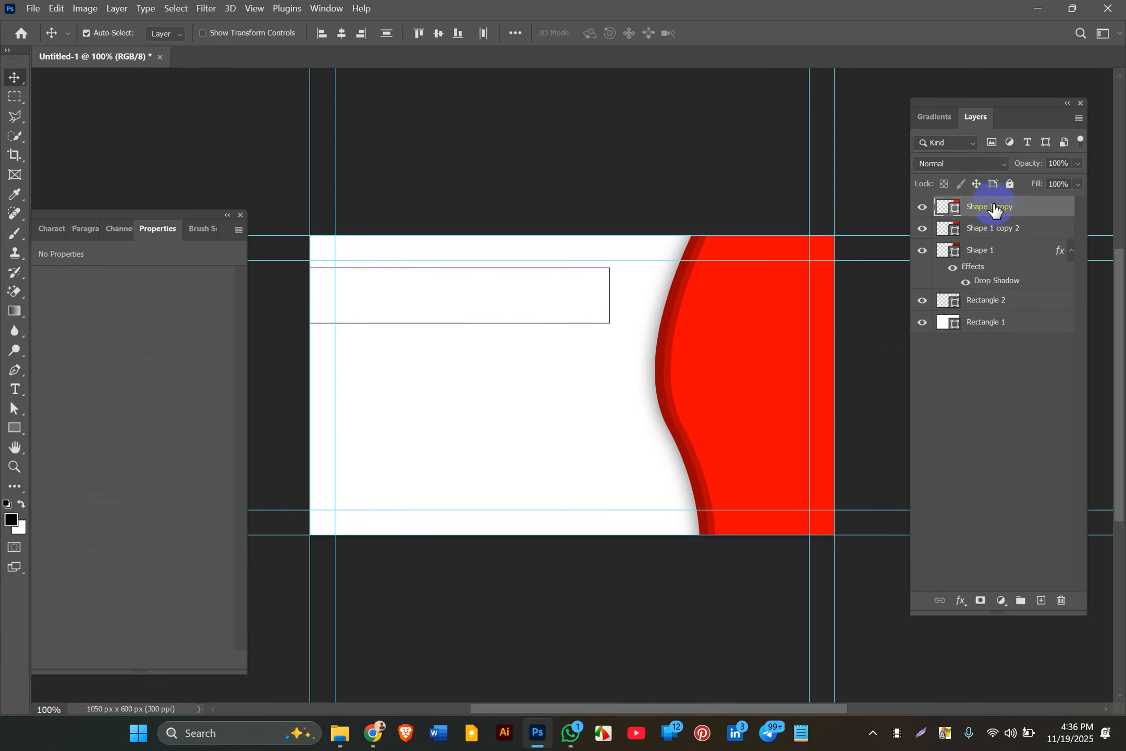
pyautogui.keyDown('shift'); pyautogui.click(978, 260); pyautogui.keyUp('shift')
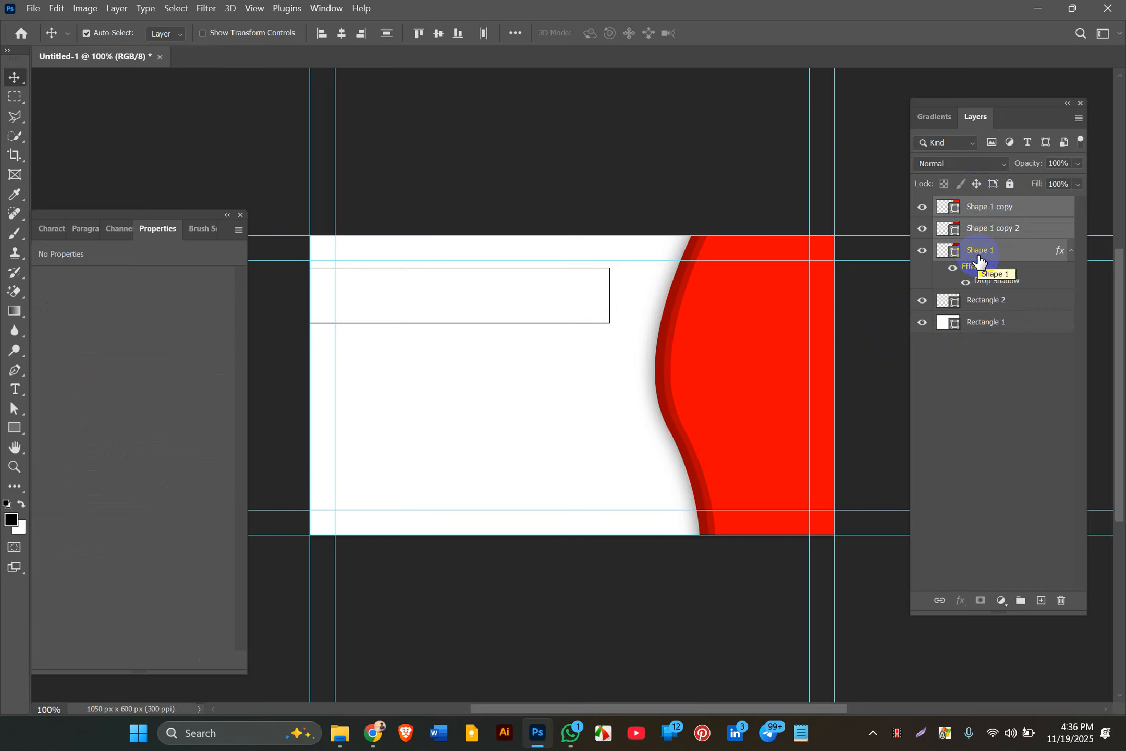
pyautogui.click(992, 208)
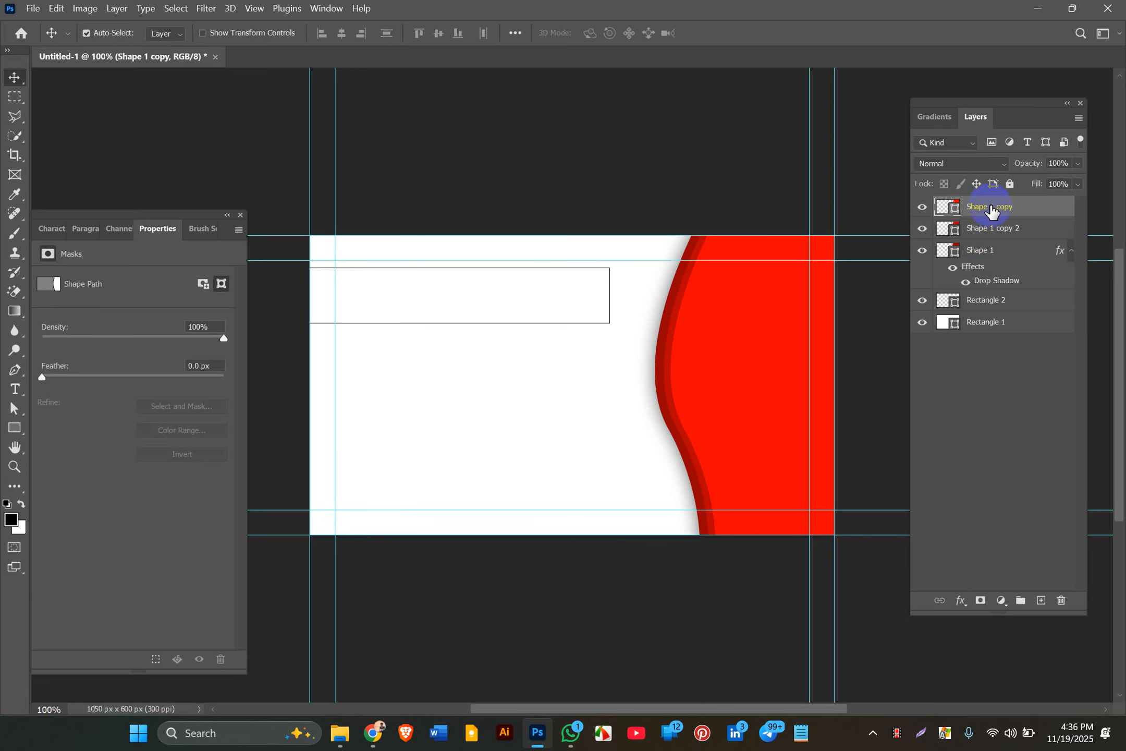
pyautogui.keyDown('ctrl'); pyautogui.click(985, 255); pyautogui.keyUp('ctrl')
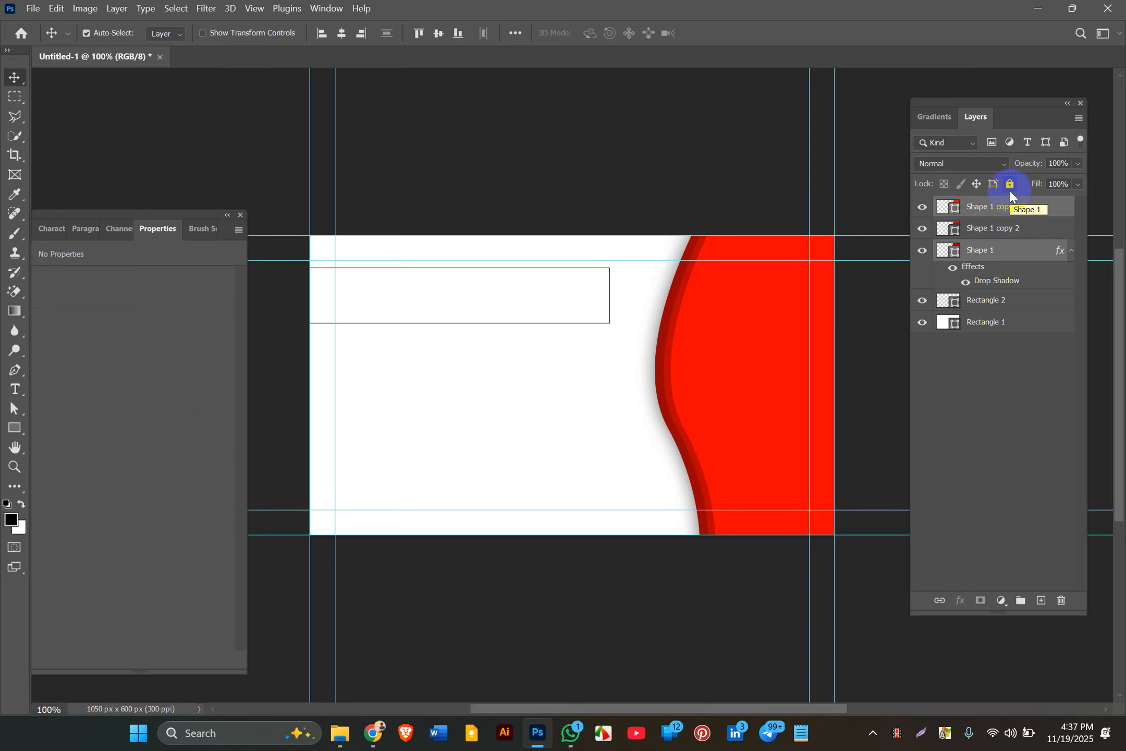
pyautogui.click(996, 212)
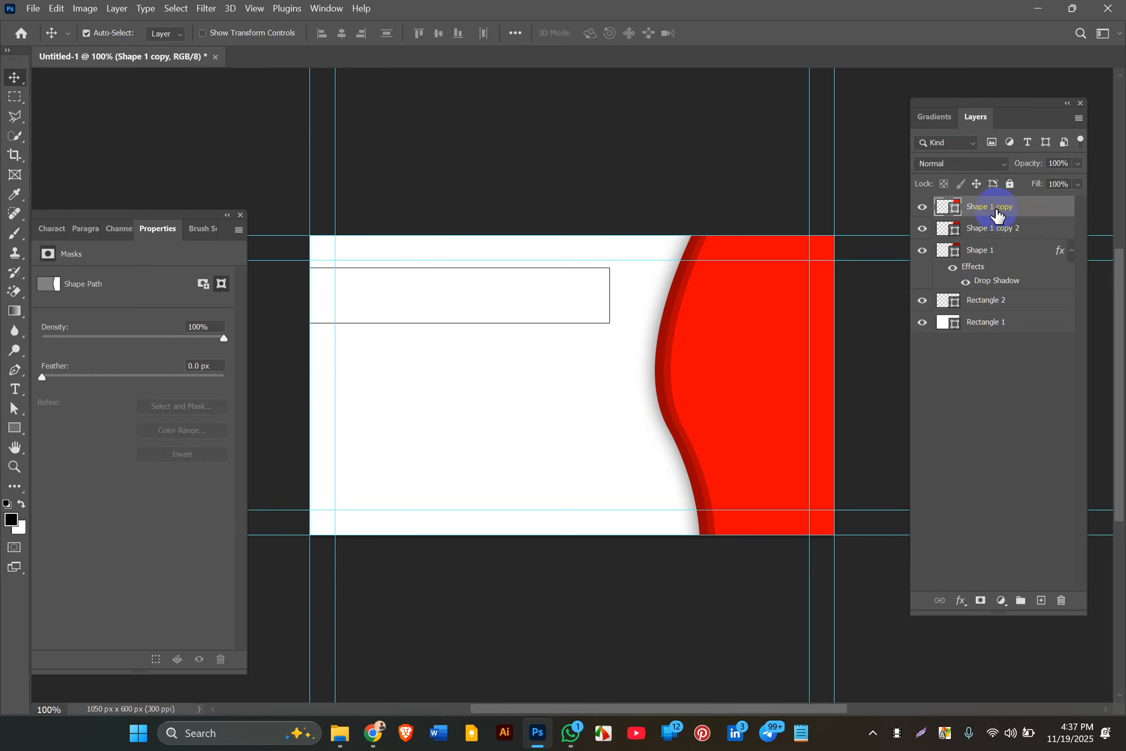
pyautogui.keyDown('shift'); pyautogui.click(979, 258); pyautogui.keyUp('shift')
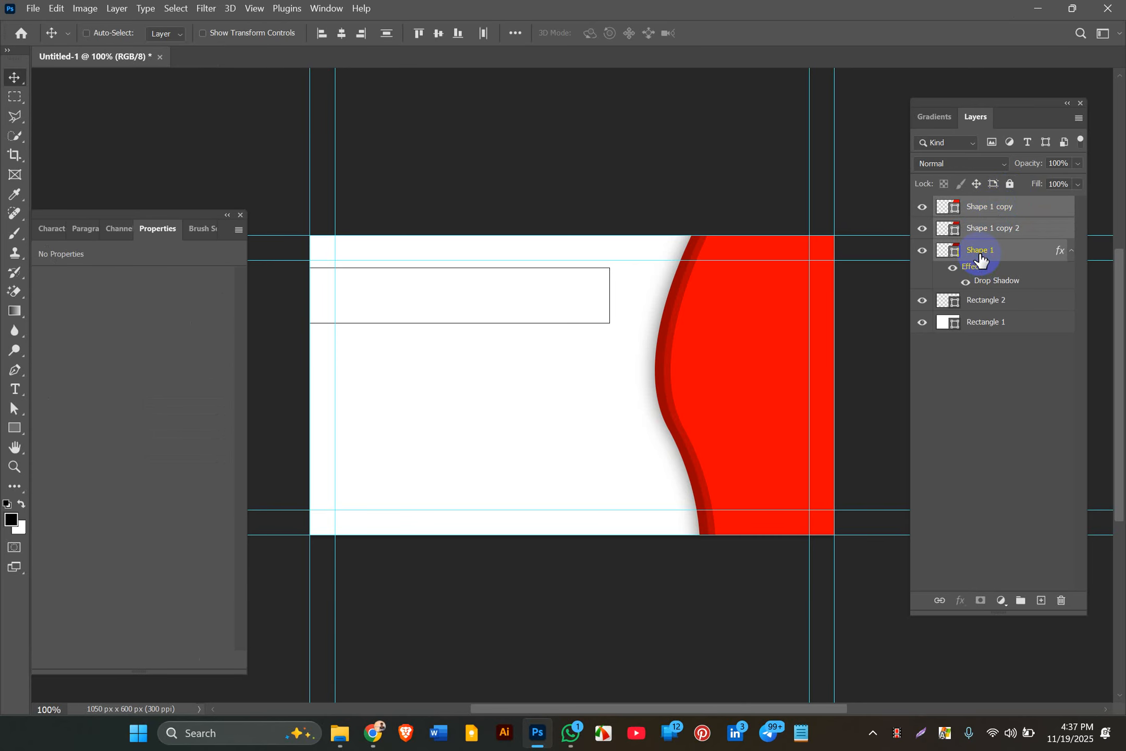
# Step: Group the wave layers into a group named 1 and lock it
pyautogui.hotkey('ctrl', 'g')
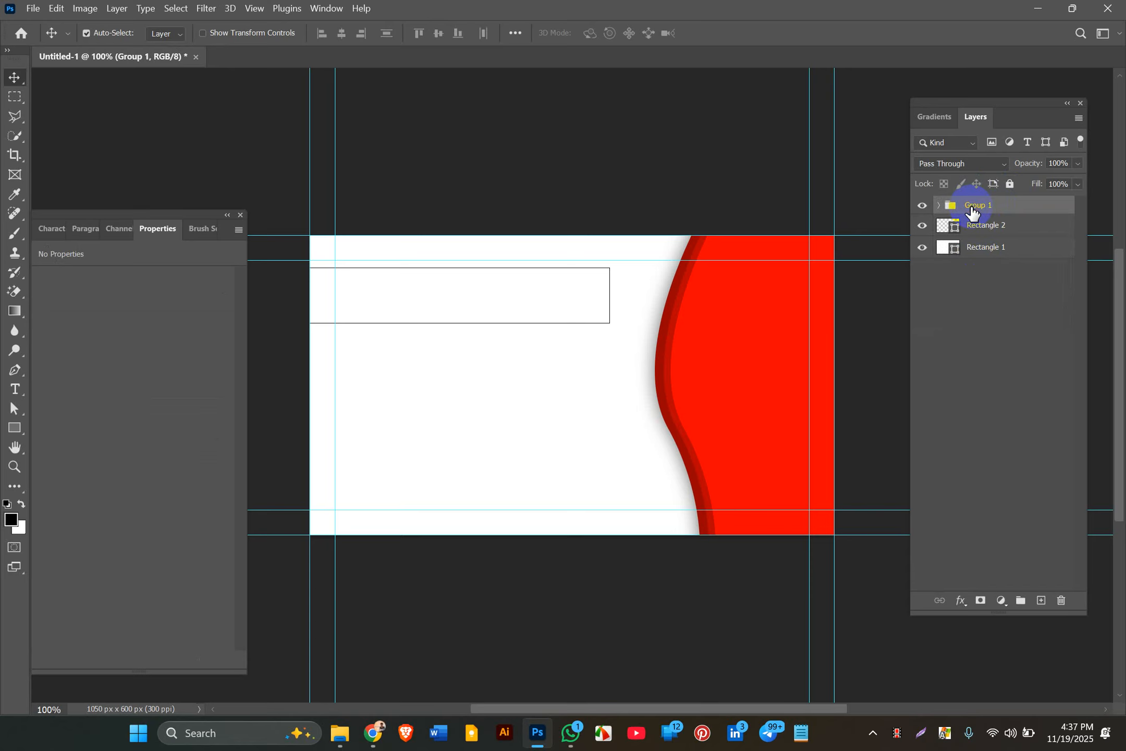
pyautogui.doubleClick(973, 205)
pyautogui.press('Return')
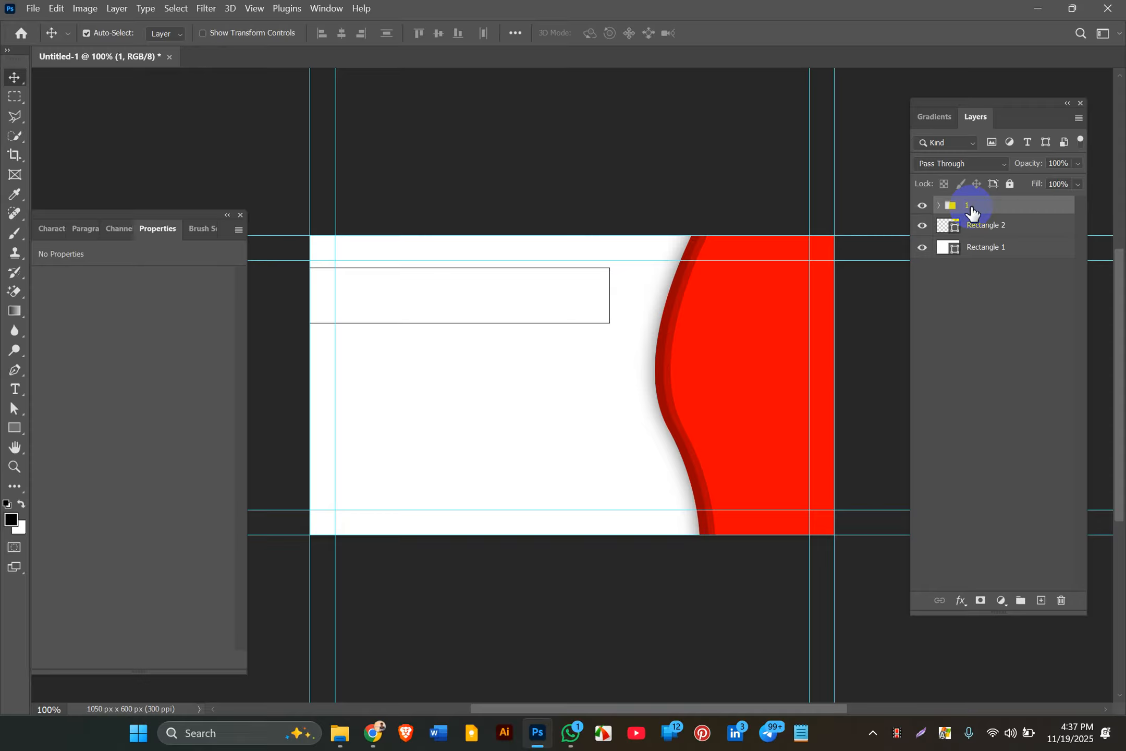
pyautogui.click(964, 227)
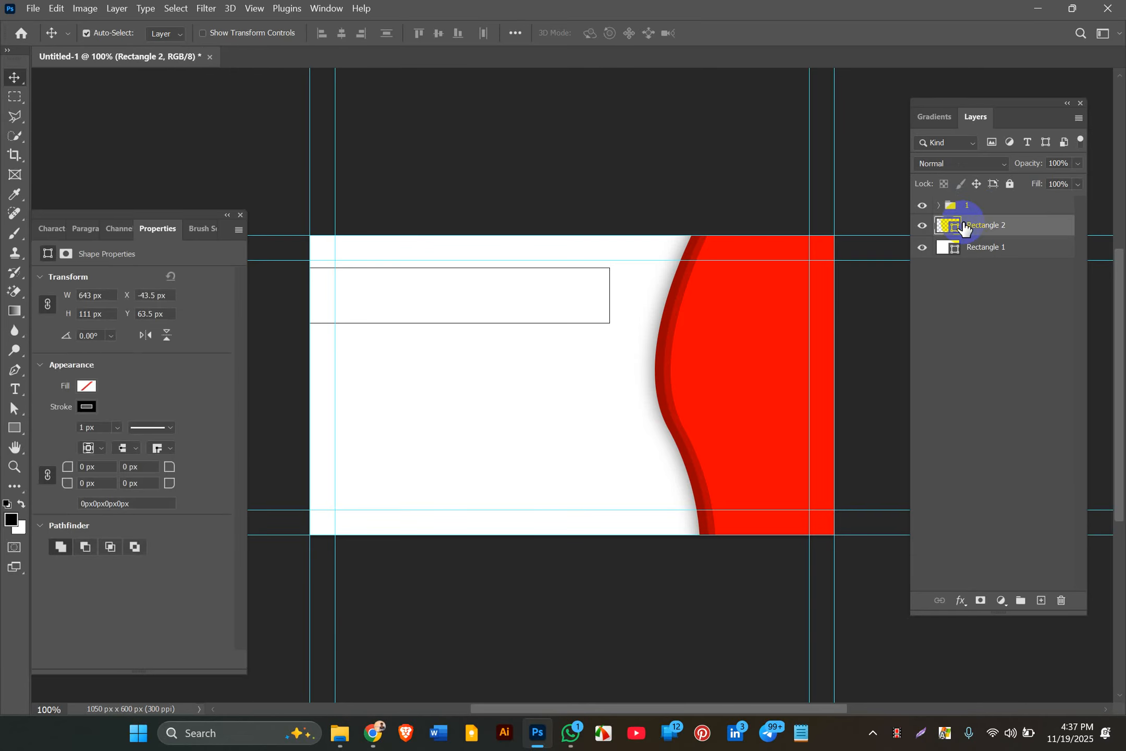
pyautogui.click(970, 205)
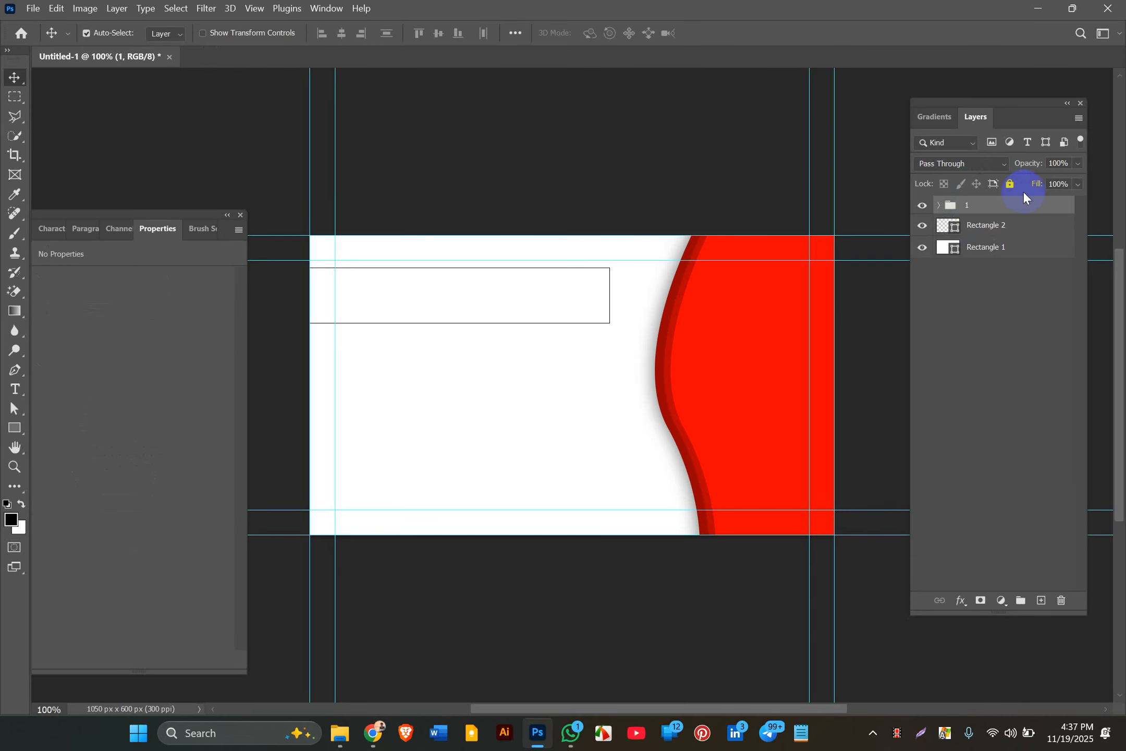
pyautogui.click(1009, 184)
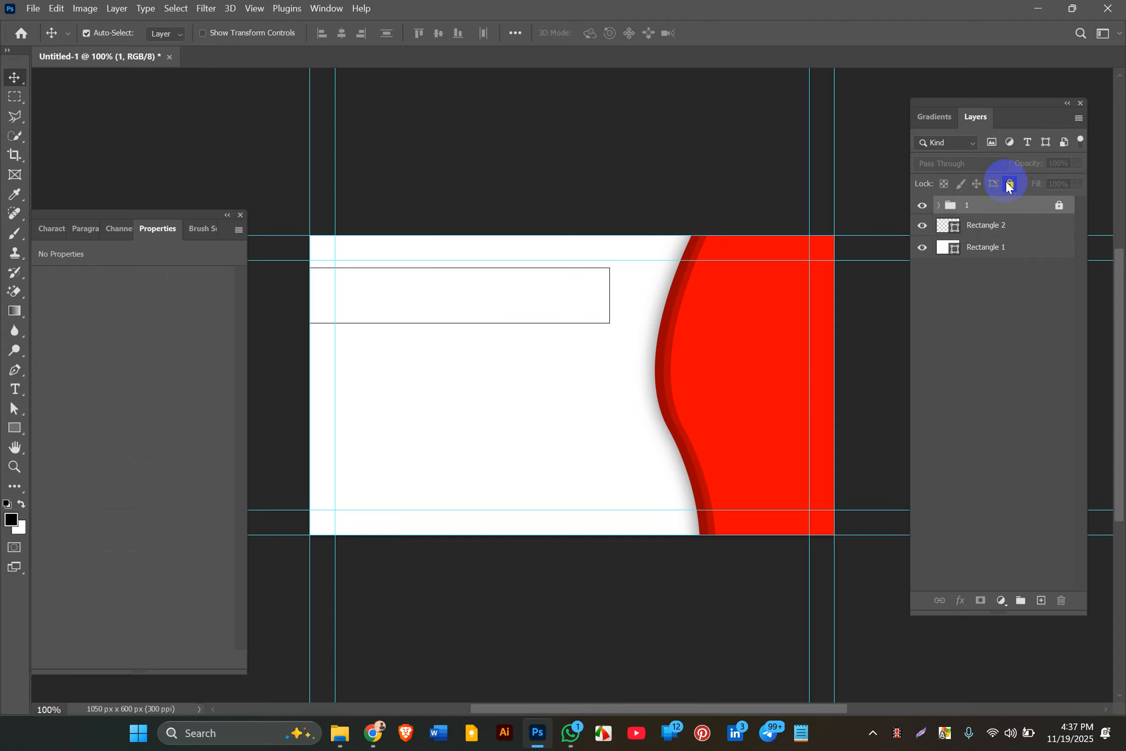
# Step: Put Rectangle 1 into its own group named bg and lock it
pyautogui.click(1014, 257)
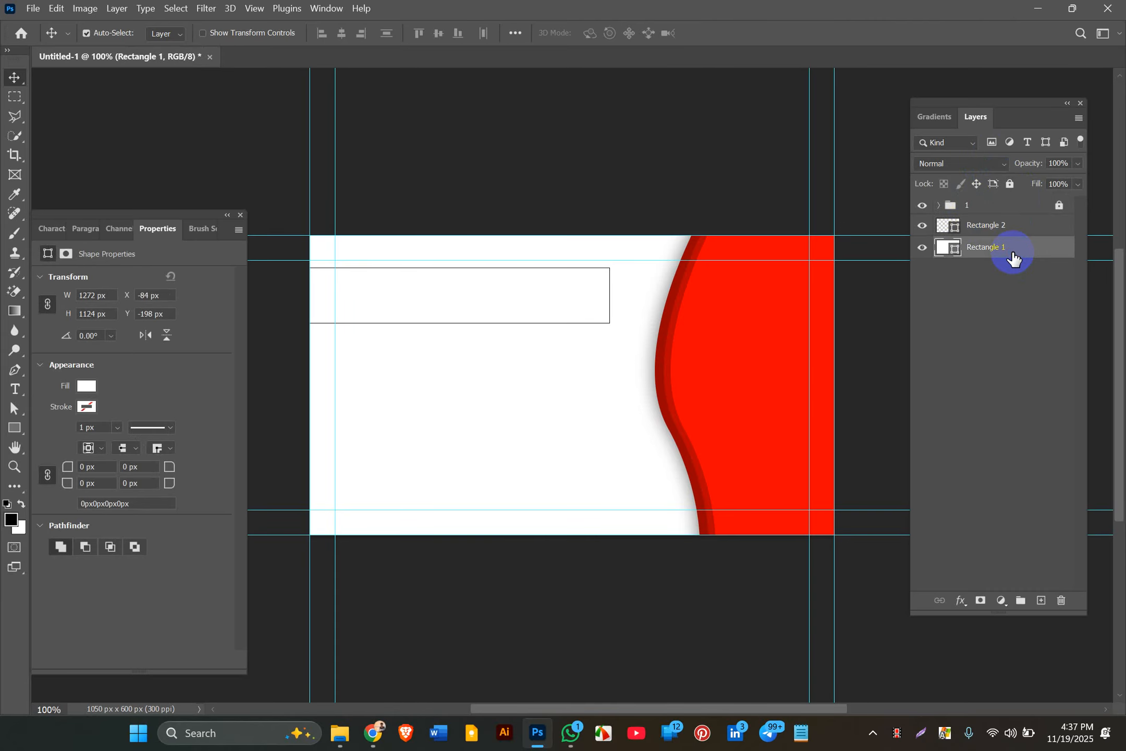
pyautogui.hotkey('ctrl', 'g')
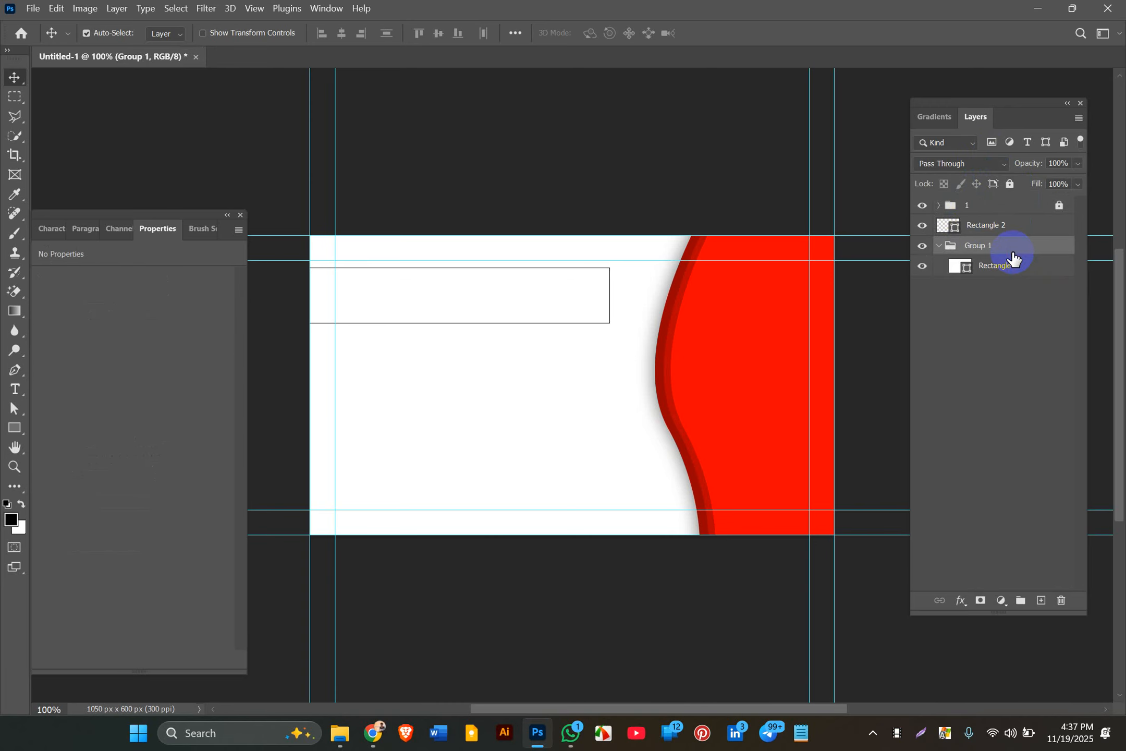
pyautogui.doubleClick(973, 256)
pyautogui.write('bg')
pyautogui.press('Return')
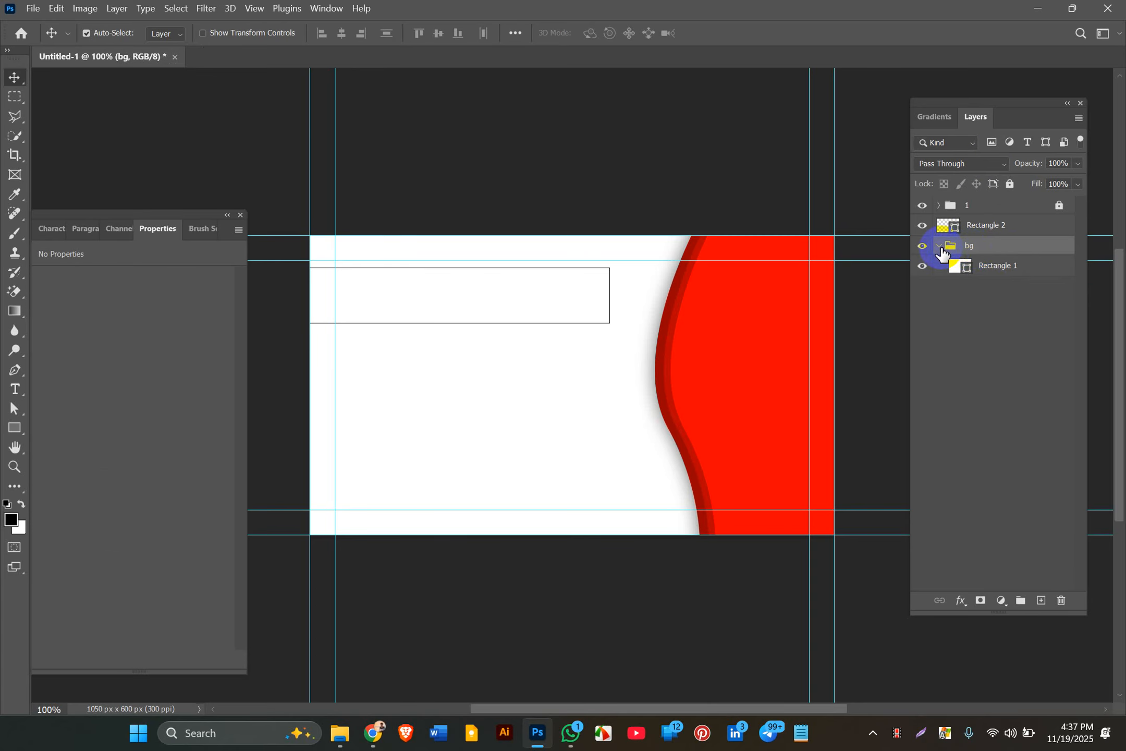
pyautogui.click(939, 246)
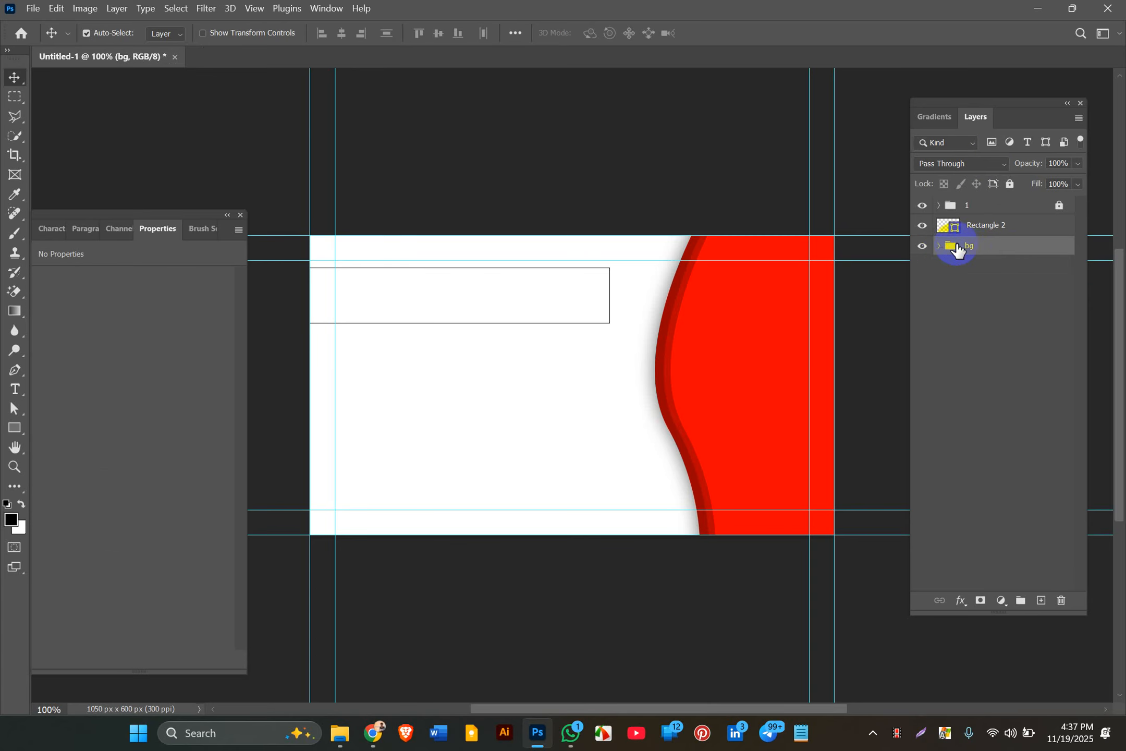
pyautogui.click(1010, 183)
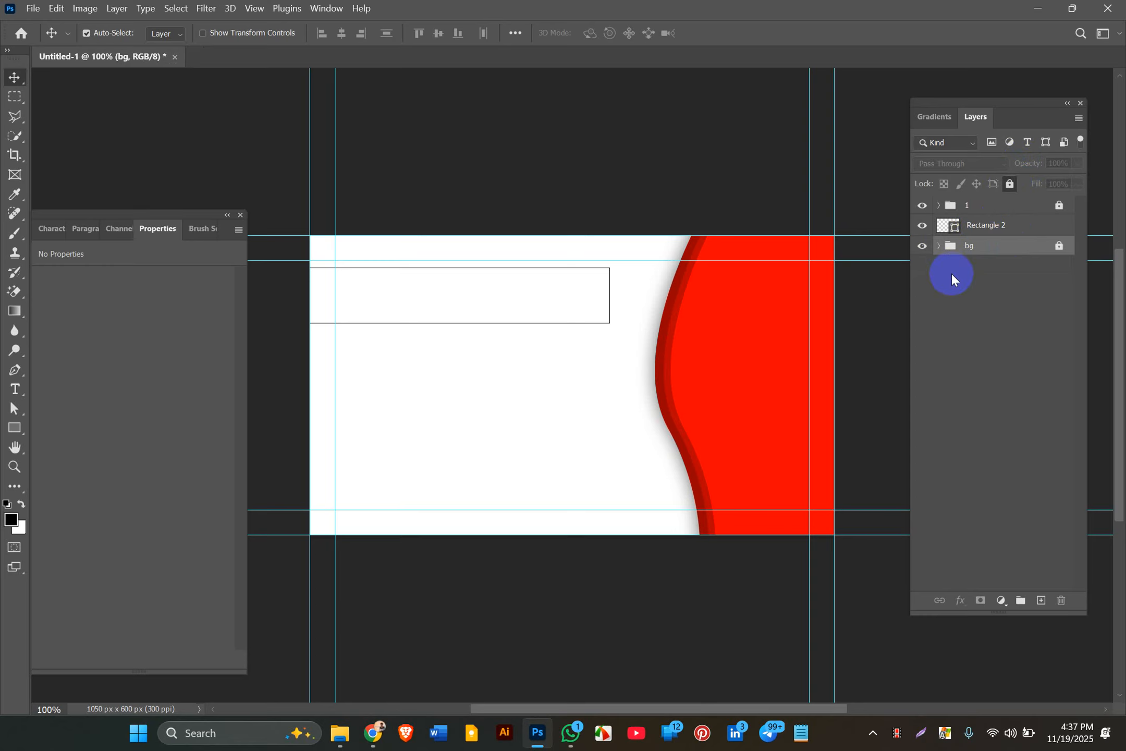
pyautogui.click(975, 226)
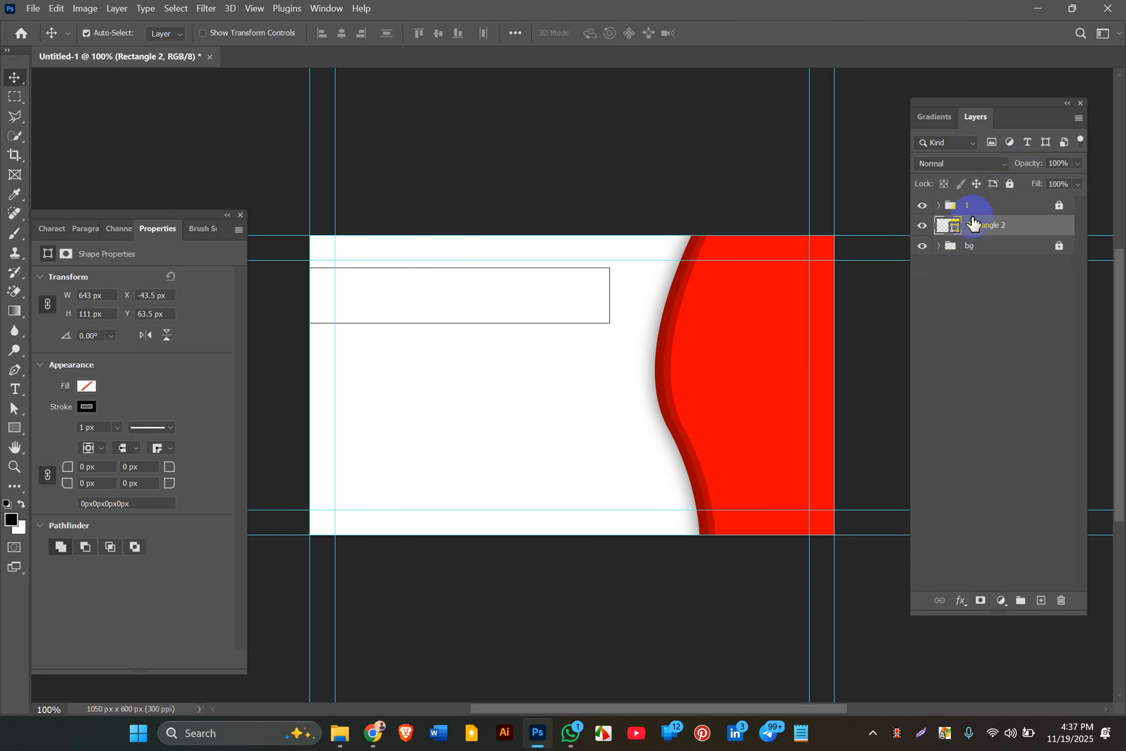
# Step: Give Rectangle 2 a dashed outline 2 px thick
pyautogui.click(170, 427)
pyautogui.click(151, 504)
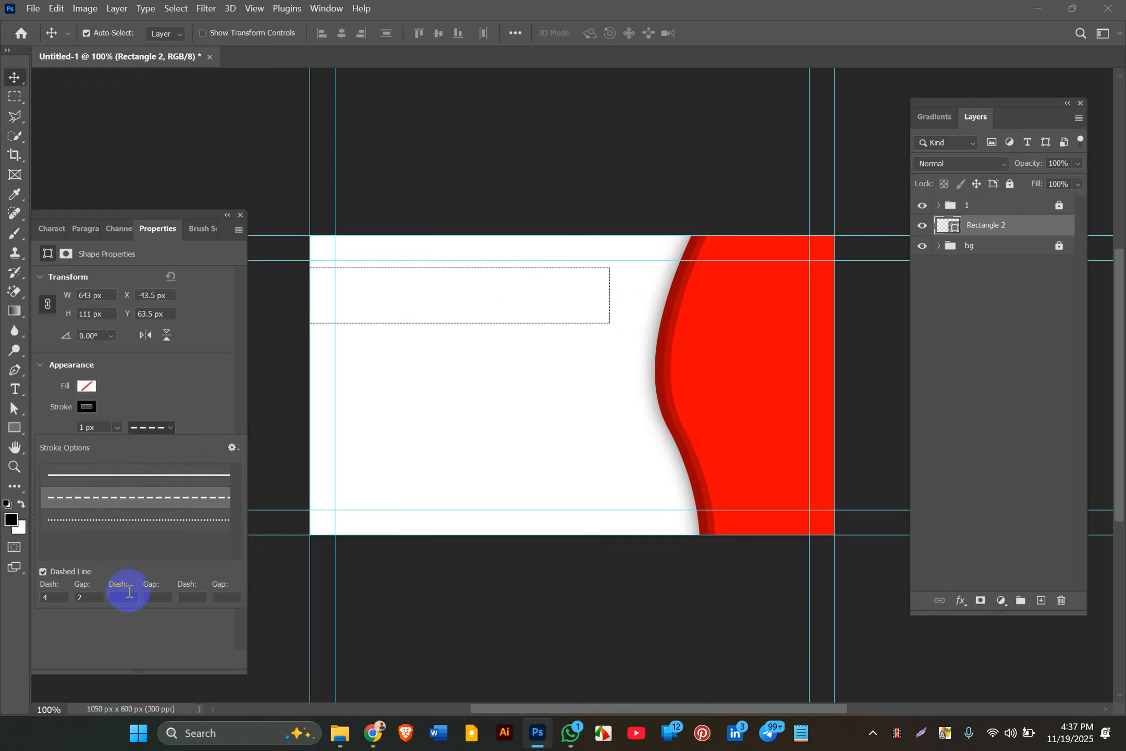
pyautogui.click(132, 520)
pyautogui.click(127, 498)
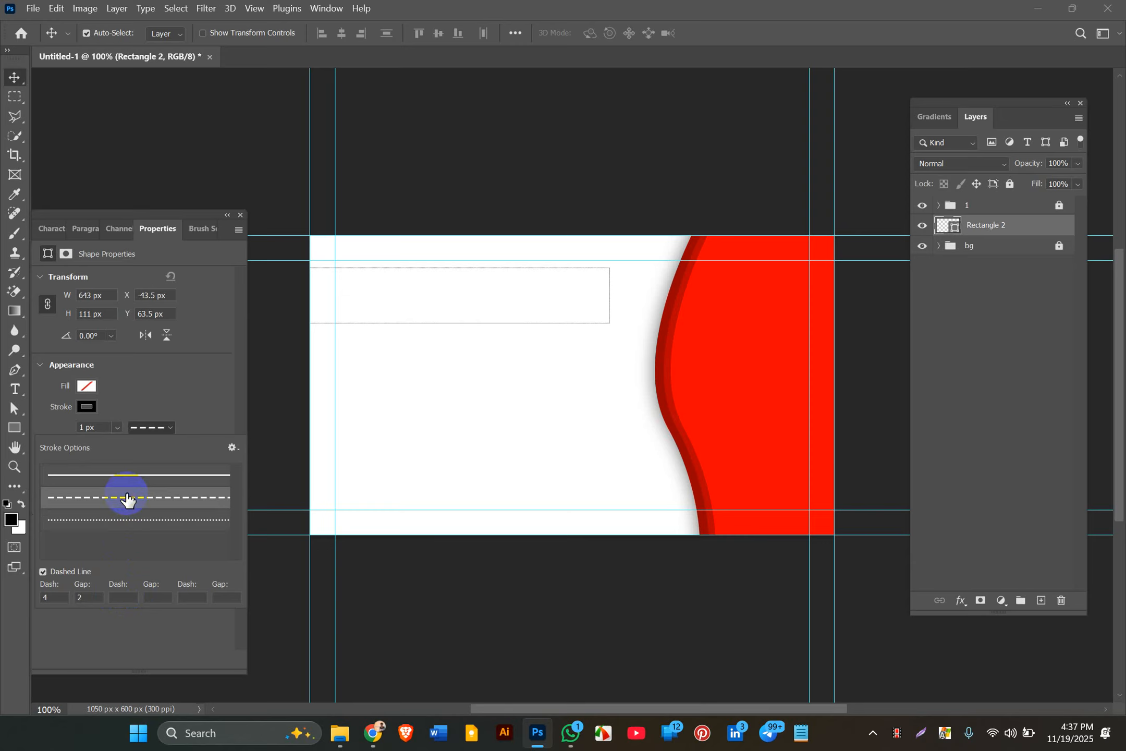
pyautogui.click(112, 429)
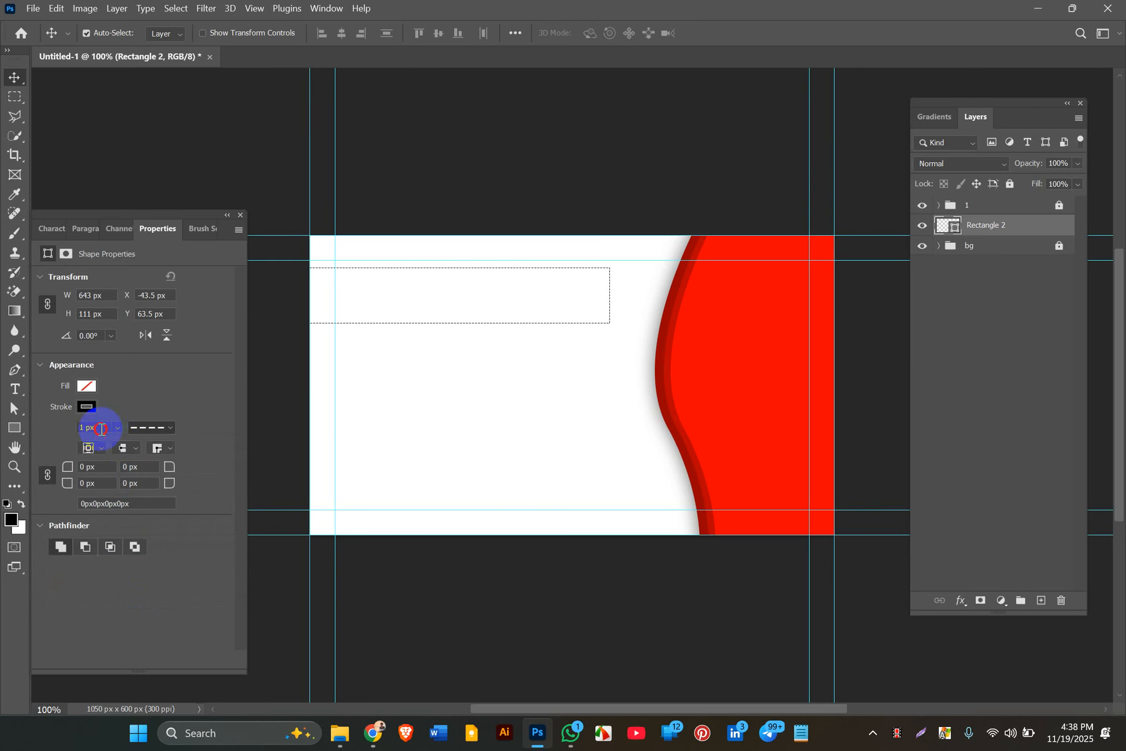
pyautogui.click(78, 430)
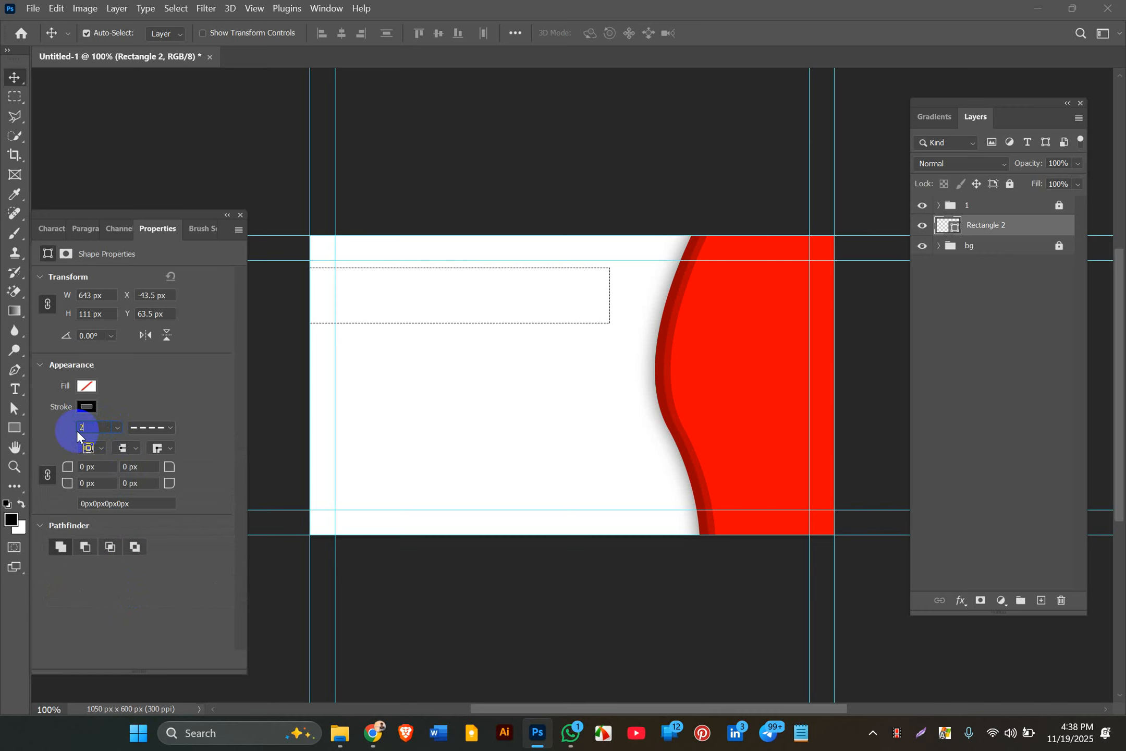
pyautogui.press('Return')
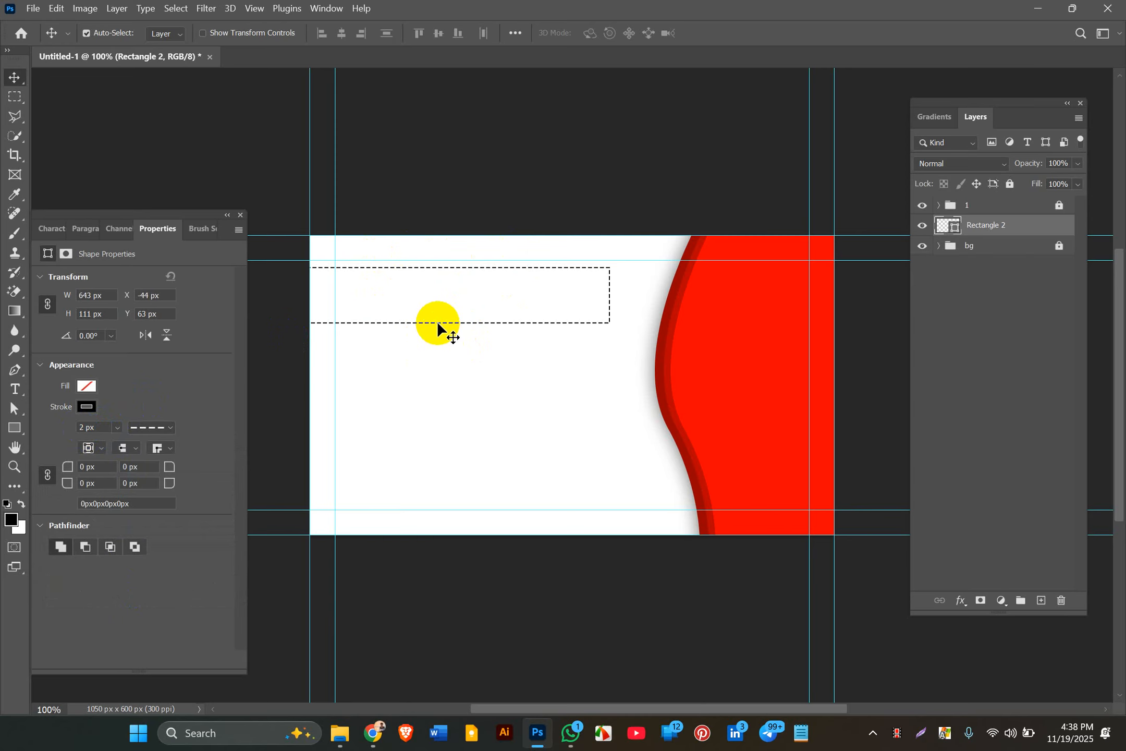
# Step: Nudge the dashed box down to Y 86 px
pyautogui.press('Down')
pyautogui.press('Down')
pyautogui.press('Down')
pyautogui.press('Down')
pyautogui.press('Down')
pyautogui.press('Down')
pyautogui.press('Down')
pyautogui.press('Down')
pyautogui.press('Down')
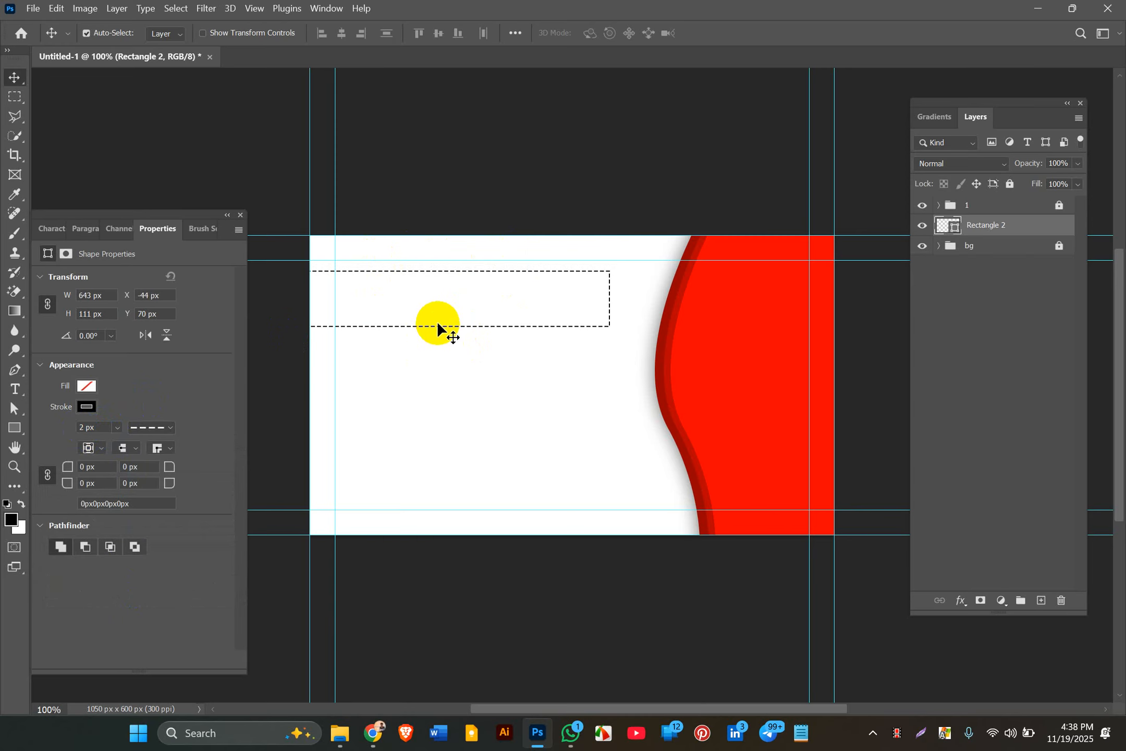
pyautogui.press('Down')
pyautogui.press('Down')
pyautogui.press('Down')
pyautogui.press('Down')
pyautogui.press('Down')
pyautogui.press('Down')
pyautogui.press('Down')
pyautogui.press('Down')
pyautogui.press('Down')
pyautogui.press('Down')
pyautogui.press('Down')
pyautogui.press('Down')
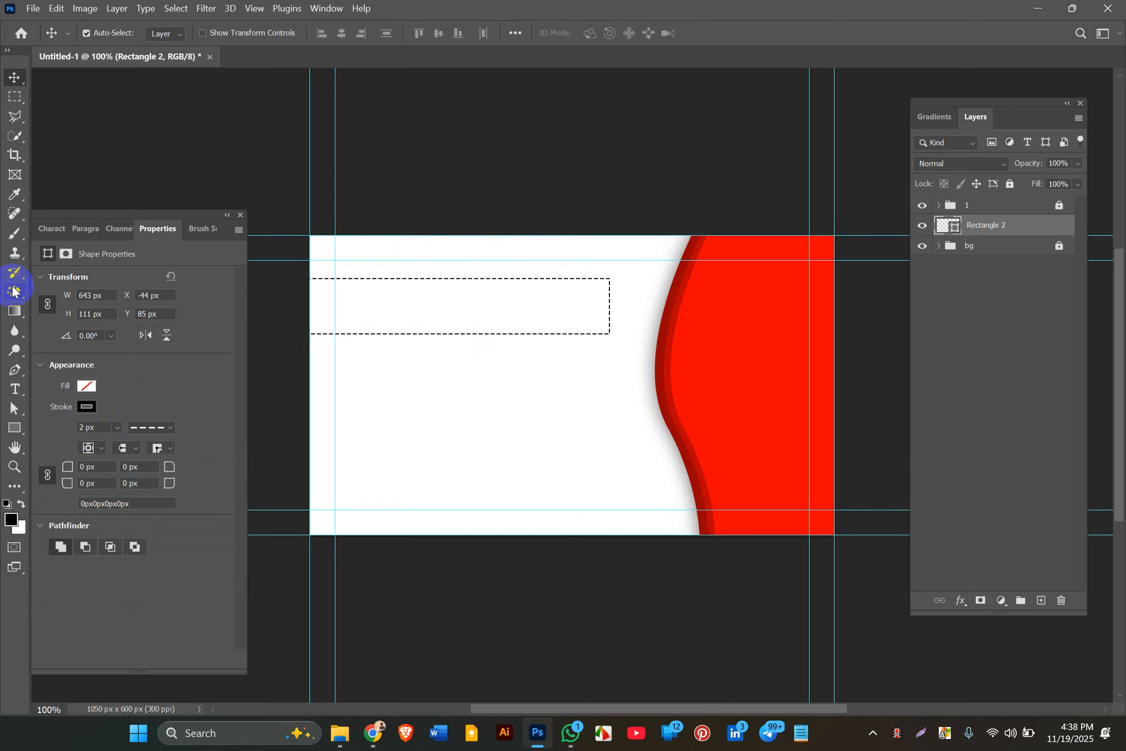
pyautogui.click(15, 388)
# Step: Discard a stray text layer accidentally started inside the dashed box
pyautogui.click(378, 313)
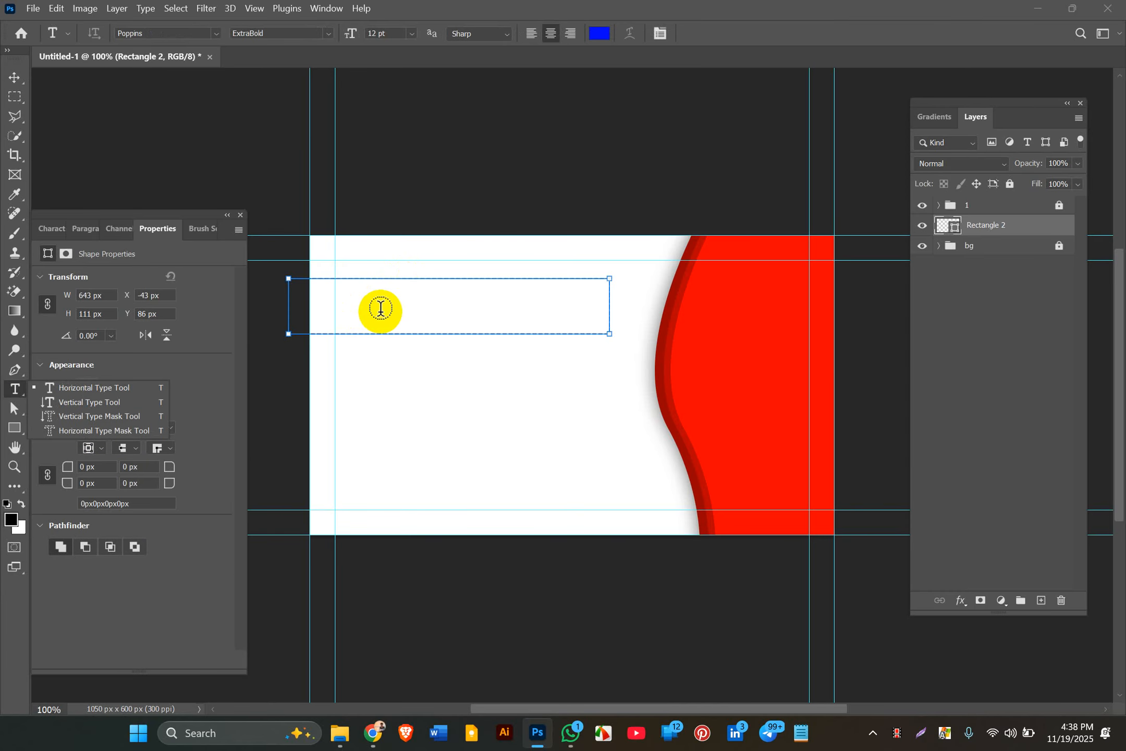
pyautogui.click(380, 308)
pyautogui.click(335, 313)
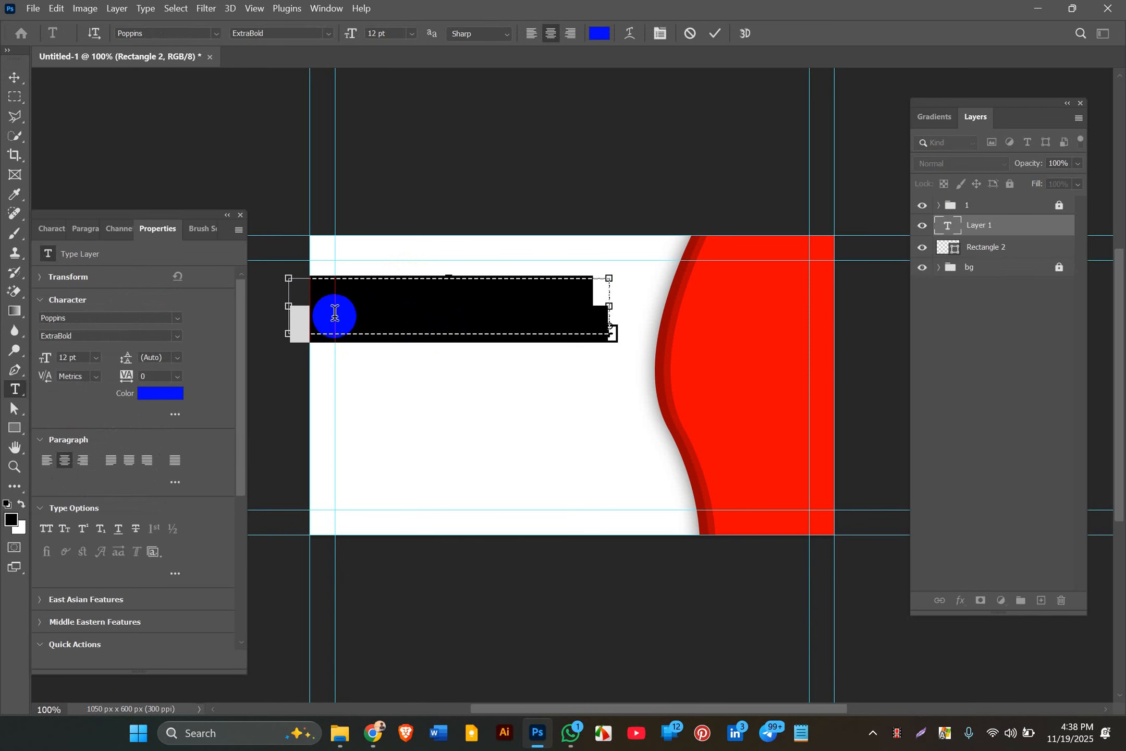
pyautogui.click(14, 78)
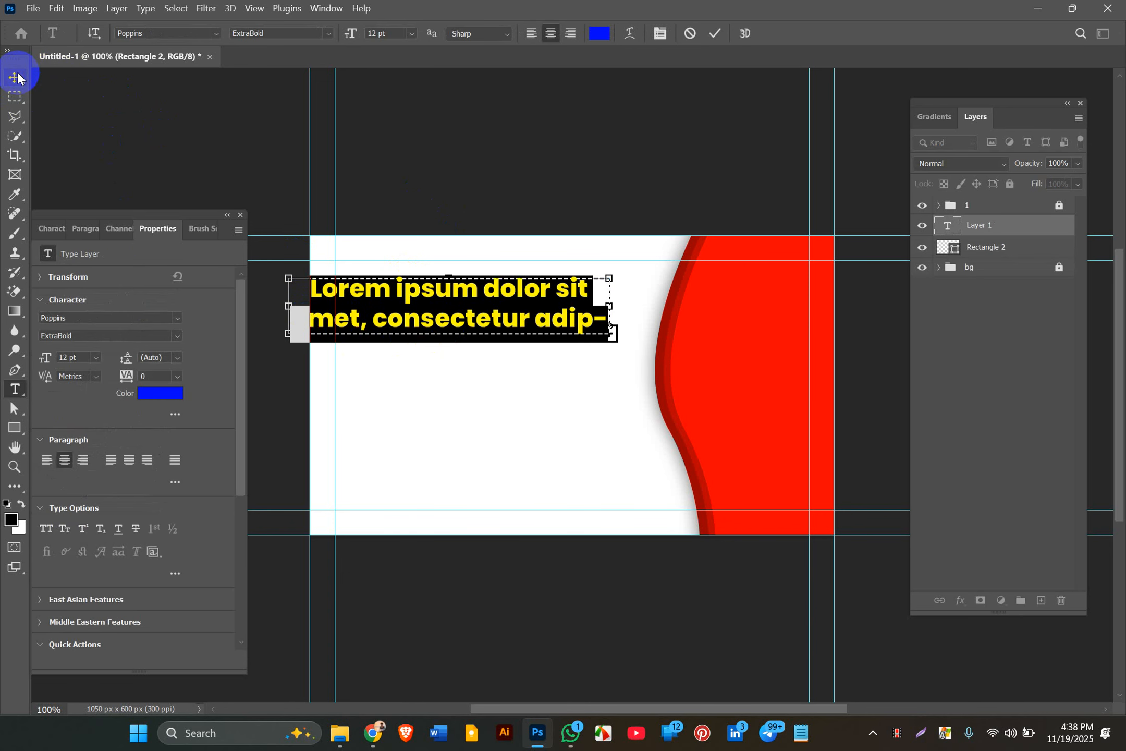
pyautogui.click(16, 79)
pyautogui.press('Delete')
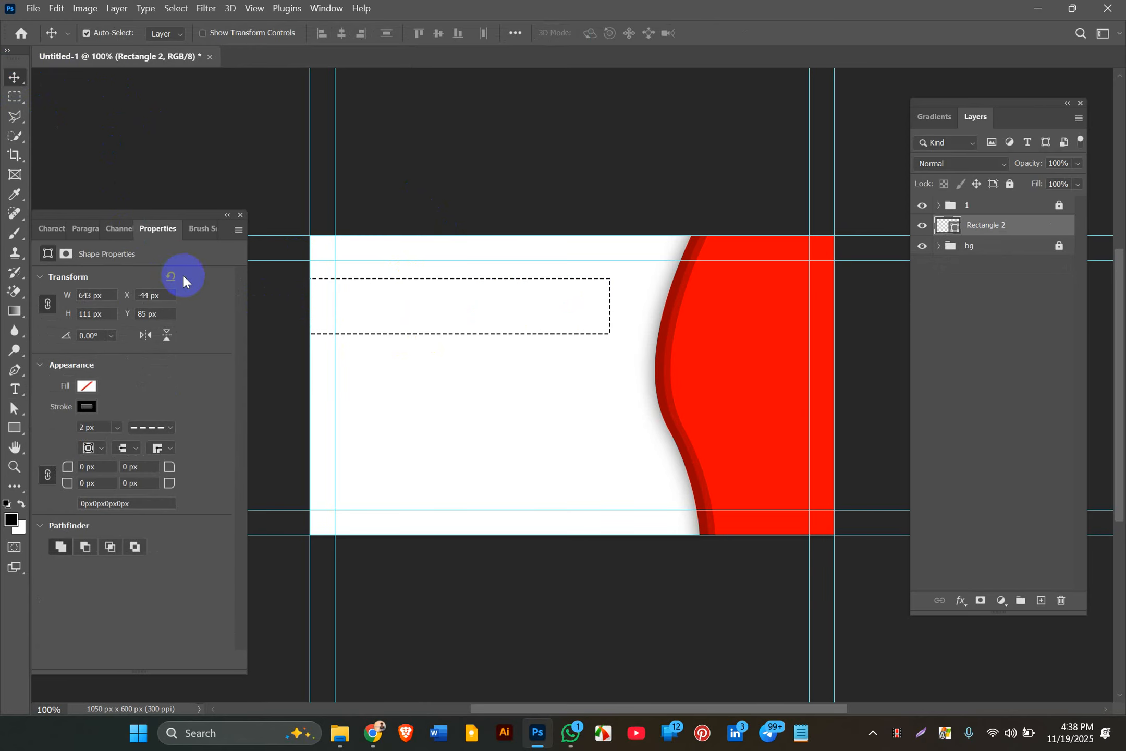
pyautogui.click(202, 144)
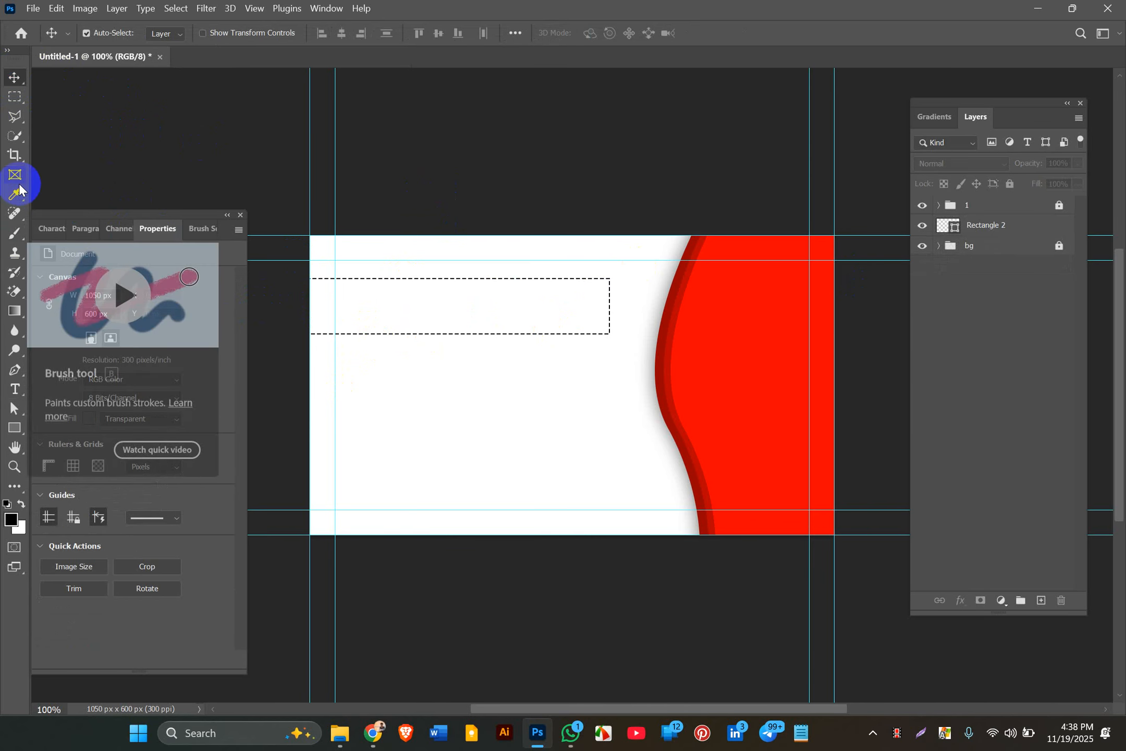
# Step: Type the cardholder's full name in Poppins ExtraBold 12 pt below the dashed box
pyautogui.click(10, 385)
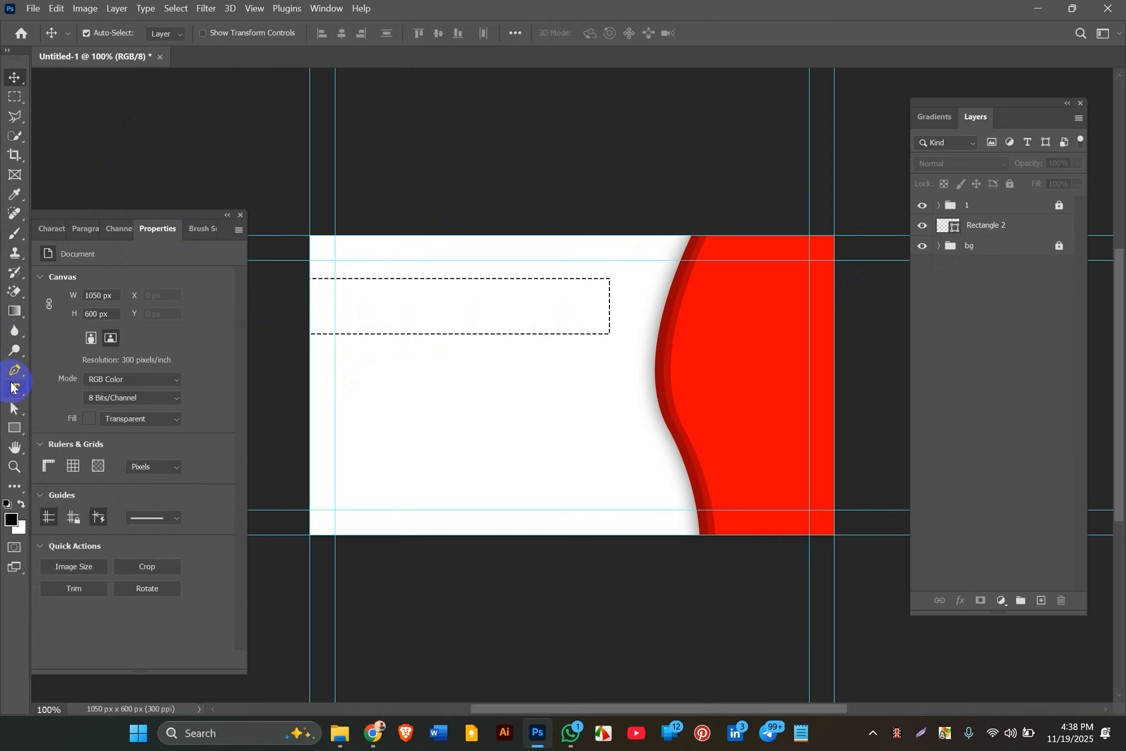
pyautogui.click(418, 376)
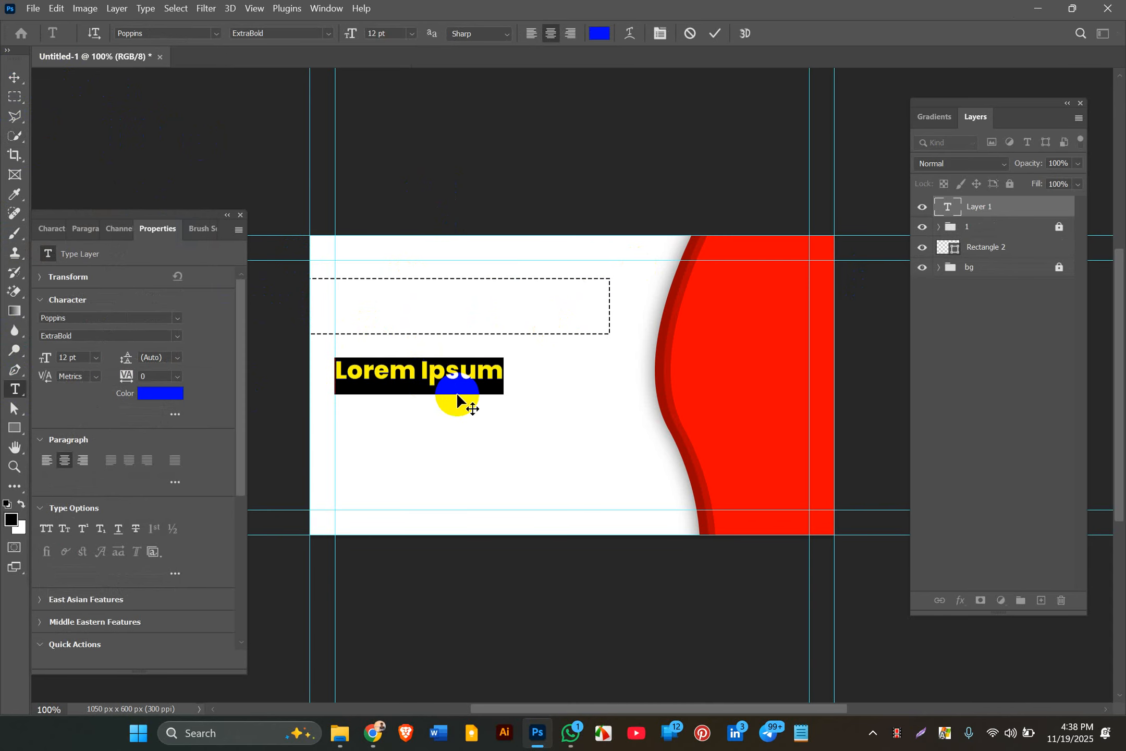
pyautogui.write('S')
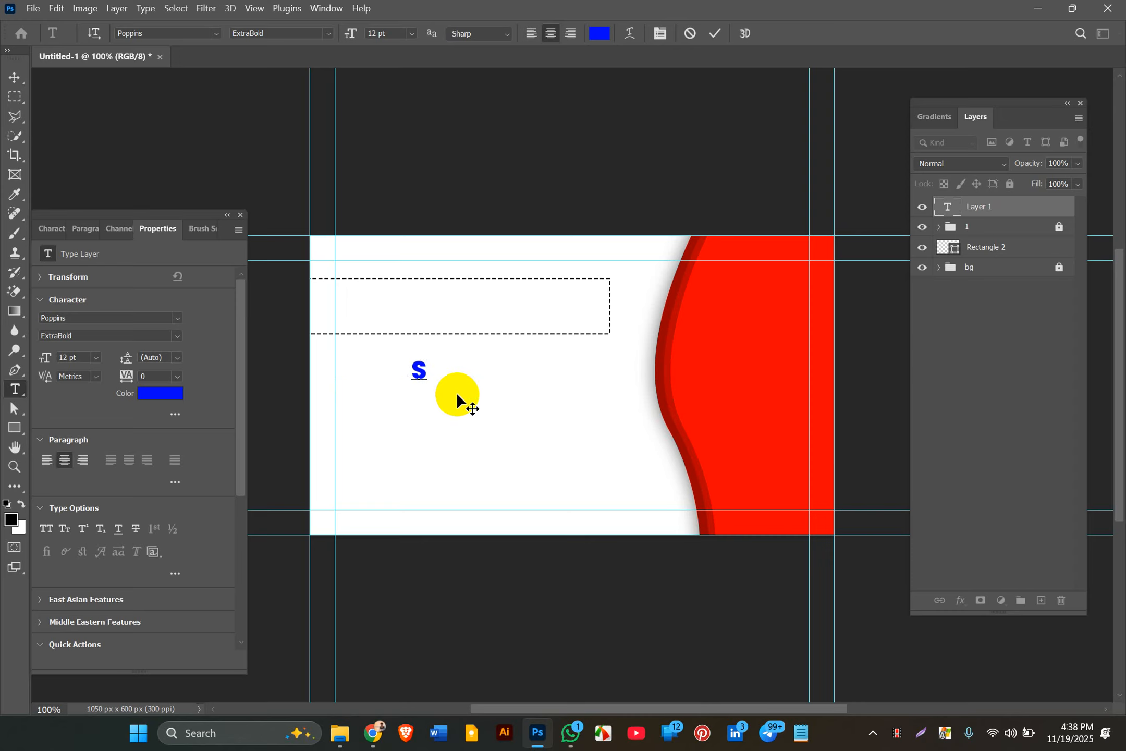
pyautogui.write('a')
pyautogui.press('BackSpace')
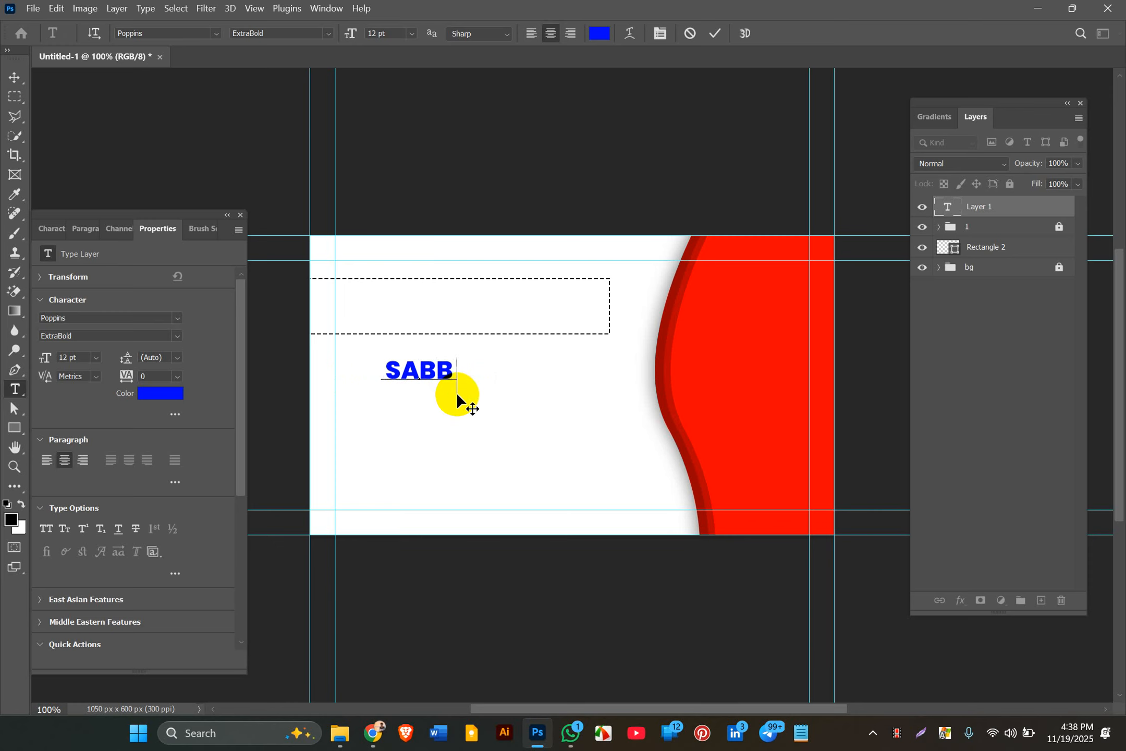
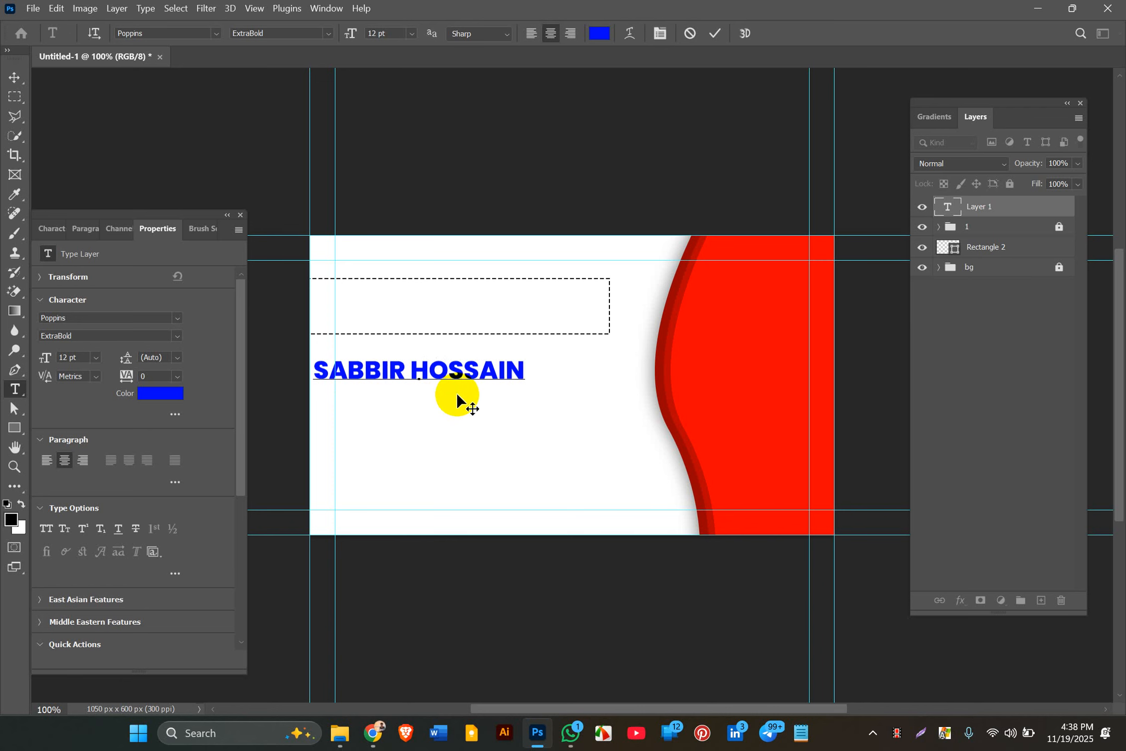
# Step: Commit the name text and change its colour to black 000000
pyautogui.click(13, 78)
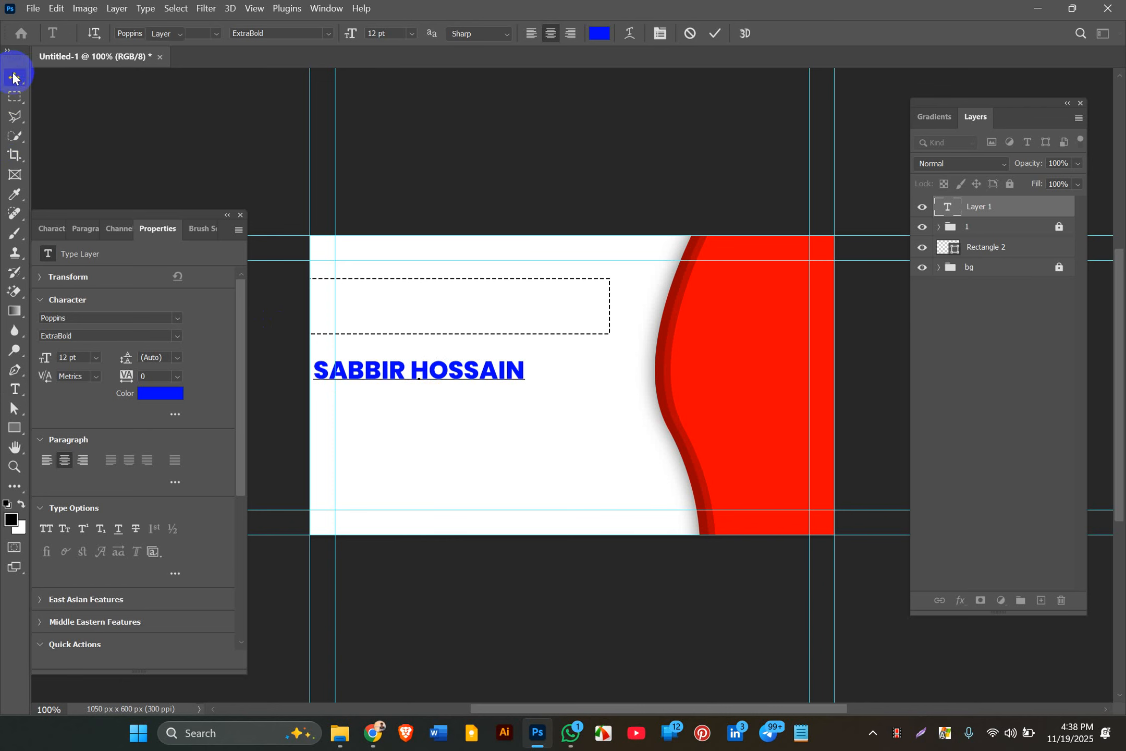
pyautogui.click(136, 396)
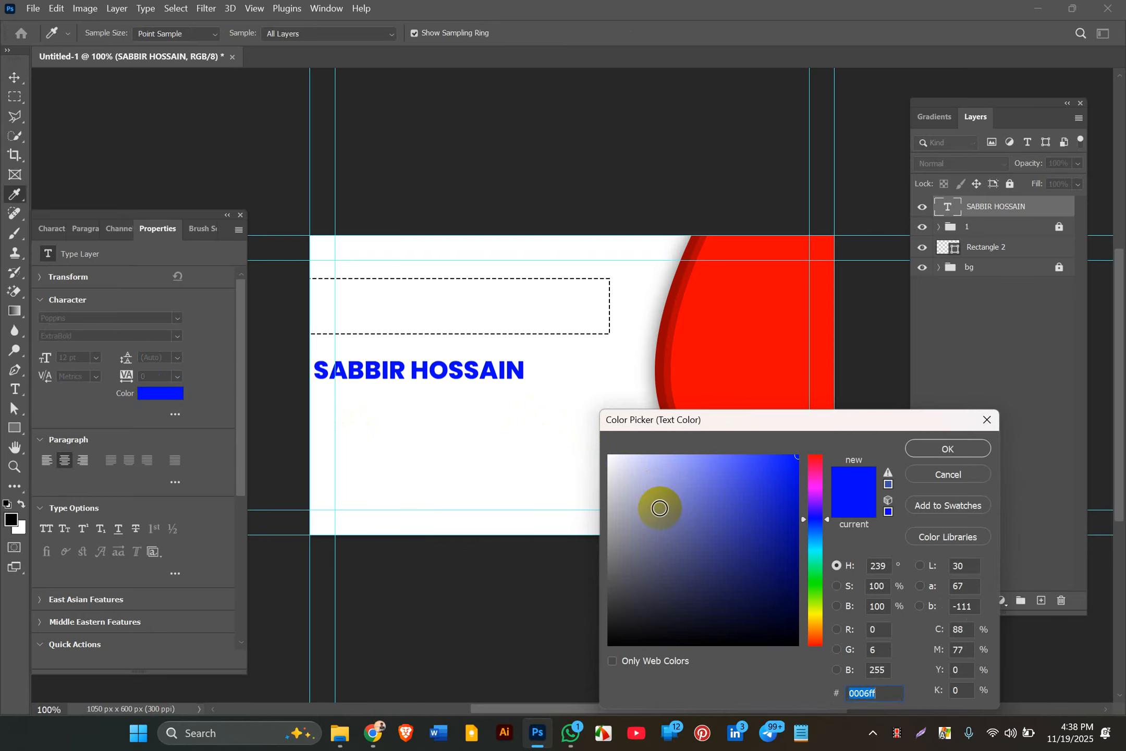
pyautogui.moveTo(660, 509); pyautogui.dragTo(533, 745)
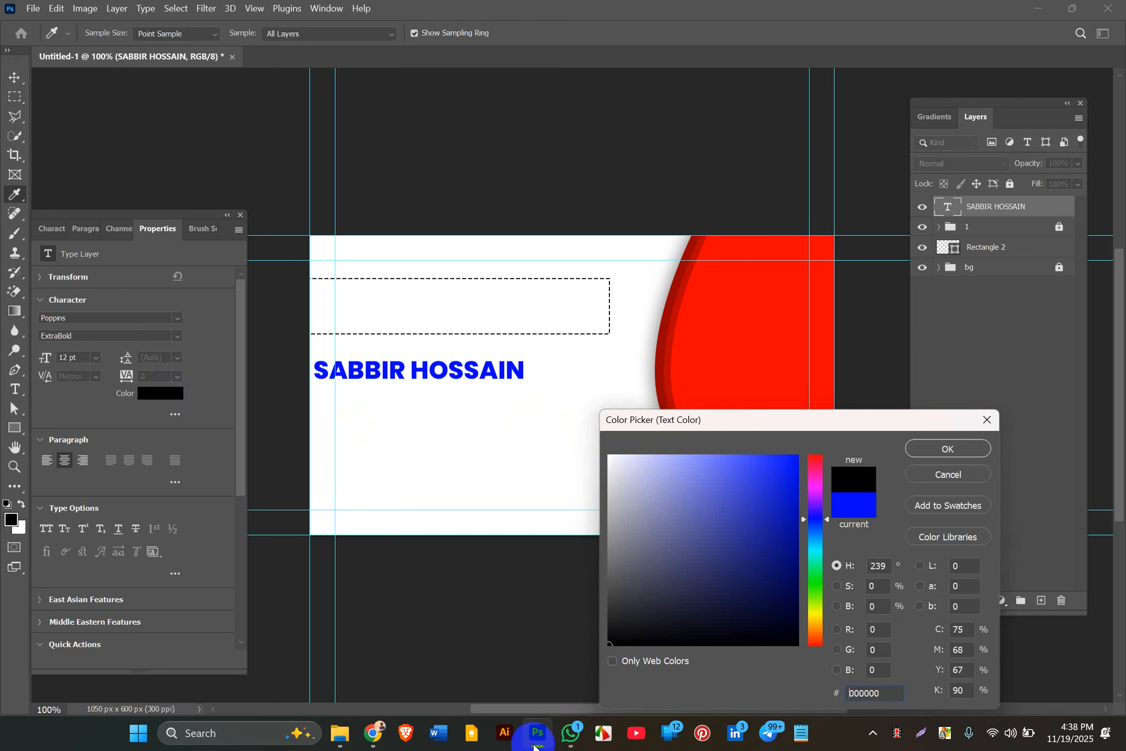
pyautogui.click(927, 454)
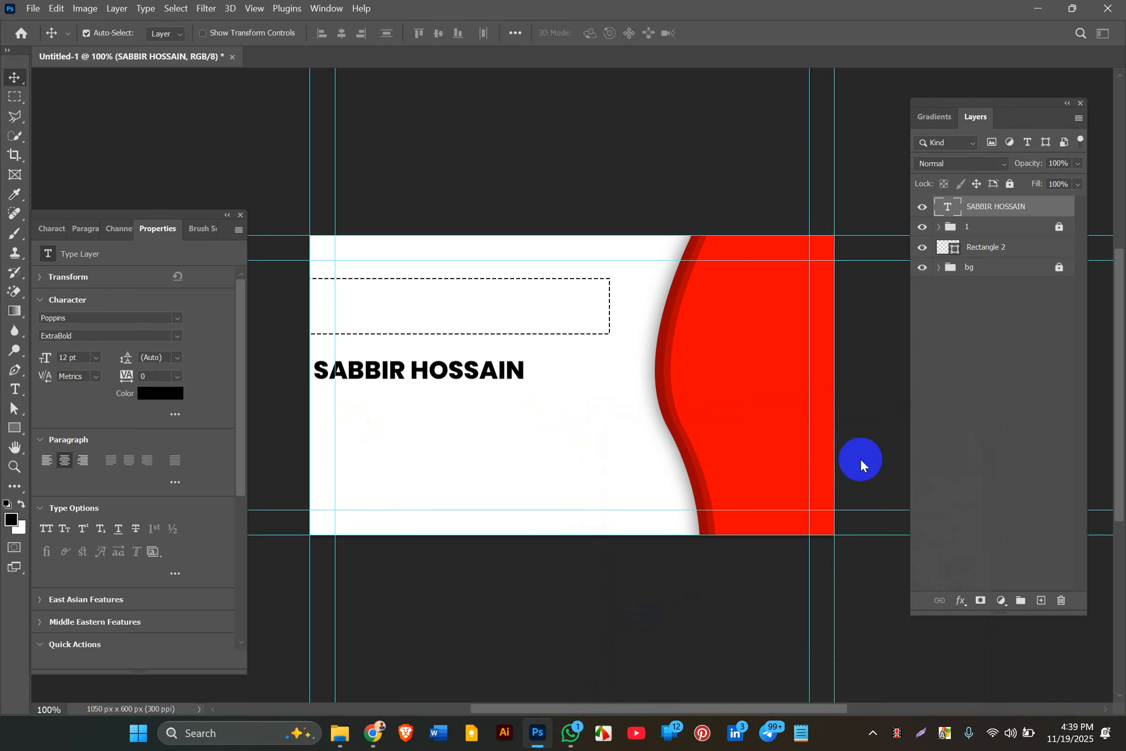
# Step: Move the name up into the dashed box and try larger font sizes
pyautogui.click(430, 297)
pyautogui.moveTo(421, 369); pyautogui.dragTo(442, 306)
pyautogui.click(96, 358)
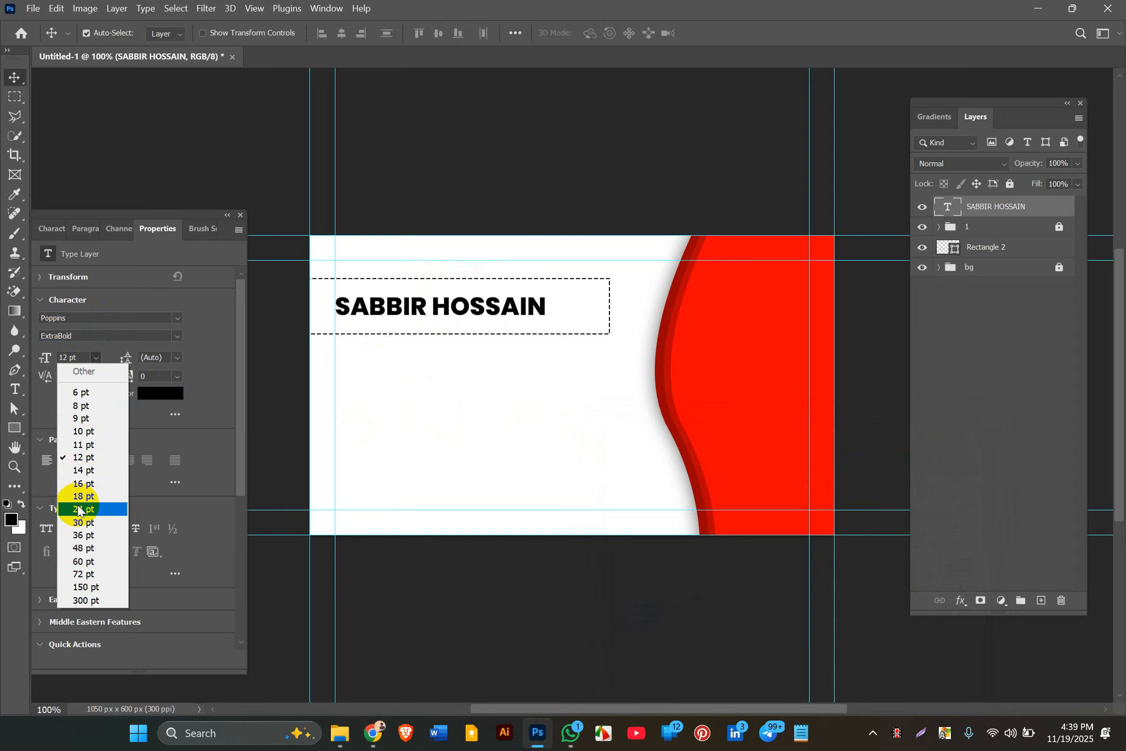
pyautogui.click(78, 497)
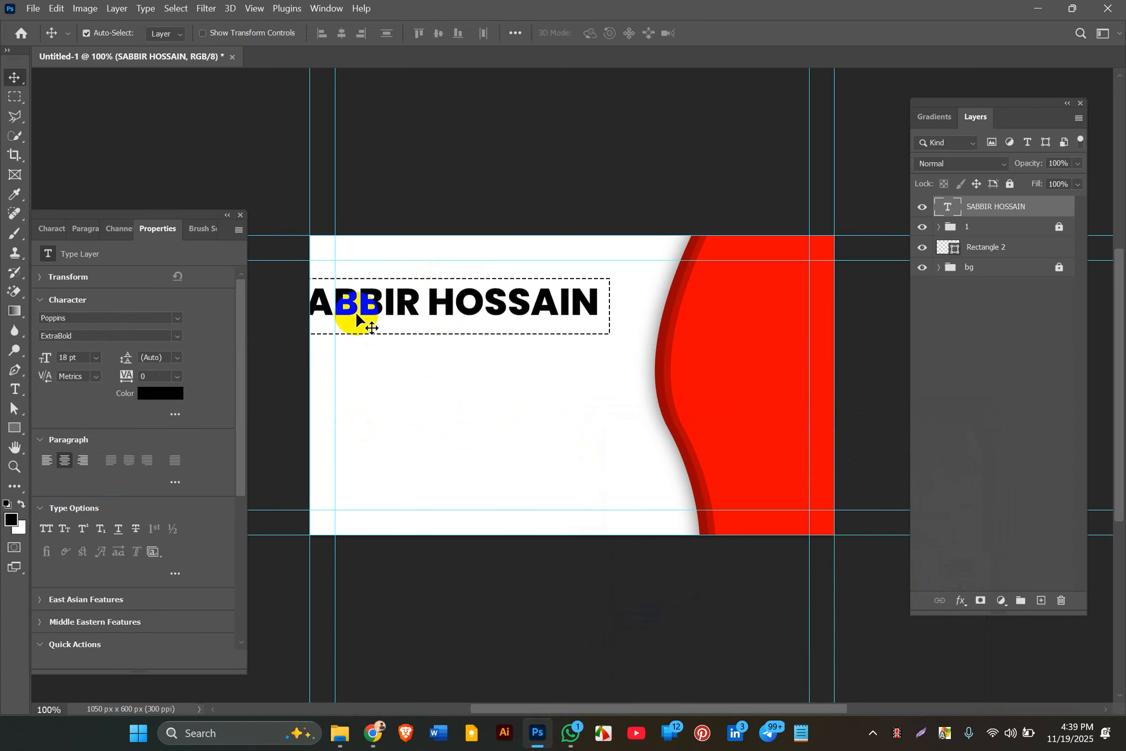
pyautogui.click(98, 358)
pyautogui.click(89, 483)
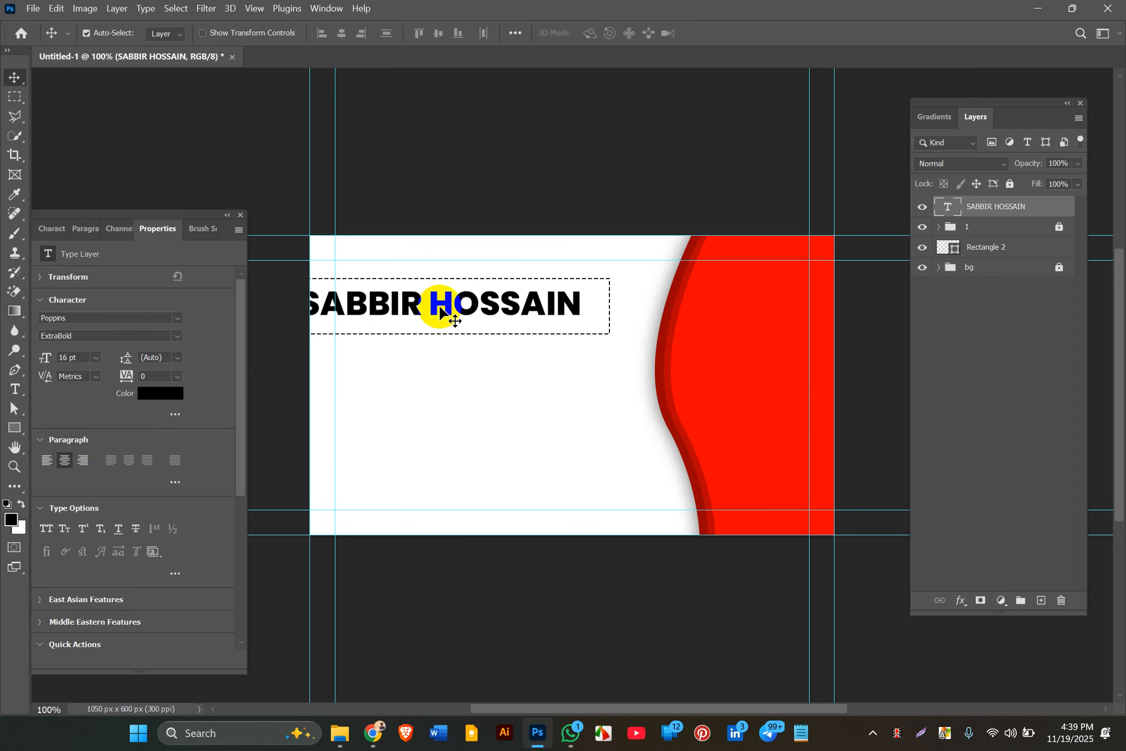
pyautogui.press('Right')
pyautogui.press('Right')
pyautogui.press('Right')
pyautogui.press('Right')
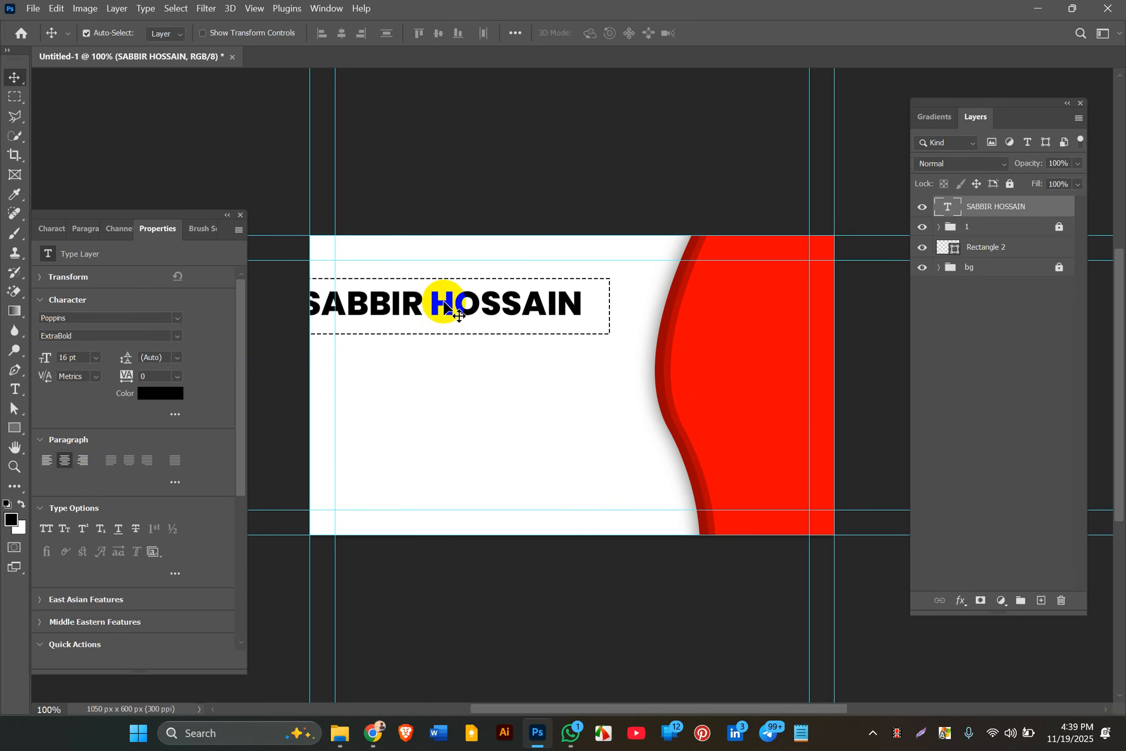
pyautogui.press('Right')
pyautogui.press('Right')
pyautogui.press('Right')
pyautogui.press('Right')
pyautogui.press('Right')
pyautogui.press('Right')
pyautogui.press('Right')
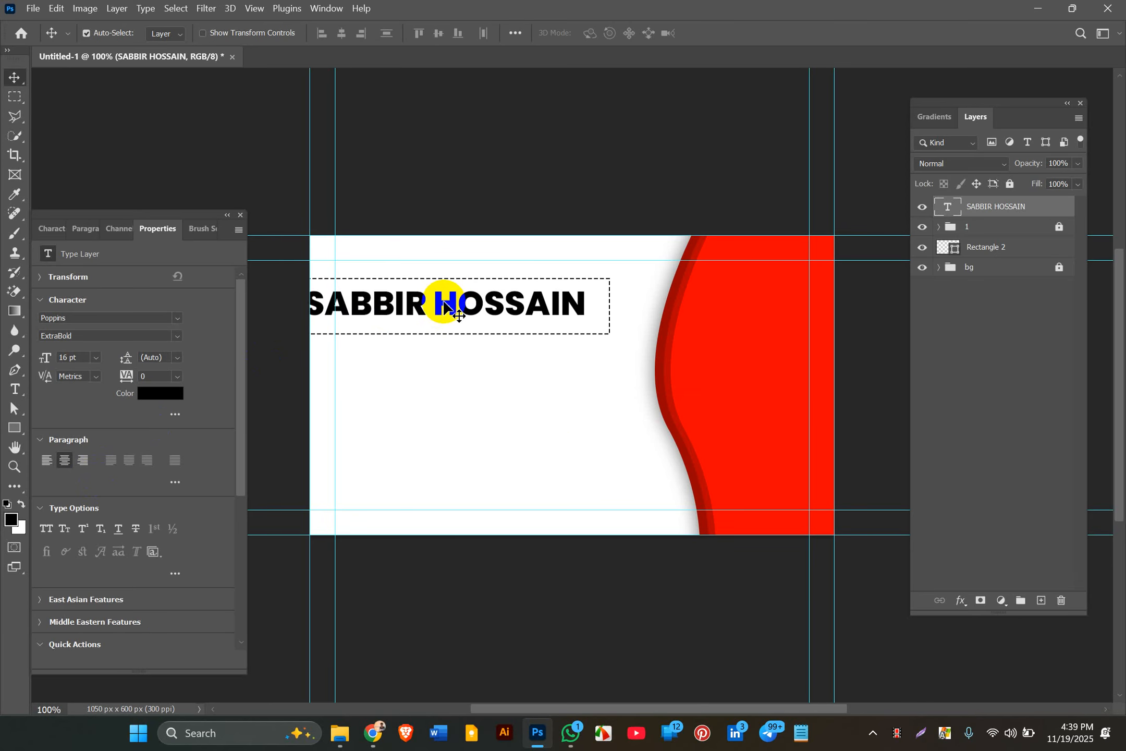
pyautogui.press('Right')
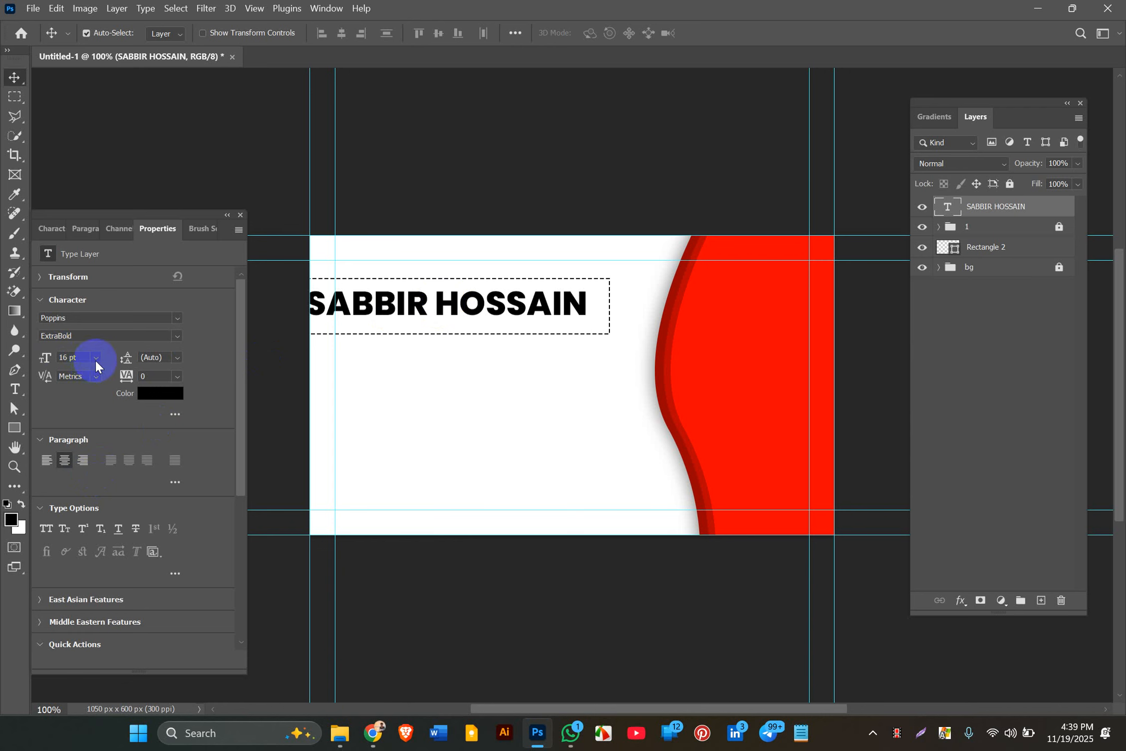
# Step: Set the name to 15 pt and nudge it right to centre it in the box
pyautogui.click(95, 358)
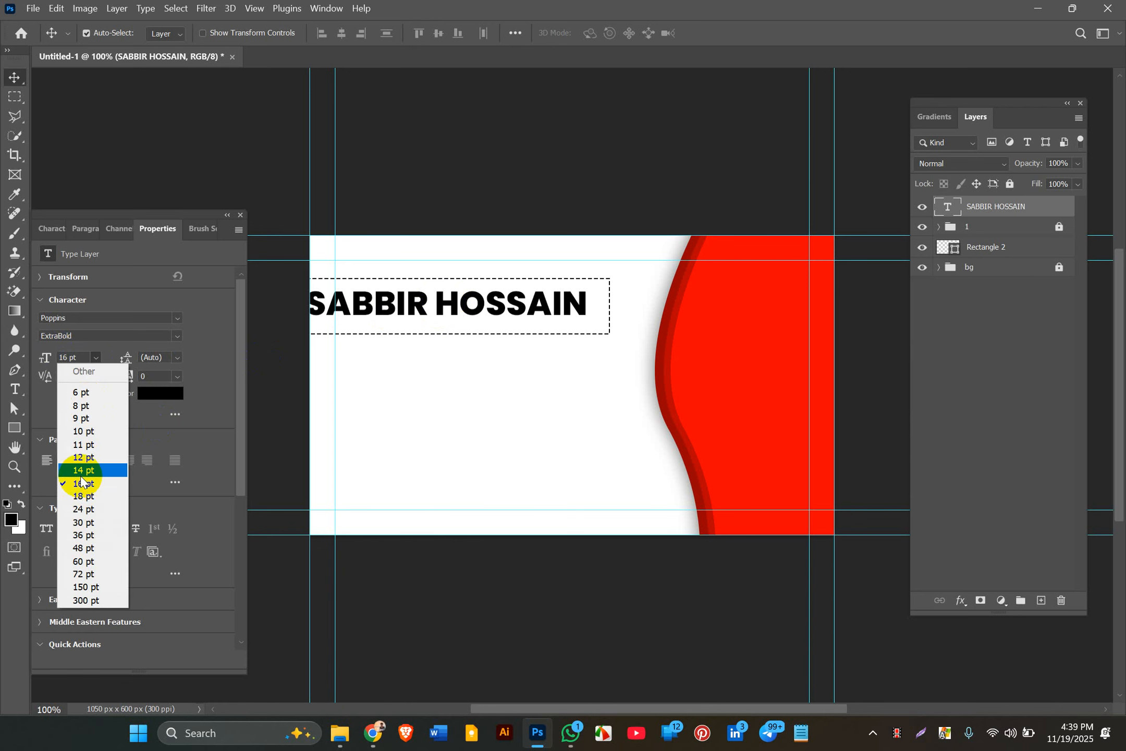
pyautogui.click(75, 354)
pyautogui.doubleClick(67, 359)
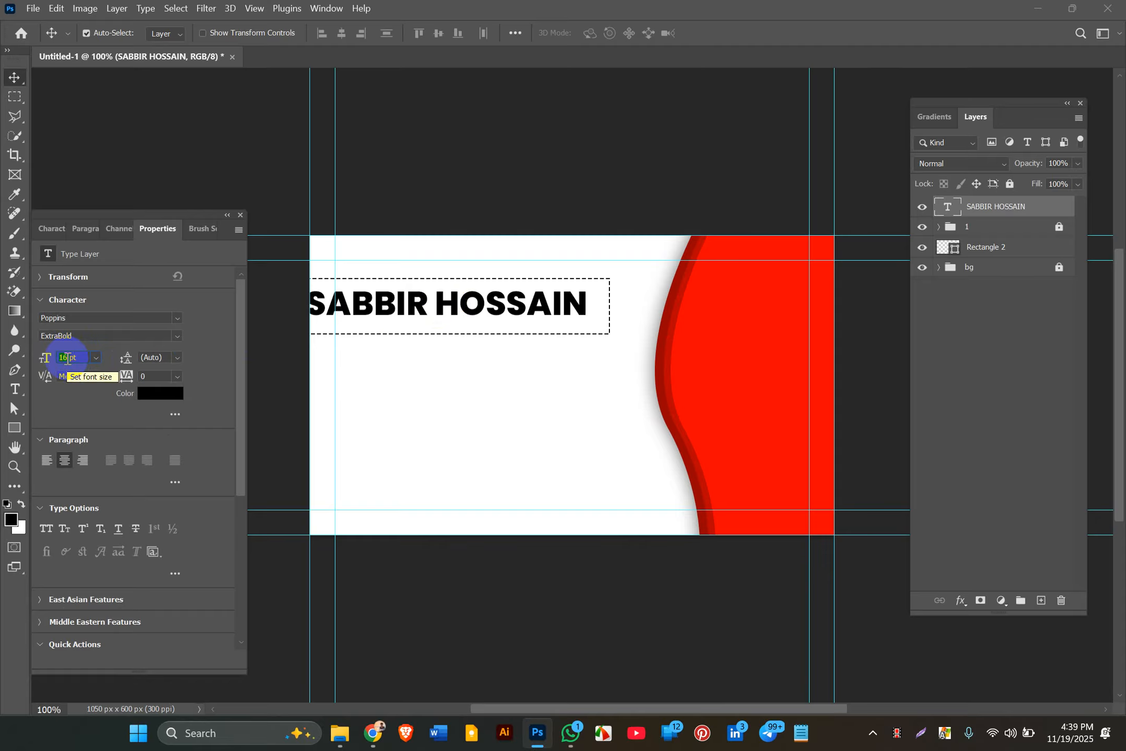
pyautogui.write('1')
pyautogui.press('Return')
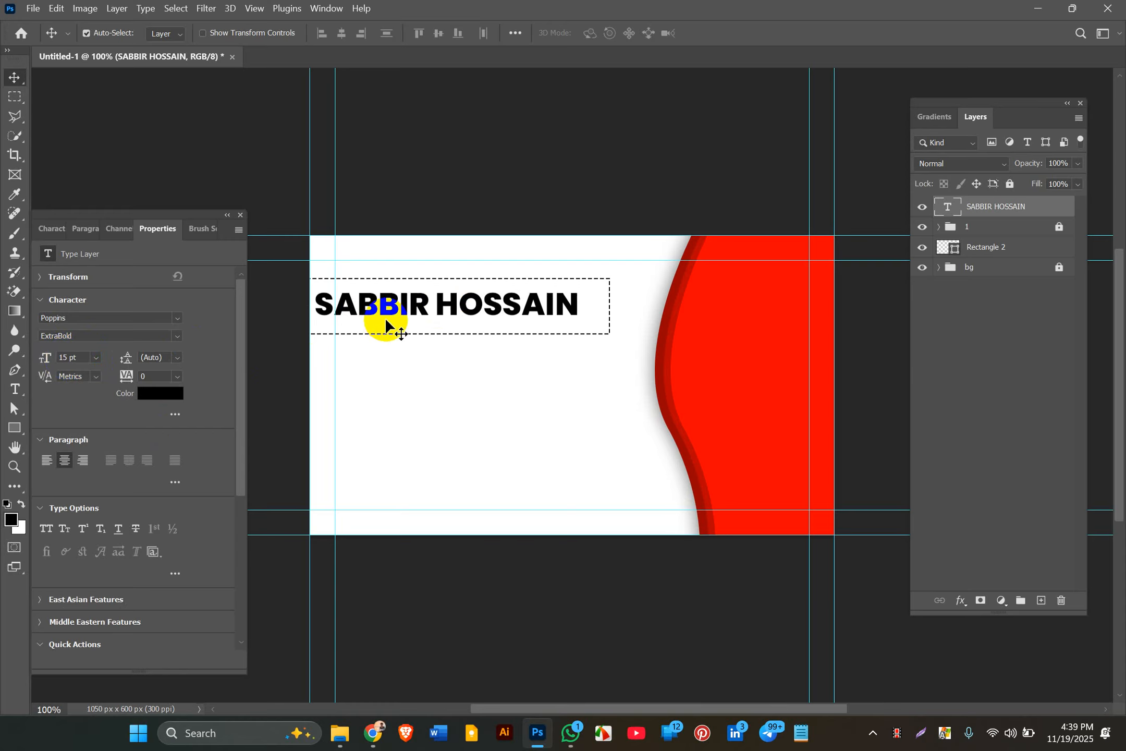
pyautogui.press('Right')
pyautogui.press('Right')
pyautogui.press('Right')
pyautogui.press('Right')
pyautogui.press('Right')
pyautogui.press('Right')
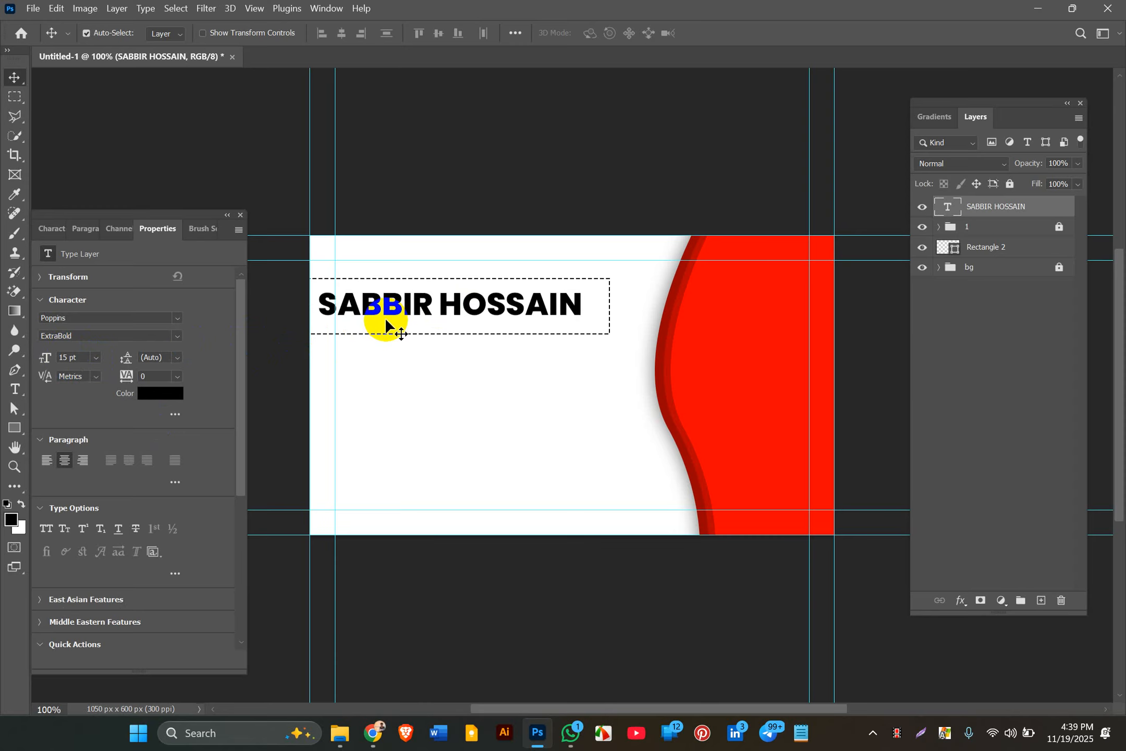
pyautogui.press('Right')
pyautogui.press('Right')
pyautogui.press('Right')
pyautogui.press('Right')
pyautogui.press('Right')
pyautogui.press('Right')
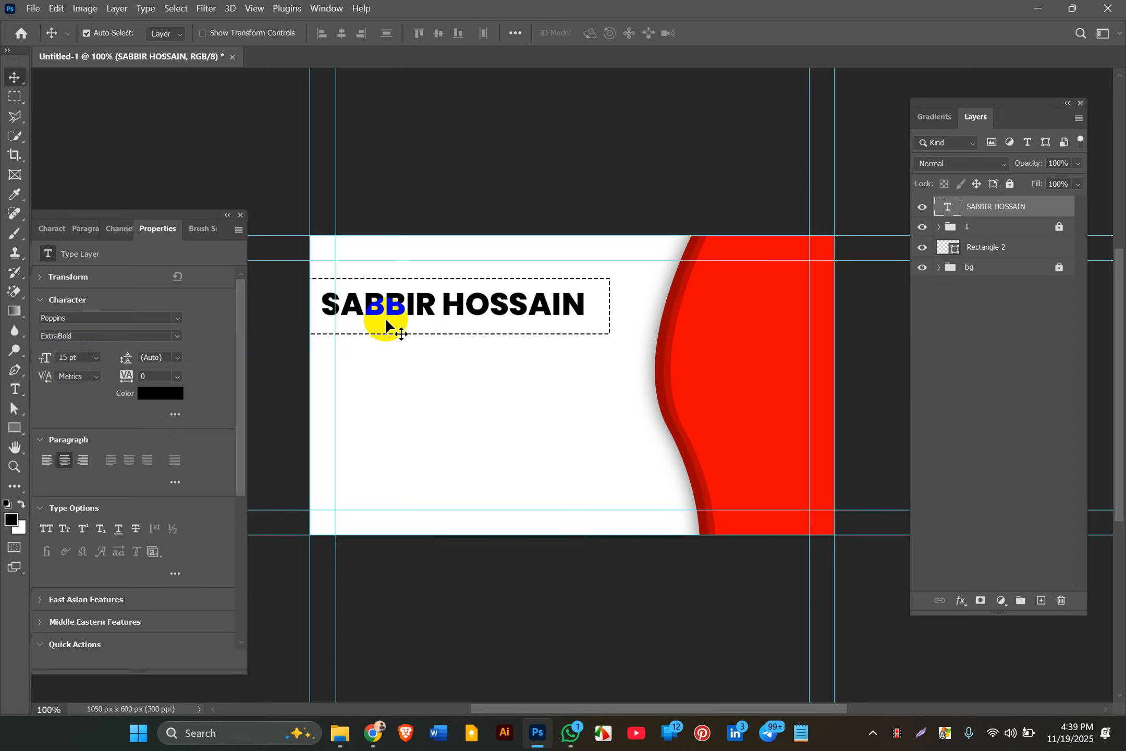
pyautogui.press('Right')
pyautogui.press('Right')
pyautogui.press('Right')
pyautogui.press('Right')
pyautogui.press('Right')
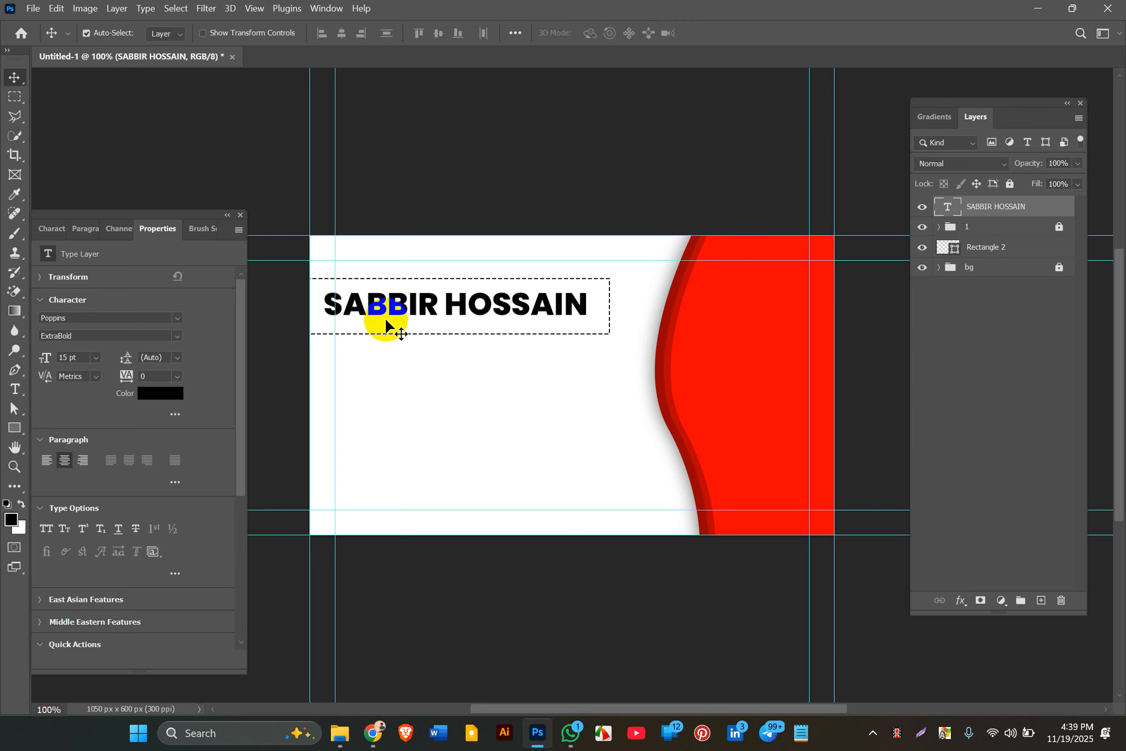
pyautogui.press('Right')
pyautogui.press('Right')
pyautogui.press('Right')
pyautogui.press('Right')
pyautogui.press('Right')
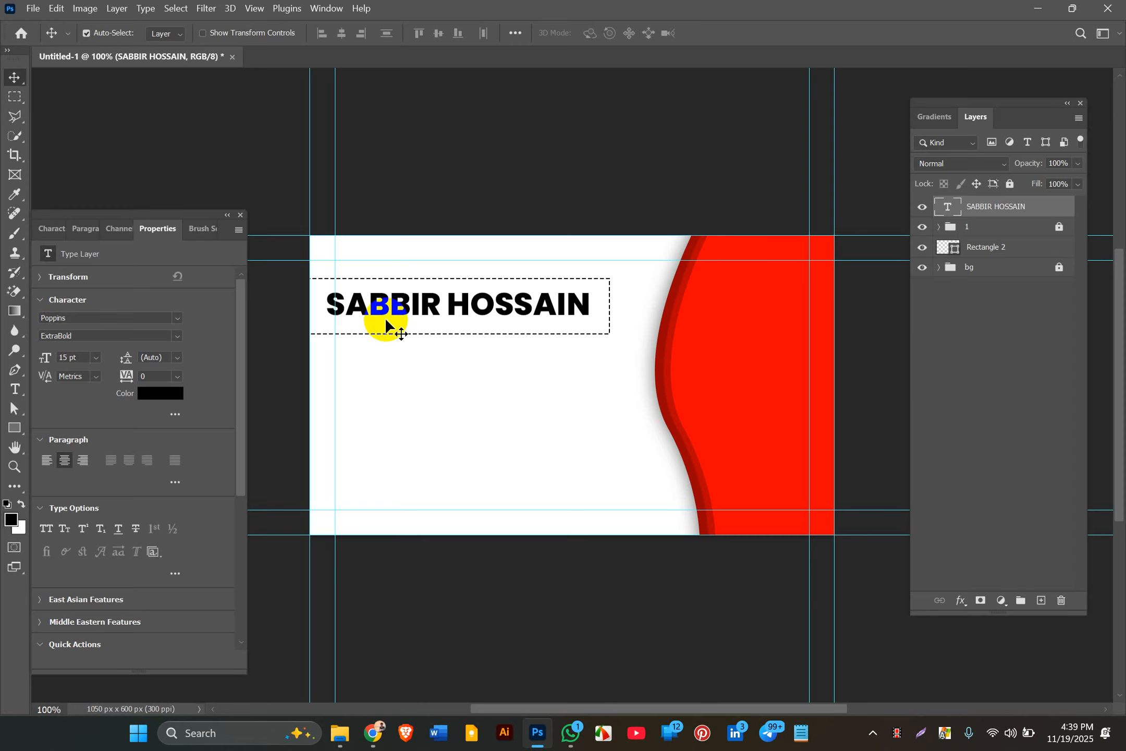
pyautogui.press('Right')
pyautogui.press('Right')
pyautogui.press('Right')
pyautogui.press('Right')
pyautogui.press('Right')
pyautogui.press('Right')
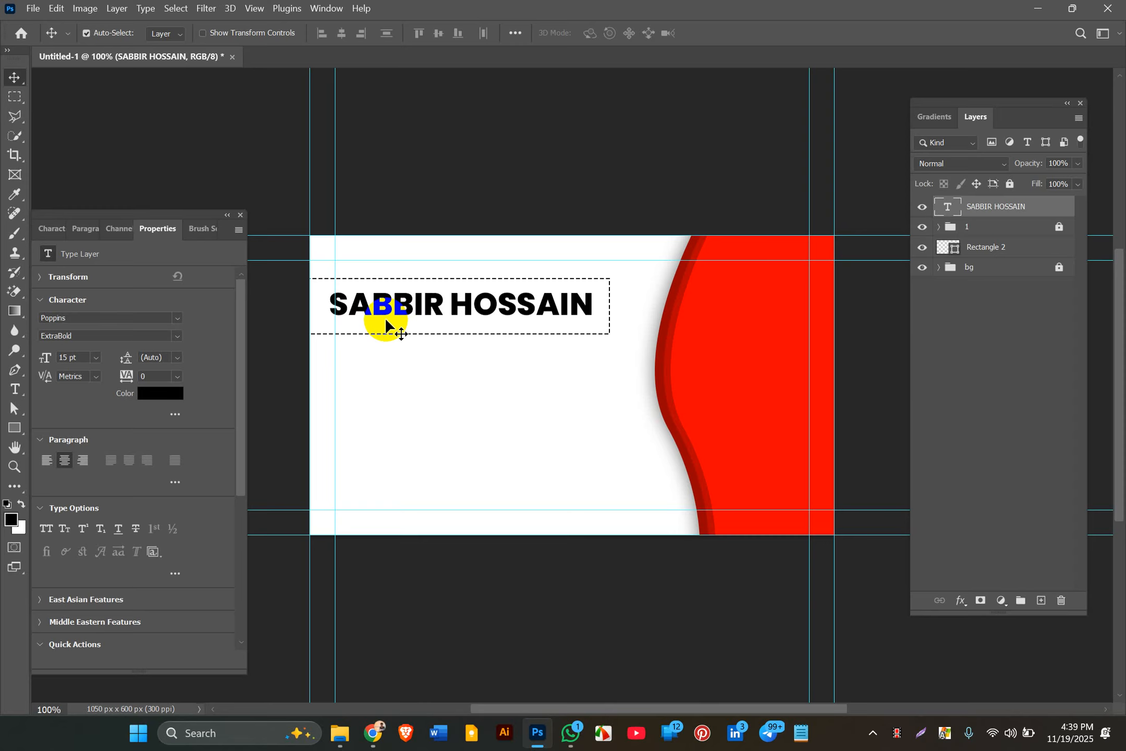
pyautogui.press('Right')
pyautogui.press('Right')
pyautogui.press('Right')
pyautogui.press('Right')
pyautogui.press('Right')
pyautogui.press('Right')
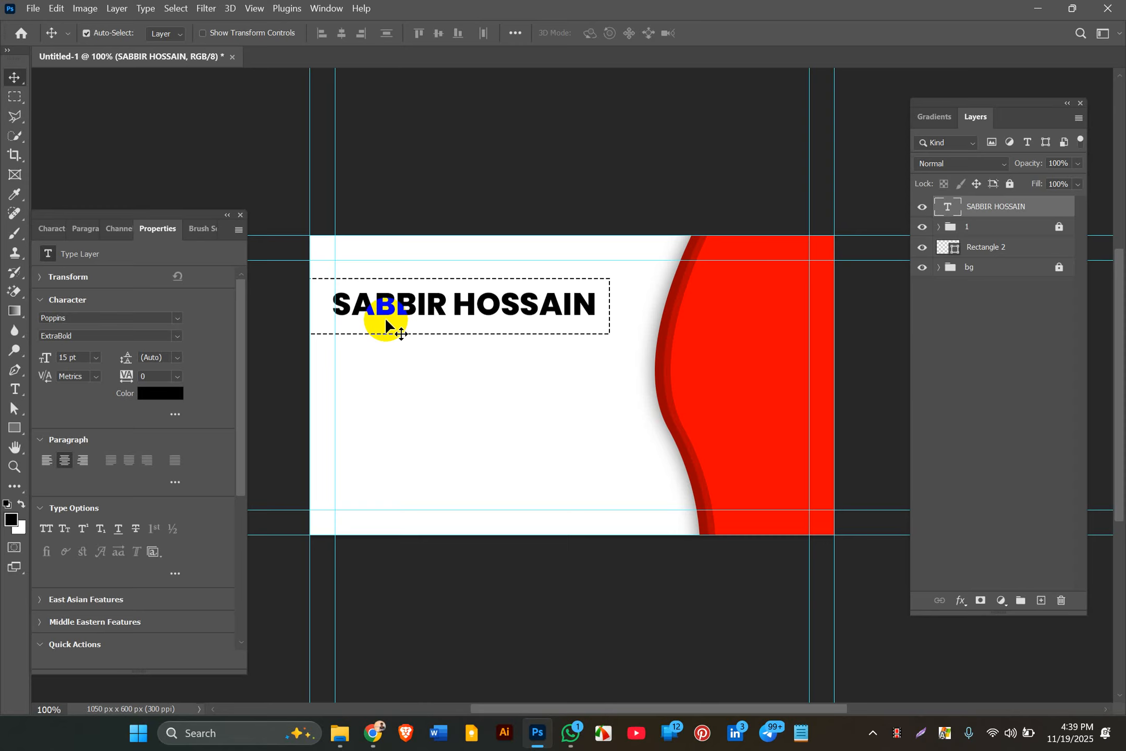
pyautogui.press('Right')
pyautogui.press('Right')
pyautogui.press('Right')
pyautogui.press('Right')
pyautogui.press('Right')
pyautogui.press('Right')
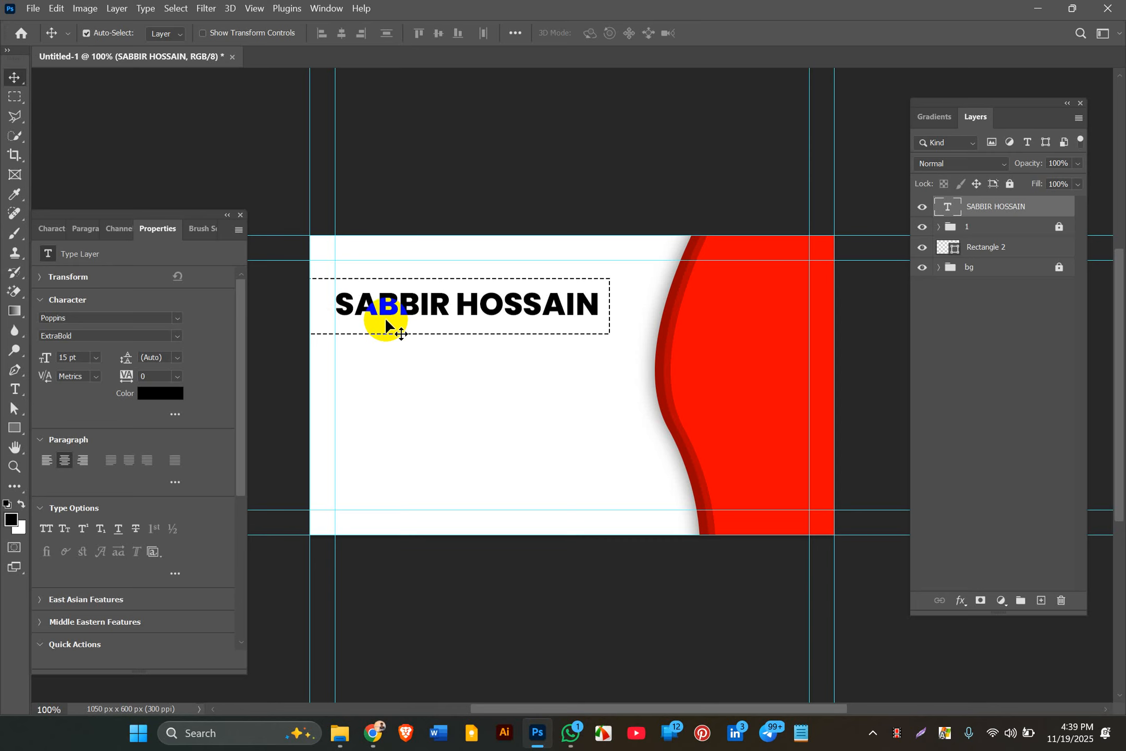
pyautogui.press('Right')
pyautogui.press('Right')
pyautogui.press('Right')
pyautogui.press('Right')
pyautogui.press('Right')
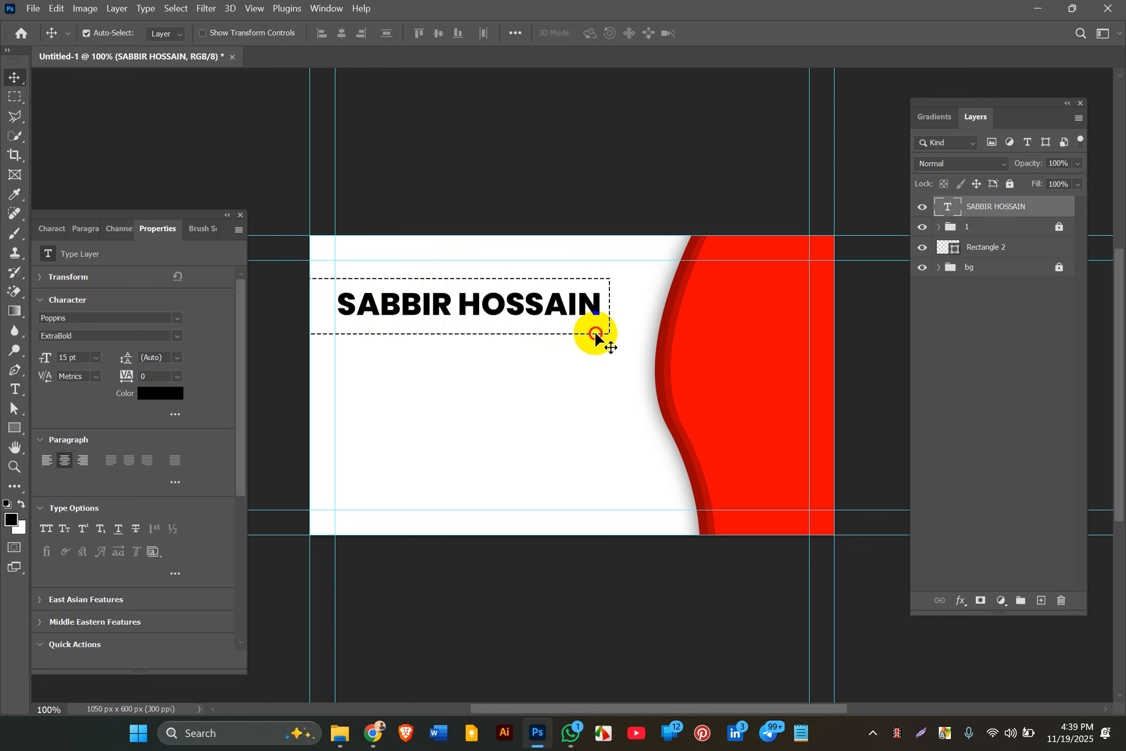
# Step: Align Rectangle 2 and the name text layer on their vertical centres, then deselect
pyautogui.click(976, 249)
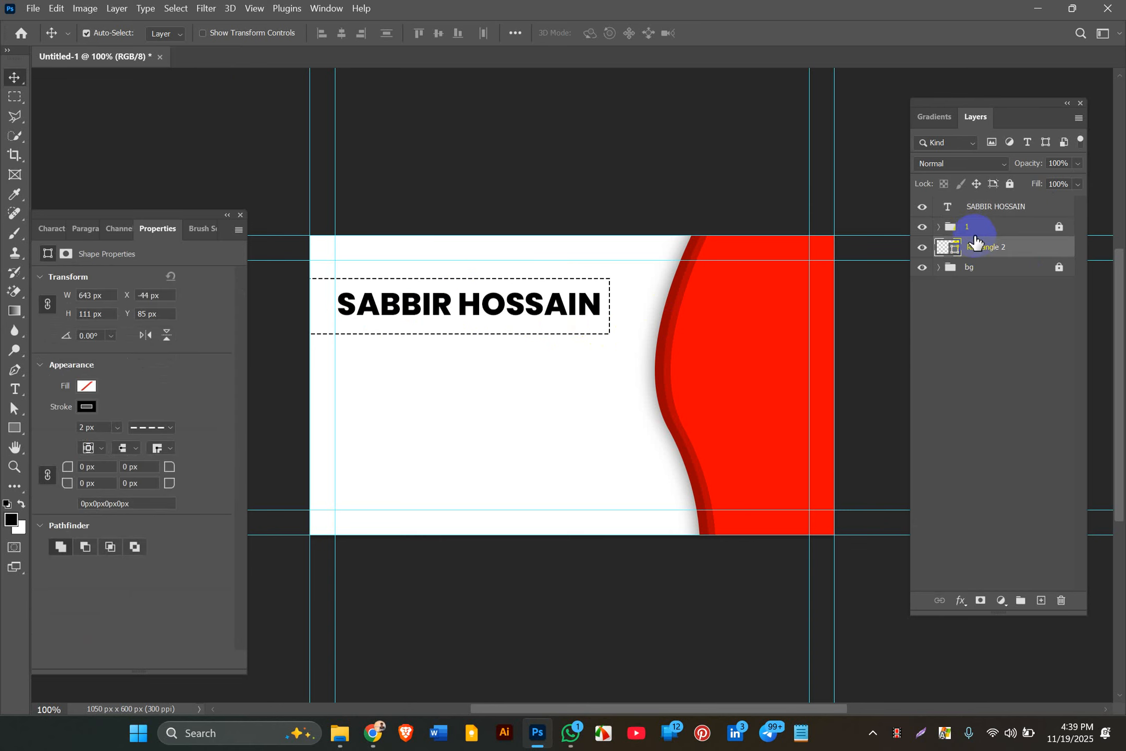
pyautogui.keyDown('ctrl'); pyautogui.click(976, 207); pyautogui.keyUp('ctrl')
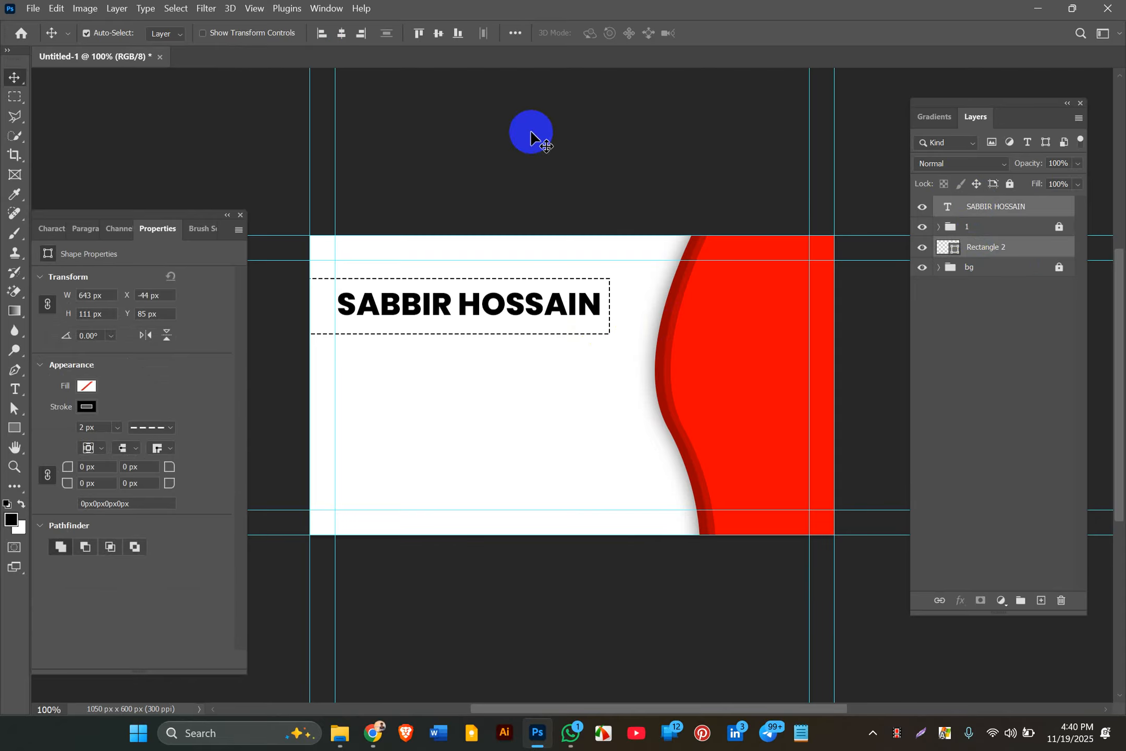
pyautogui.click(434, 33)
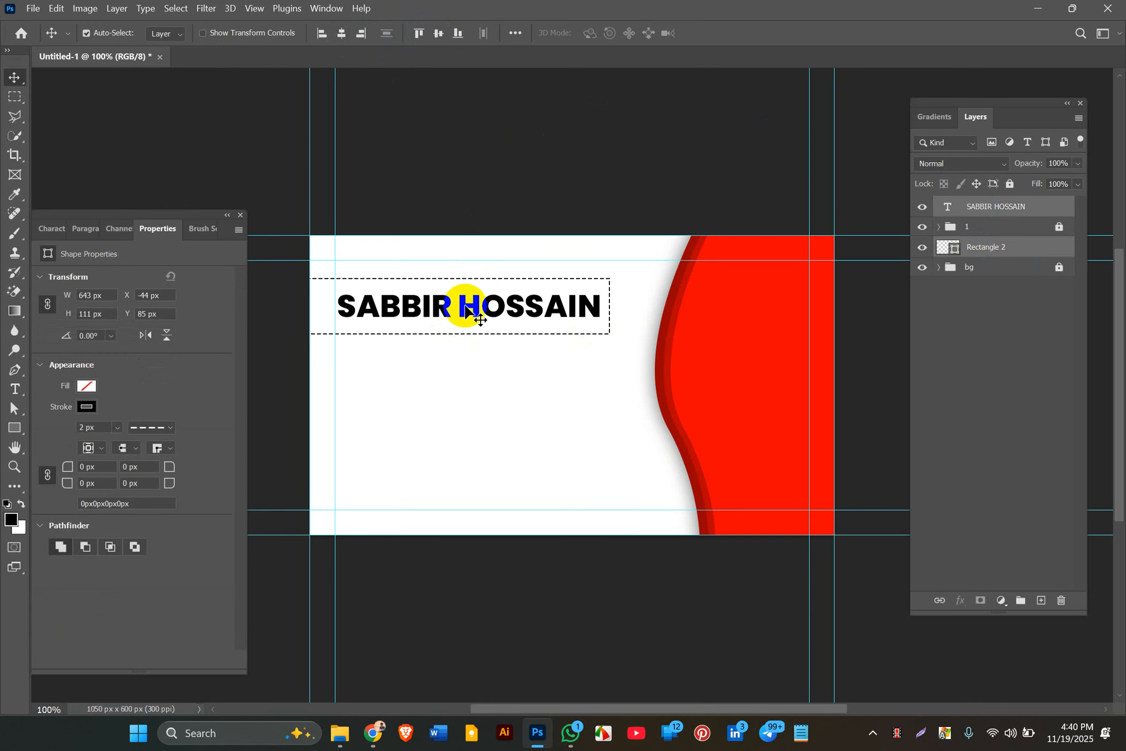
pyautogui.click(587, 145)
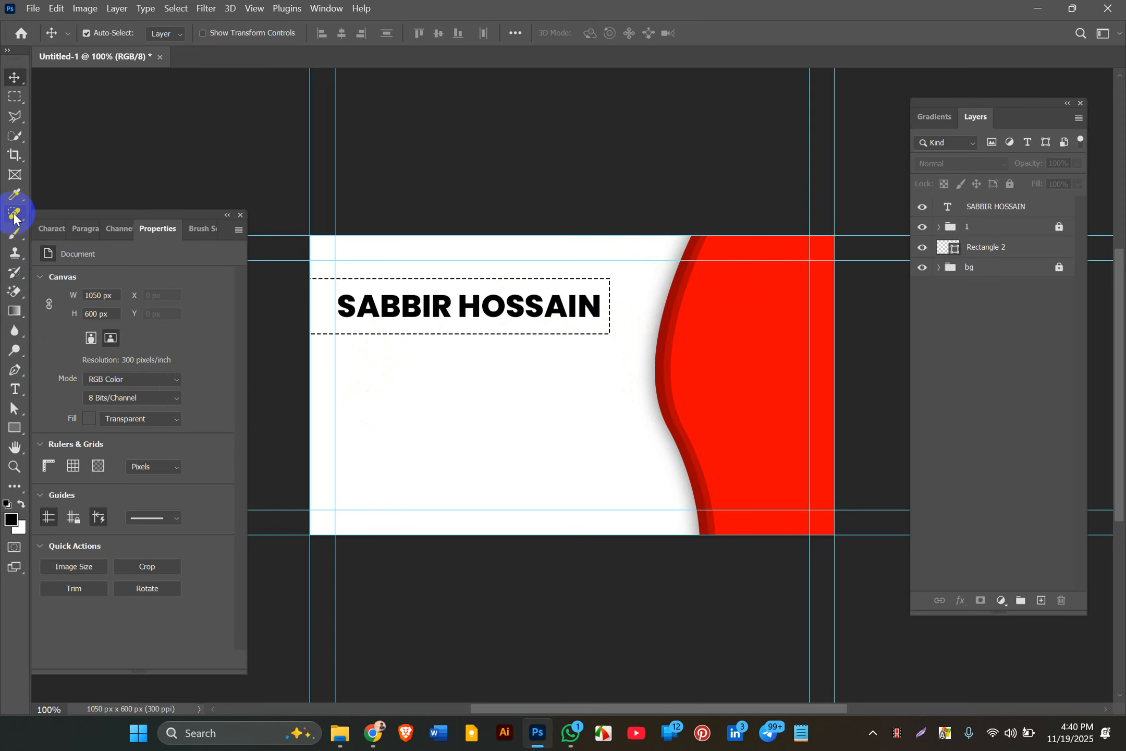
# Step: Select and delete the small sharp-cornered square
pyautogui.click(15, 429)
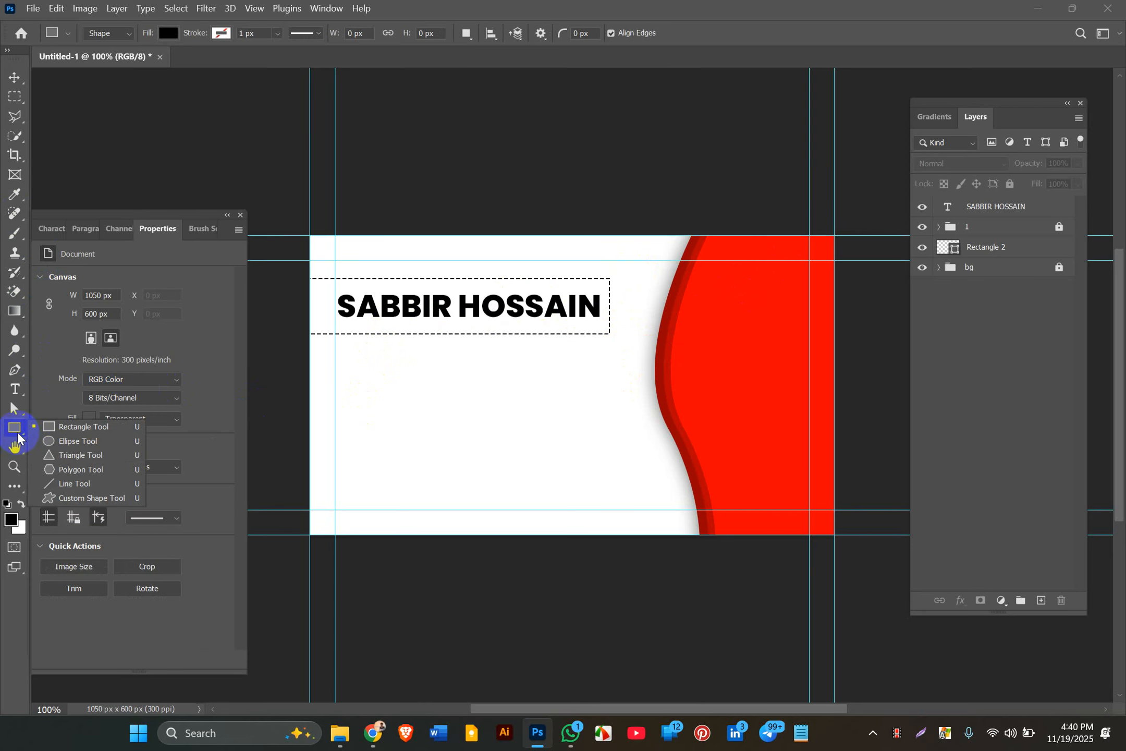
pyautogui.click(58, 427)
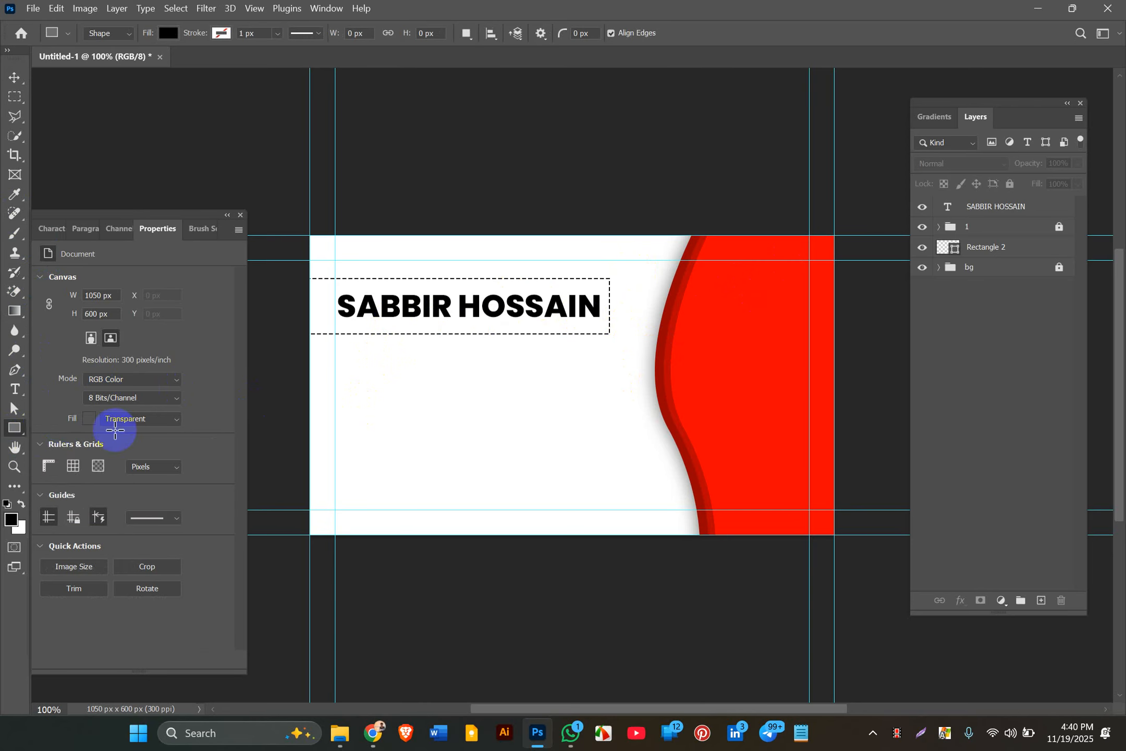
pyautogui.moveTo(354, 406); pyautogui.dragTo(372, 425)
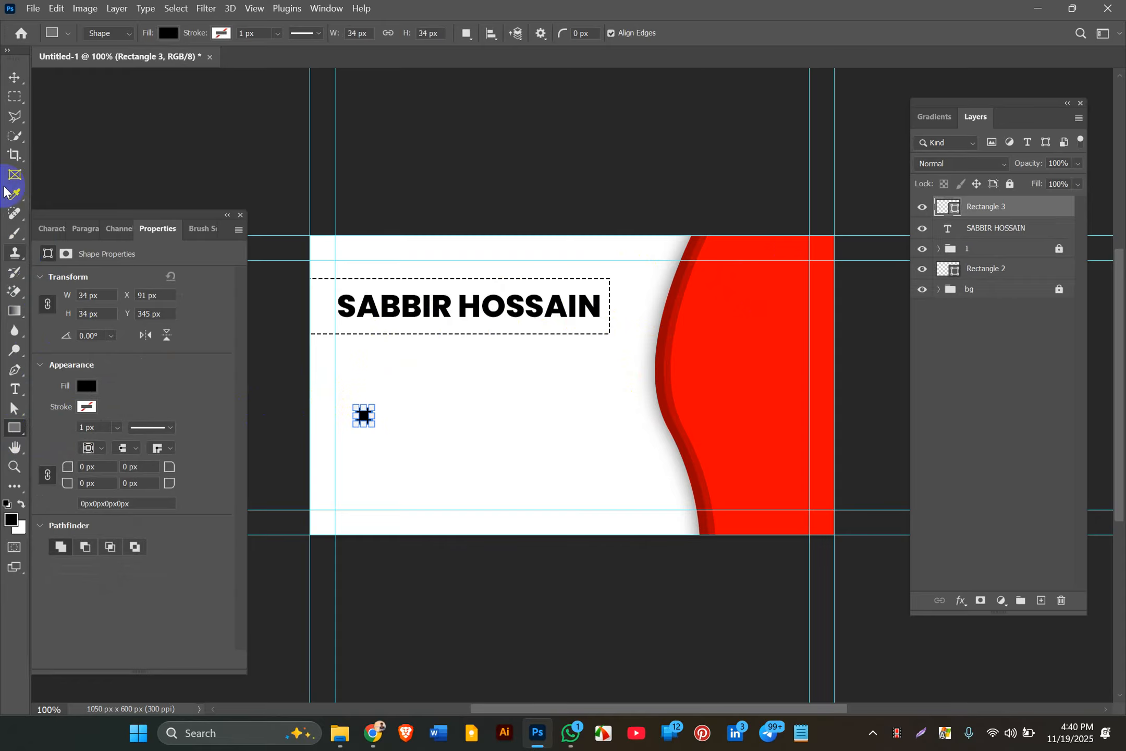
pyautogui.click(12, 76)
pyautogui.click(363, 417)
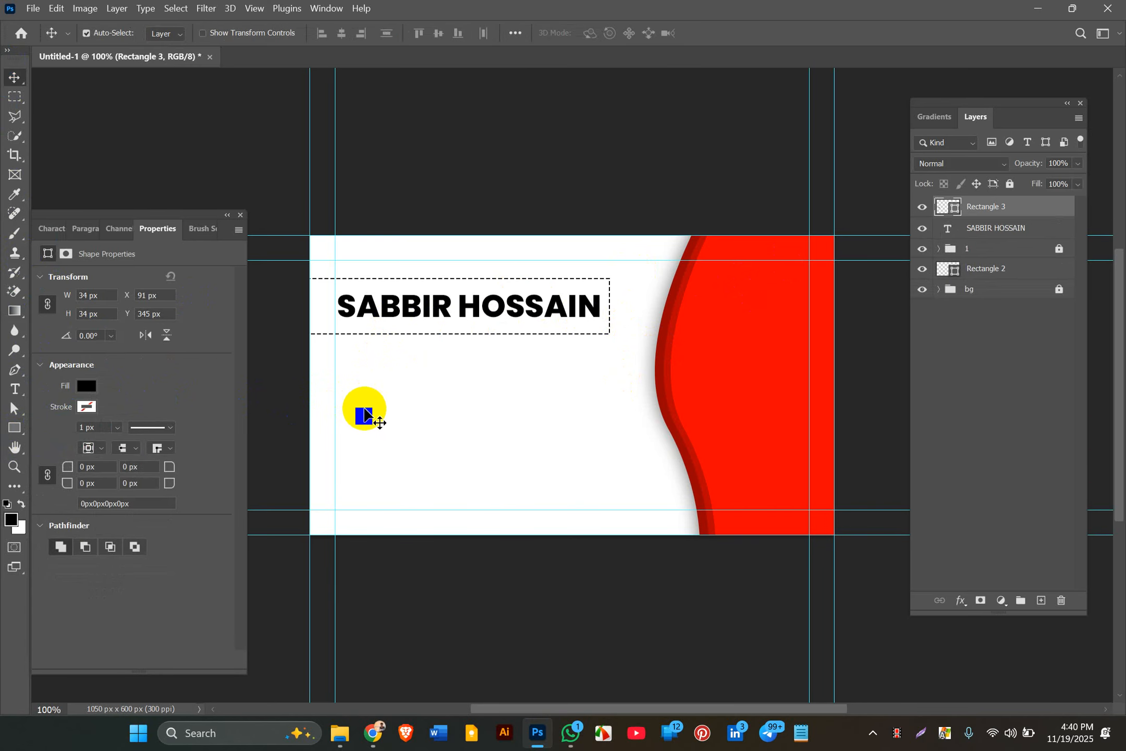
pyautogui.click(14, 408)
pyautogui.click(350, 458)
pyautogui.click(364, 412)
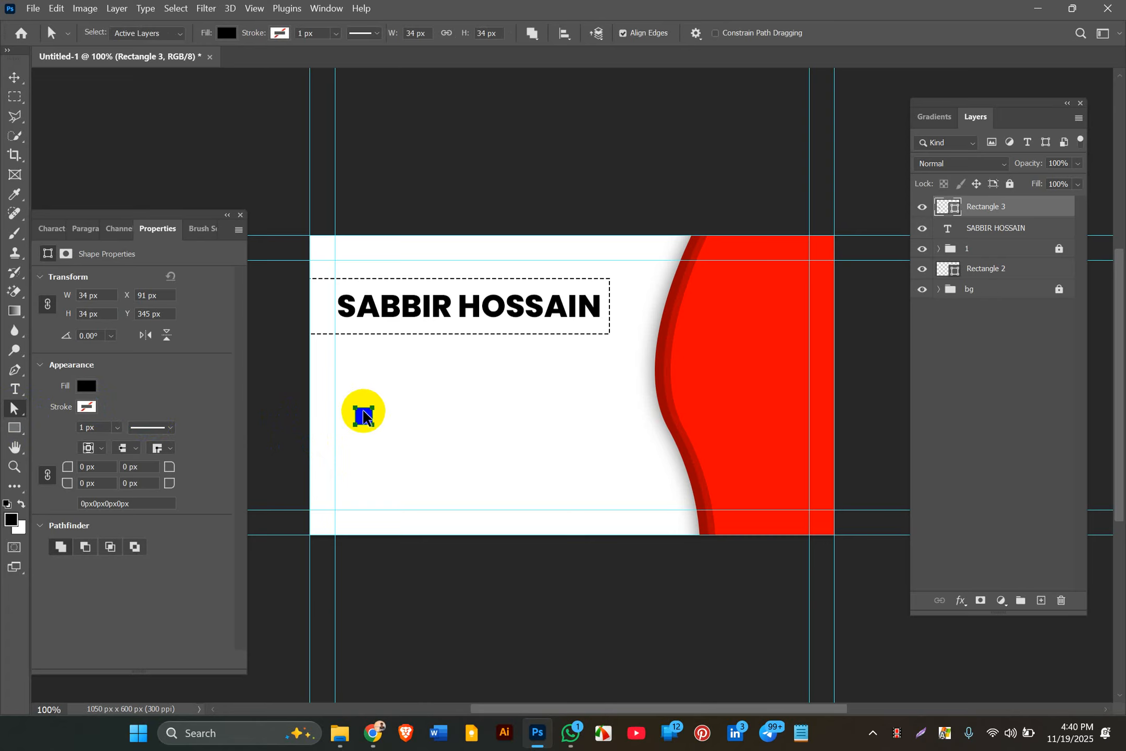
pyautogui.click(312, 423)
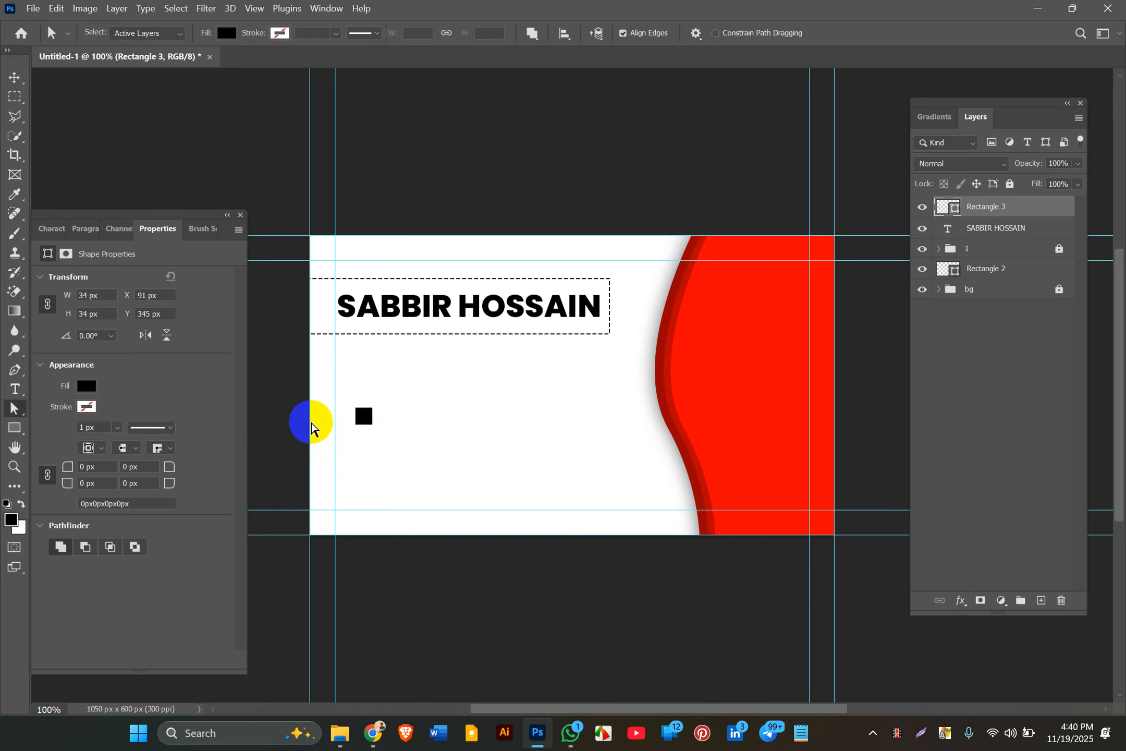
pyautogui.press('Delete')
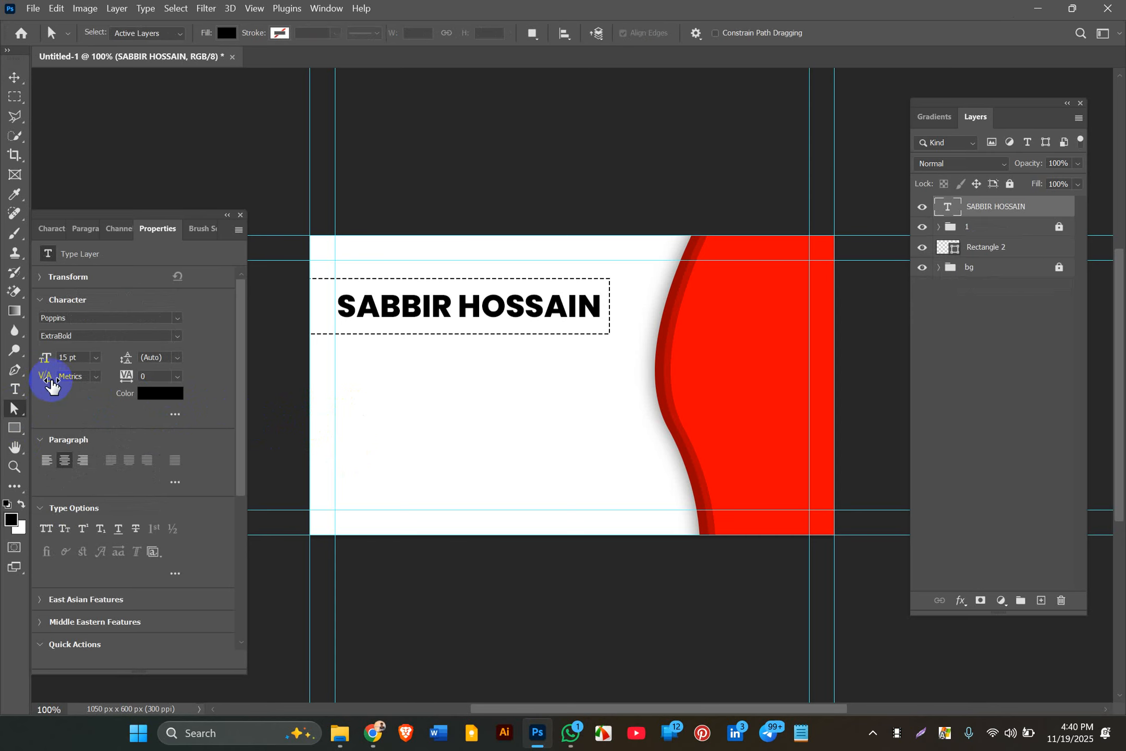
# Step: Draw a black square with 10 px rounded corners, after undoing a 20 px attempt
pyautogui.click(14, 427)
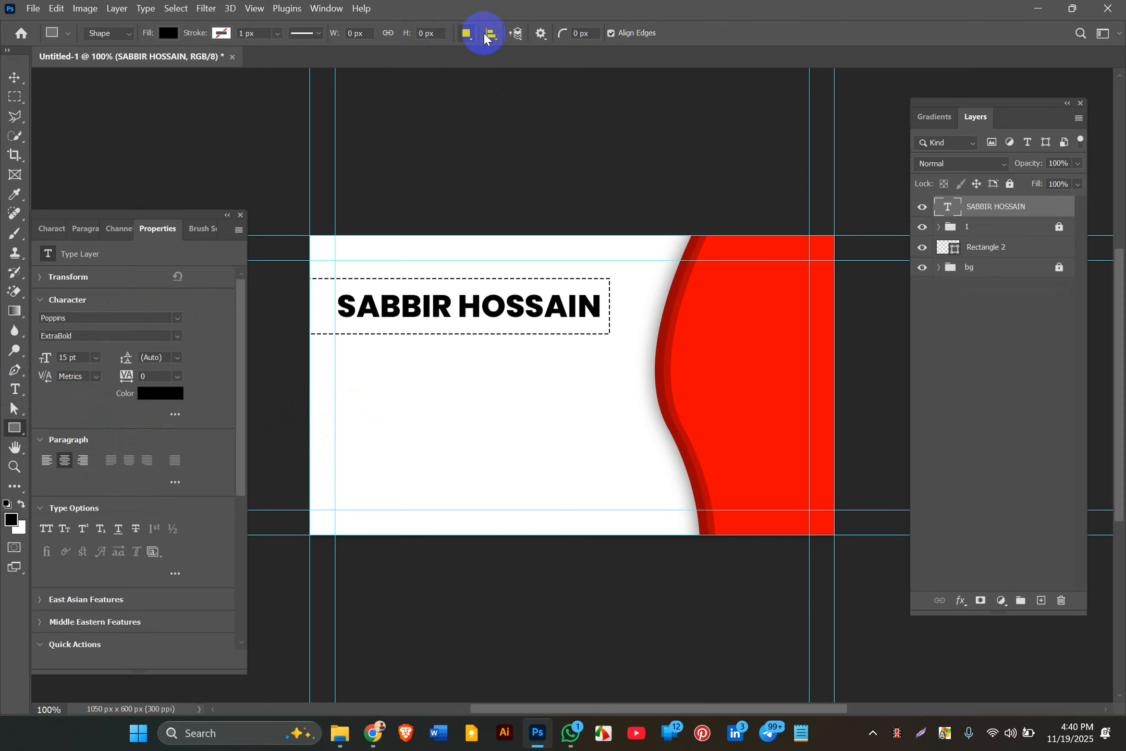
pyautogui.click(590, 35)
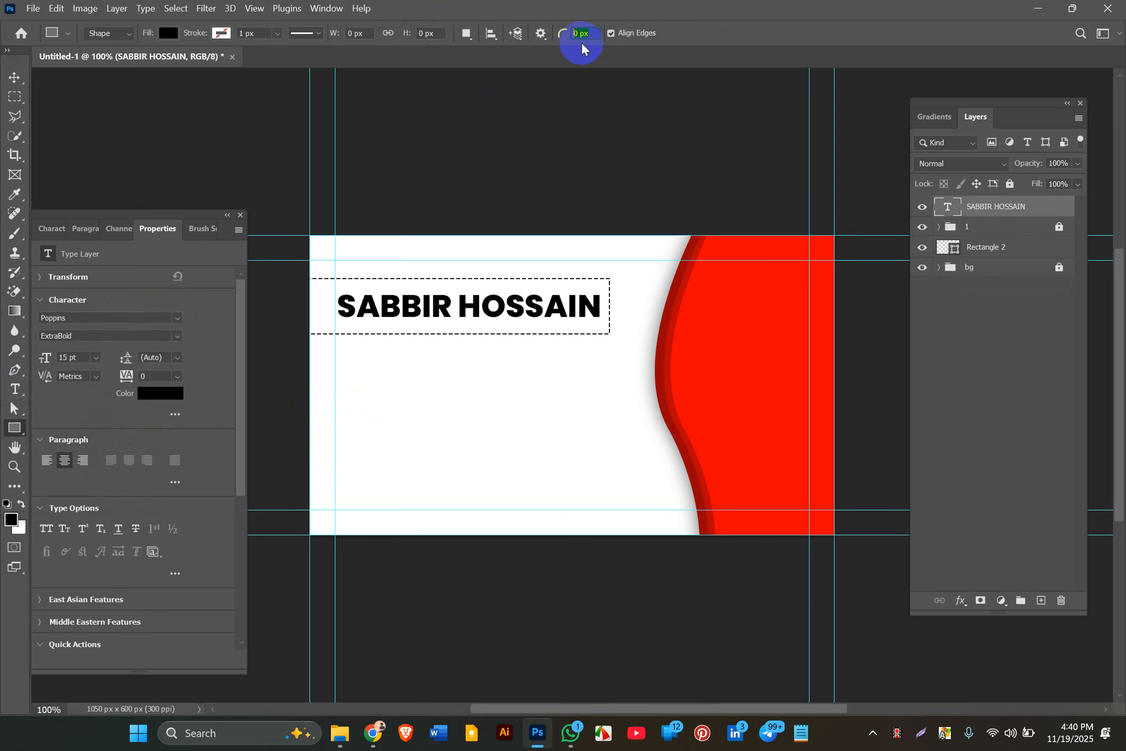
pyautogui.write('20')
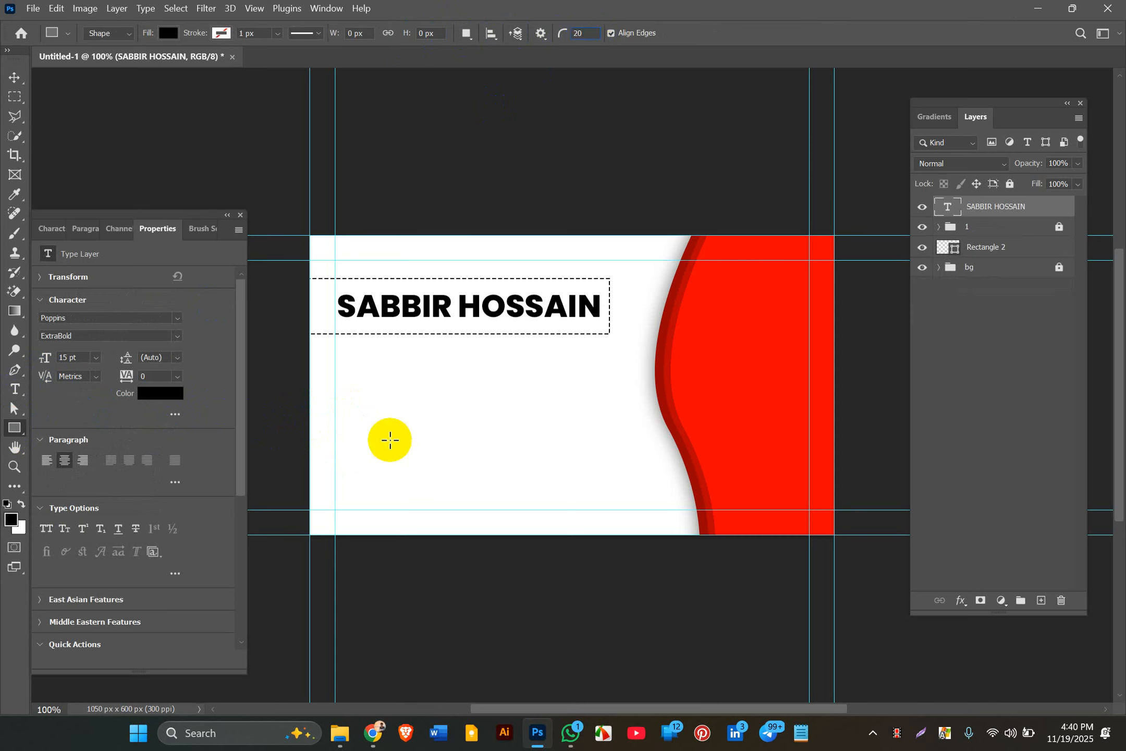
pyautogui.moveTo(388, 439); pyautogui.dragTo(428, 468)
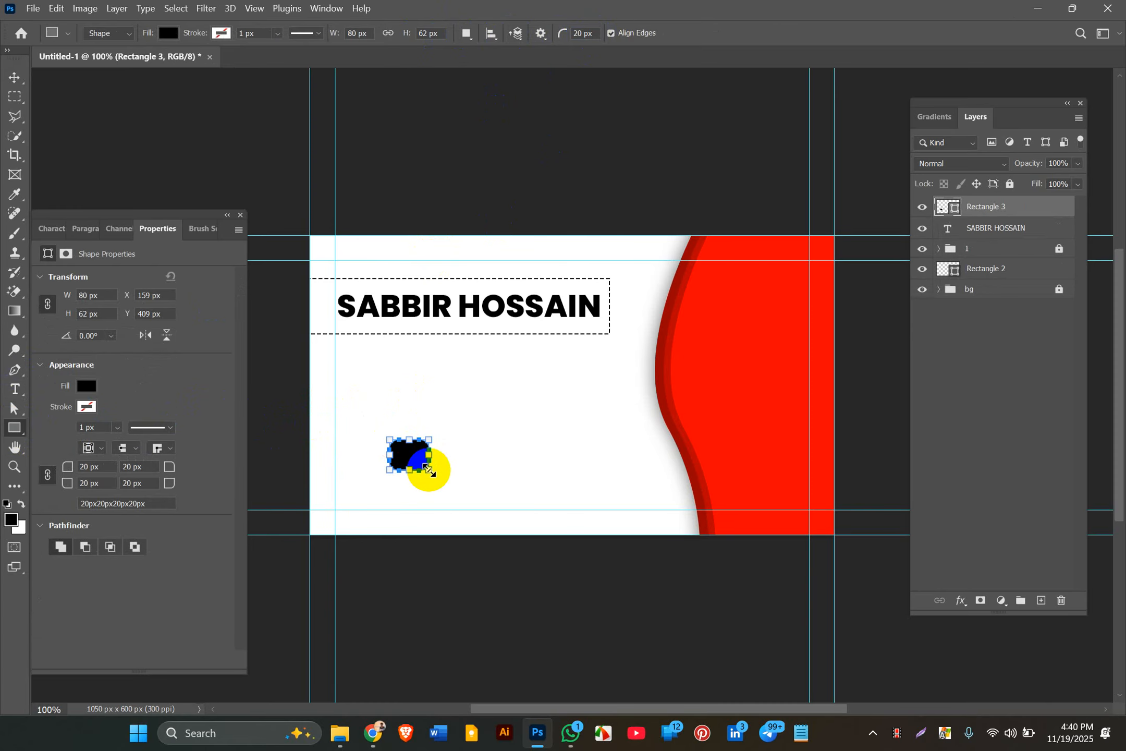
pyautogui.hotkey('ctrl', 'z')
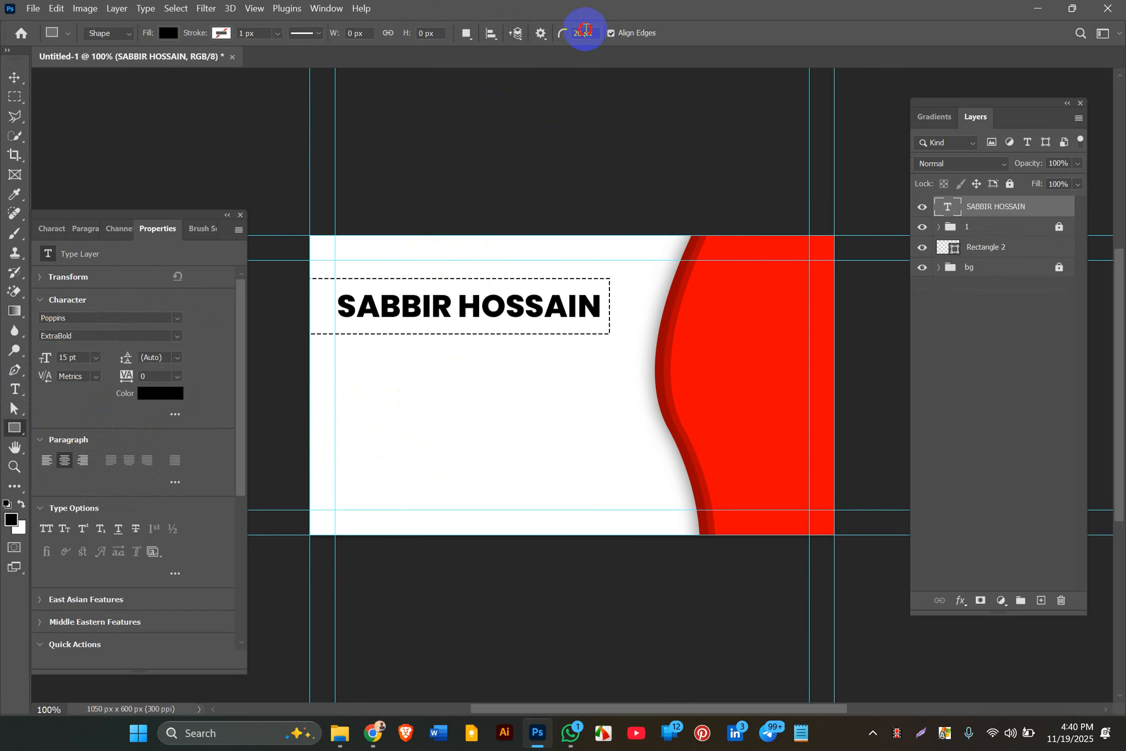
pyautogui.moveTo(583, 30); pyautogui.dragTo(562, 32)
pyautogui.write('1')
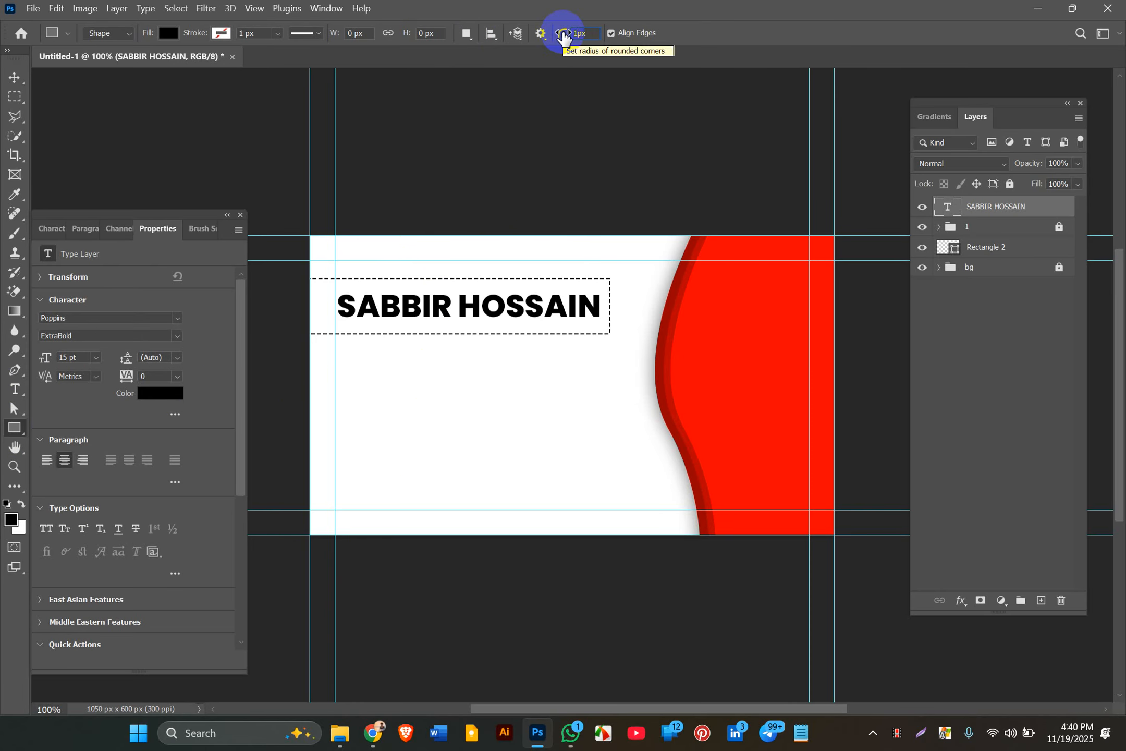
pyautogui.write('0')
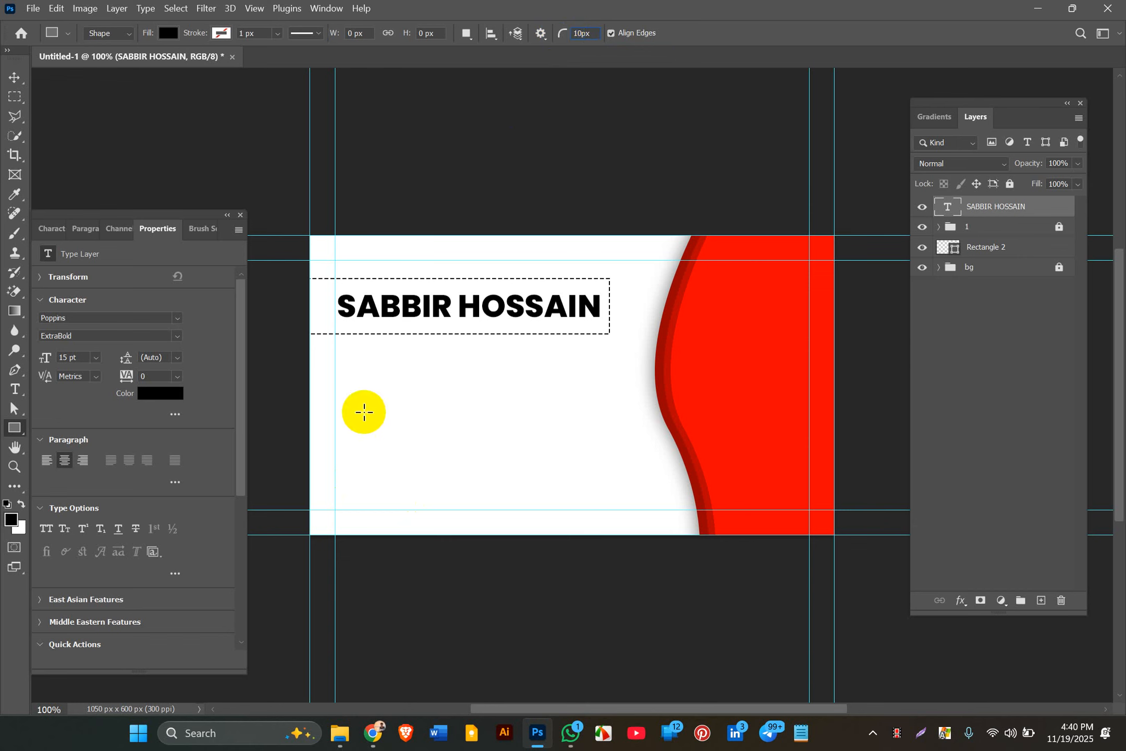
pyautogui.moveTo(363, 392); pyautogui.dragTo(385, 416)
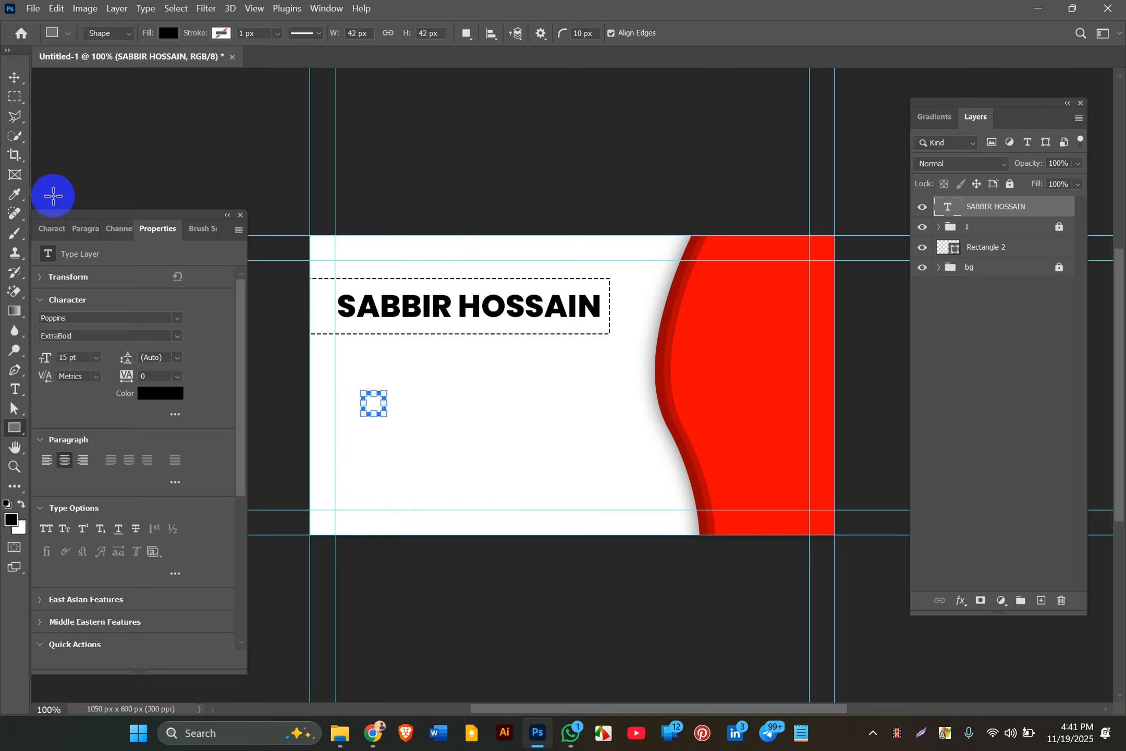
# Step: Move the rounded square up below the name box and select the name and box layers
pyautogui.click(15, 77)
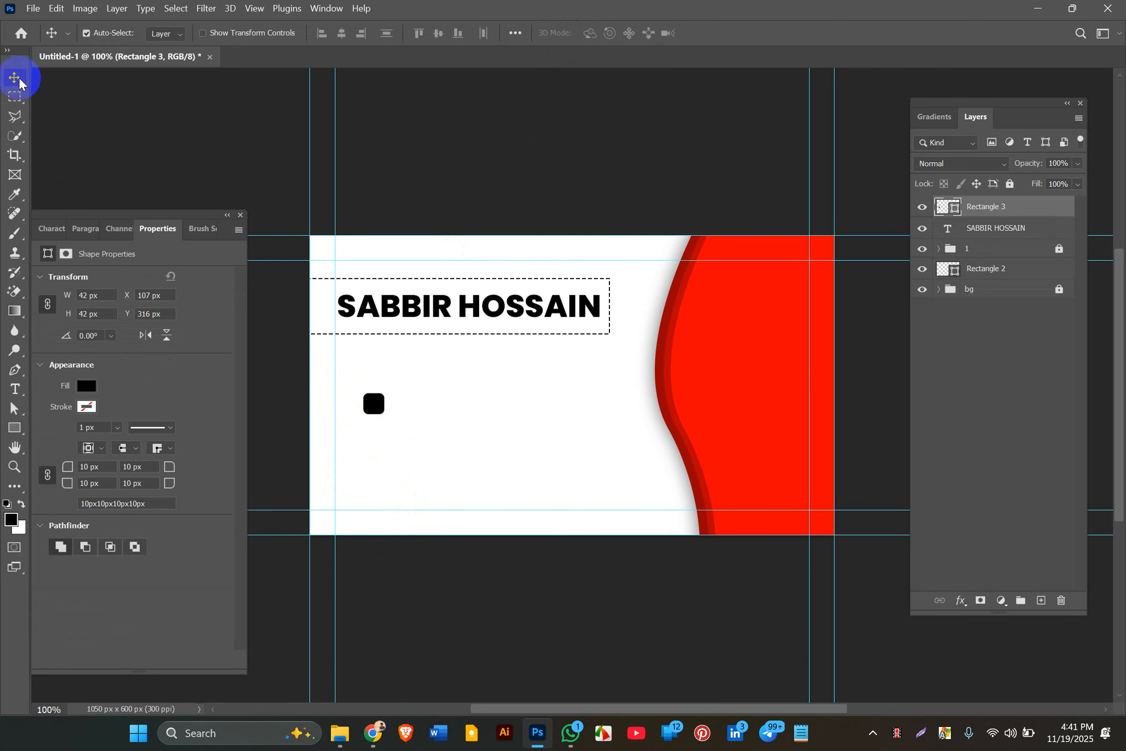
pyautogui.moveTo(362, 418); pyautogui.dragTo(365, 380)
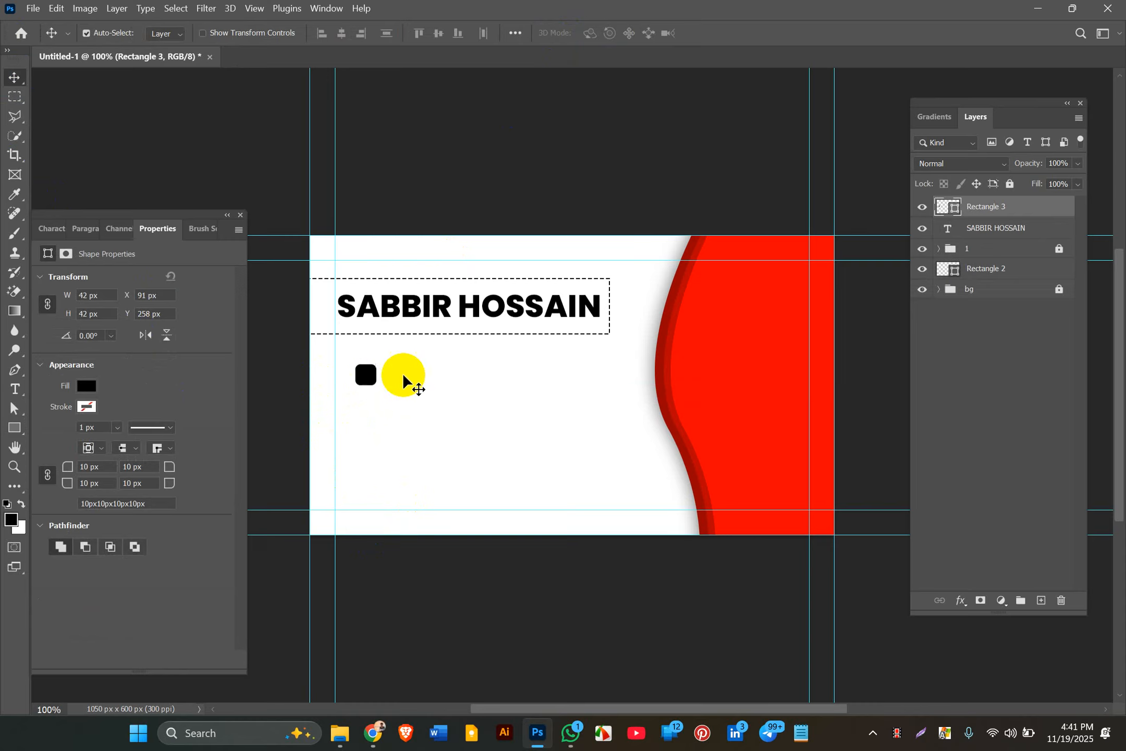
pyautogui.click(985, 268)
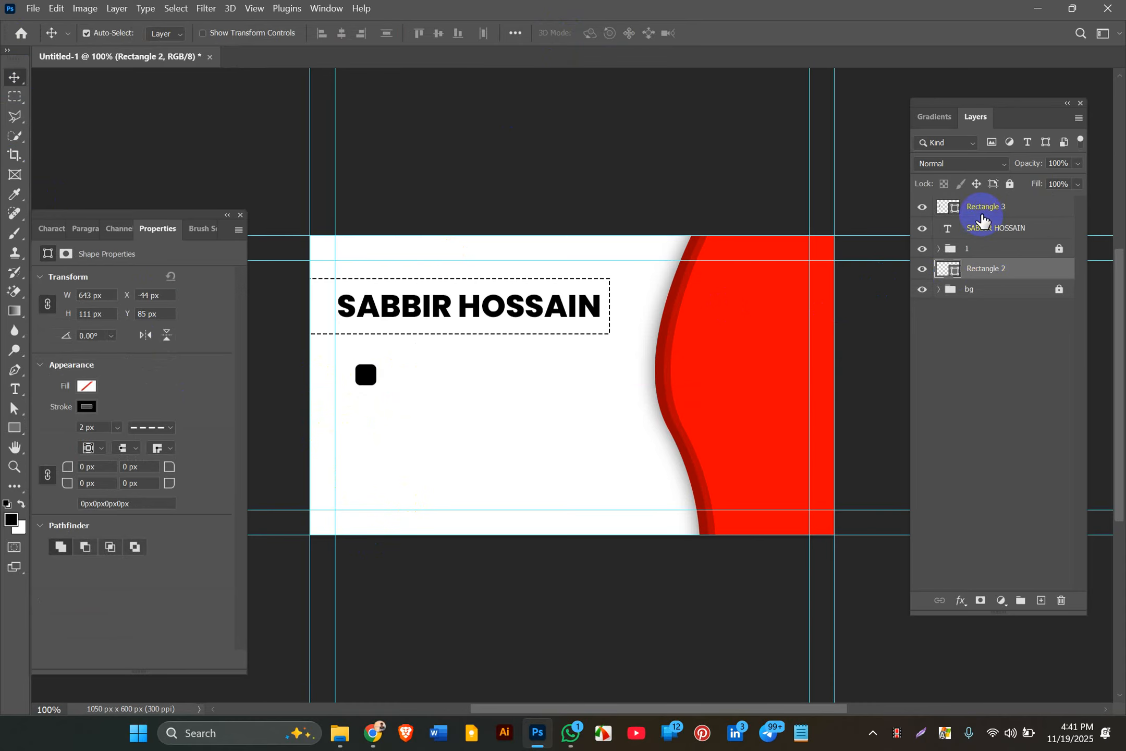
pyautogui.click(977, 233)
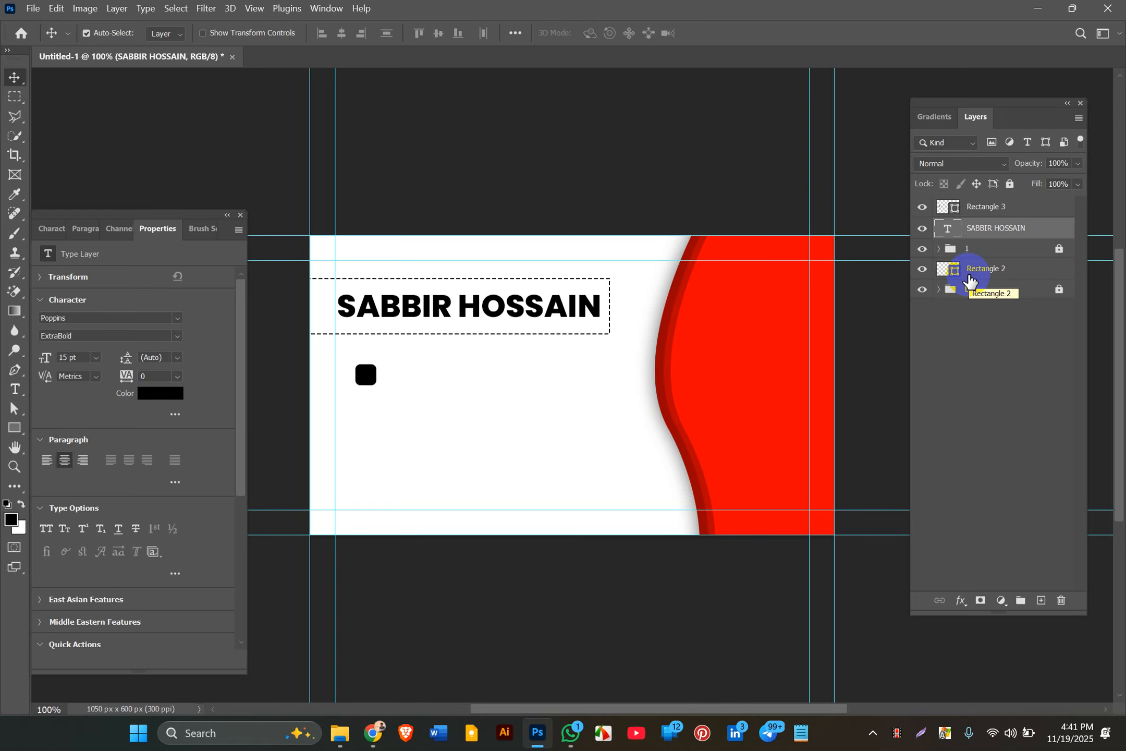
pyautogui.press('ctrl')
# Step: Group the name text and dashed box with Ctrl+G and rename the group NA
pyautogui.keyDown('ctrl'); pyautogui.click(969, 271); pyautogui.keyUp('ctrl')
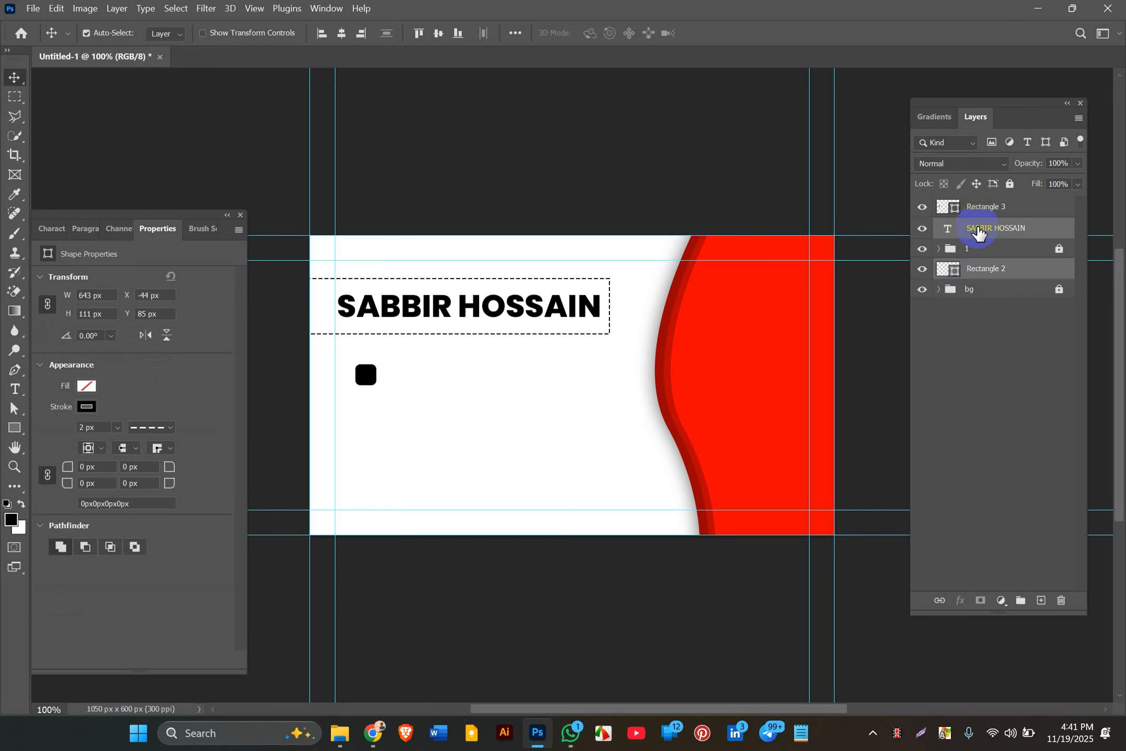
pyautogui.hotkey('ctrl', 'g')
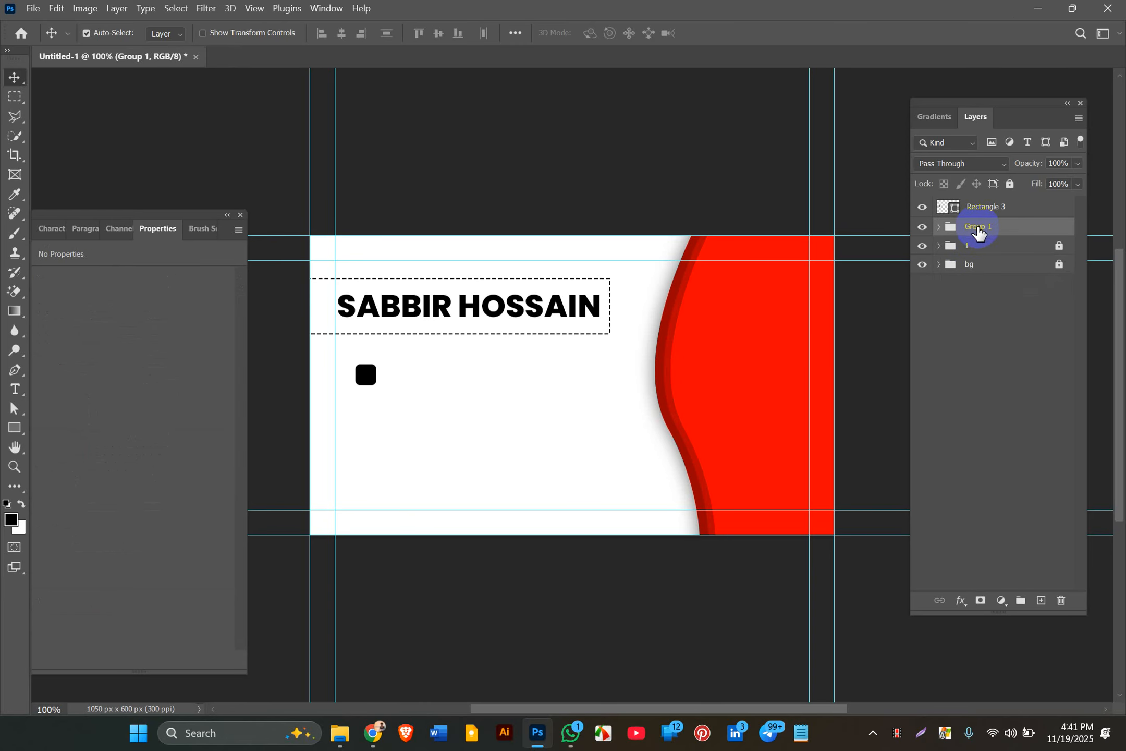
pyautogui.doubleClick(977, 229)
pyautogui.write('NA')
pyautogui.press('Return')
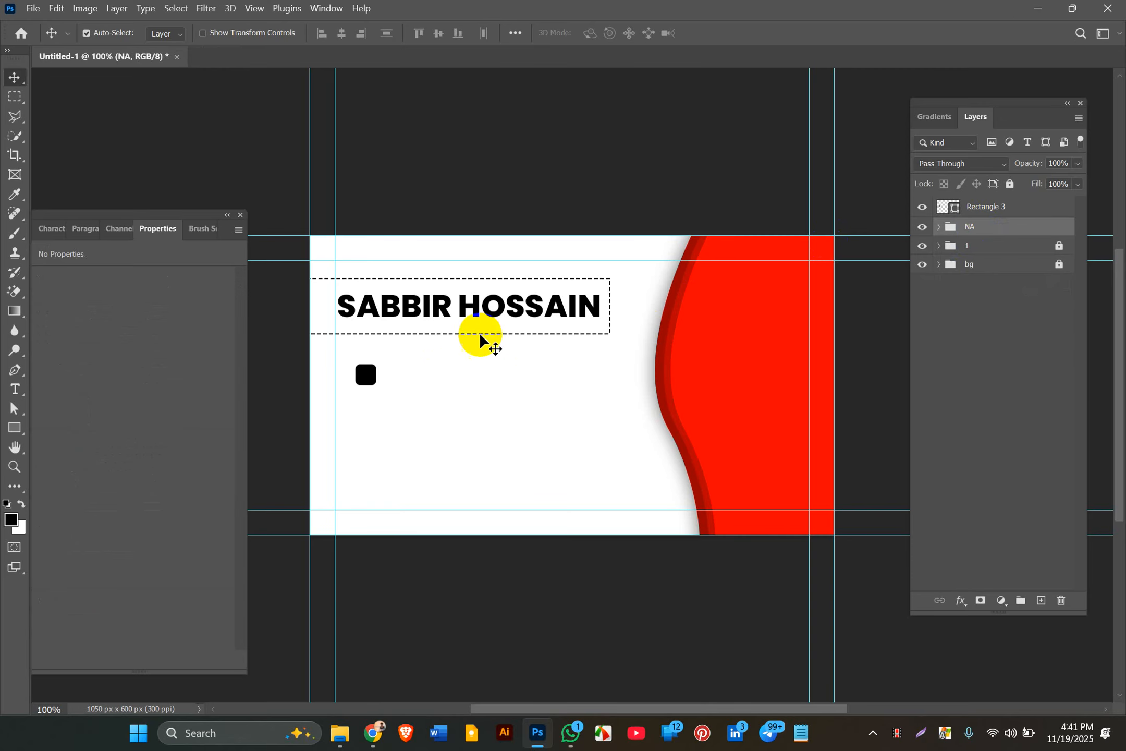
pyautogui.click(368, 385)
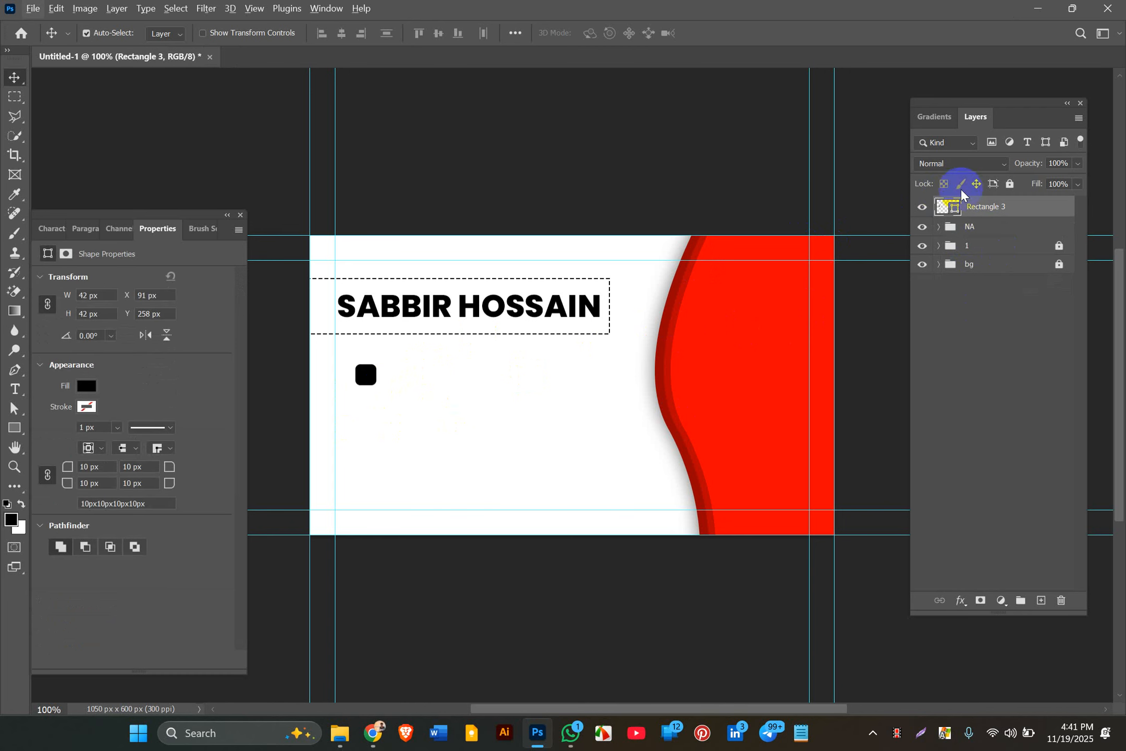
# Step: Fill Rectangle 3's rounded square with pure red #ff0000
pyautogui.click(959, 206)
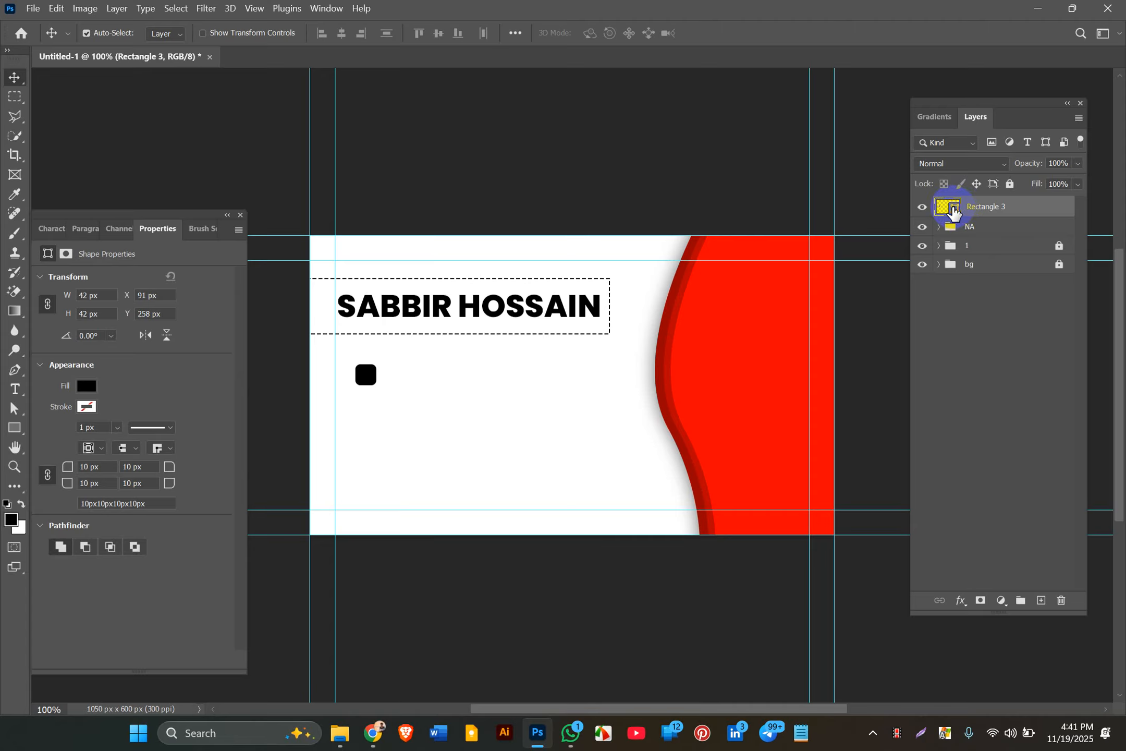
pyautogui.doubleClick(953, 209)
pyautogui.moveTo(701, 542); pyautogui.dragTo(896, 423)
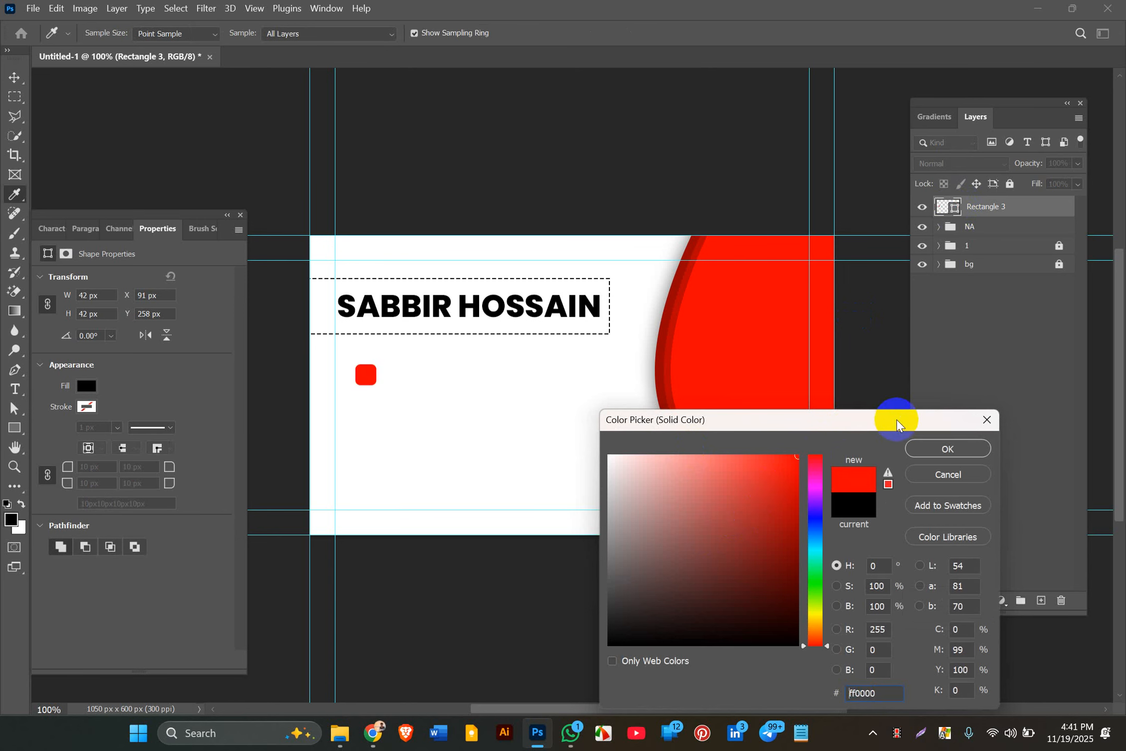
pyautogui.click(923, 451)
pyautogui.press('v')
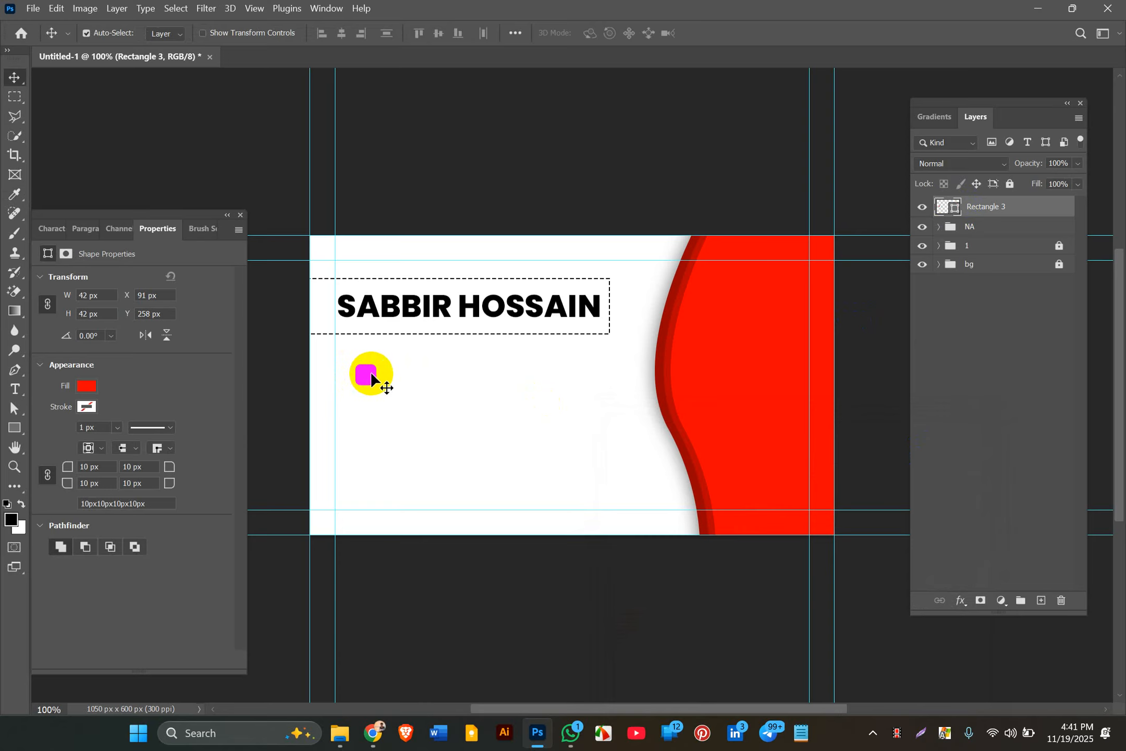
# Step: Duplicate the red rounded square into four squares down the card
pyautogui.moveTo(370, 378)
pyautogui.mouseDown()
pyautogui.moveTo(367, 413)
pyautogui.moveTo(367, 403)
pyautogui.mouseUp()
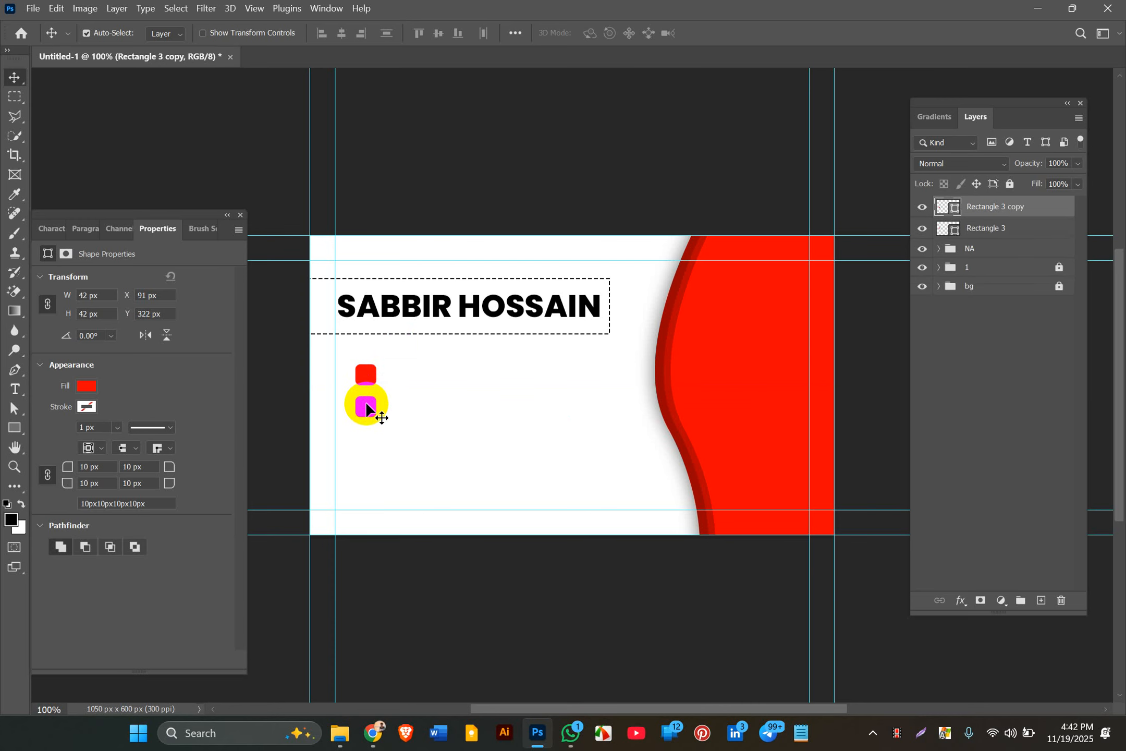
pyautogui.moveTo(366, 369)
pyautogui.mouseDown()
pyautogui.moveTo(373, 423)
pyautogui.moveTo(371, 384)
pyautogui.mouseUp()
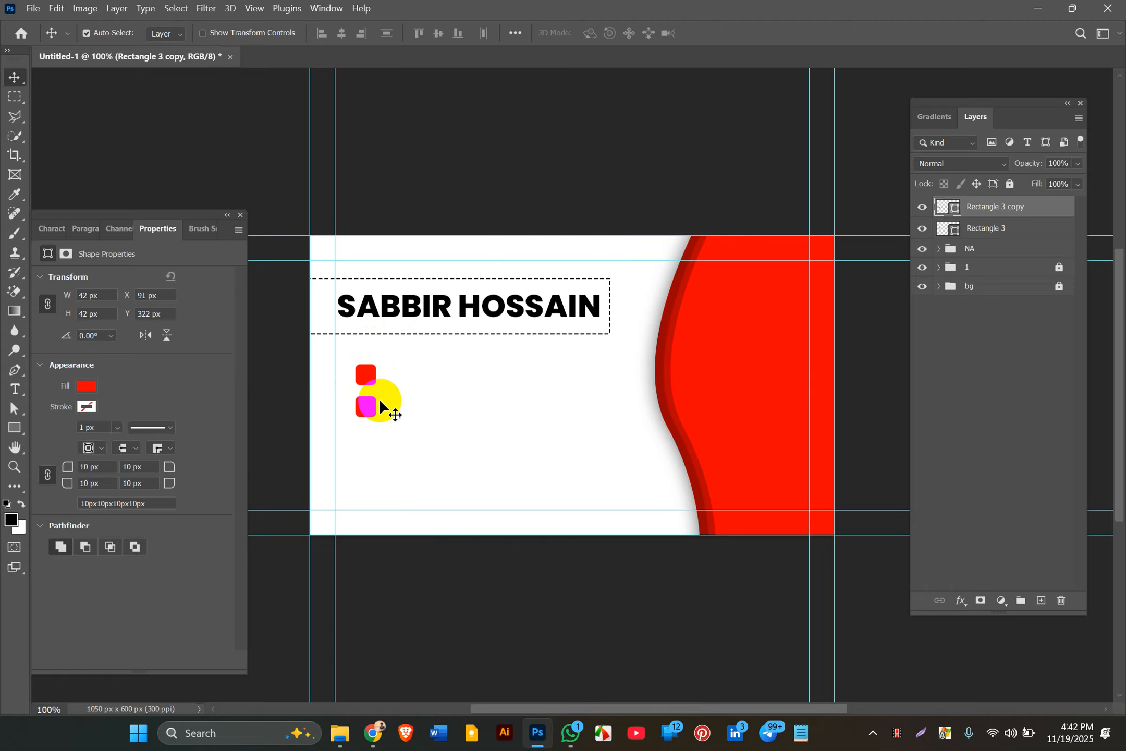
pyautogui.keyDown('shift'); pyautogui.click(1003, 229); pyautogui.keyUp('shift')
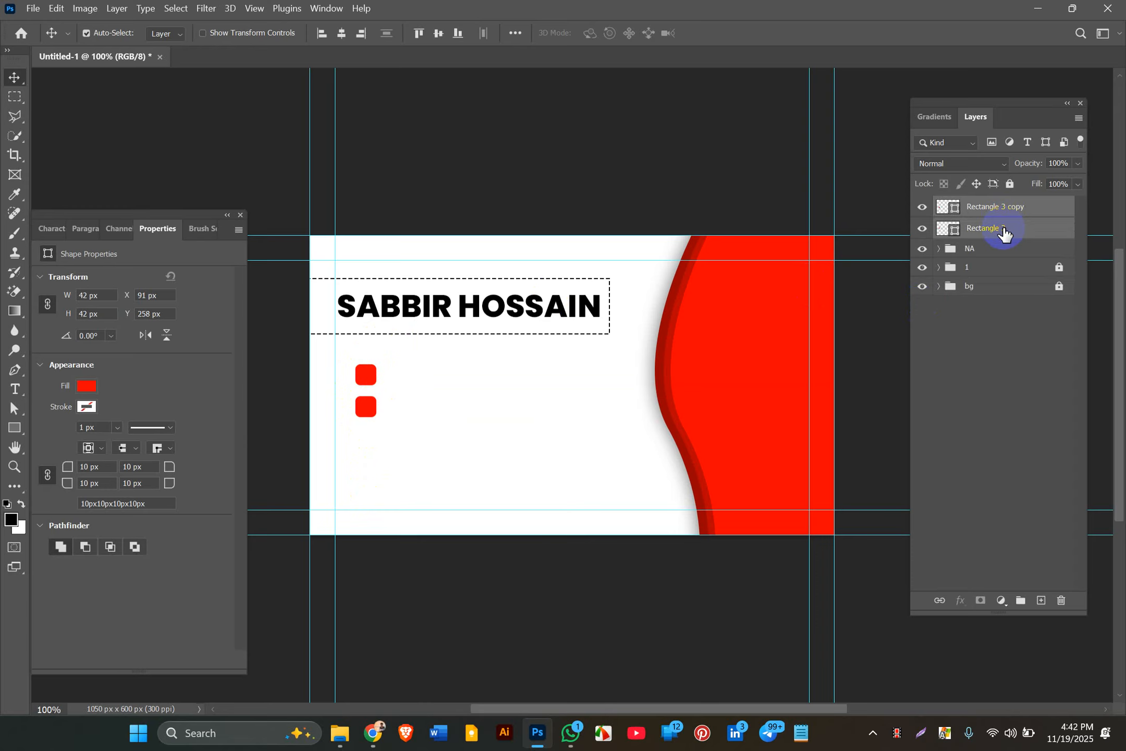
pyautogui.moveTo(366, 415); pyautogui.dragTo(369, 488)
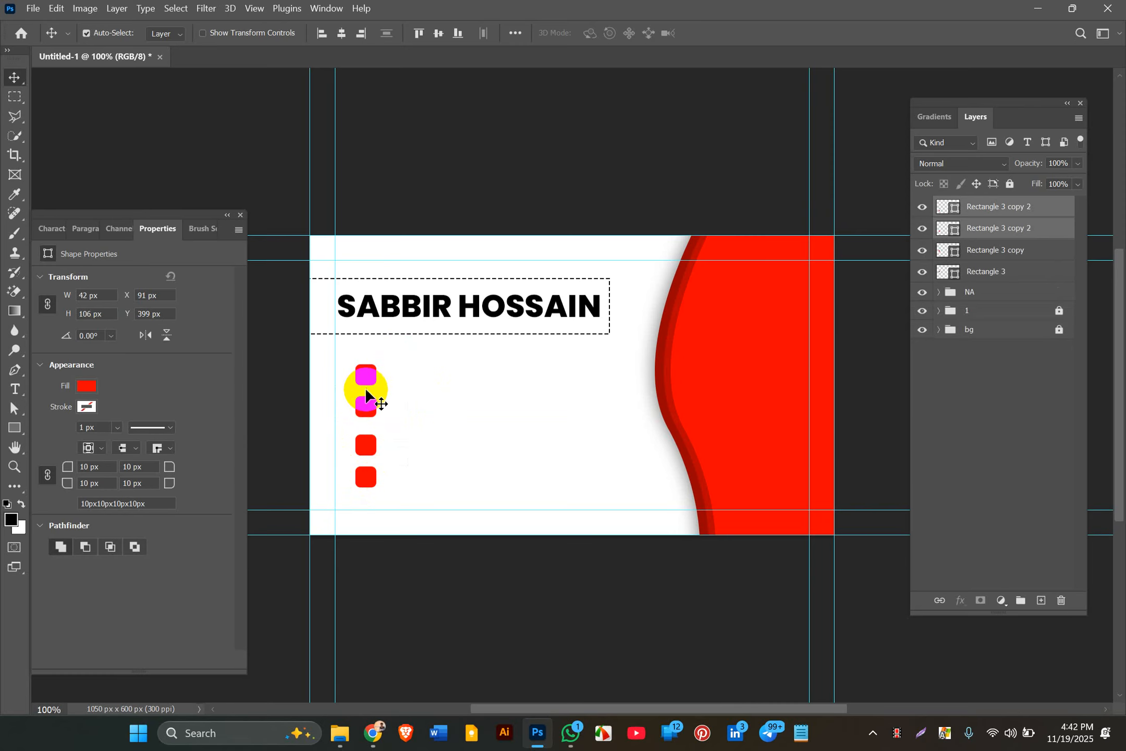
# Step: Select all four square layers and apply Distribute Vertical Centers
pyautogui.click(984, 274)
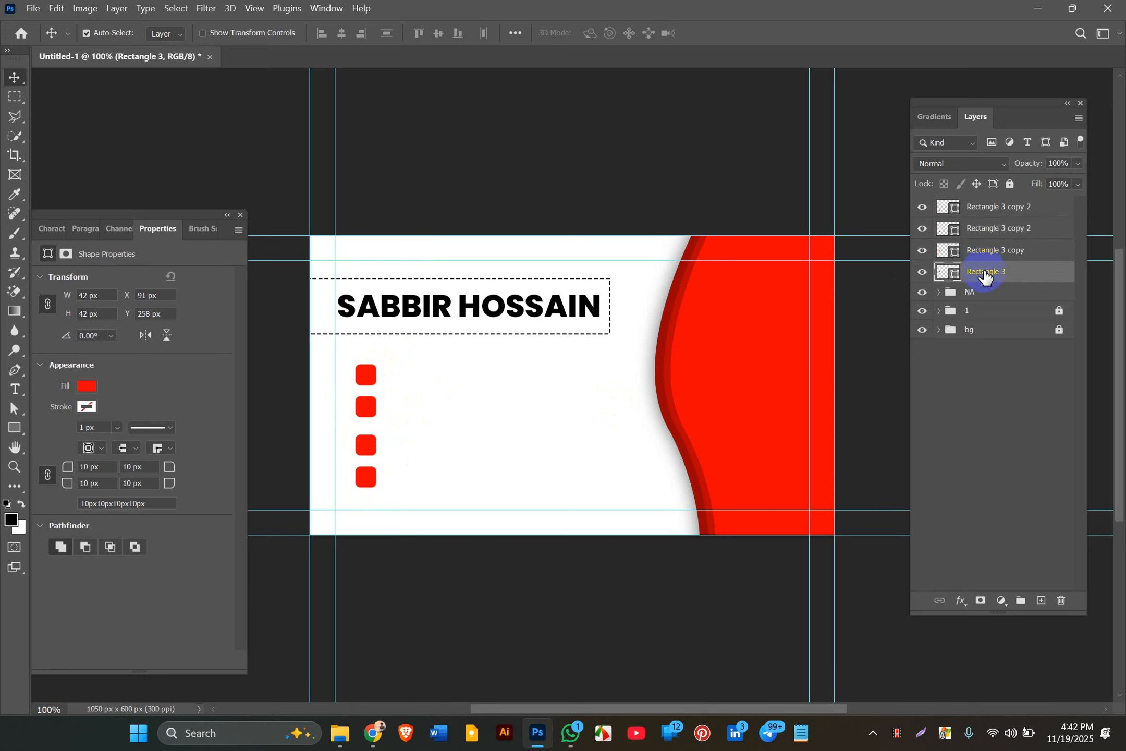
pyautogui.keyDown('shift'); pyautogui.click(996, 207); pyautogui.keyUp('shift')
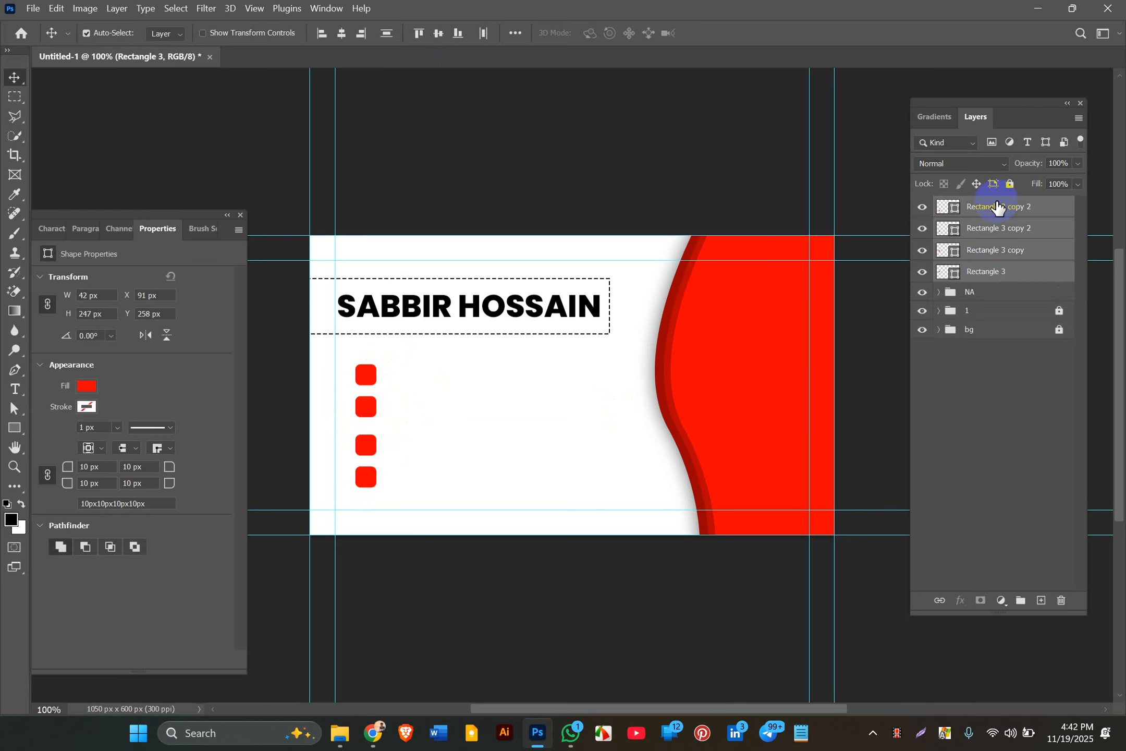
pyautogui.click(516, 34)
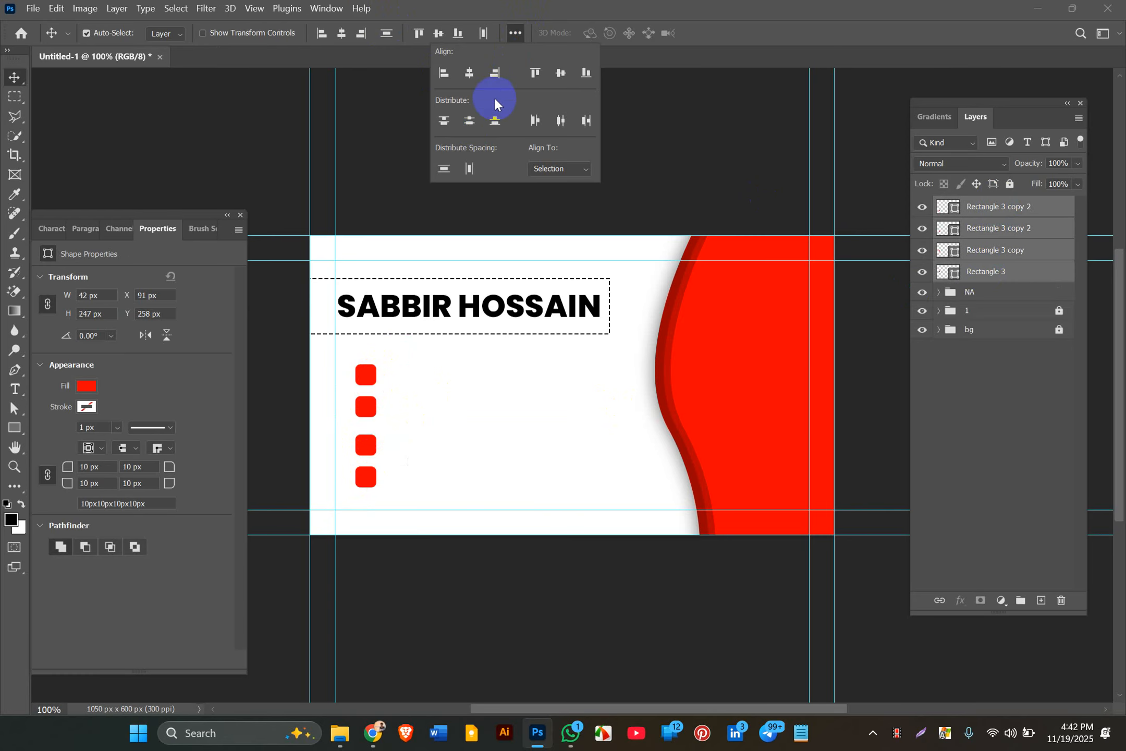
pyautogui.click(469, 121)
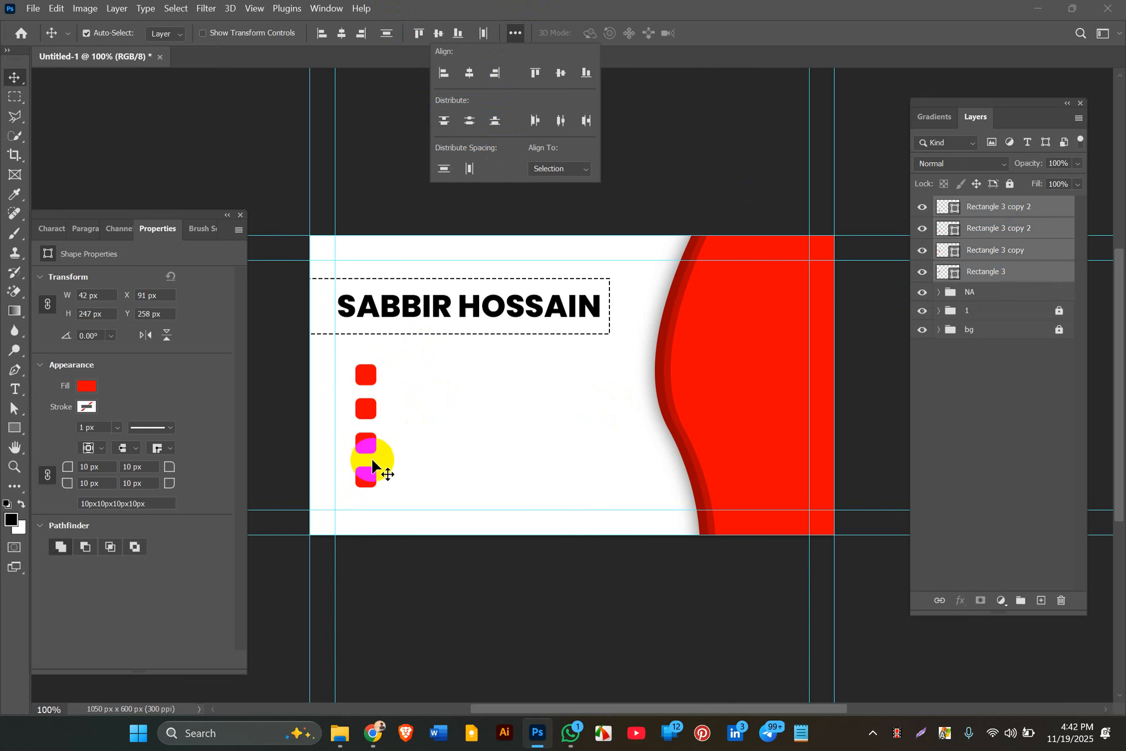
pyautogui.click(444, 430)
pyautogui.click(444, 430)
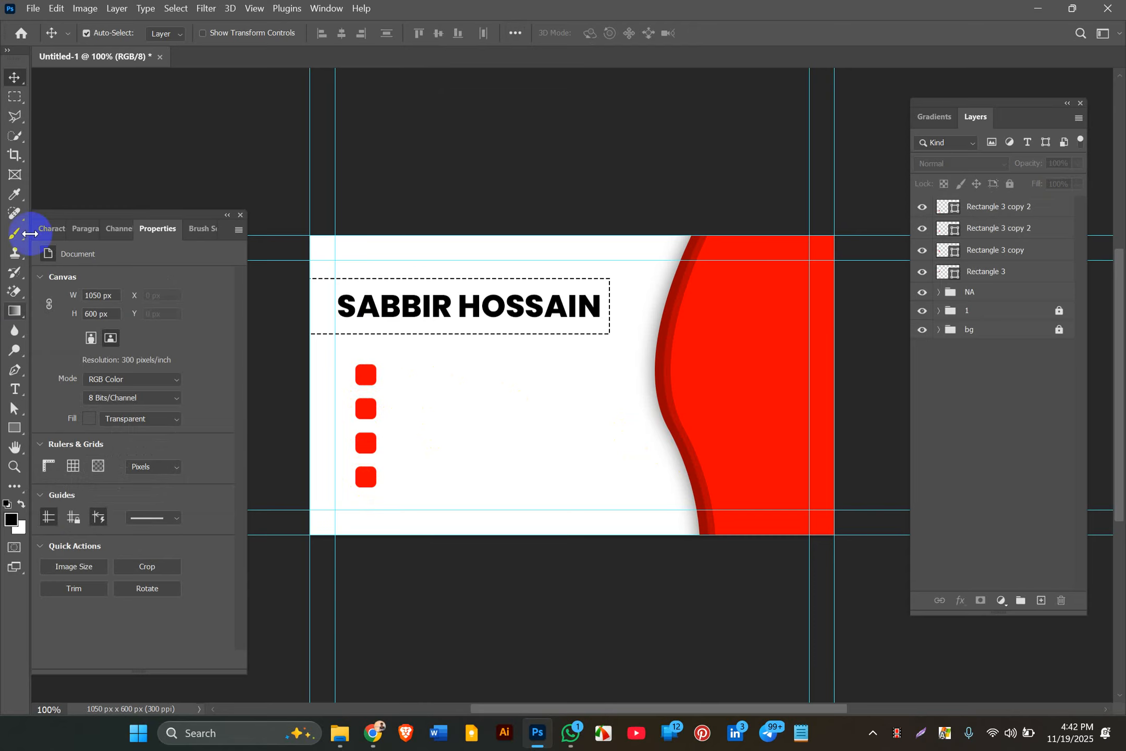
# Step: Type the phone number as a new text line beside the first red square
pyautogui.click(15, 389)
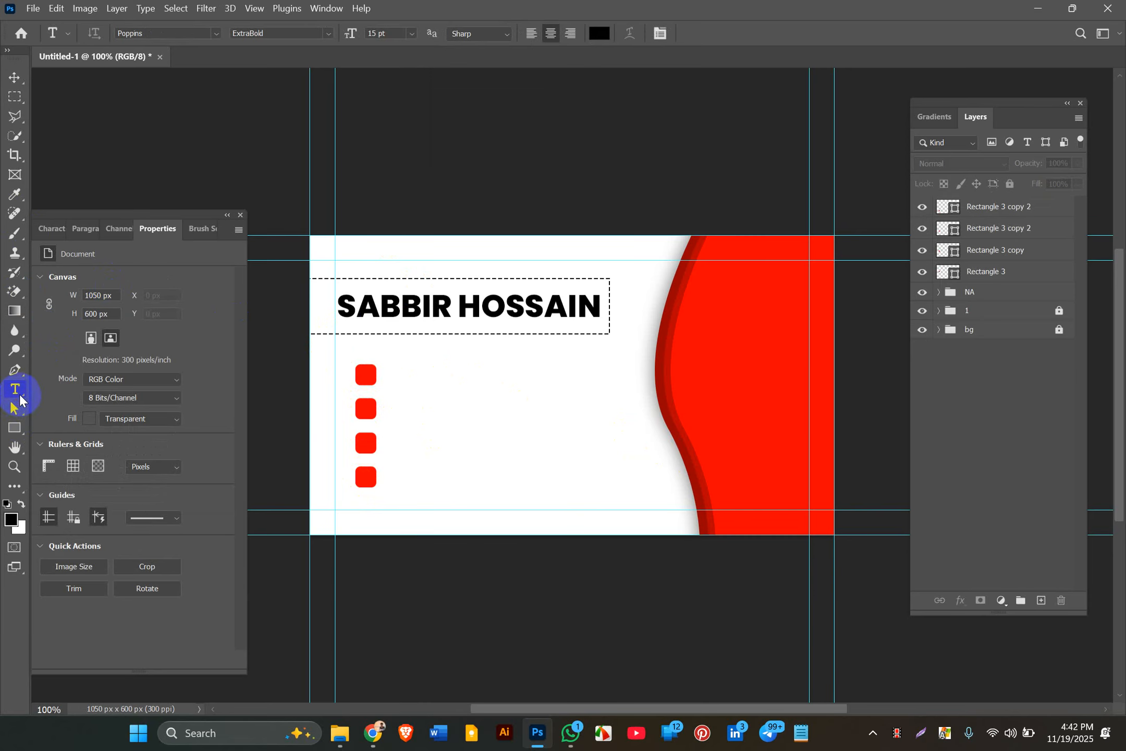
pyautogui.click(383, 374)
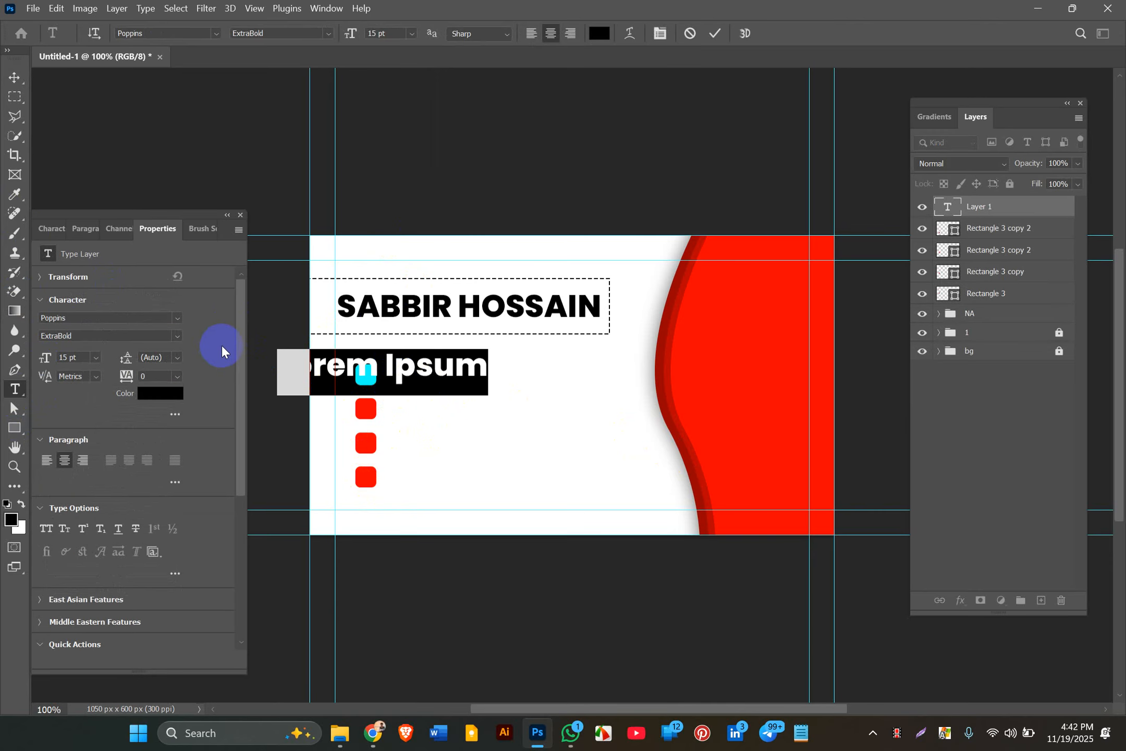
pyautogui.write('001')
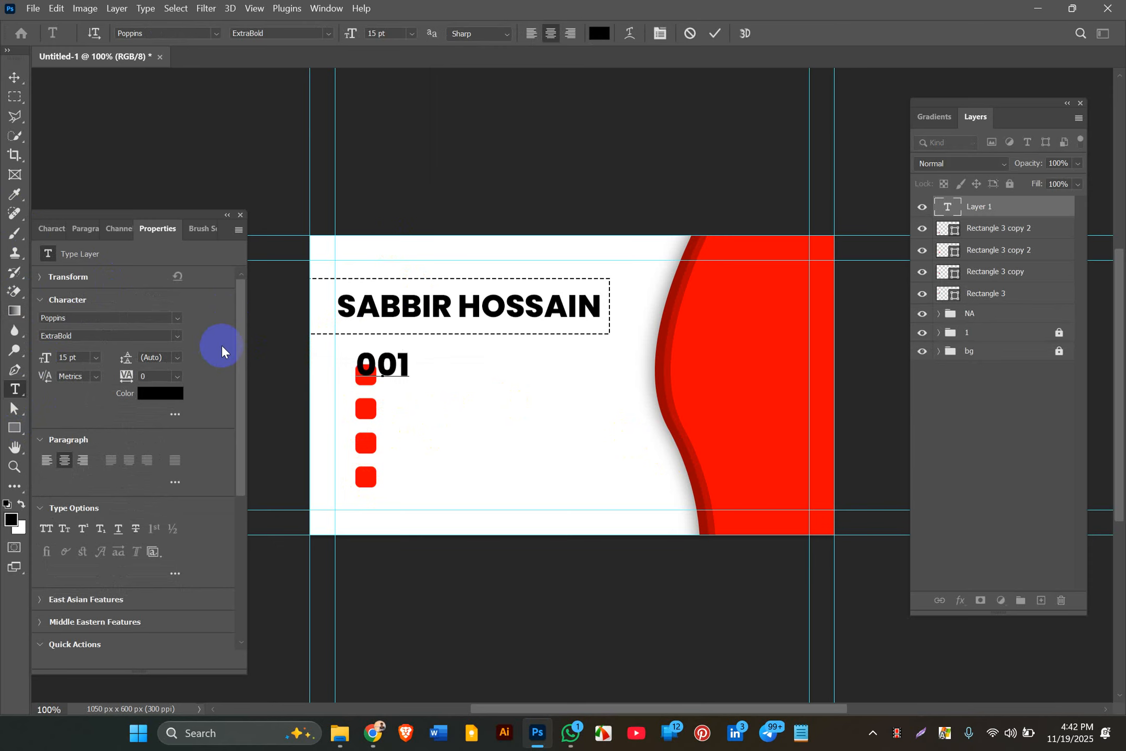
pyautogui.write('2345')
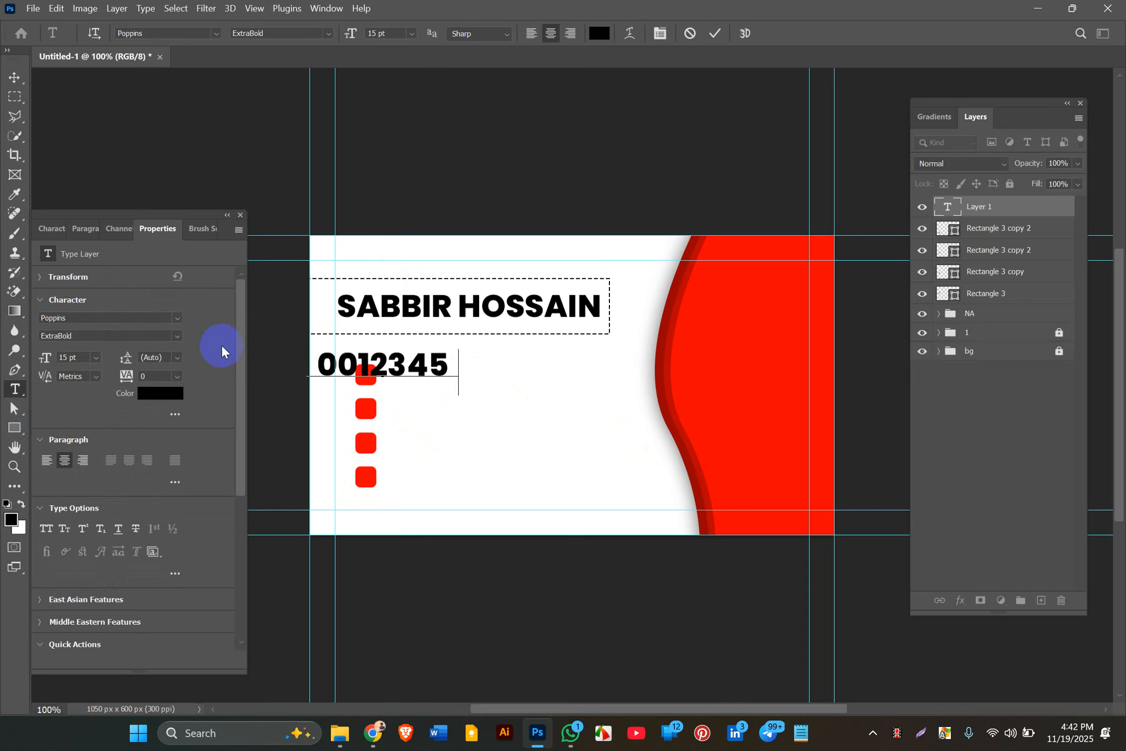
pyautogui.write('6789')
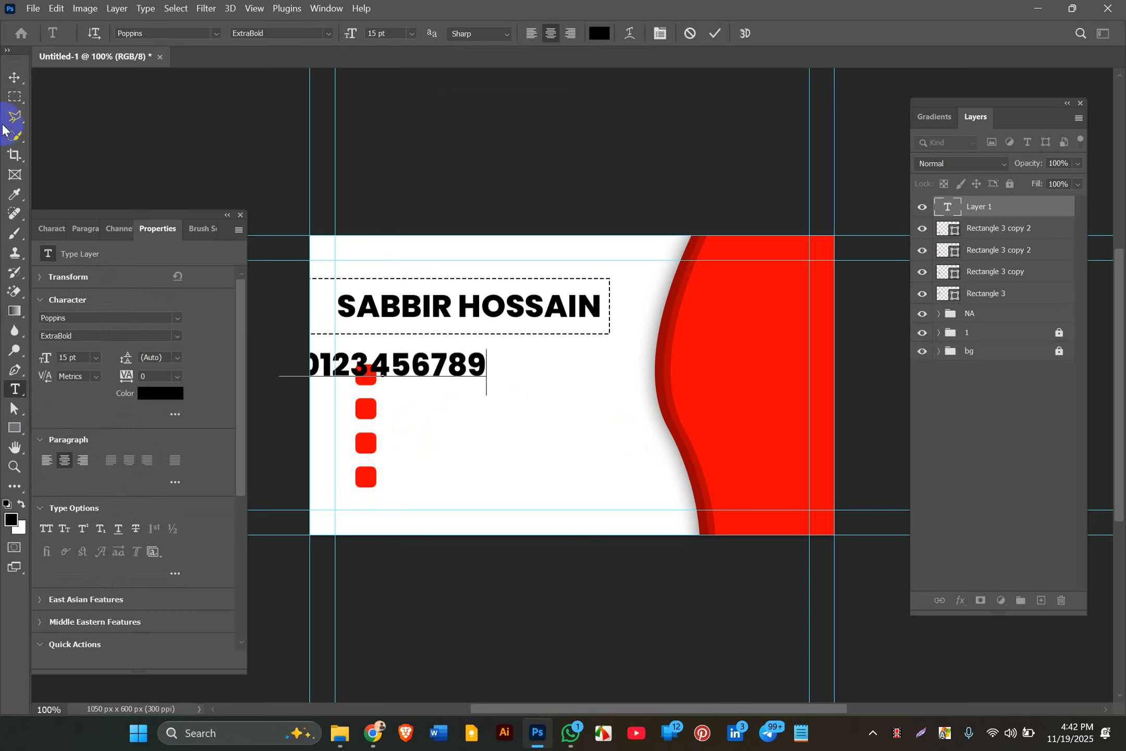
pyautogui.click(12, 78)
pyautogui.moveTo(403, 376); pyautogui.dragTo(504, 375)
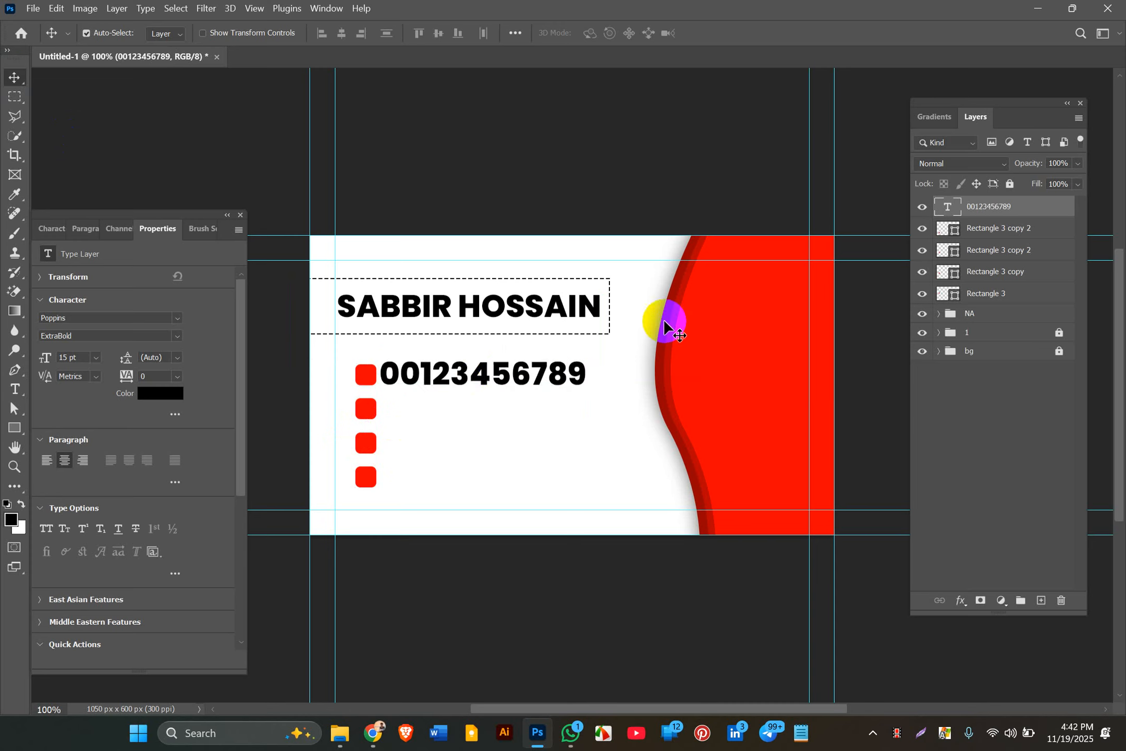
# Step: Make the number Poppins Medium 10 pt, place it by the first square, and duplicate it
pyautogui.click(178, 338)
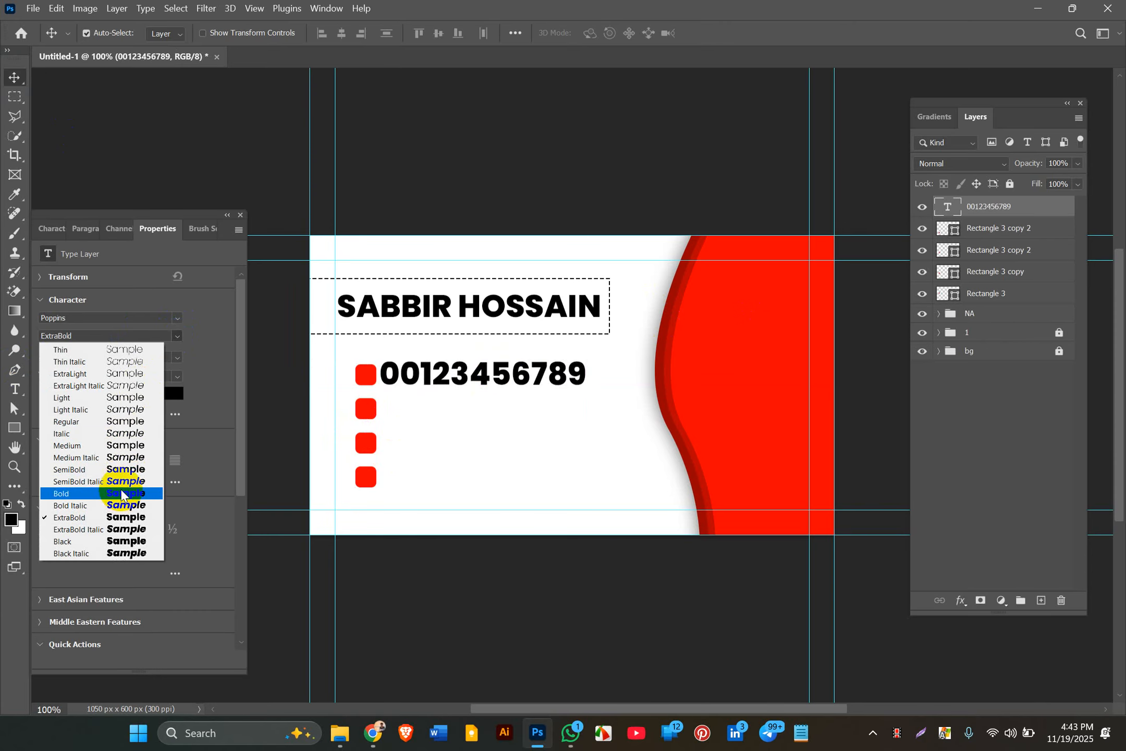
pyautogui.click(122, 444)
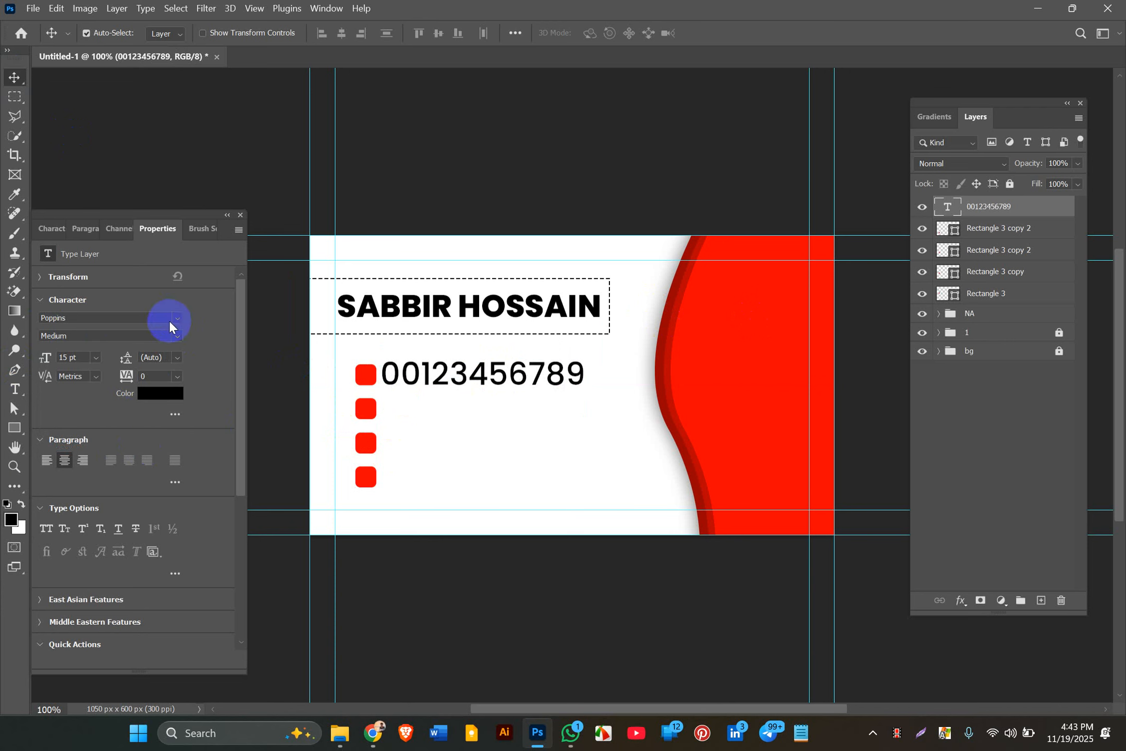
pyautogui.click(94, 357)
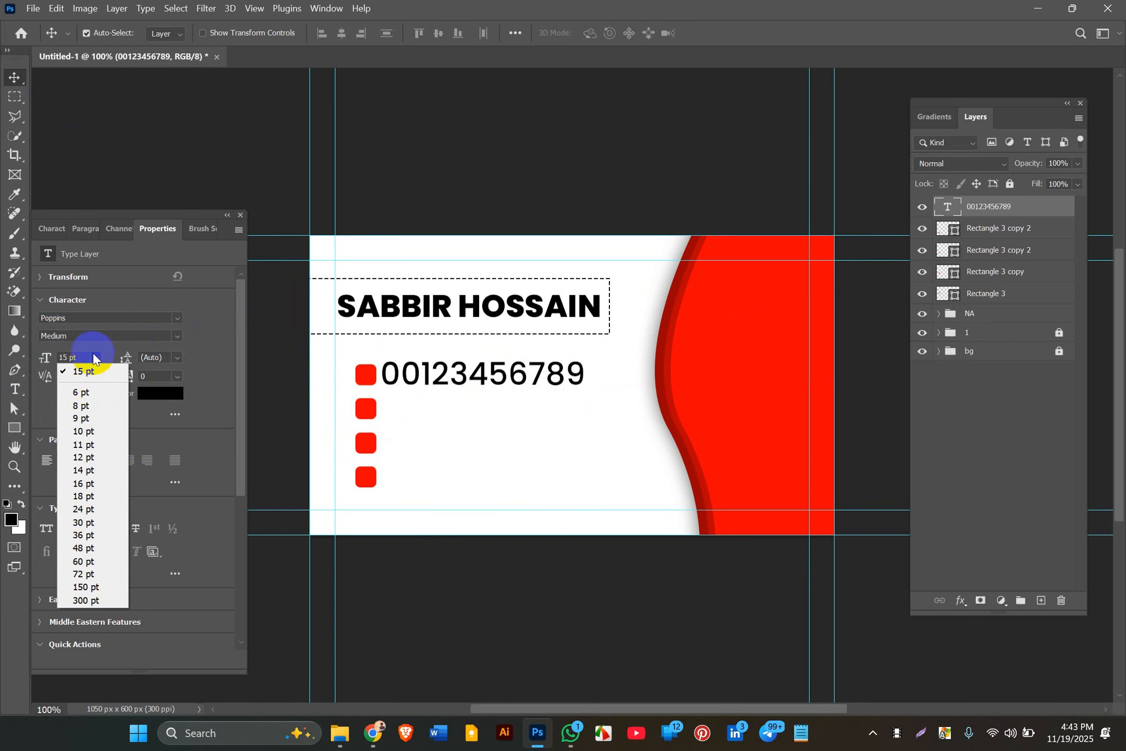
pyautogui.click(78, 434)
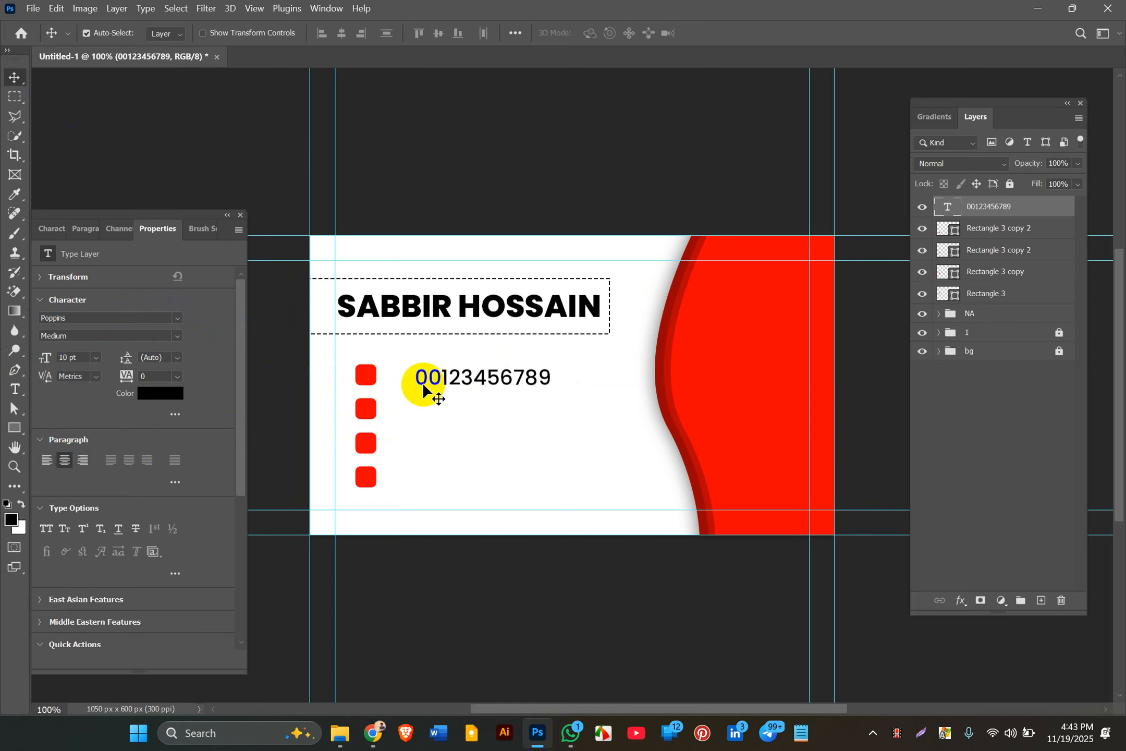
pyautogui.moveTo(446, 375); pyautogui.dragTo(416, 379)
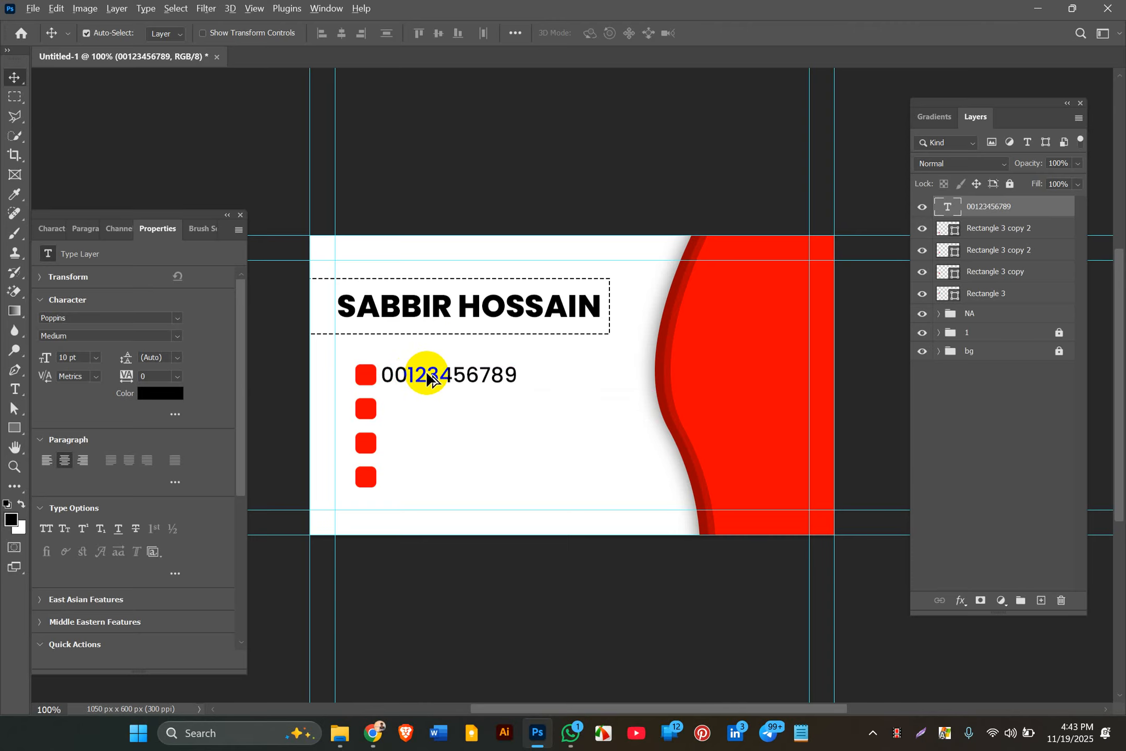
pyautogui.moveTo(427, 372); pyautogui.dragTo(418, 482)
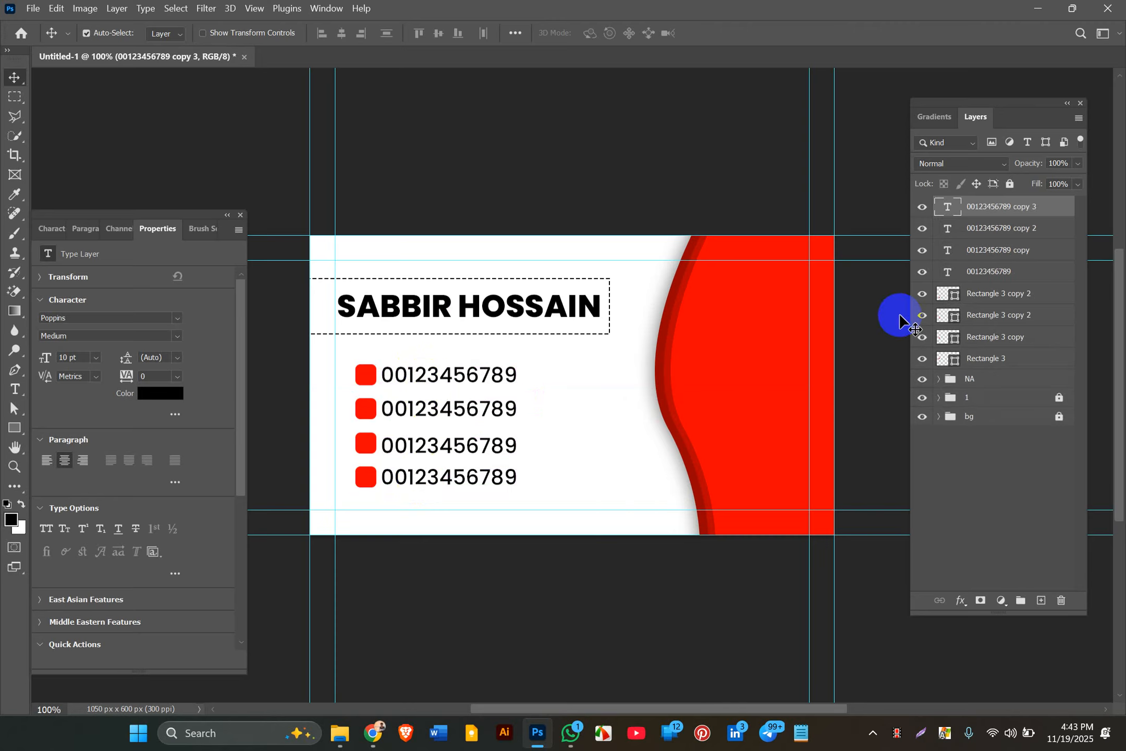
# Step: Select all four phone-number lines and apply Distribute Vertical Centers
pyautogui.click(983, 271)
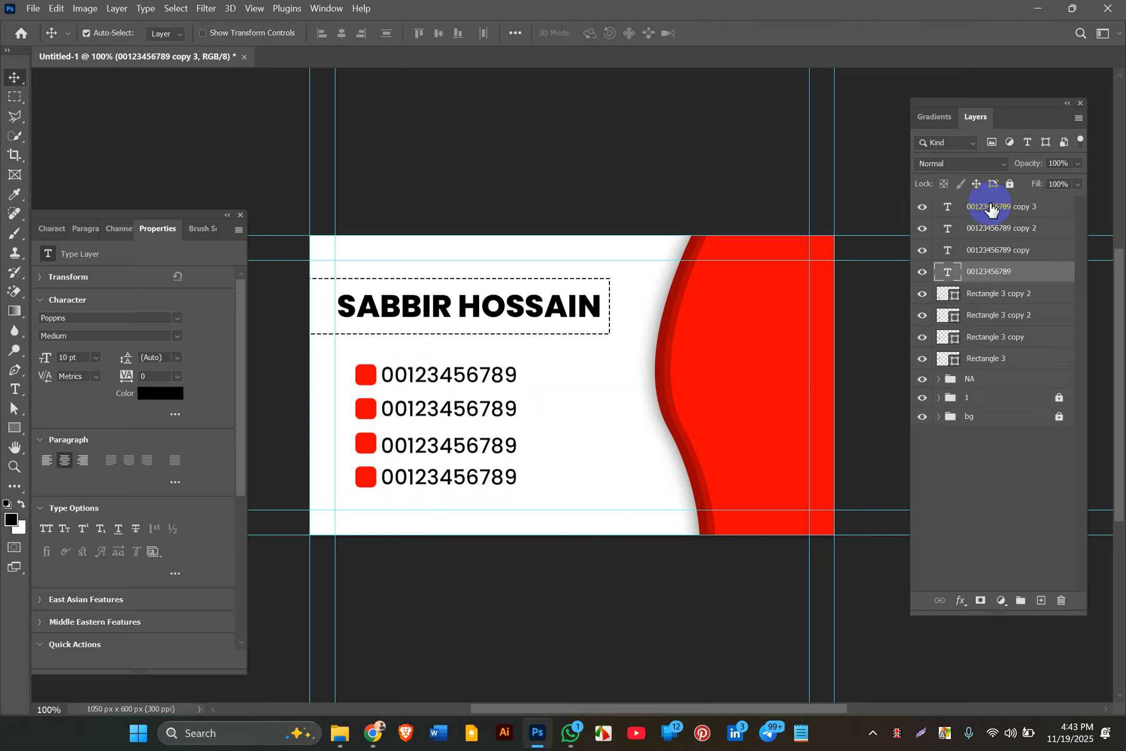
pyautogui.click(990, 208)
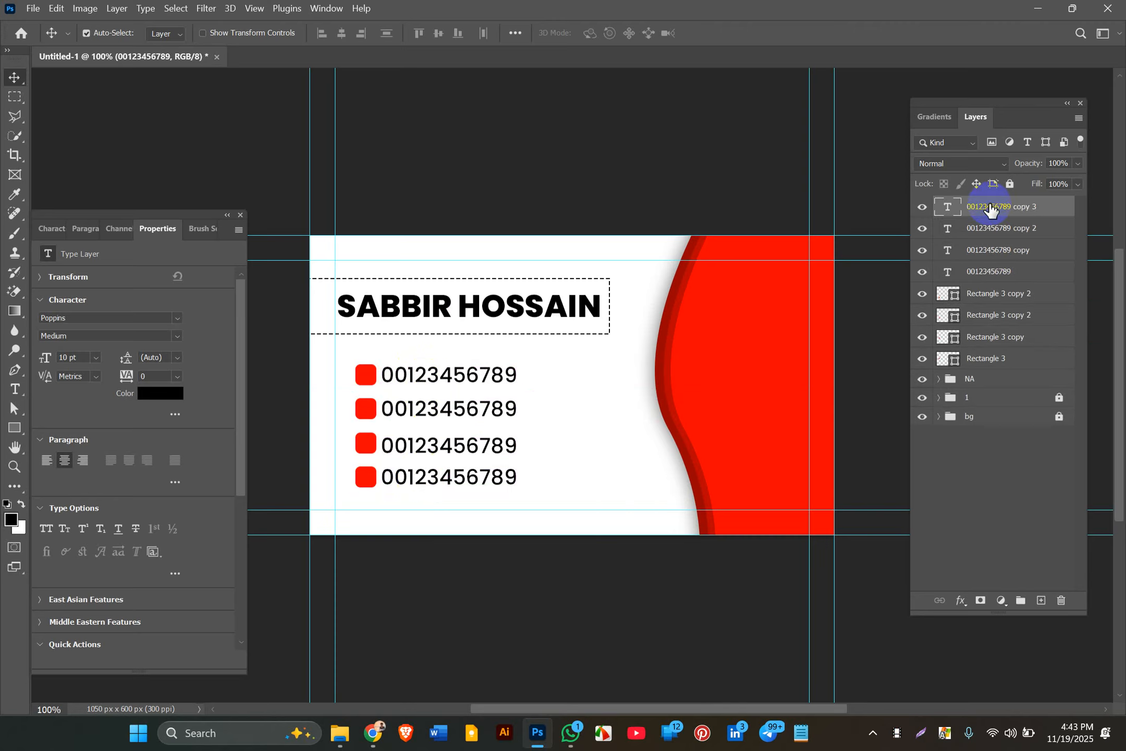
pyautogui.keyDown('shift'); pyautogui.click(989, 271); pyautogui.keyUp('shift')
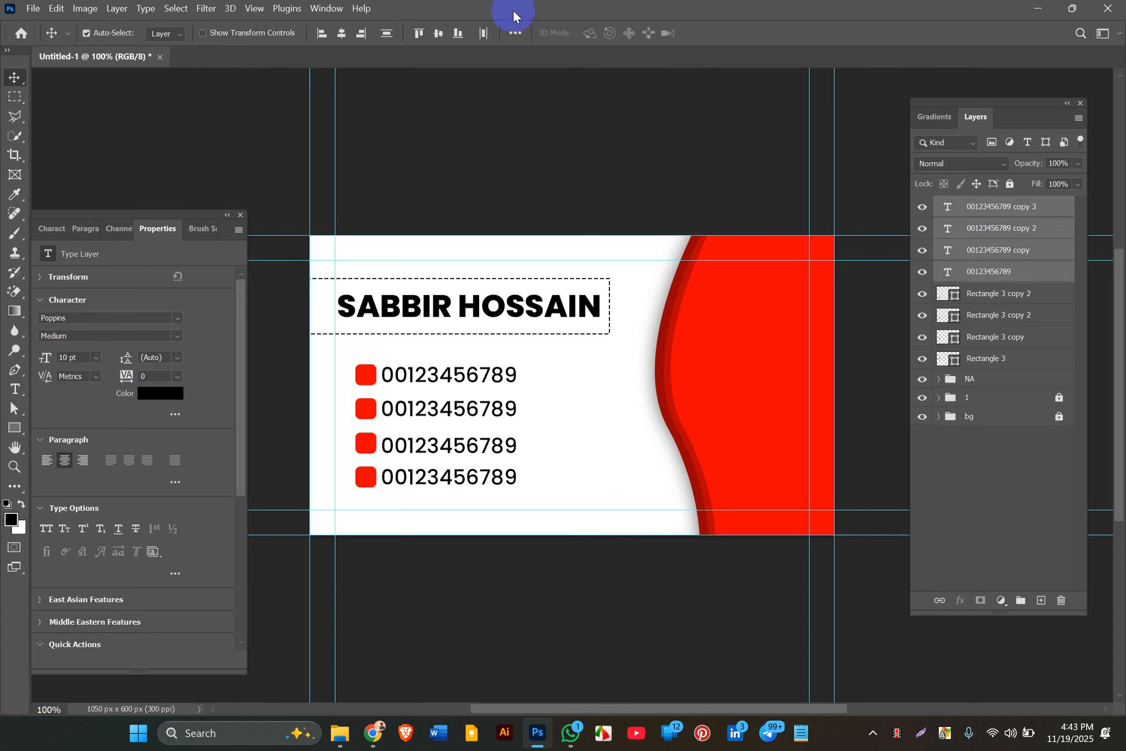
pyautogui.click(514, 33)
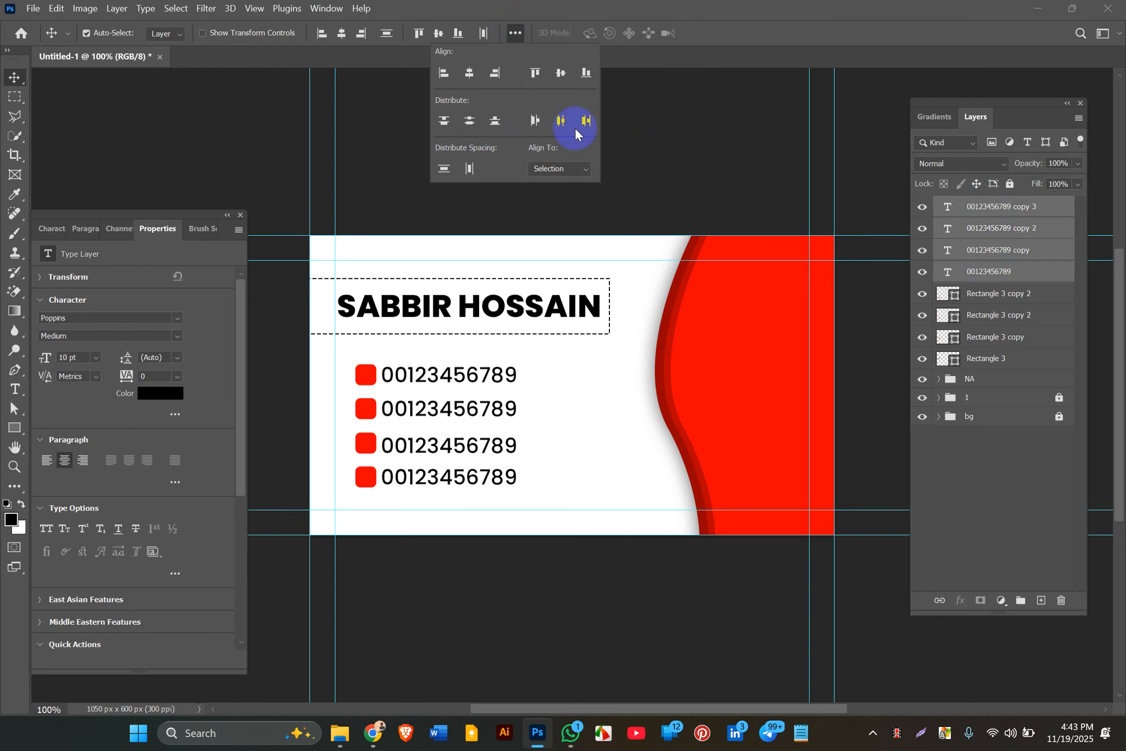
pyautogui.click(470, 120)
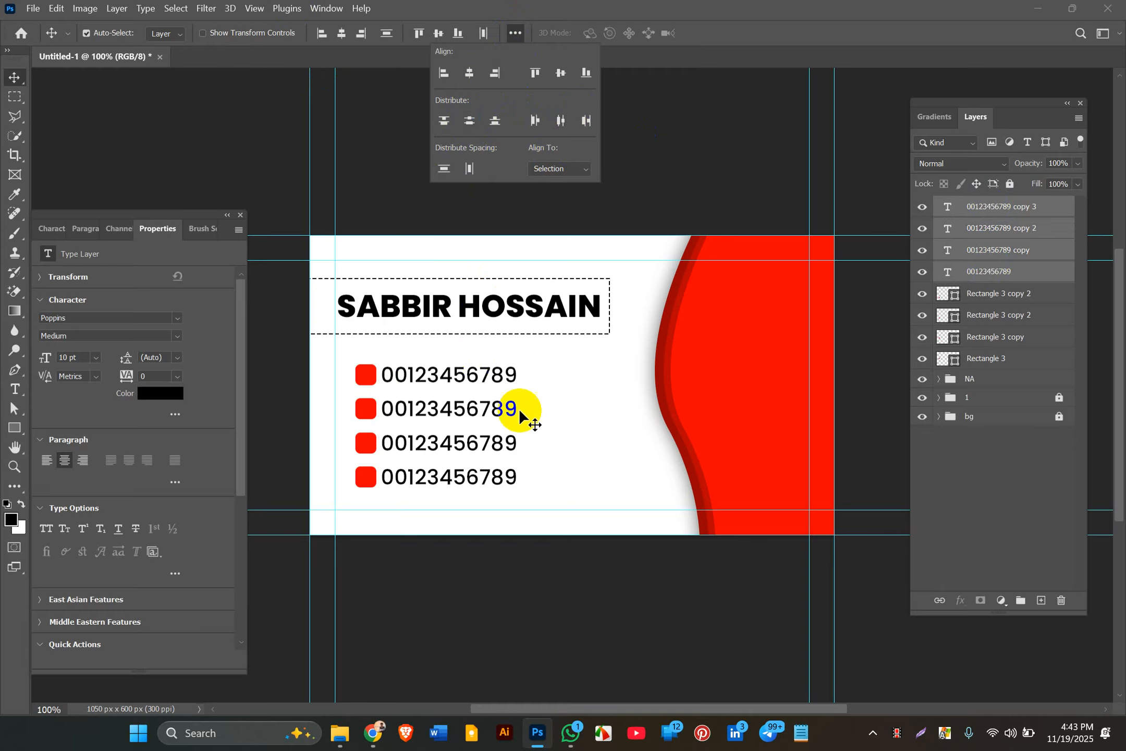
pyautogui.click(579, 391)
pyautogui.click(578, 390)
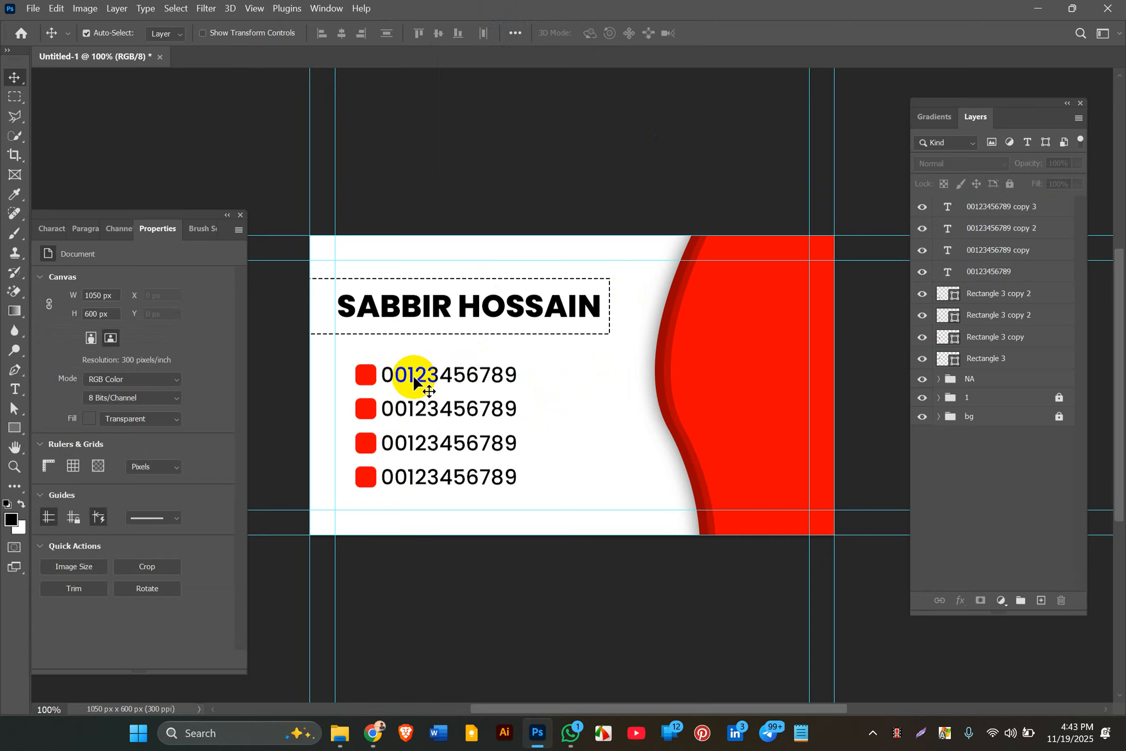
# Step: Align the first and last number lines on the vertical centres of their red squares
pyautogui.click(370, 375)
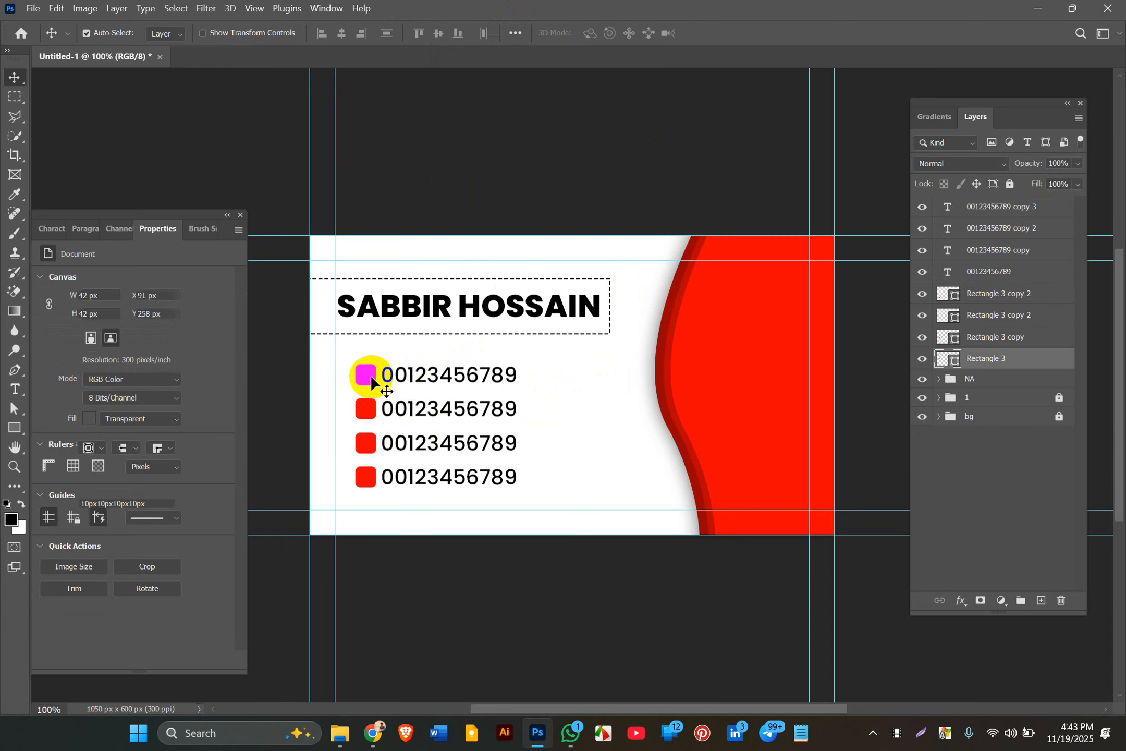
pyautogui.keyDown('shift'); pyautogui.click(406, 376); pyautogui.keyUp('shift')
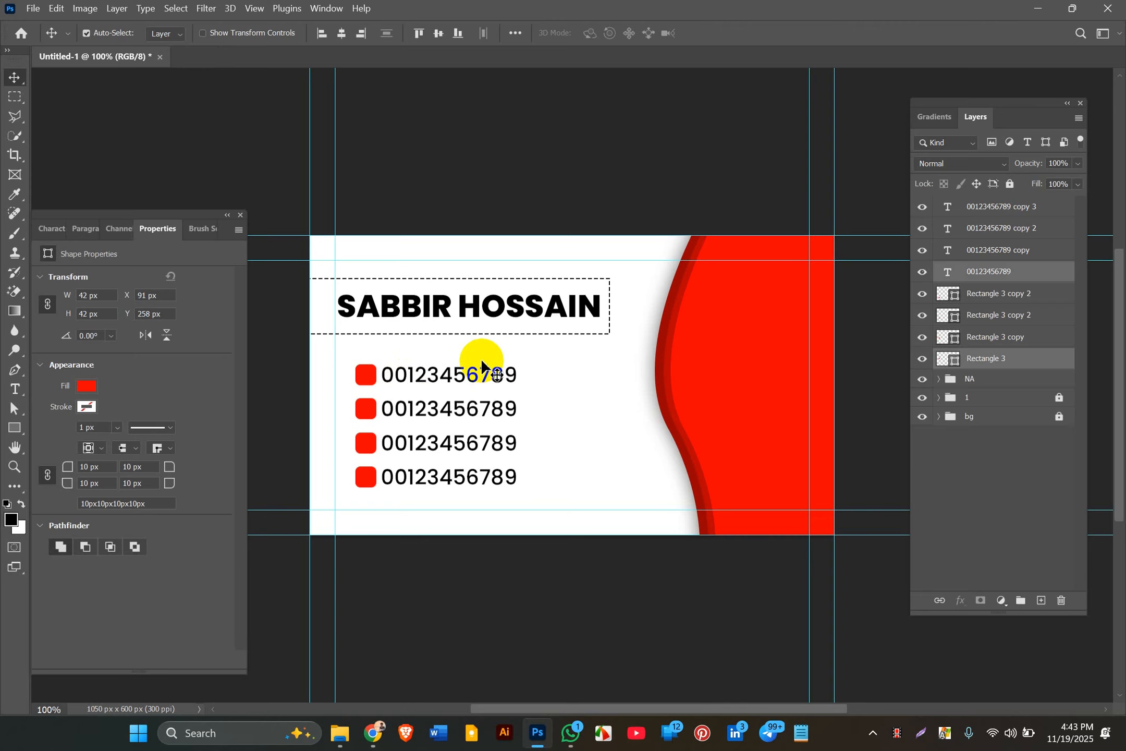
pyautogui.click(436, 33)
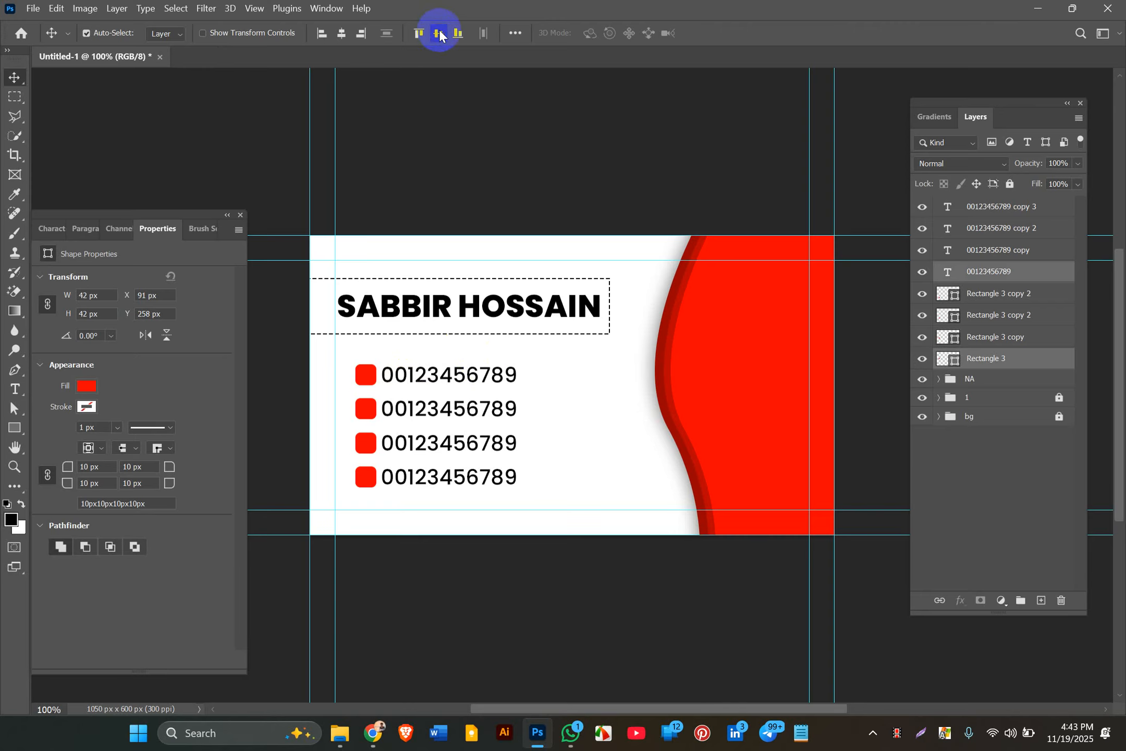
pyautogui.click(387, 475)
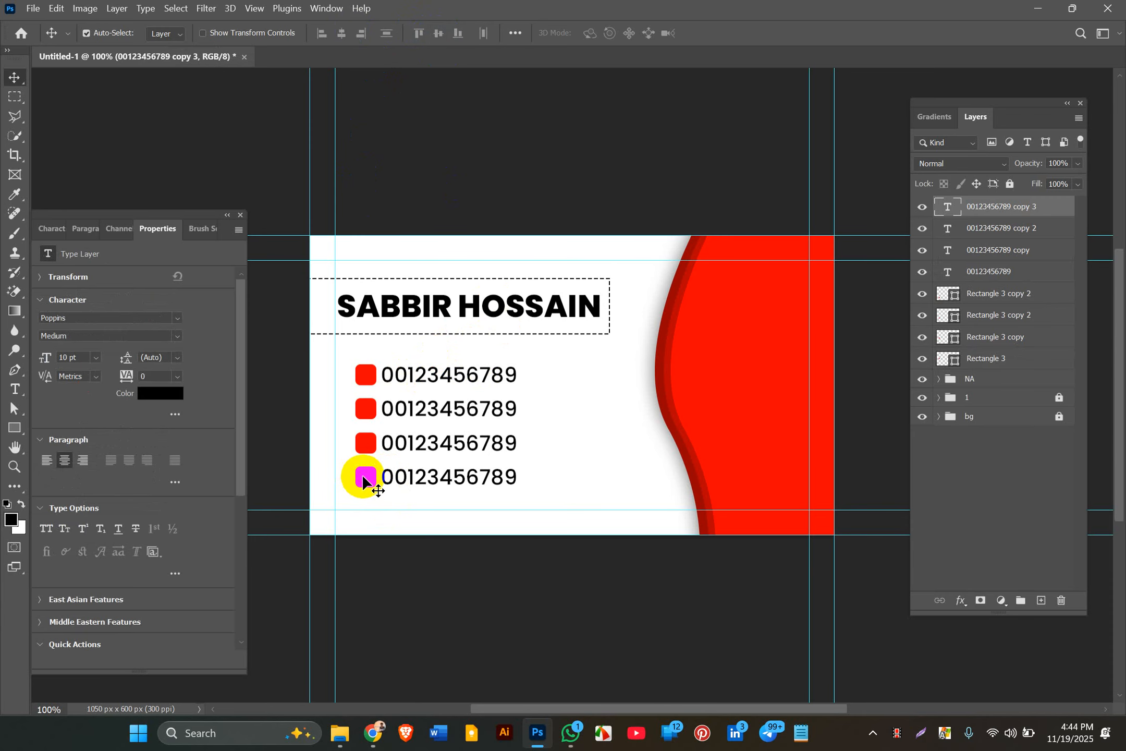
pyautogui.click(364, 477)
pyautogui.press('shift')
pyautogui.press('shift')
pyautogui.press('shift')
pyautogui.press('shift')
pyautogui.press('shift')
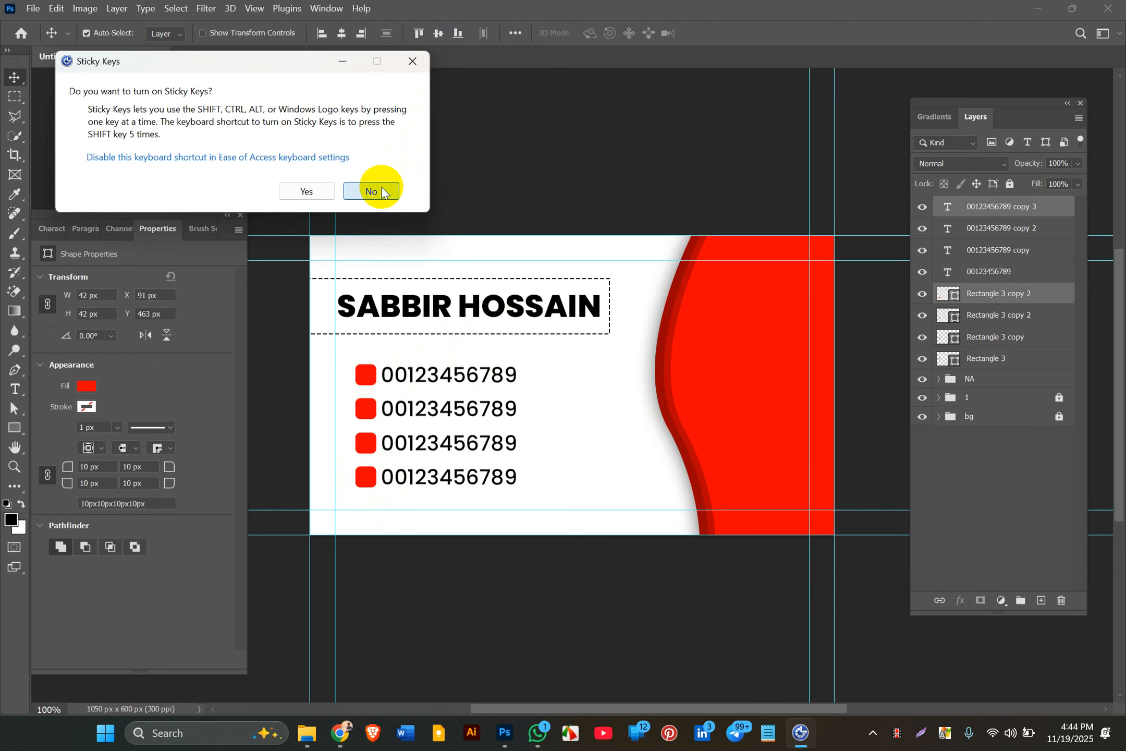
pyautogui.click(381, 192)
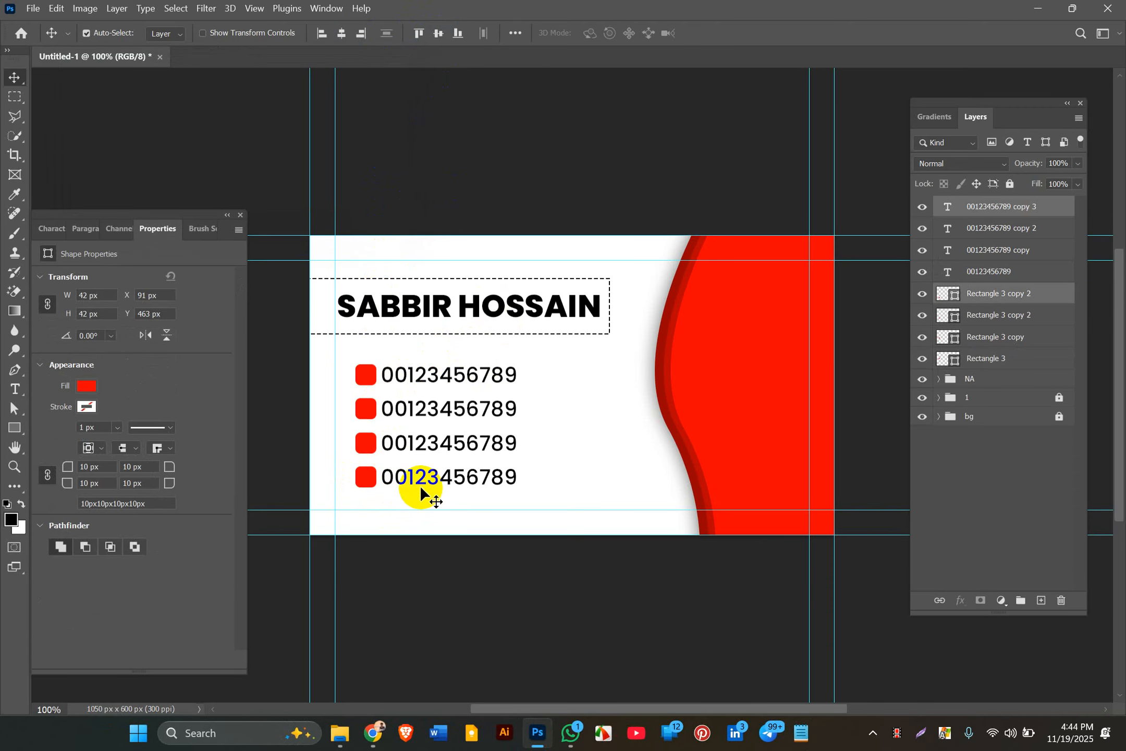
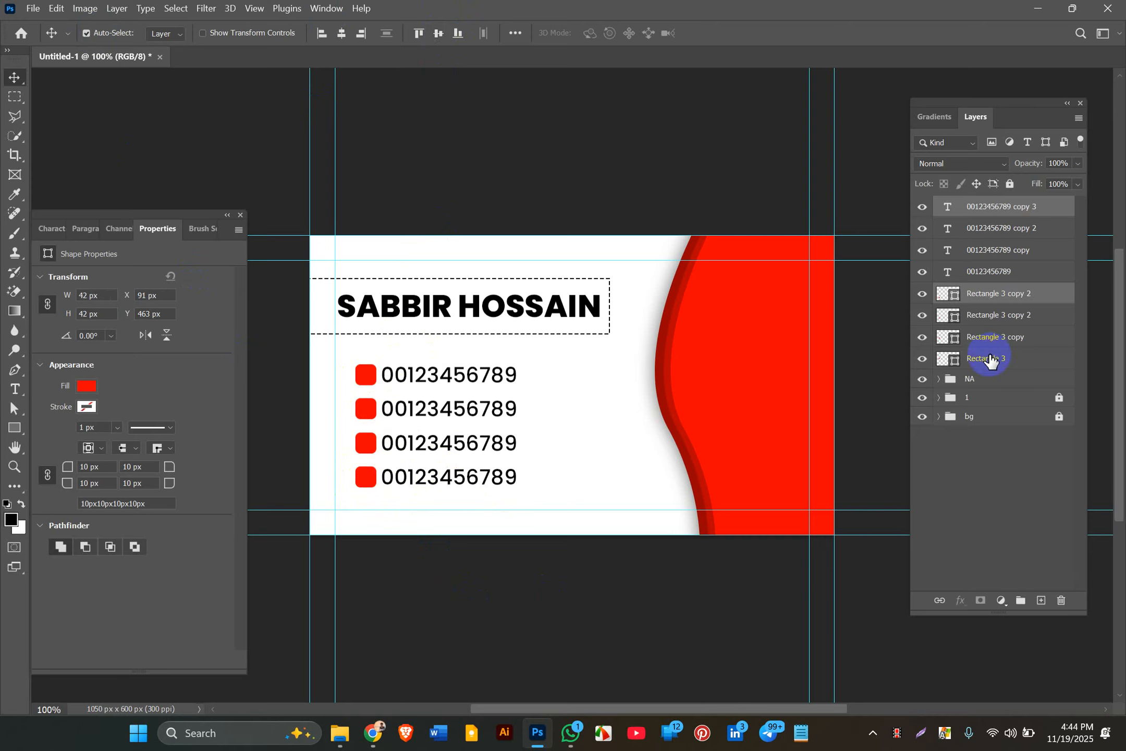
# Step: Select the copied and original phone-number text layers together in the Layers panel
pyautogui.click(971, 249)
pyautogui.click(990, 276)
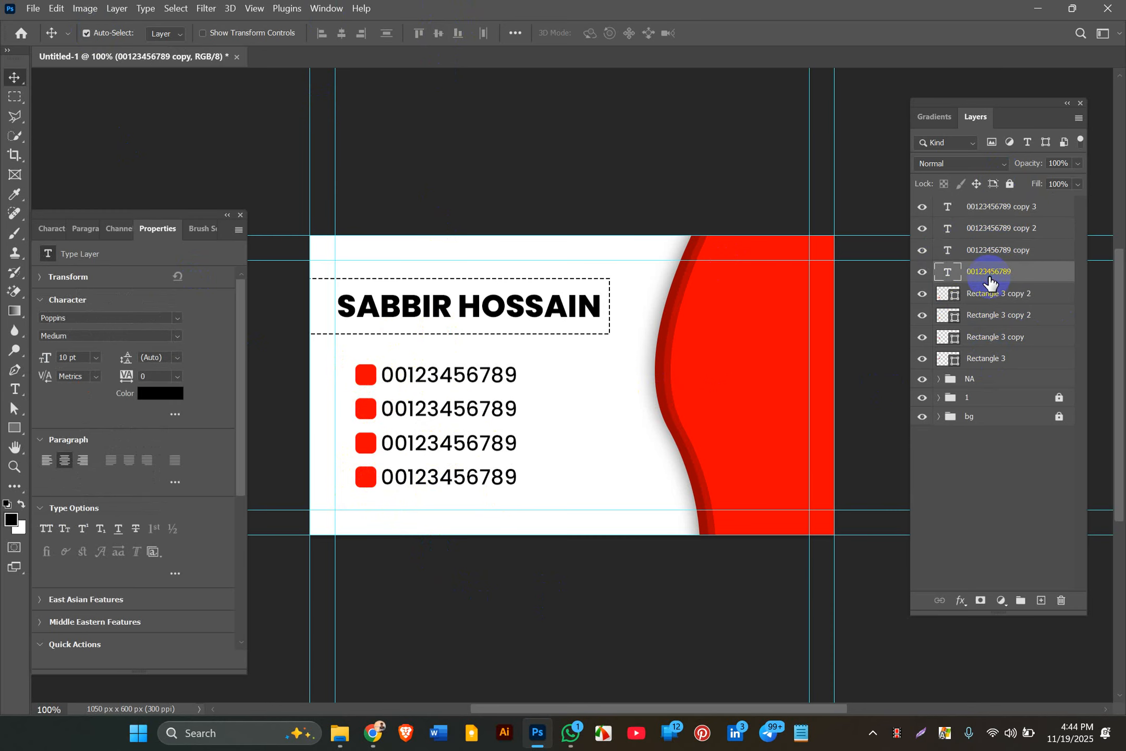
pyautogui.keyDown('shift'); pyautogui.click(995, 209); pyautogui.keyUp('shift')
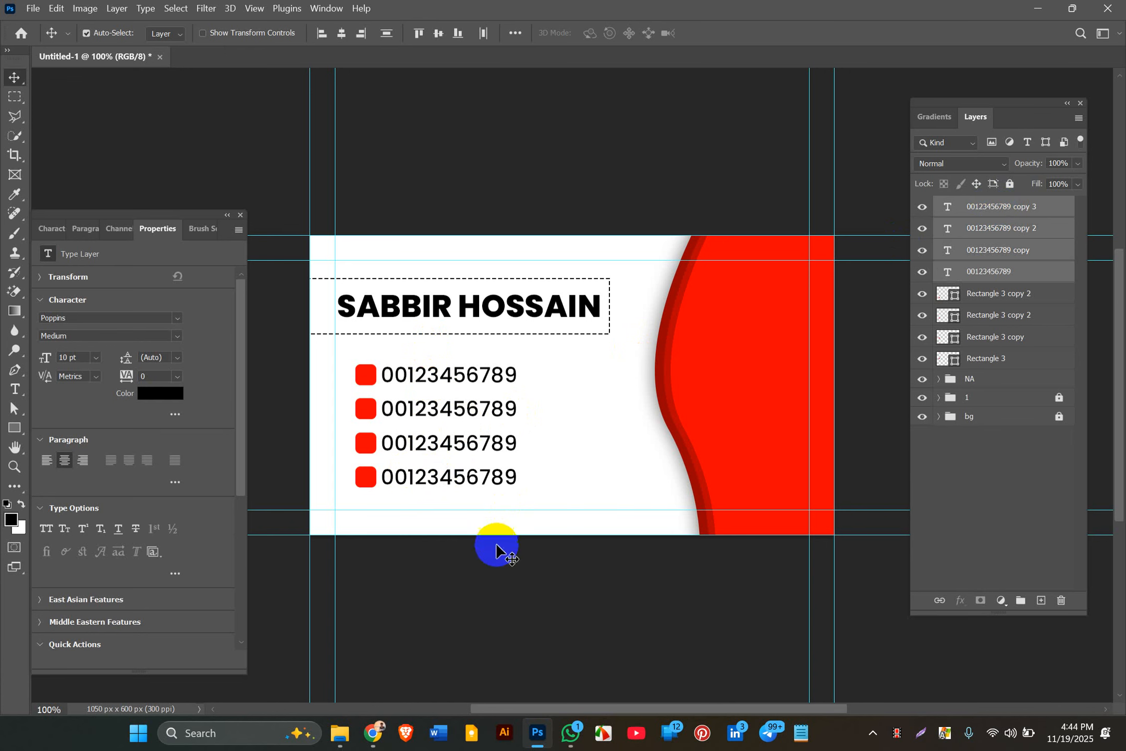
# Step: Reselect the four number lines and apply Distribute Vertical Centers from the align options
pyautogui.click(484, 573)
pyautogui.click(459, 484)
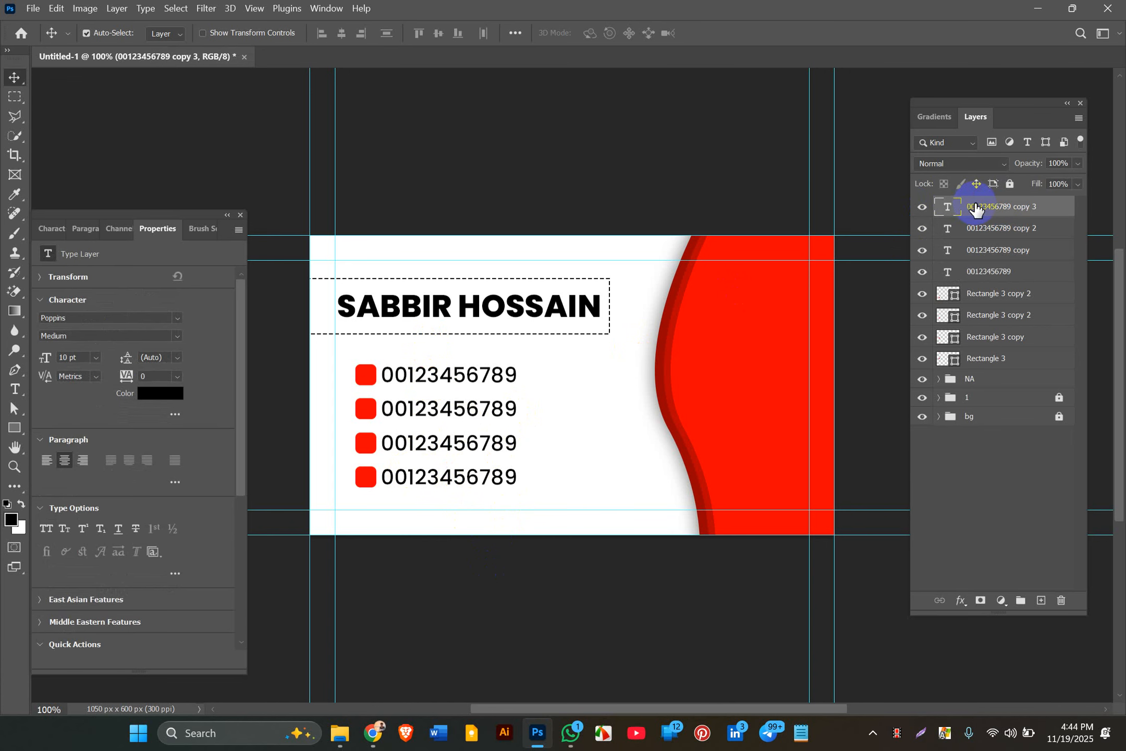
pyautogui.click(452, 380)
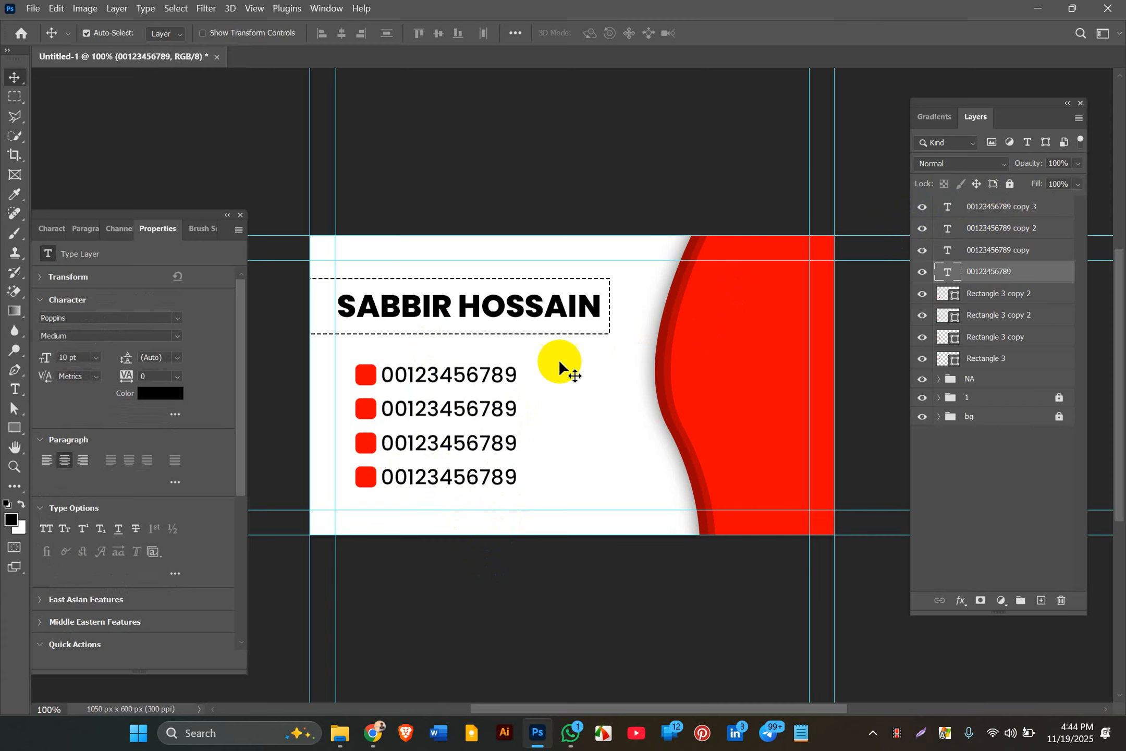
pyautogui.keyDown('shift'); pyautogui.click(1013, 207); pyautogui.keyUp('shift')
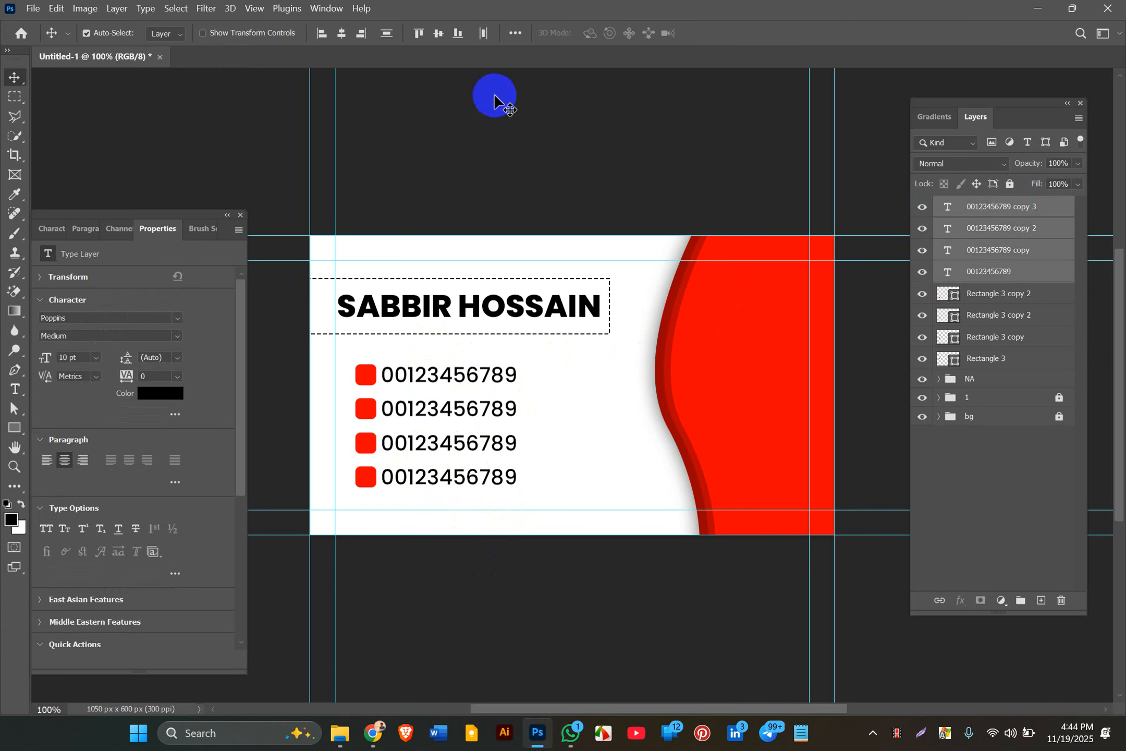
pyautogui.click(516, 33)
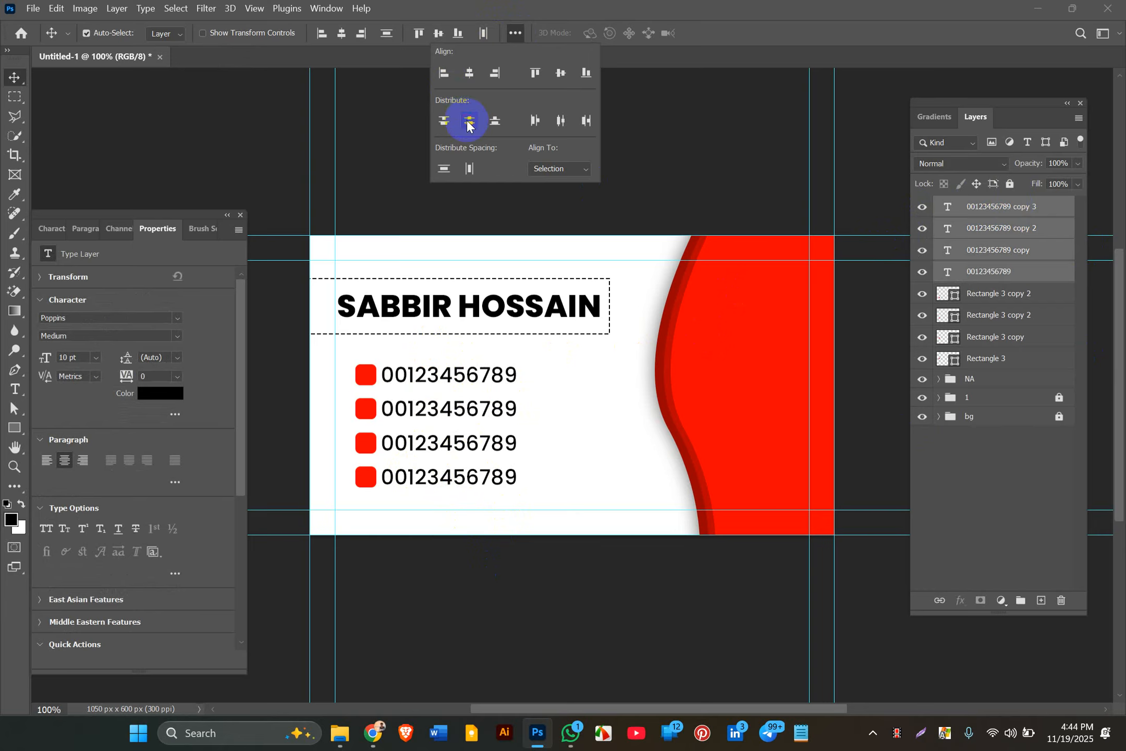
pyautogui.click(577, 387)
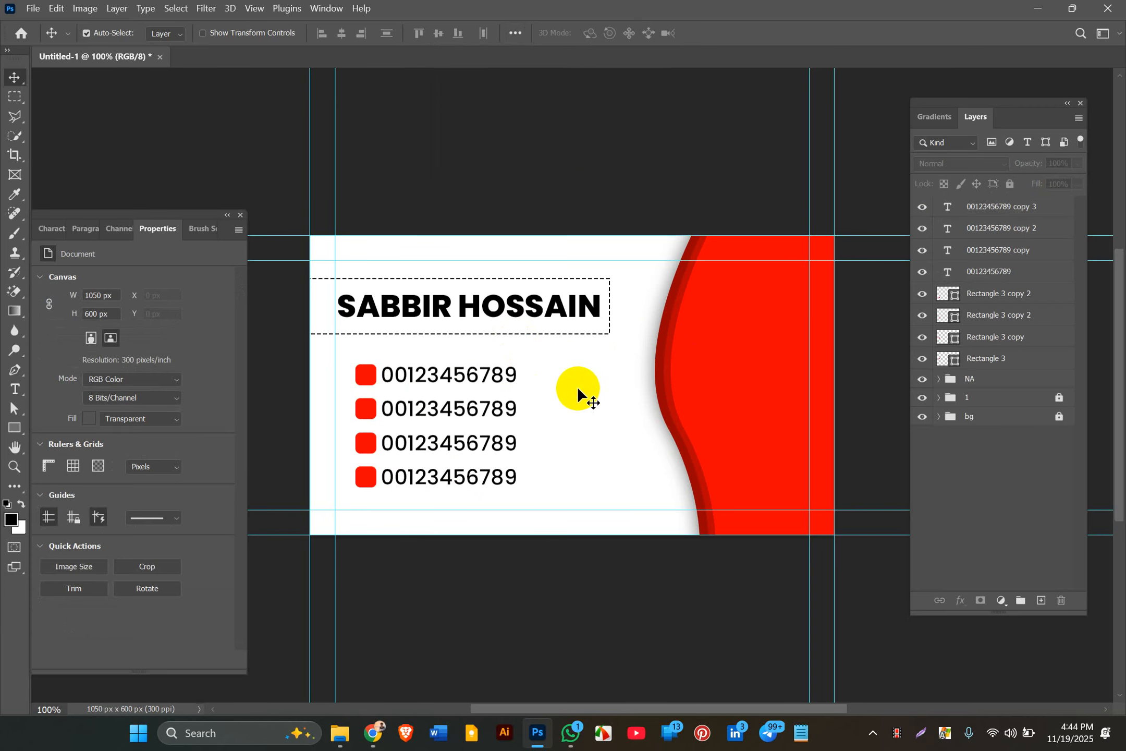
pyautogui.click(427, 410)
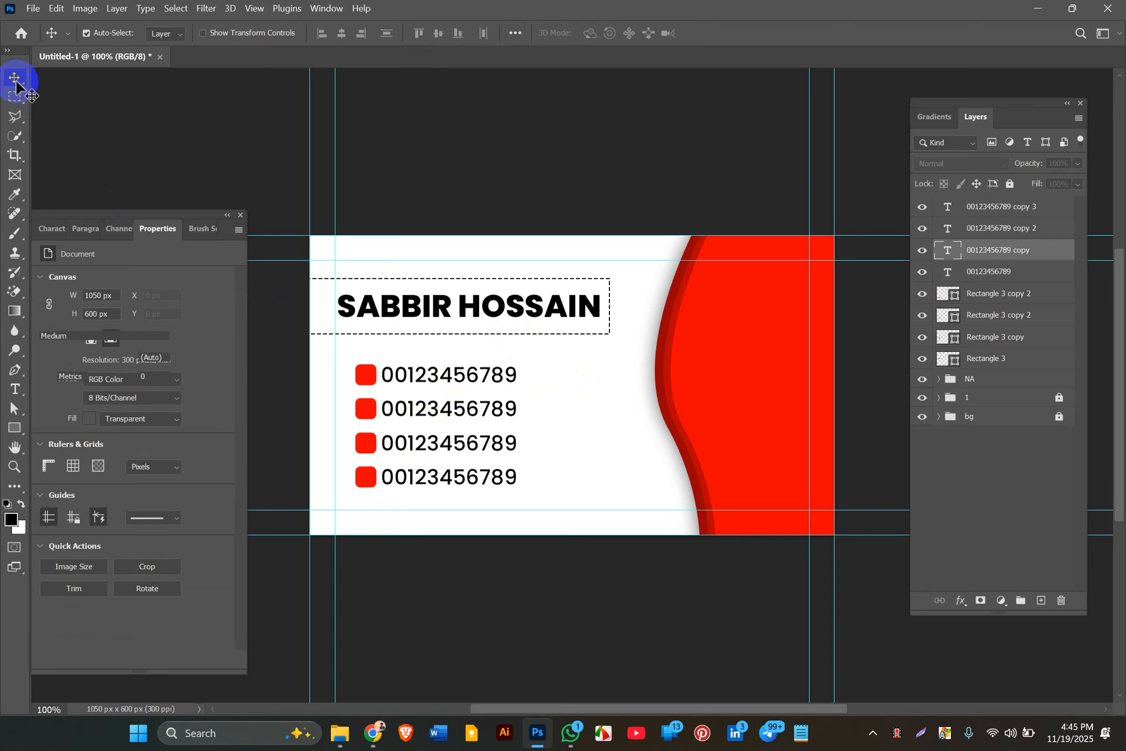
# Step: Replace the third line's phone number with the address text 'homna cumill'
pyautogui.click(172, 185)
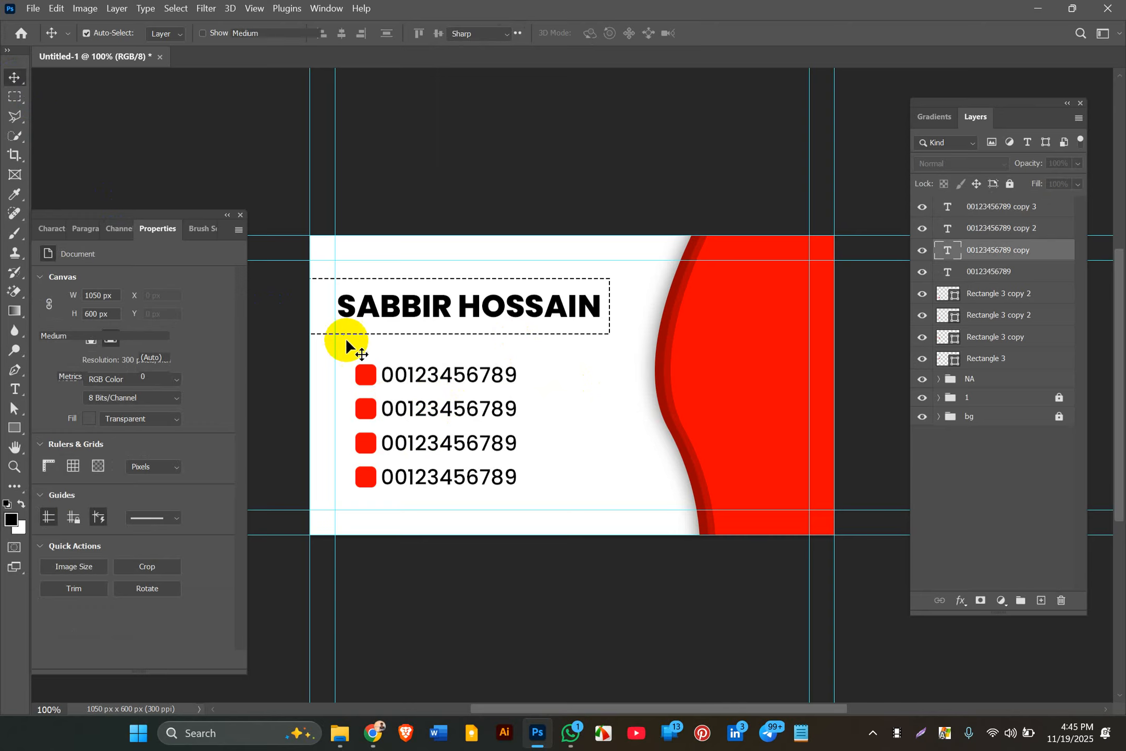
pyautogui.doubleClick(402, 409)
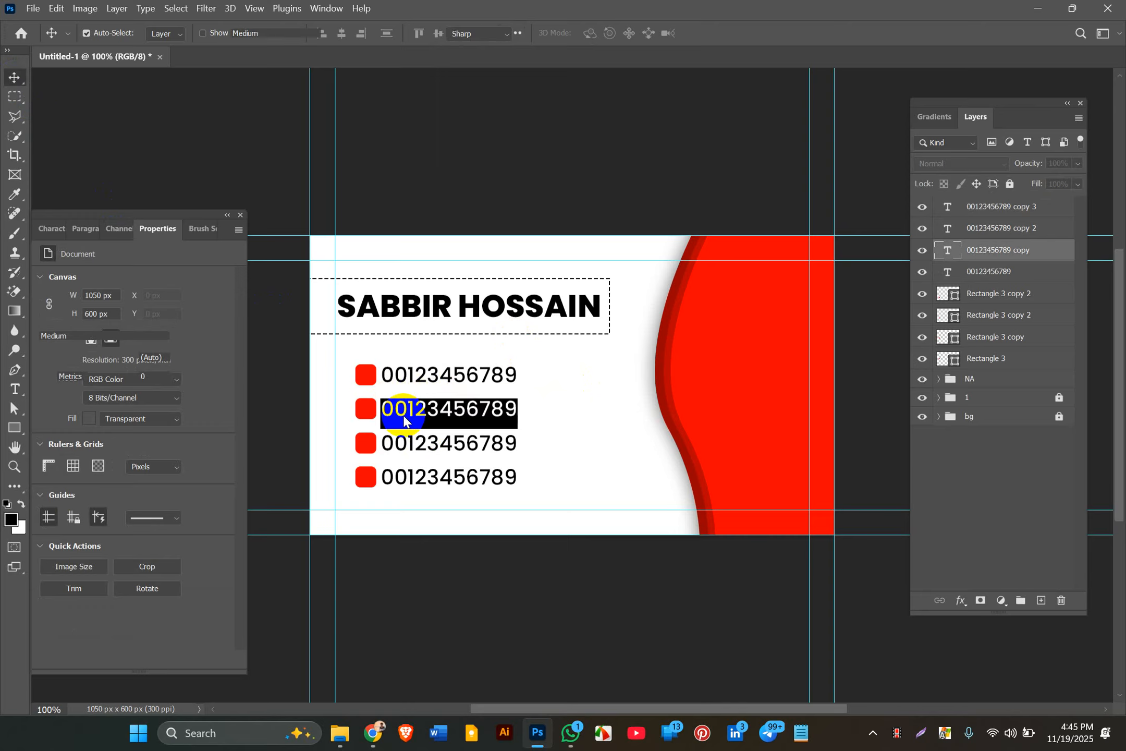
pyautogui.click(405, 446)
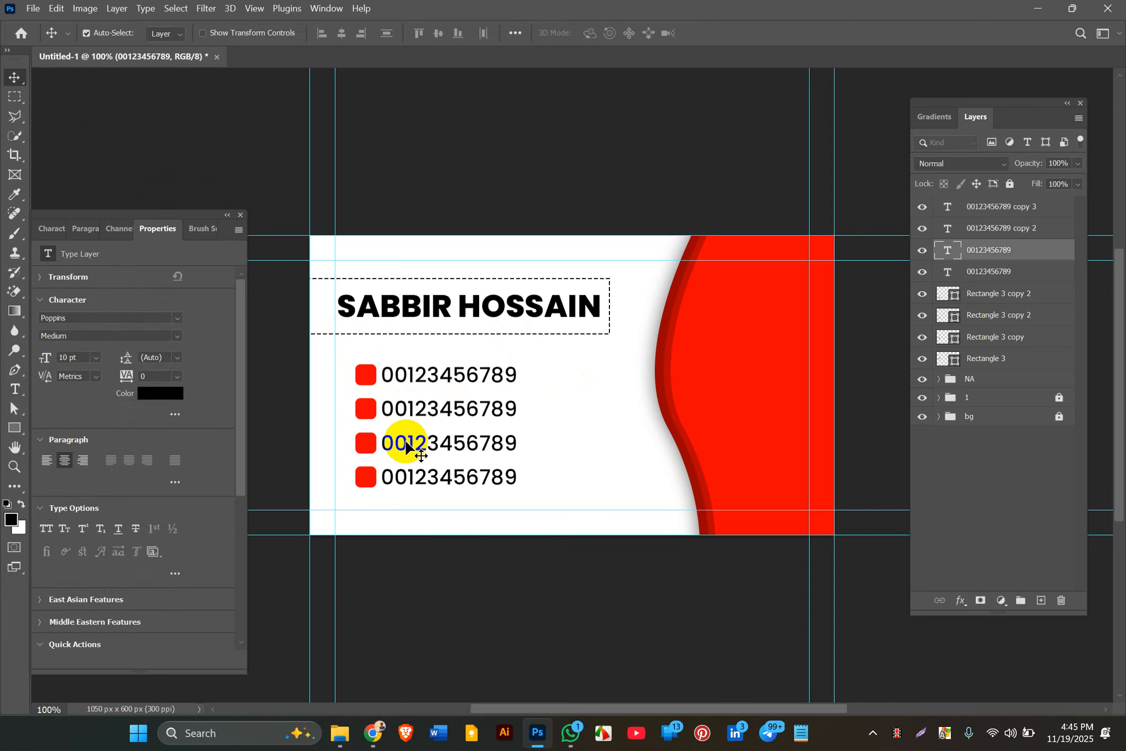
pyautogui.doubleClick(412, 444)
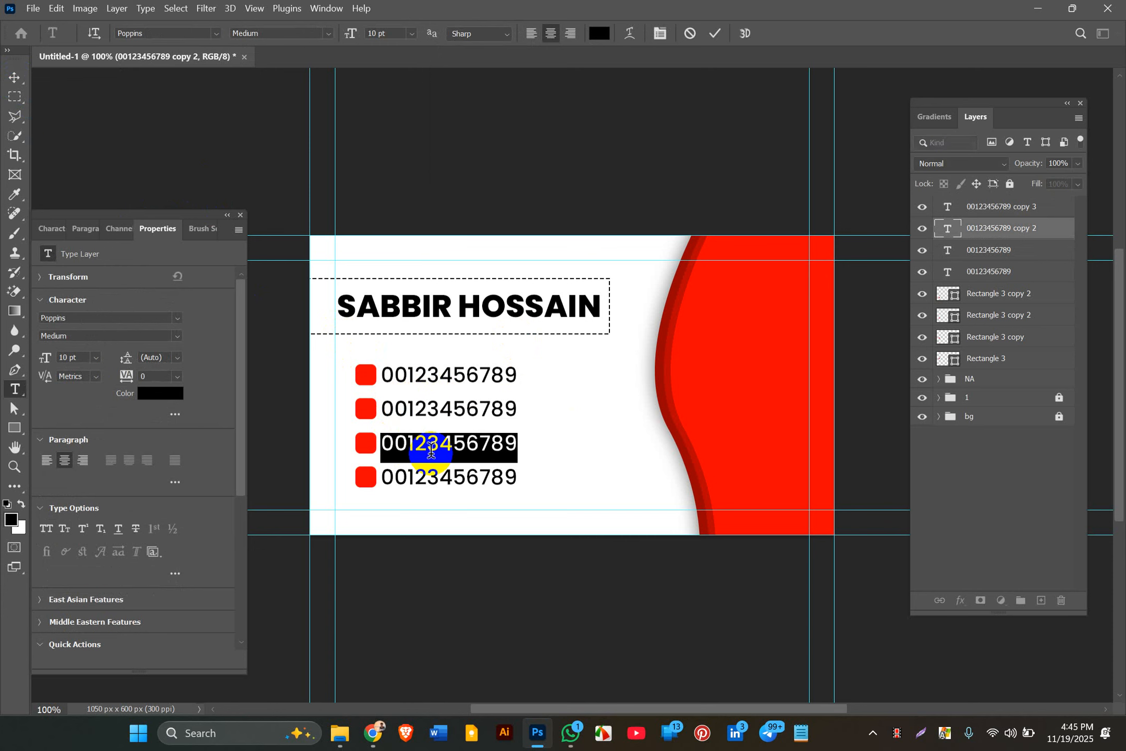
pyautogui.write('homna')
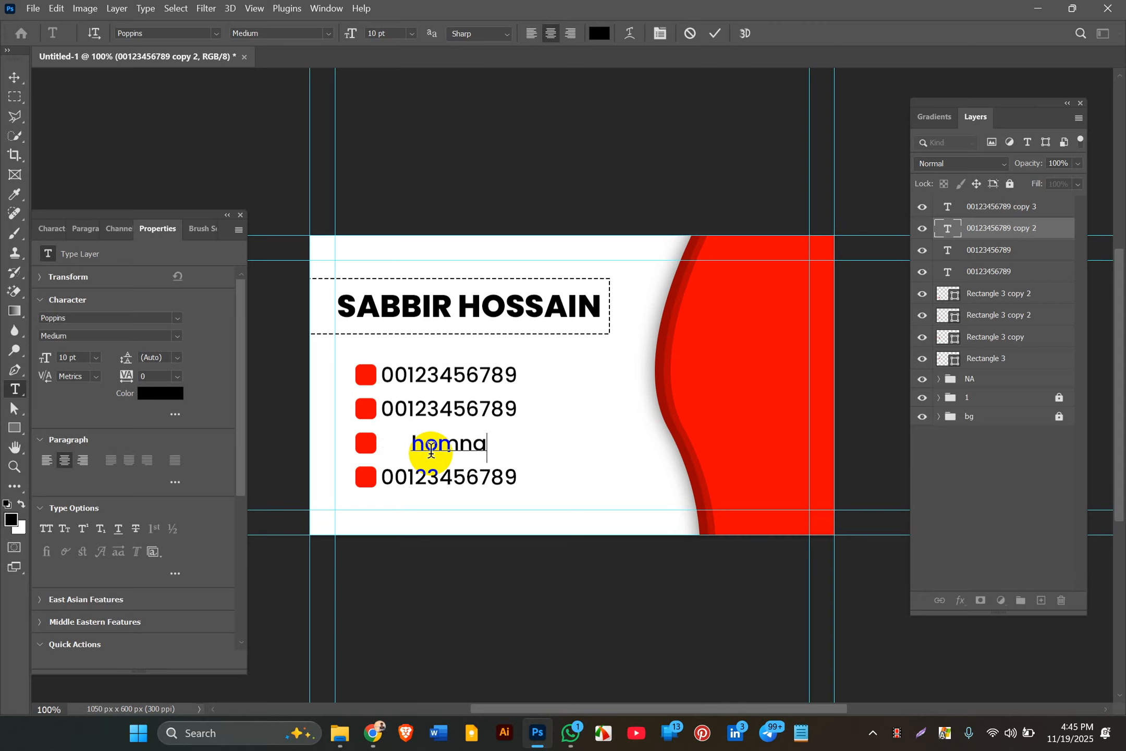
pyautogui.write('cu')
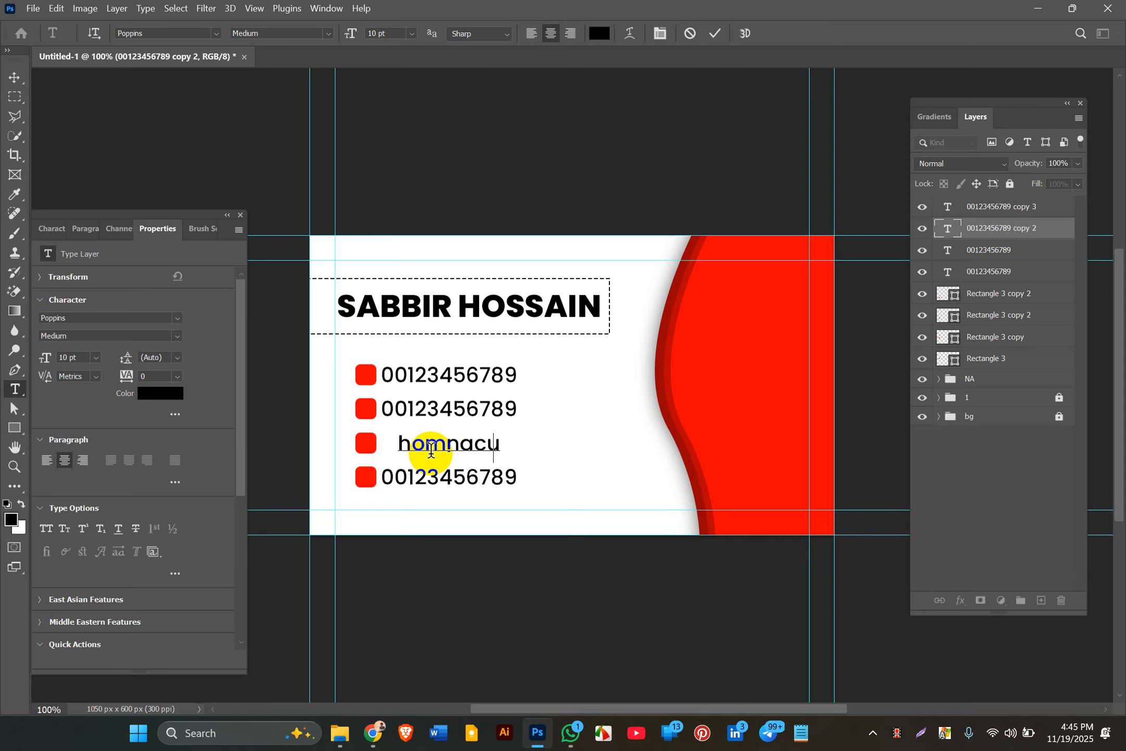
pyautogui.press('BackSpace')
pyautogui.press('BackSpace')
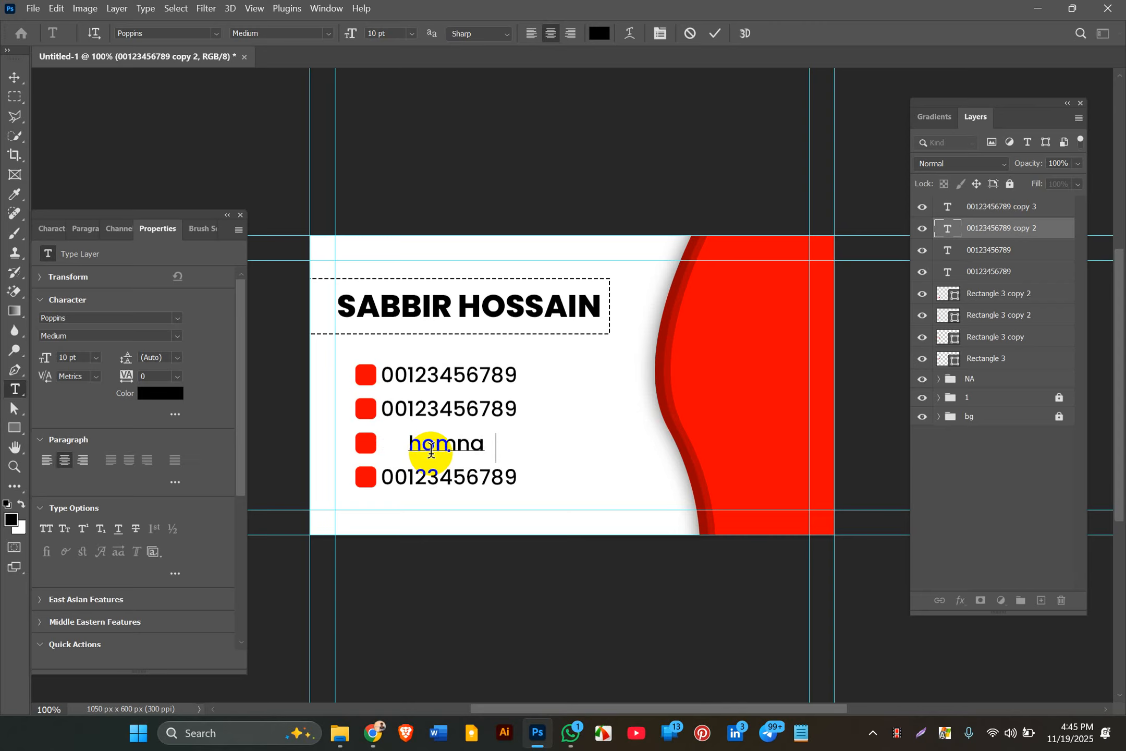
pyautogui.write('cumill')
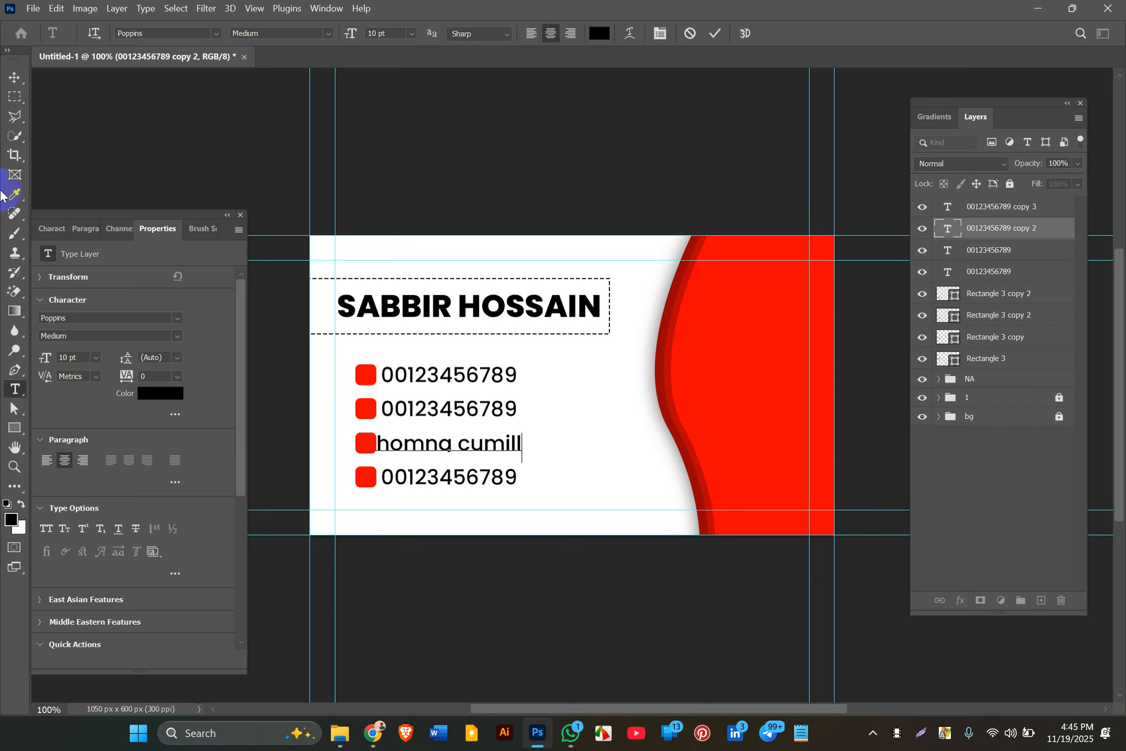
pyautogui.click(14, 78)
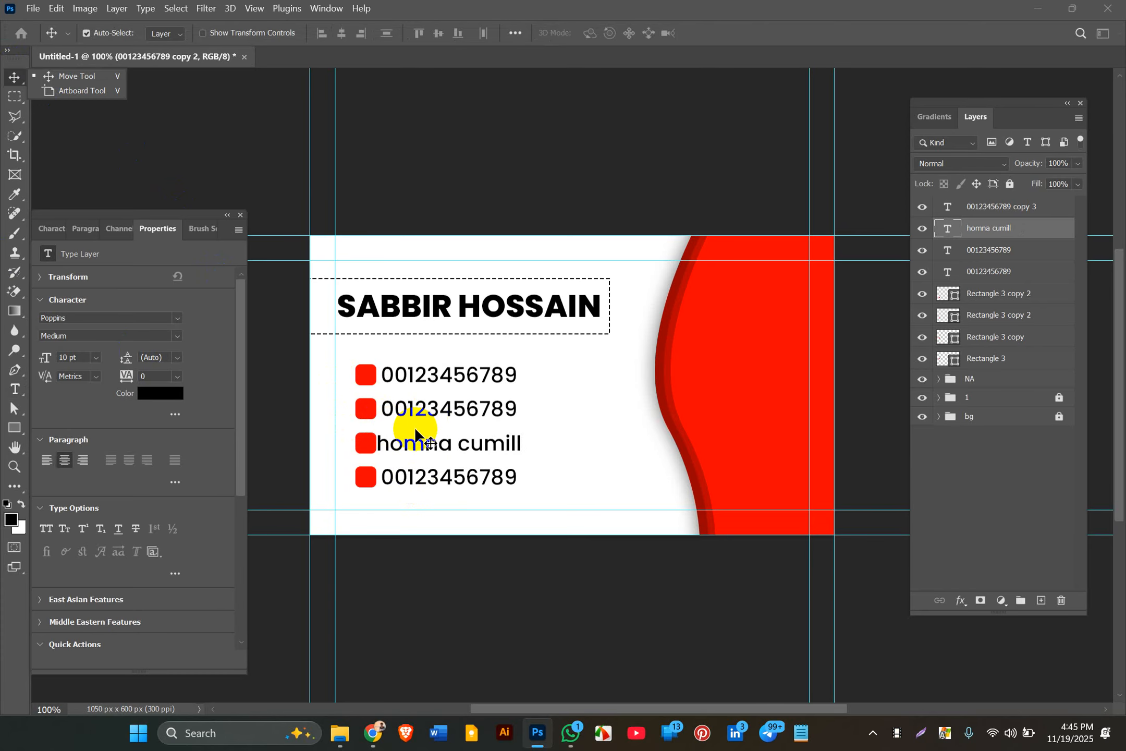
pyautogui.click(408, 443)
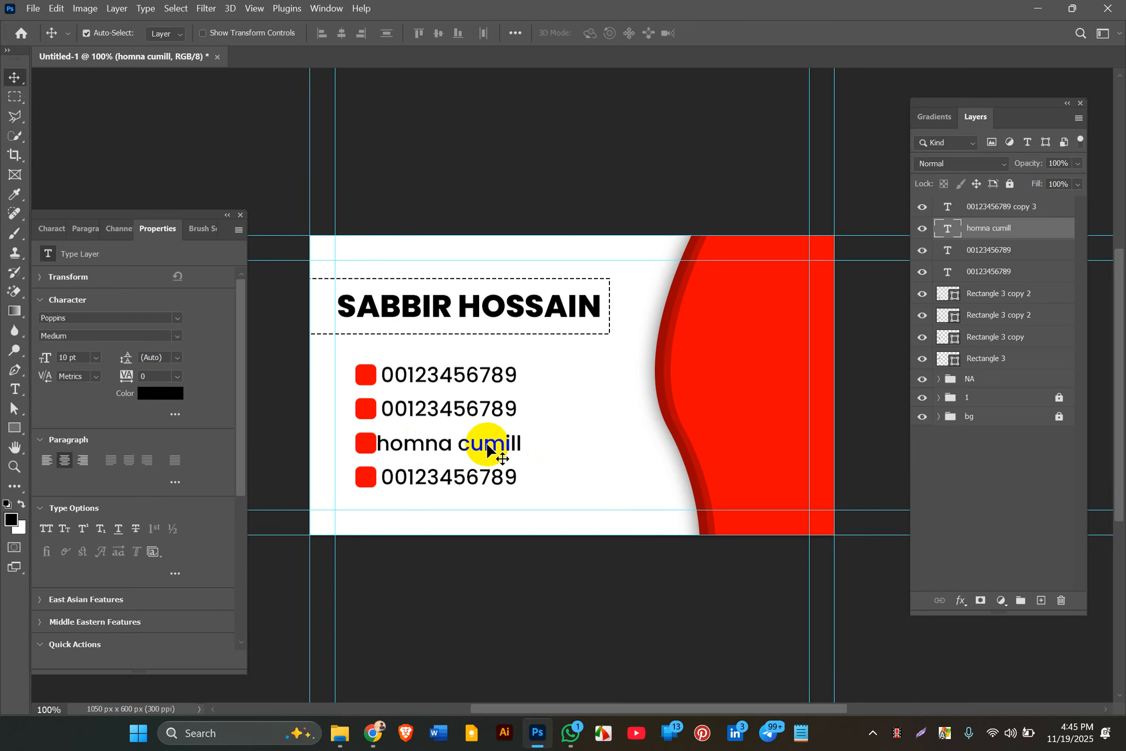
# Step: Add the missing 'a' to make 'homna cumilla' and nudge that line slightly right
pyautogui.doubleClick(510, 443)
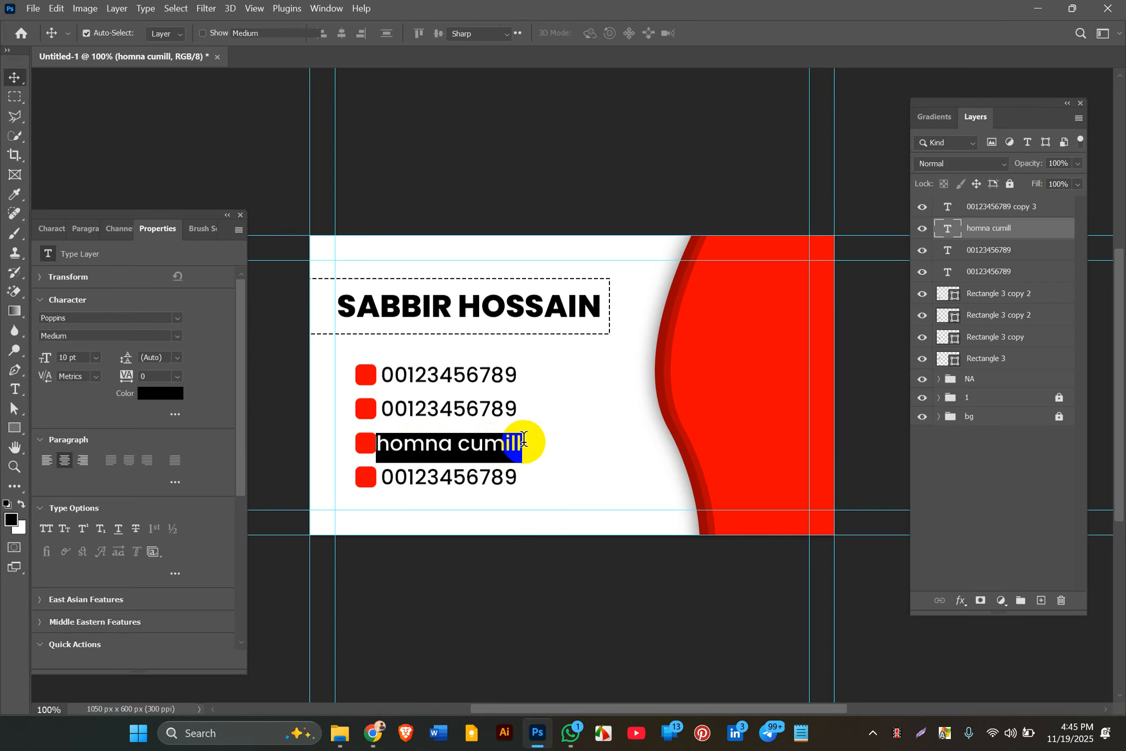
pyautogui.click(522, 439)
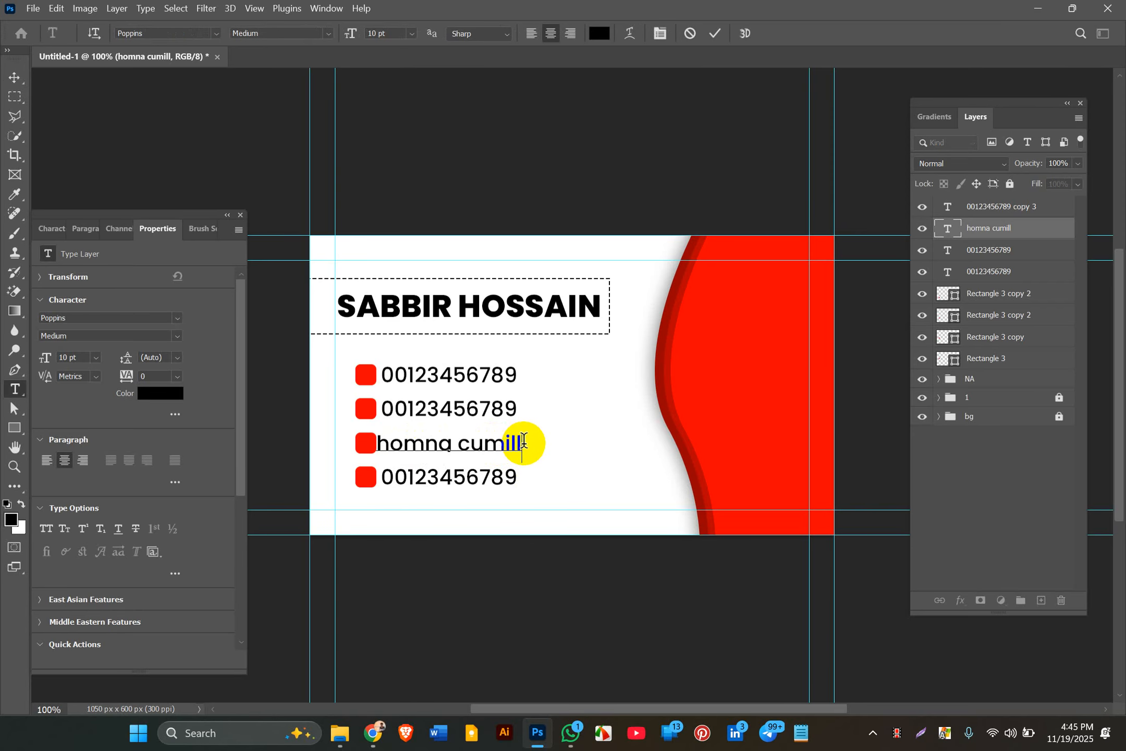
pyautogui.write('a')
pyautogui.click(13, 78)
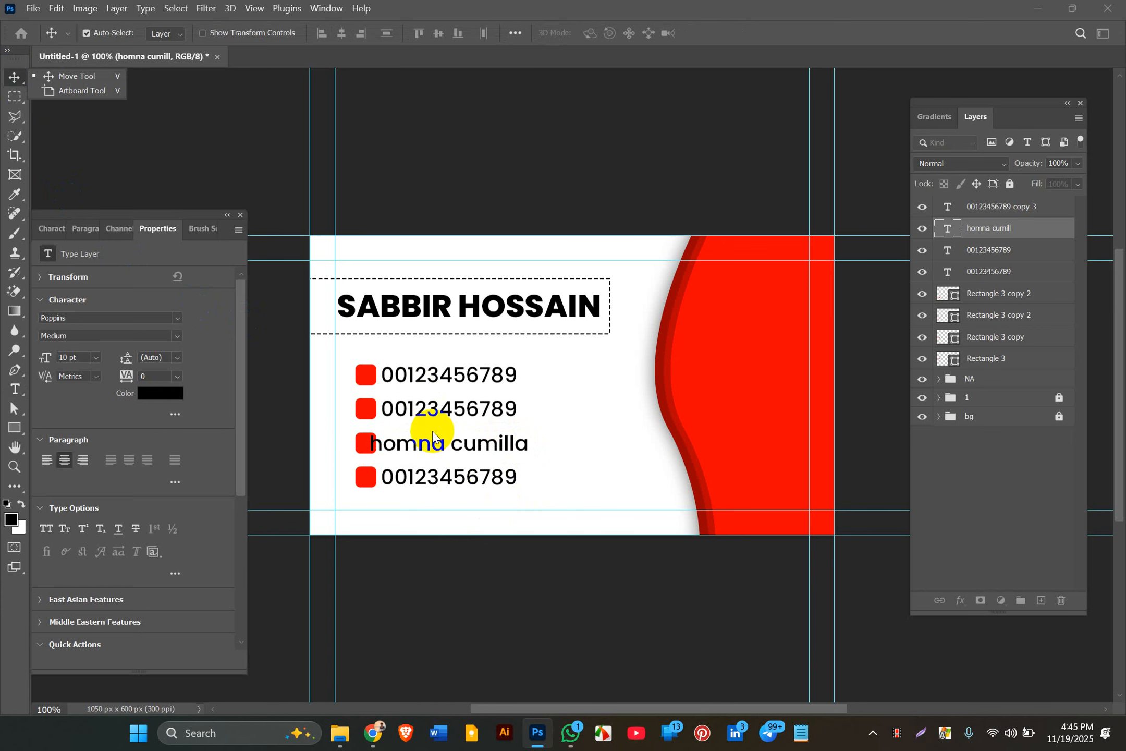
pyautogui.click(428, 444)
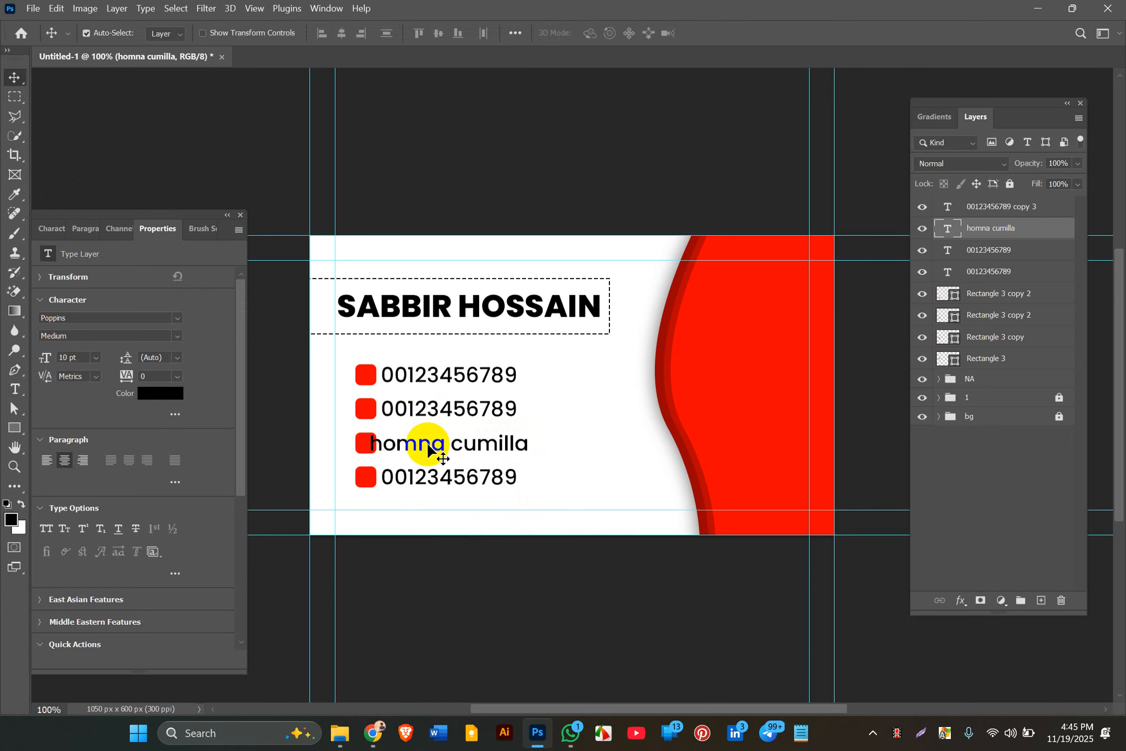
pyautogui.press('Right')
pyautogui.press('Right')
pyautogui.press('Right')
pyautogui.press('Right')
pyautogui.press('Right')
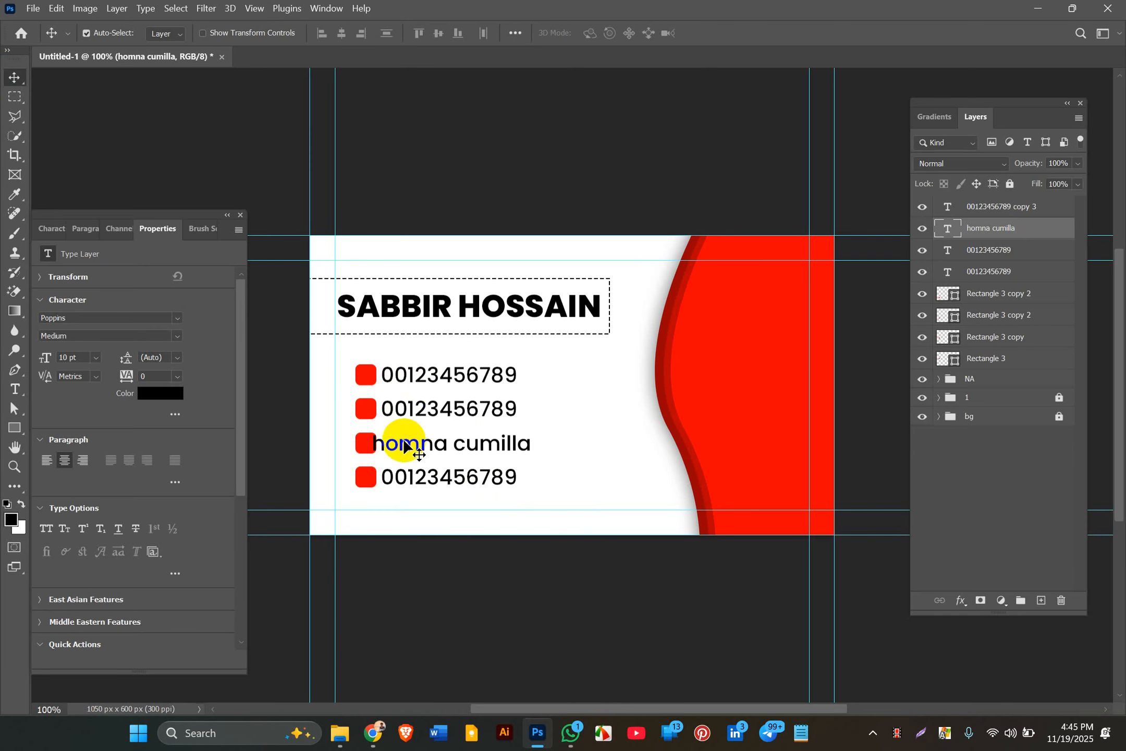
# Step: Try Align Left Edges on homna cumilla and the second phone number, then undo it
pyautogui.keyDown('shift'); pyautogui.click(409, 412); pyautogui.keyUp('shift')
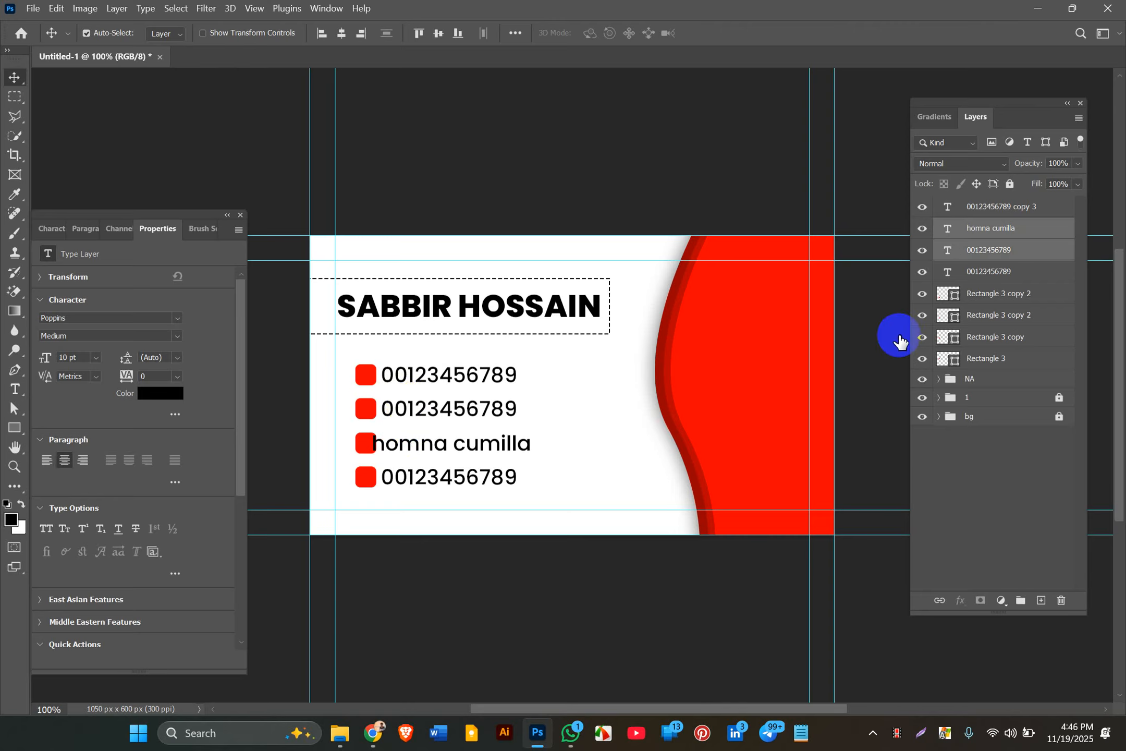
pyautogui.click(982, 250)
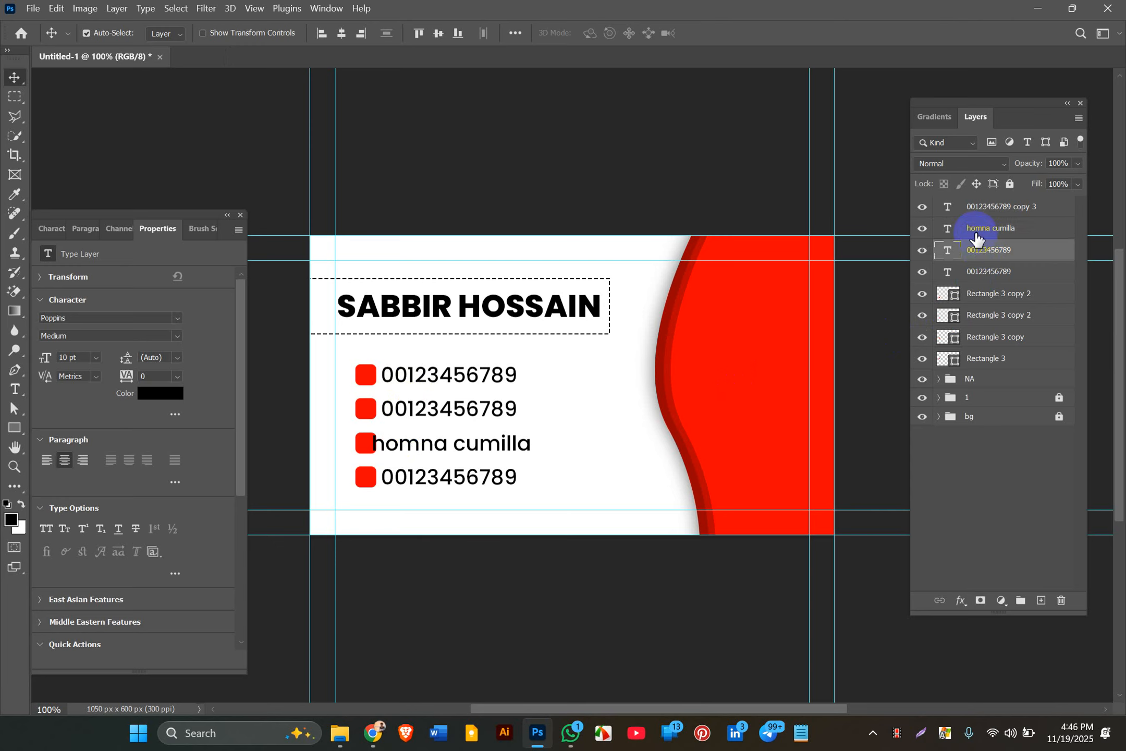
pyautogui.keyDown('shift'); pyautogui.click(973, 233); pyautogui.keyUp('shift')
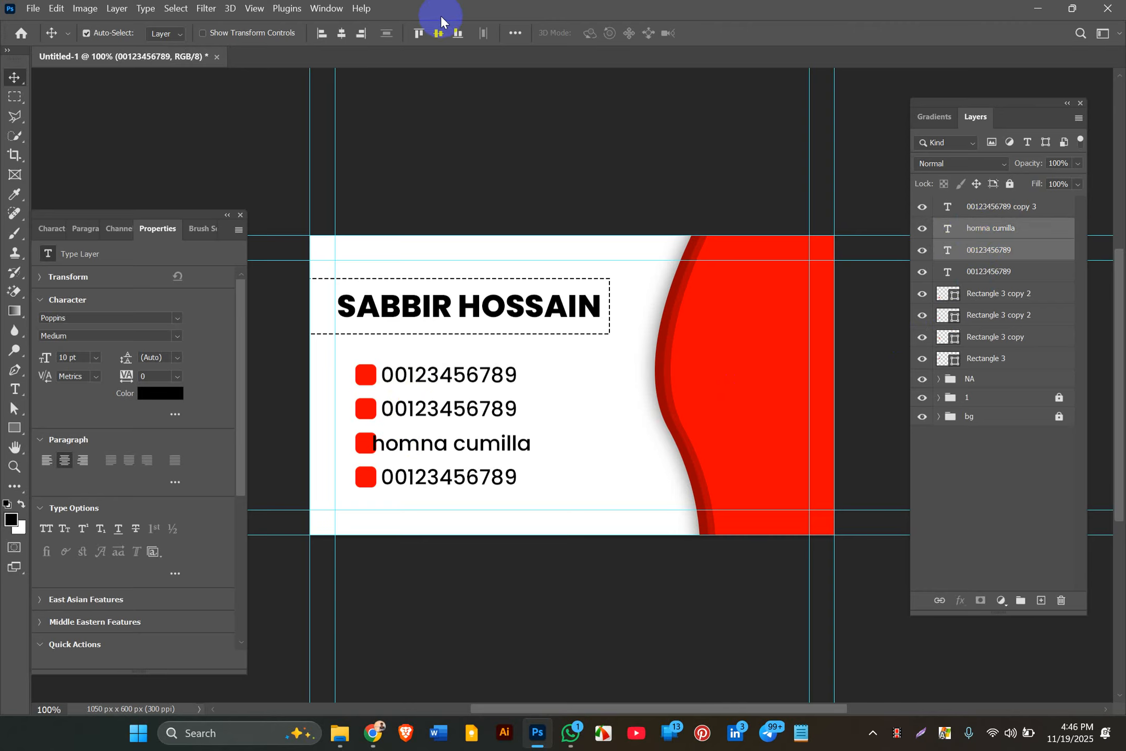
pyautogui.click(327, 33)
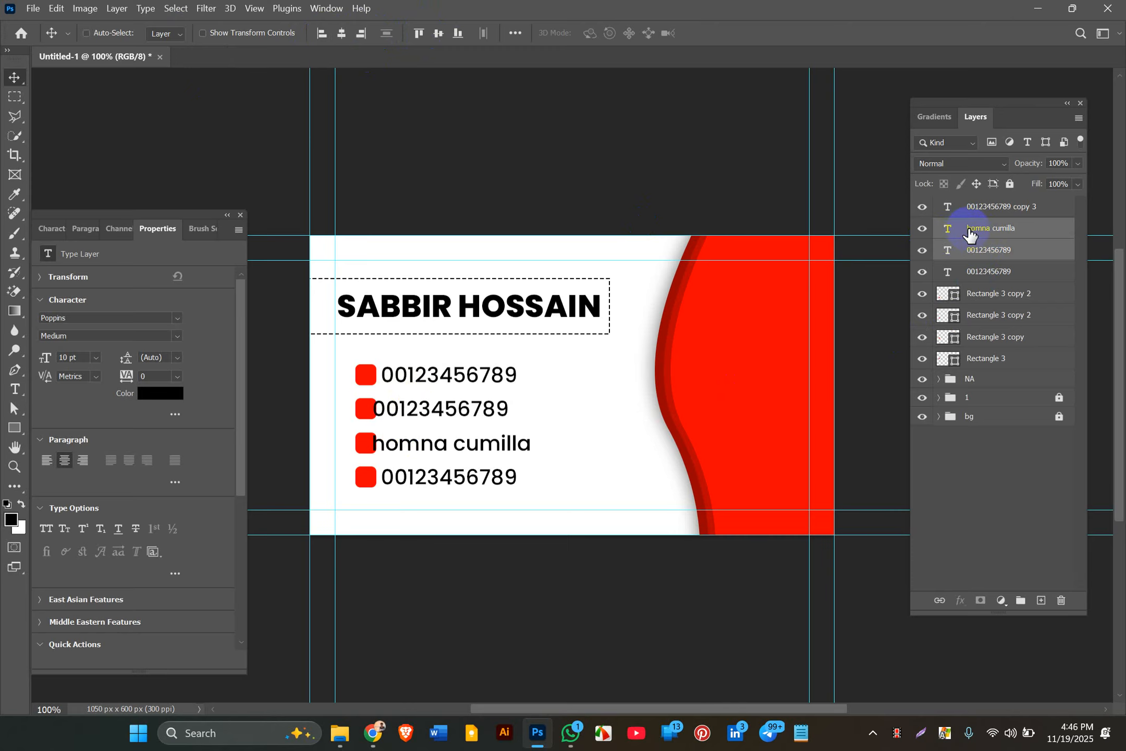
pyautogui.hotkey('ctrl', 'z')
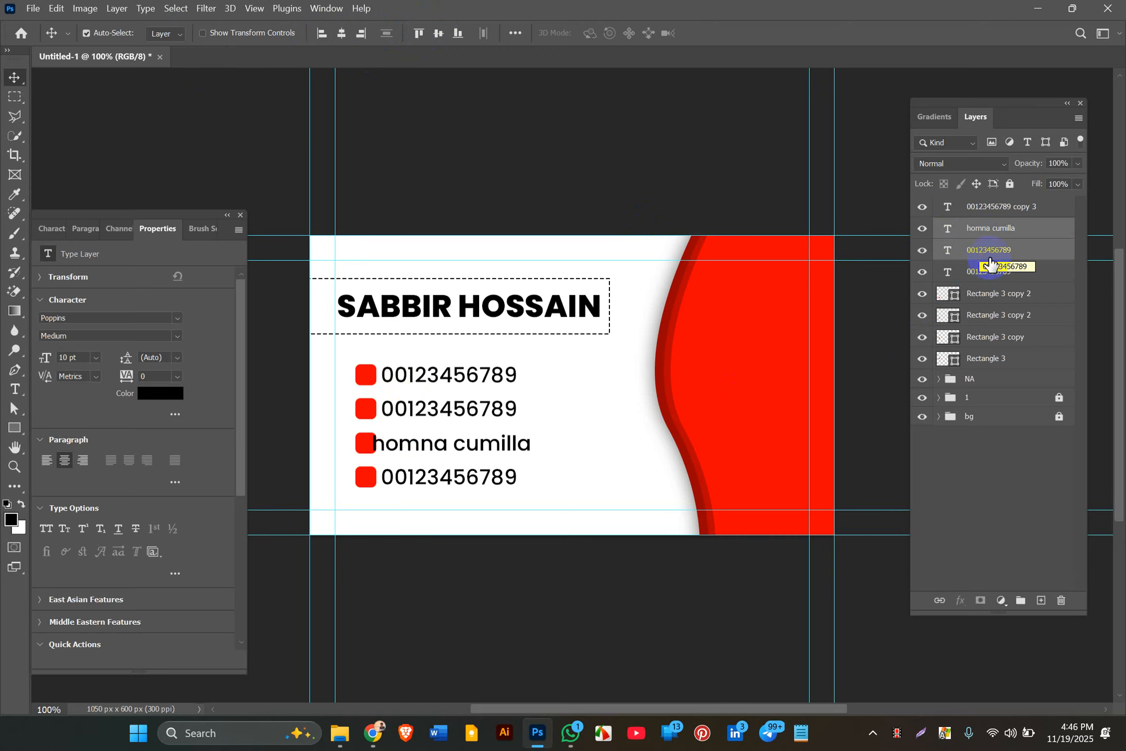
pyautogui.click(986, 255)
pyautogui.click(989, 229)
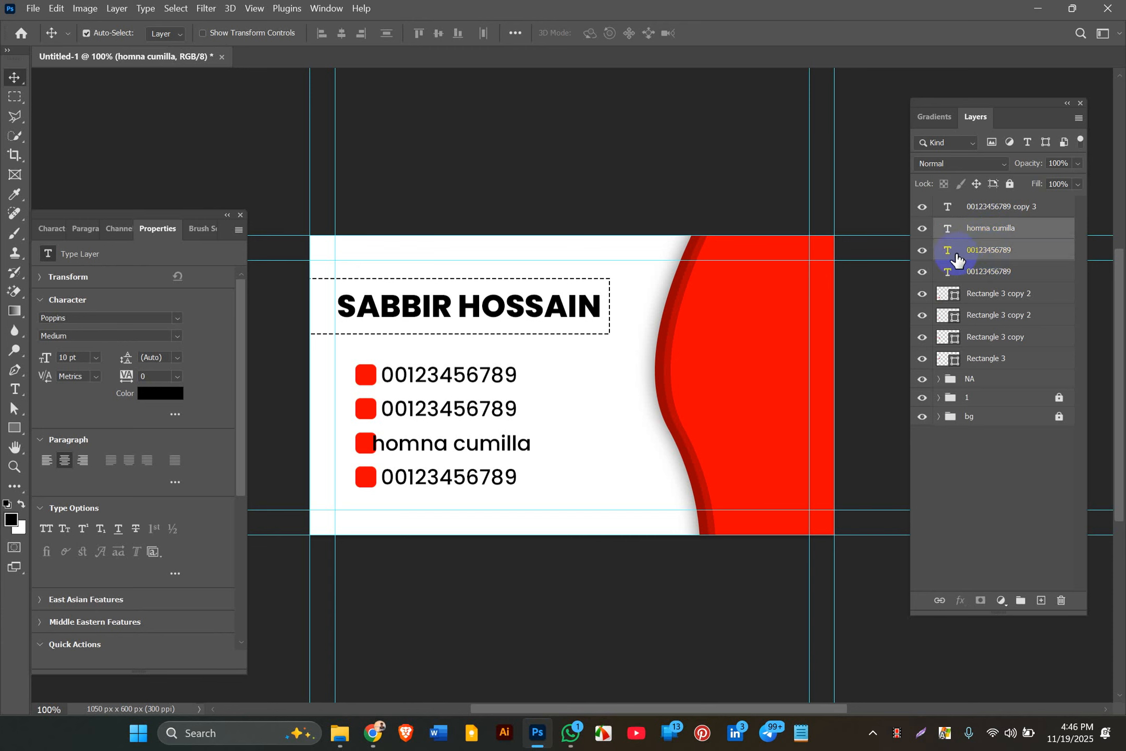
pyautogui.keyDown('ctrl'); pyautogui.click(980, 253); pyautogui.keyUp('ctrl')
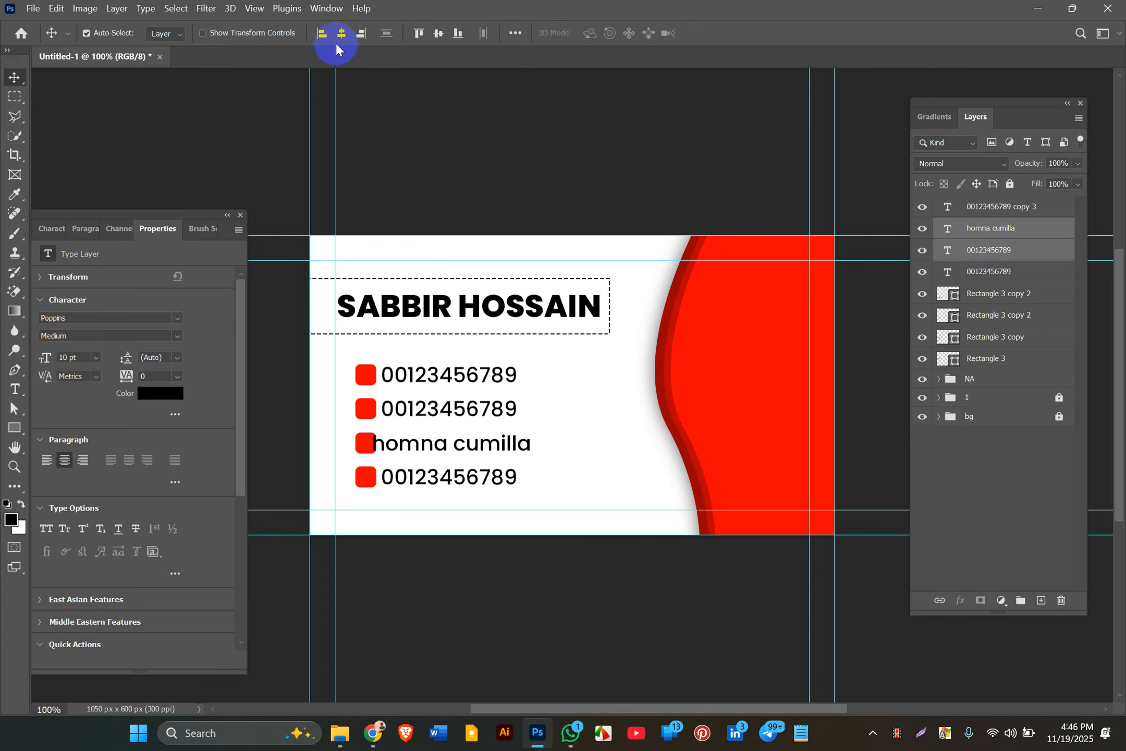
pyautogui.click(321, 33)
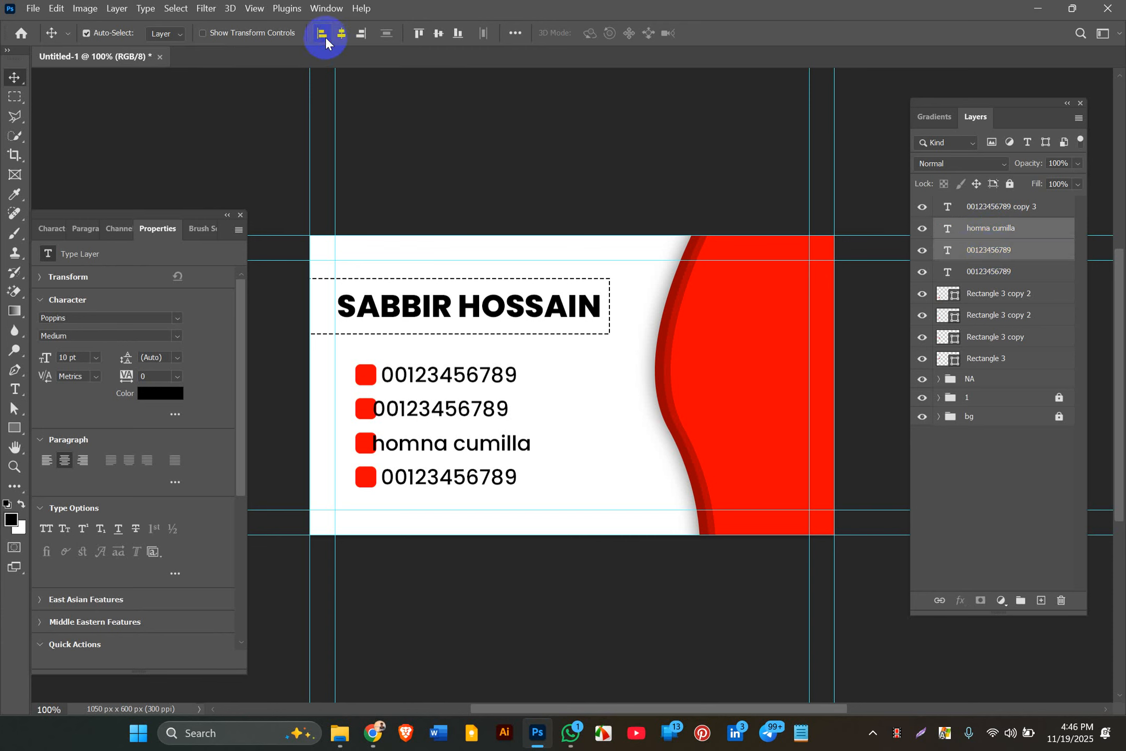
pyautogui.press('ctrl')
pyautogui.hotkey('ctrl', 'z')
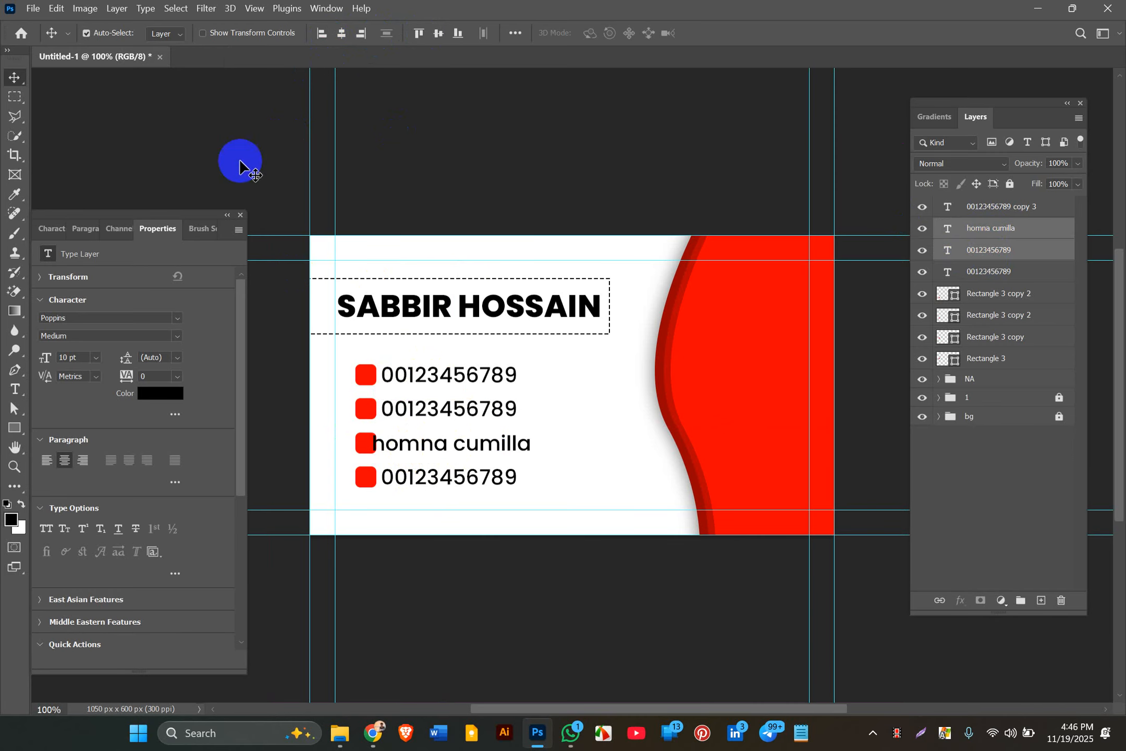
pyautogui.press('ctrl')
# Step: Show rulers and place vertical guides at the icons' and numbers' left edges
pyautogui.hotkey('ctrl', 'r')
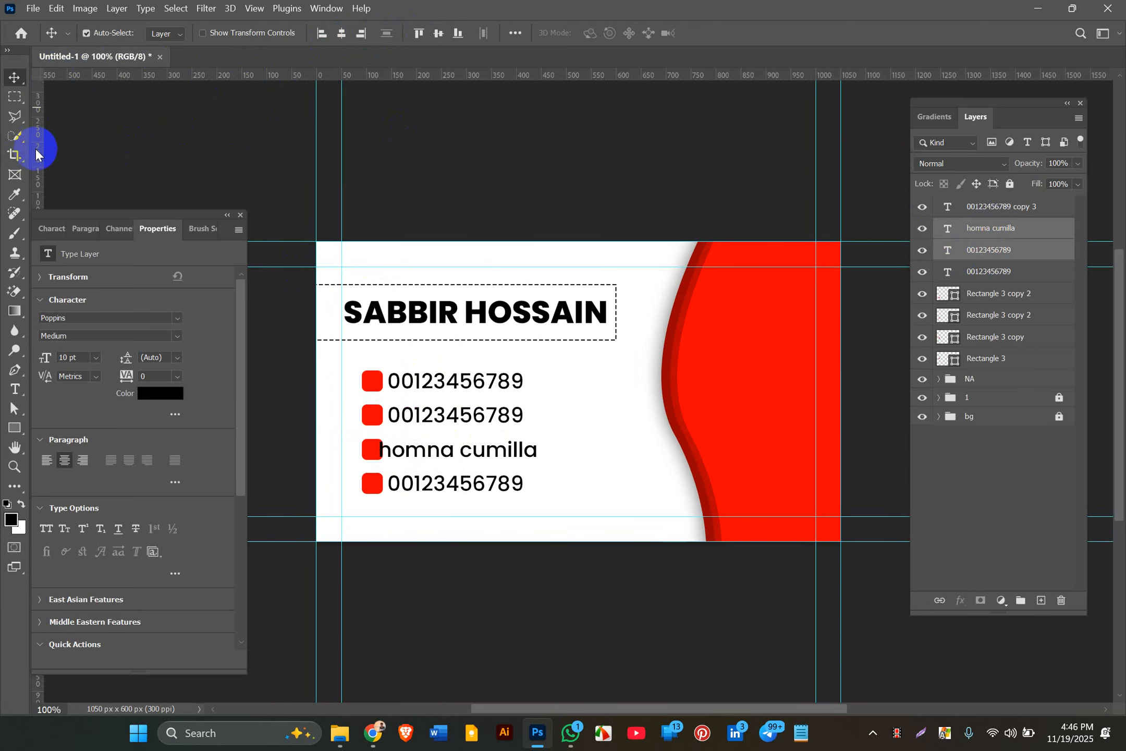
pyautogui.moveTo(36, 148); pyautogui.dragTo(387, 186)
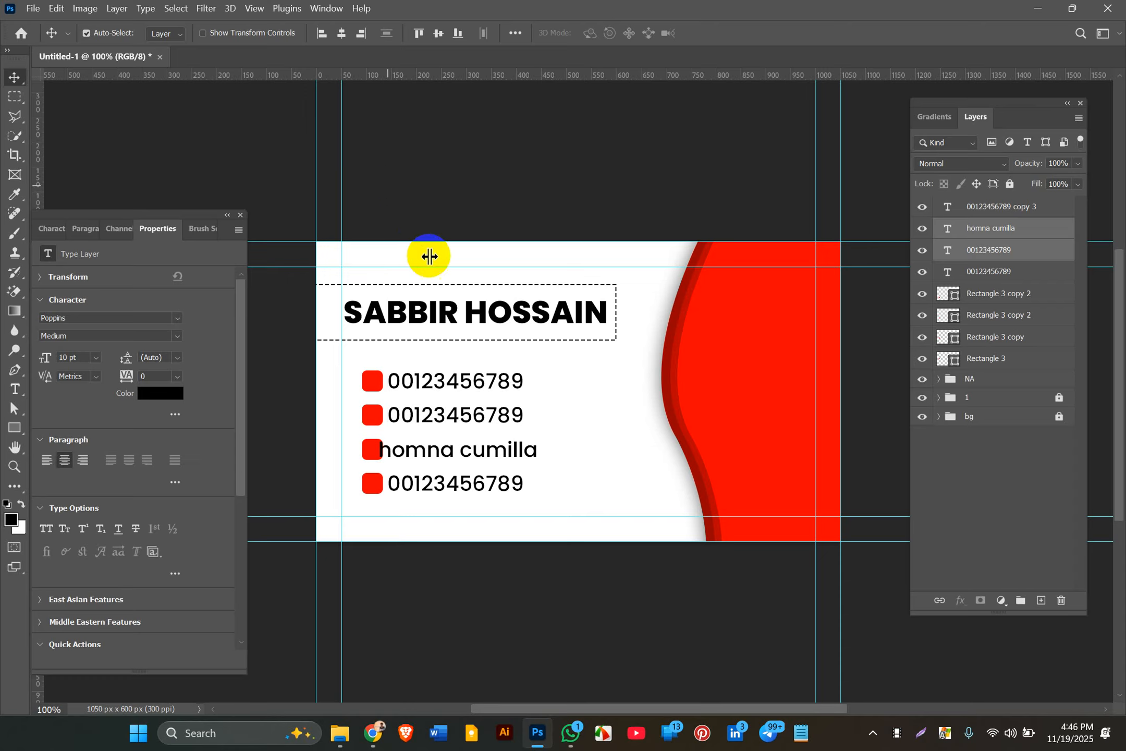
pyautogui.moveTo(33, 157)
pyautogui.mouseDown()
pyautogui.moveTo(352, 185)
pyautogui.moveTo(176, 188)
pyautogui.moveTo(21, 172)
pyautogui.mouseUp()
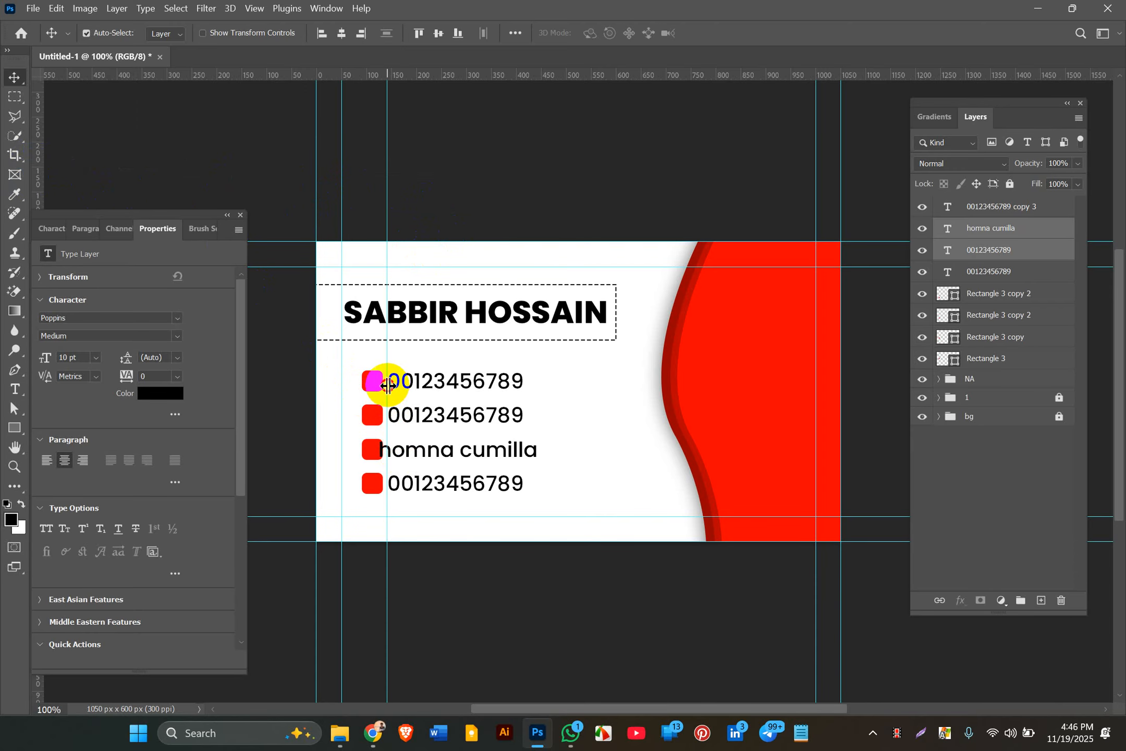
pyautogui.moveTo(387, 384); pyautogui.dragTo(387, 384)
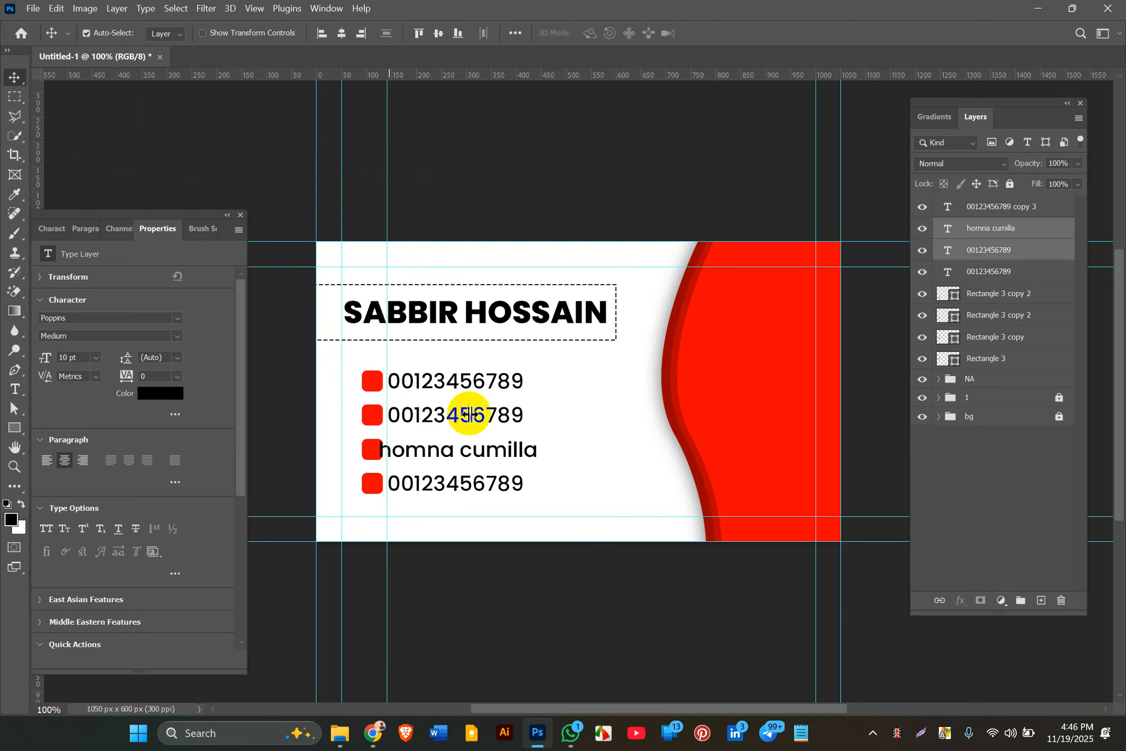
# Step: Nudge homna cumilla right four times so it sits flush with the numbers on the guide
pyautogui.click(974, 238)
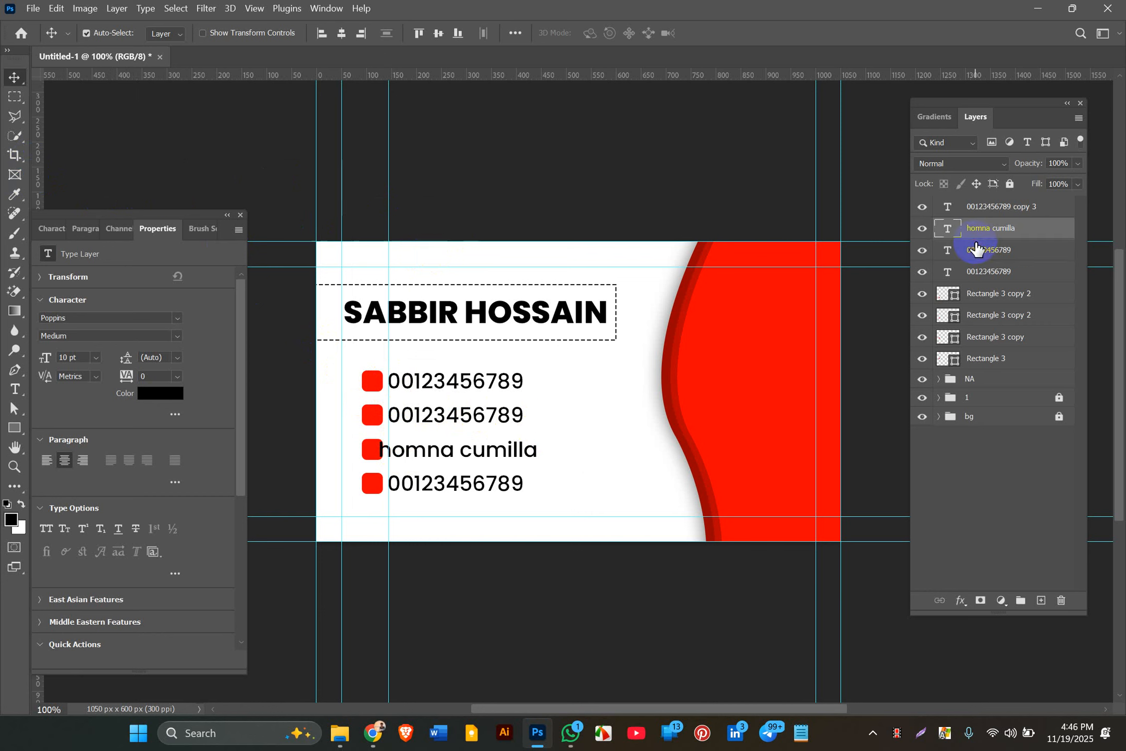
pyautogui.click(1007, 230)
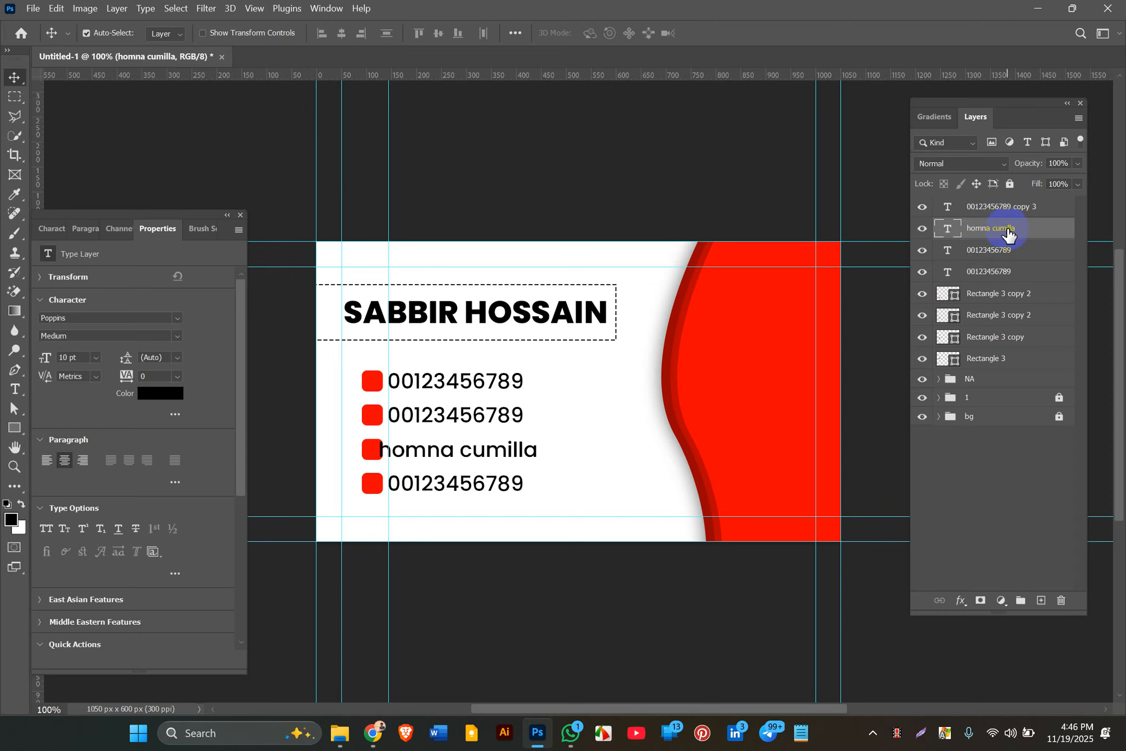
pyautogui.press('Right')
pyautogui.press('Right')
pyautogui.press('Right')
pyautogui.press('Right')
pyautogui.press('Right')
pyautogui.press('Right')
pyautogui.press('Right')
pyautogui.press('Right')
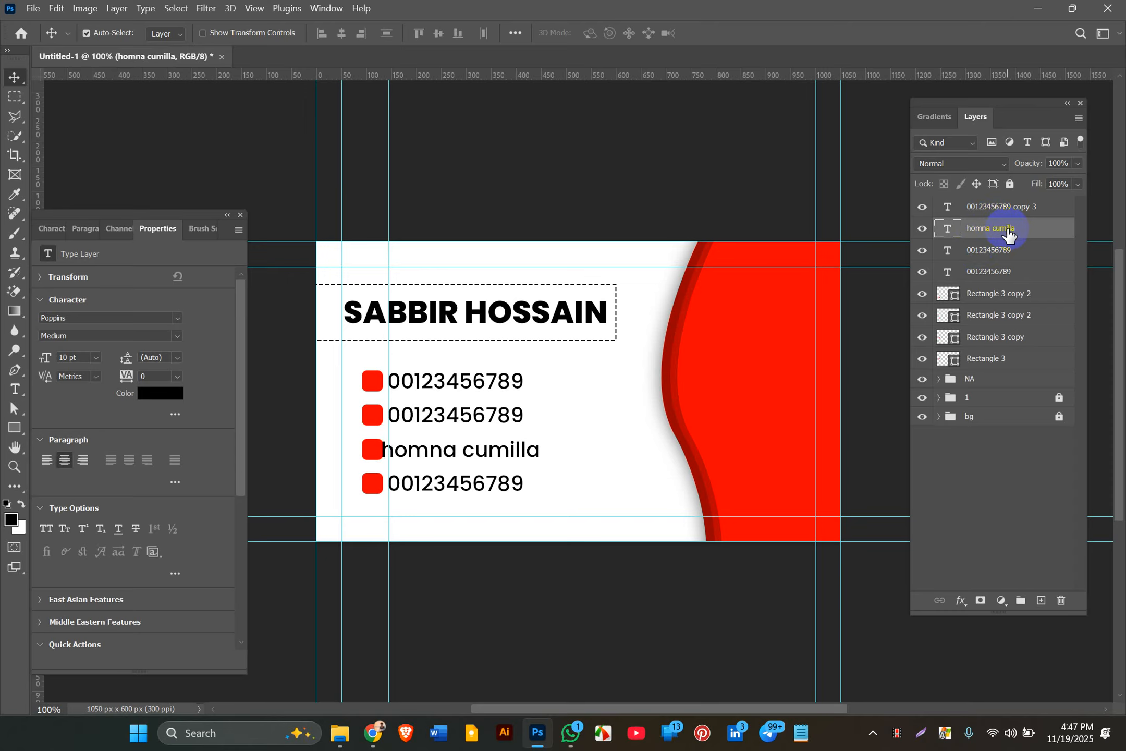
pyautogui.press('Right')
pyautogui.press('Right')
pyautogui.press('Right')
pyautogui.press('Right')
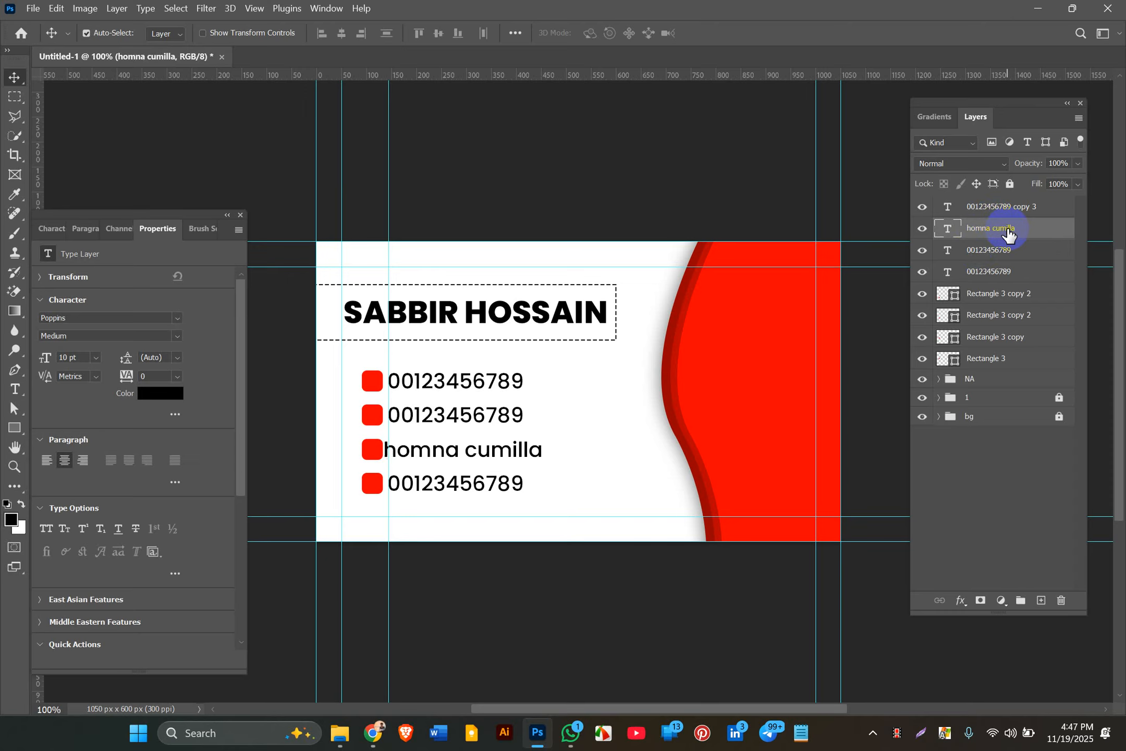
pyautogui.press('Right')
pyautogui.press('Right')
pyautogui.press('Right')
pyautogui.press('Right')
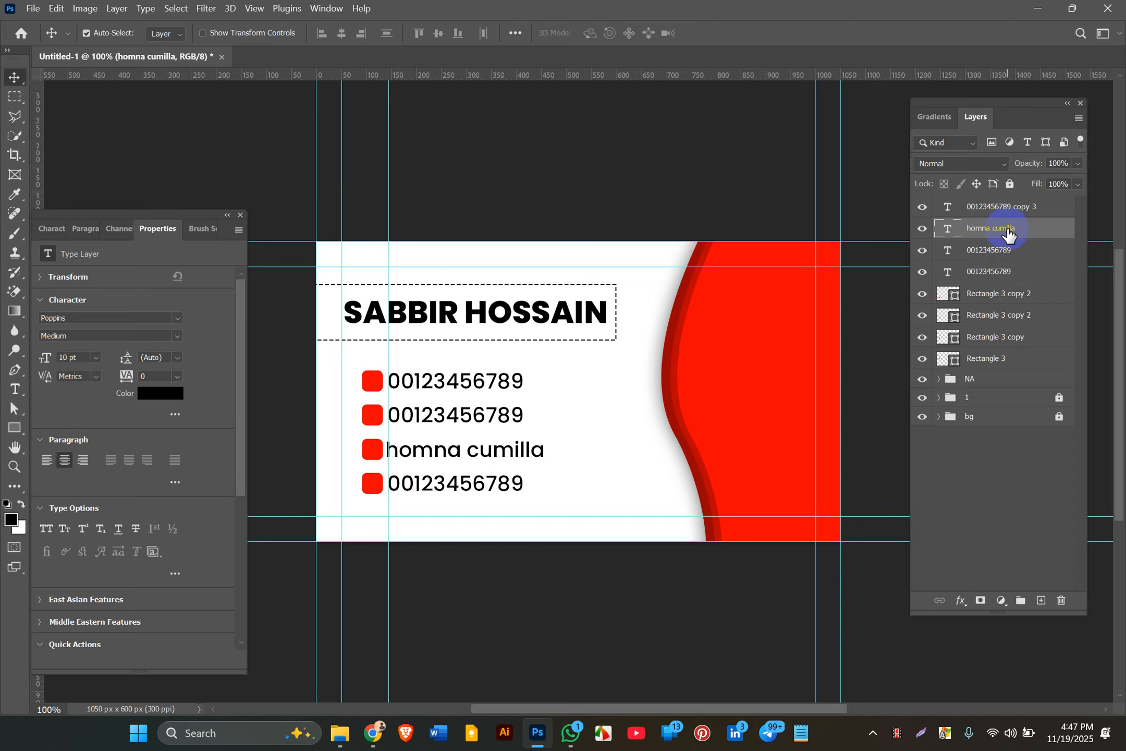
pyautogui.press('Right')
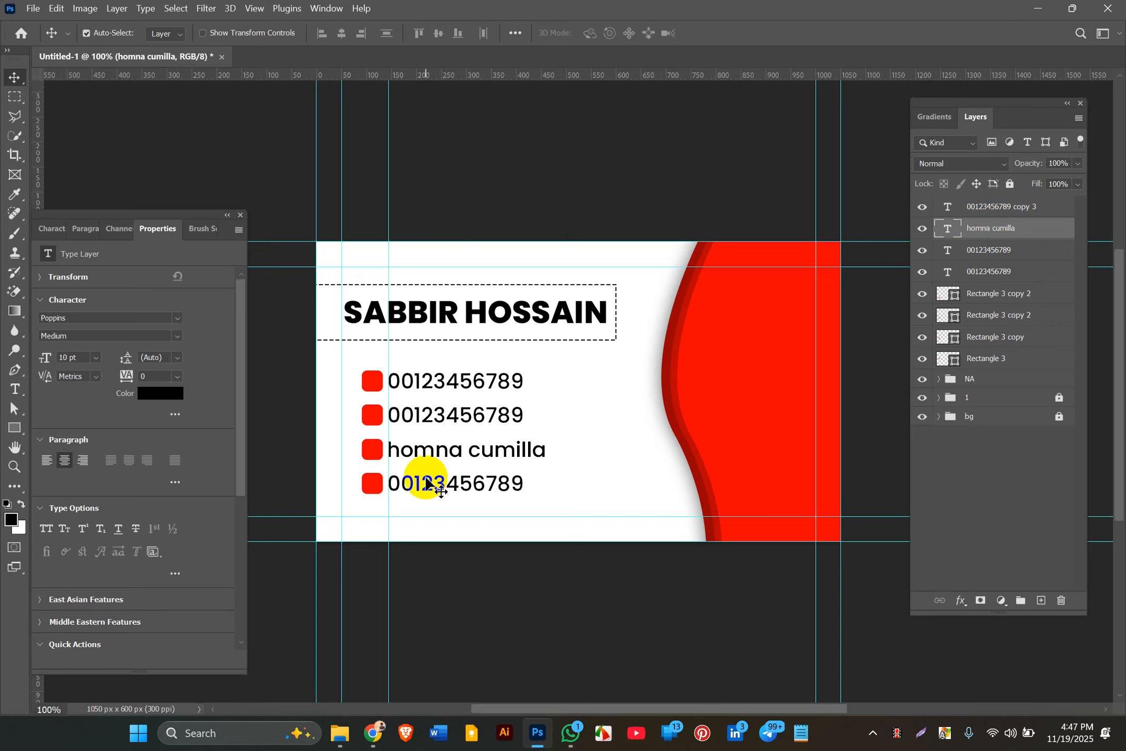
pyautogui.click(33, 8)
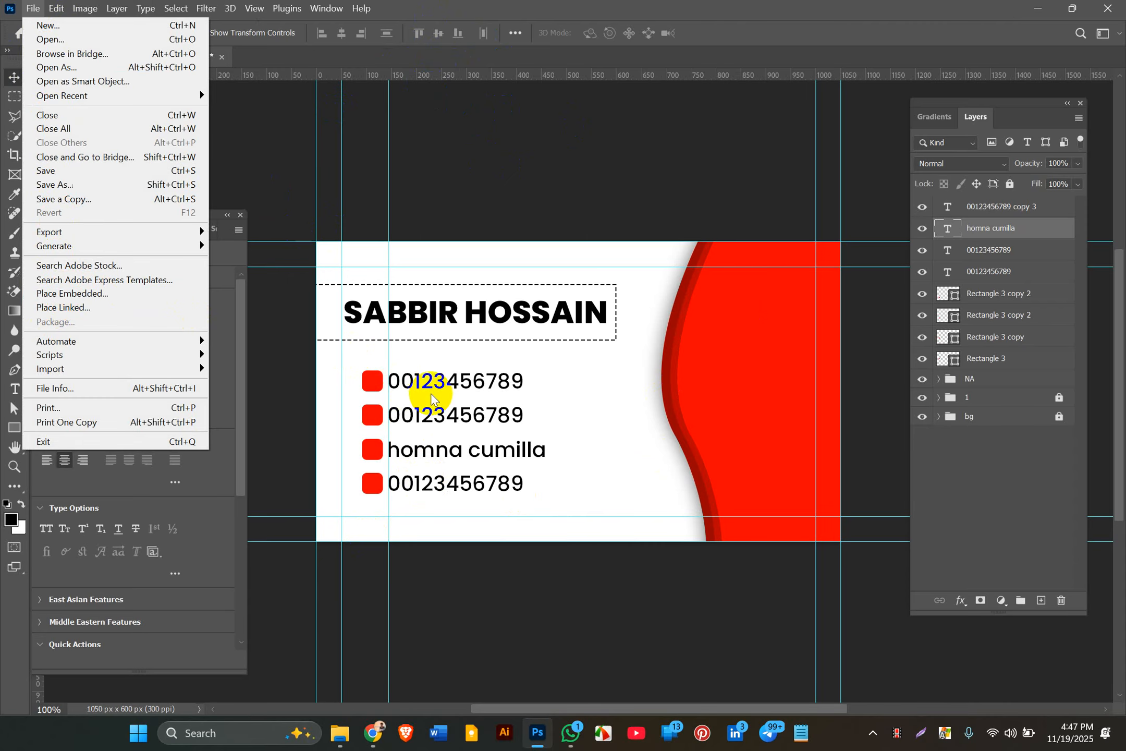
pyautogui.click(438, 484)
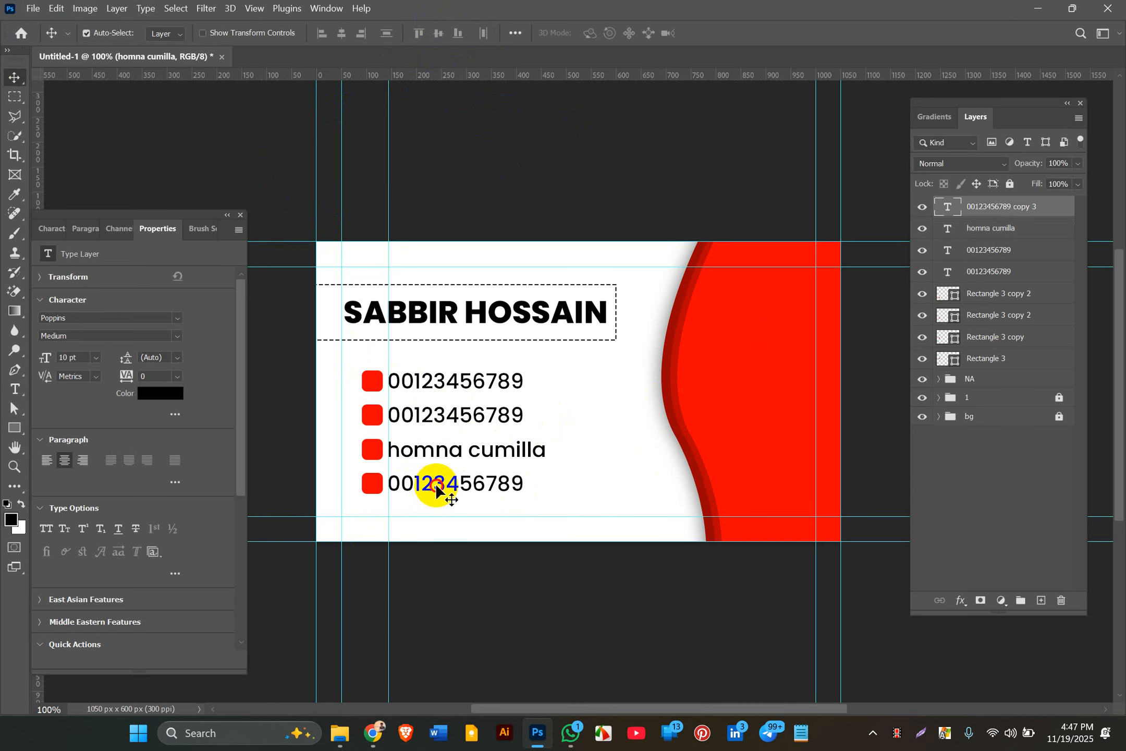
pyautogui.doubleClick(436, 483)
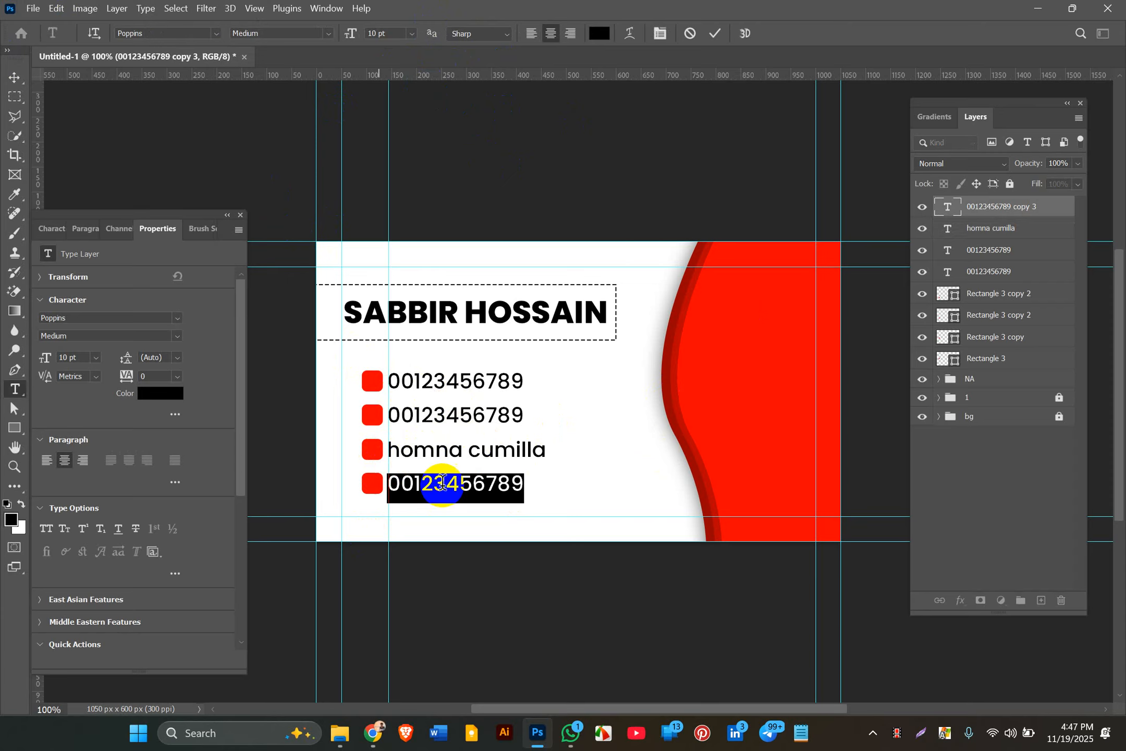
pyautogui.click(16, 73)
pyautogui.click(141, 180)
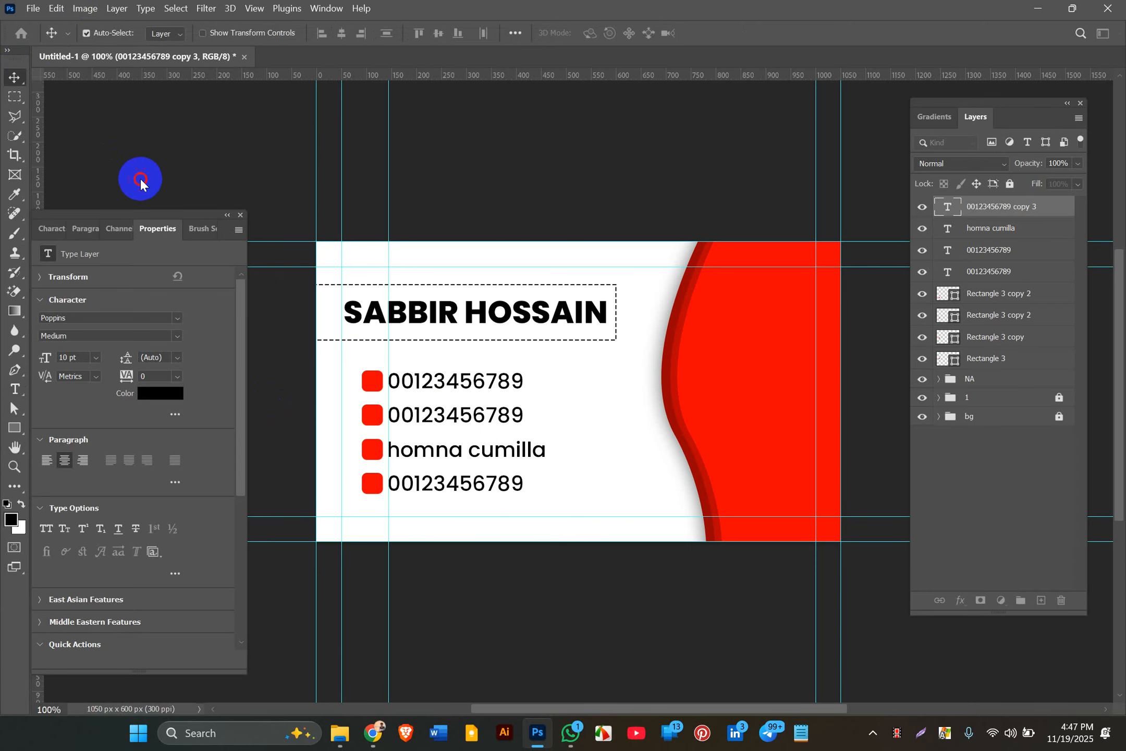
pyautogui.click(595, 415)
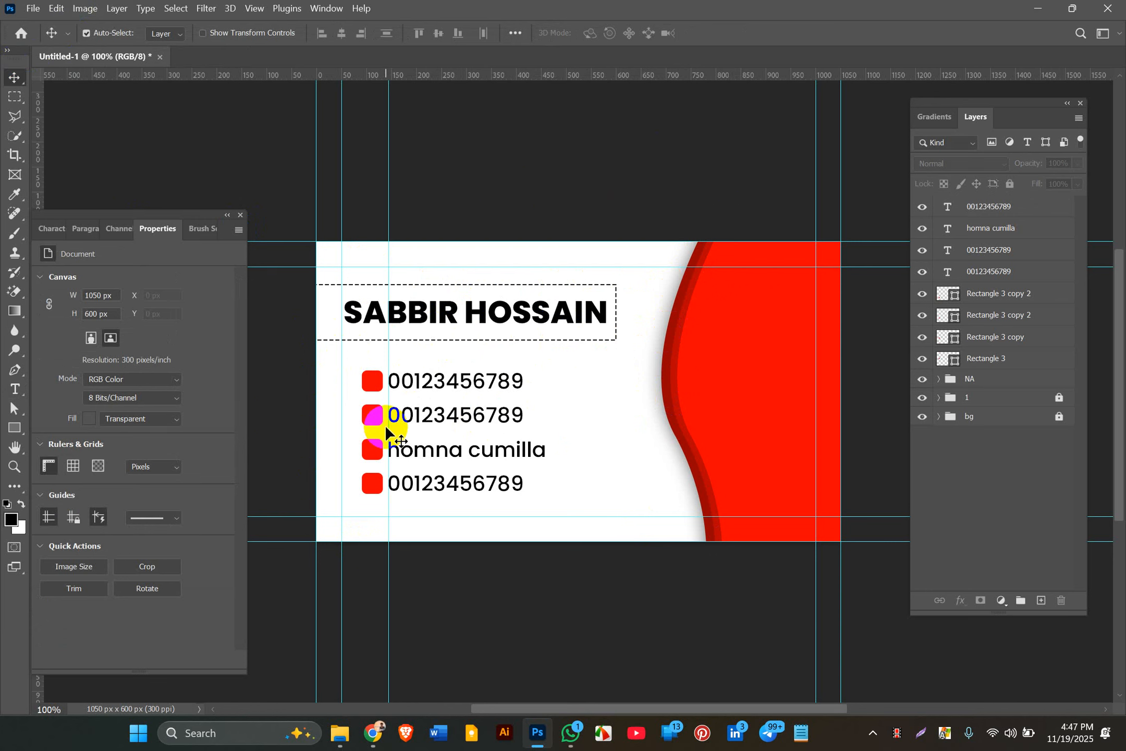
# Step: Select Rectangle 3 through the top text layer, group them with Ctrl+G, and name the group 'ctr'
pyautogui.click(980, 359)
pyautogui.click(372, 486)
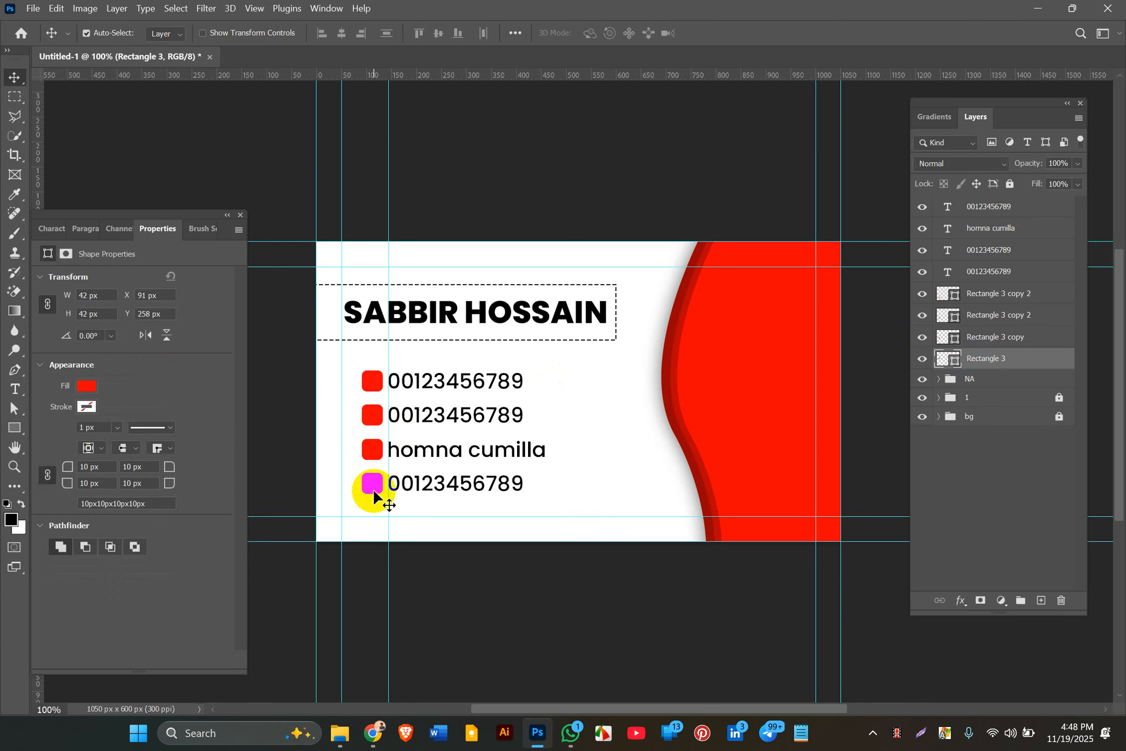
pyautogui.keyDown('shift'); pyautogui.click(1021, 299); pyautogui.keyUp('shift')
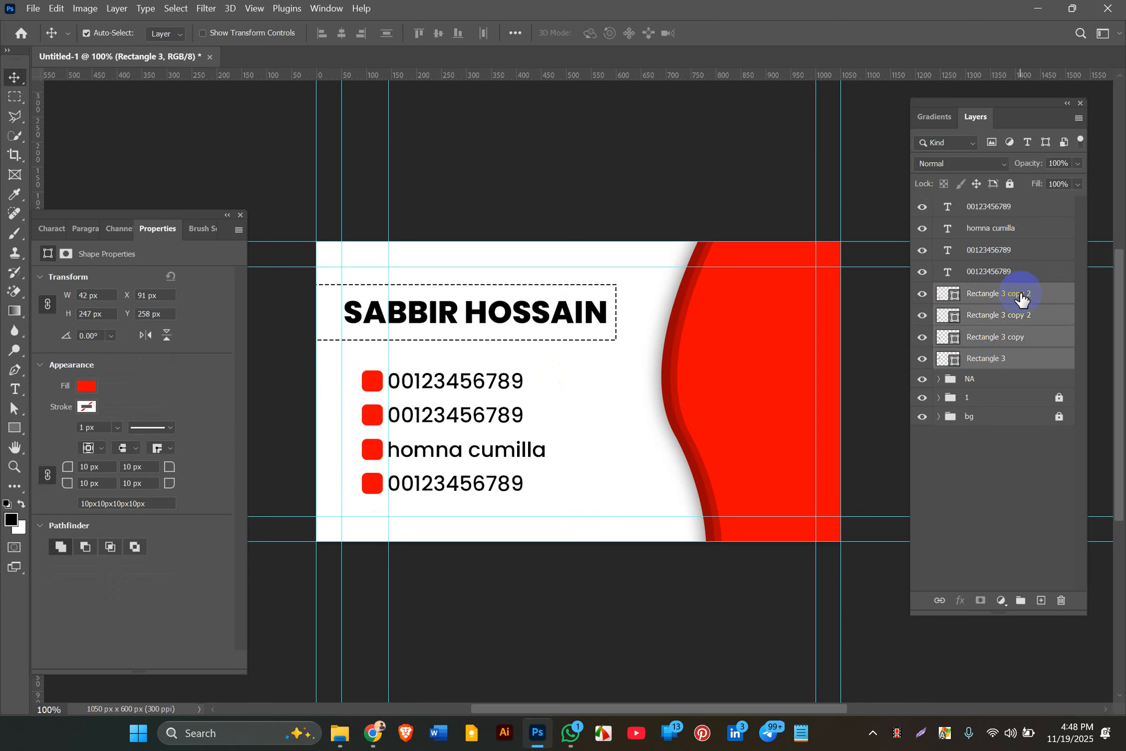
pyautogui.keyDown('shift'); pyautogui.click(991, 209); pyautogui.keyUp('shift')
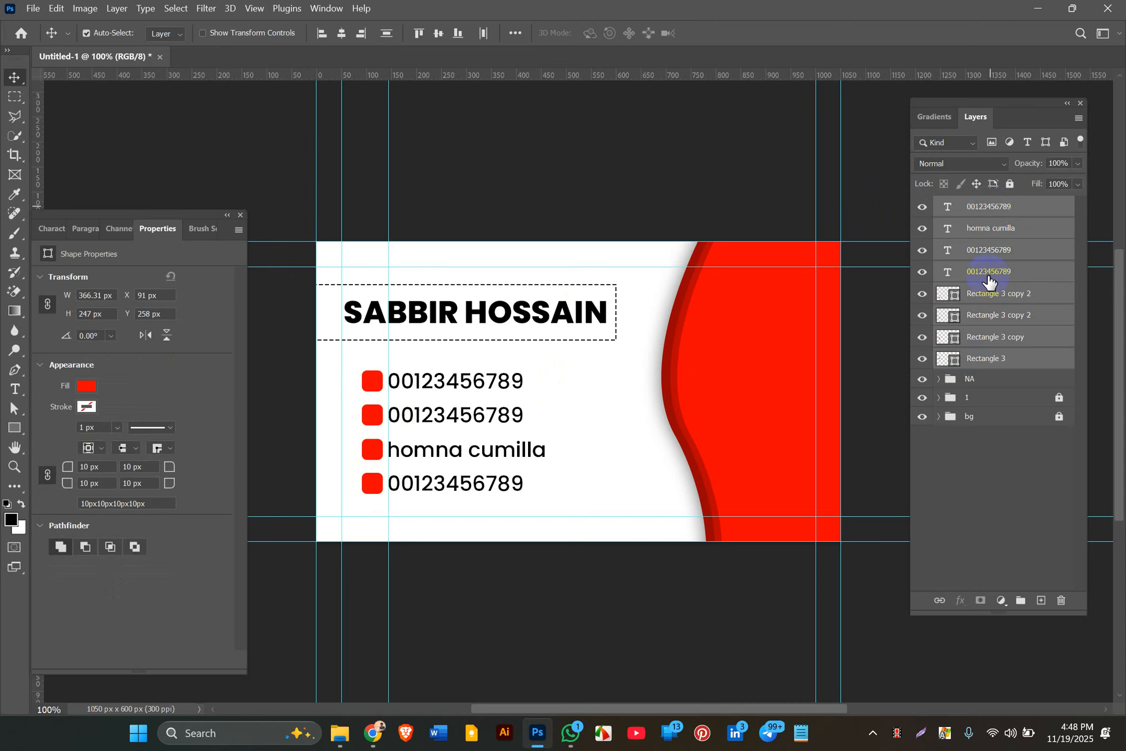
pyautogui.click(571, 313)
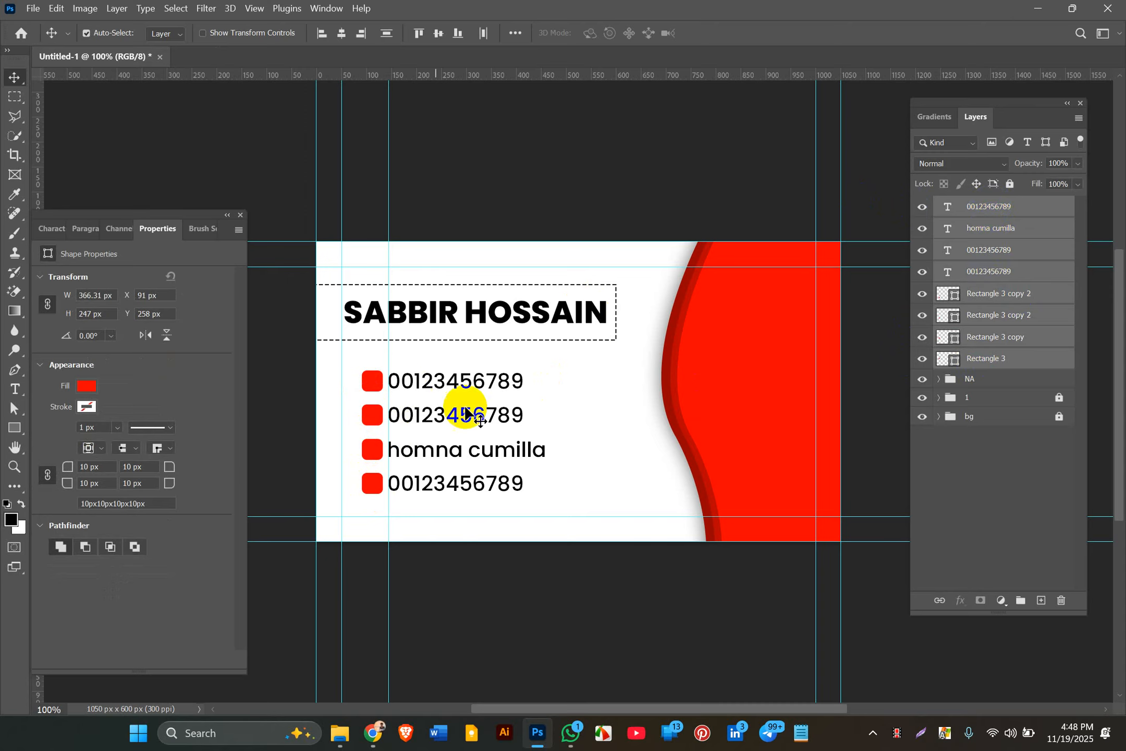
pyautogui.press('ctrl')
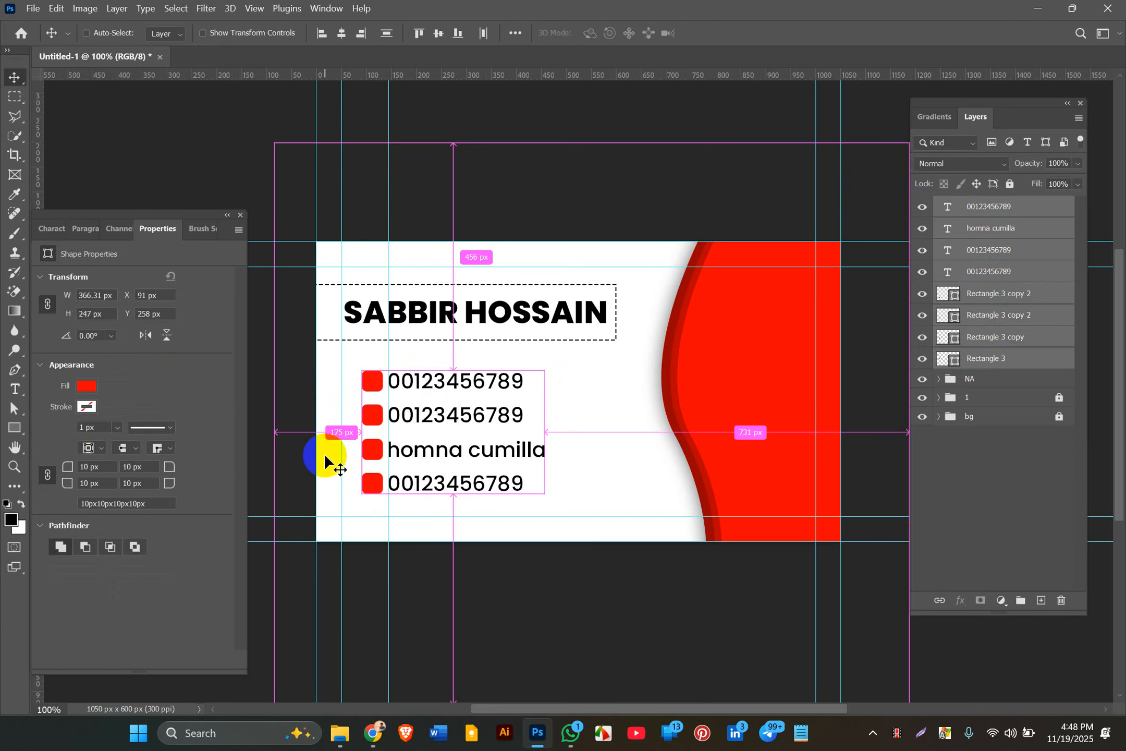
pyautogui.hotkey('ctrl', 'g')
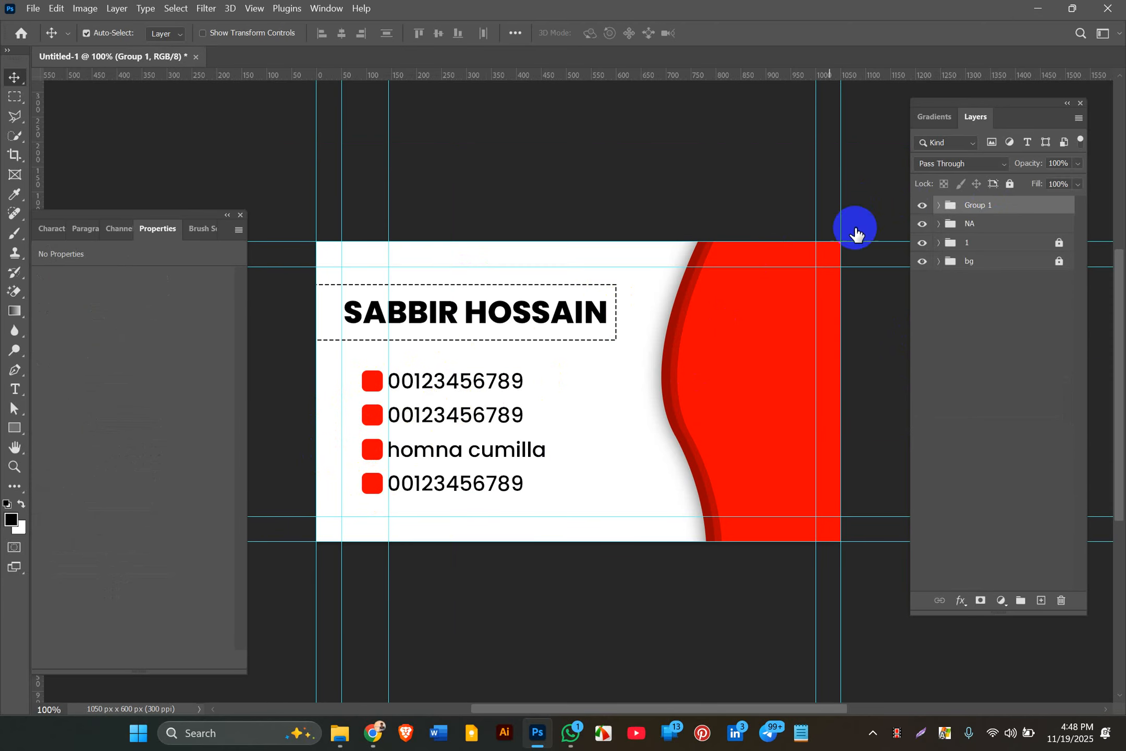
pyautogui.doubleClick(973, 204)
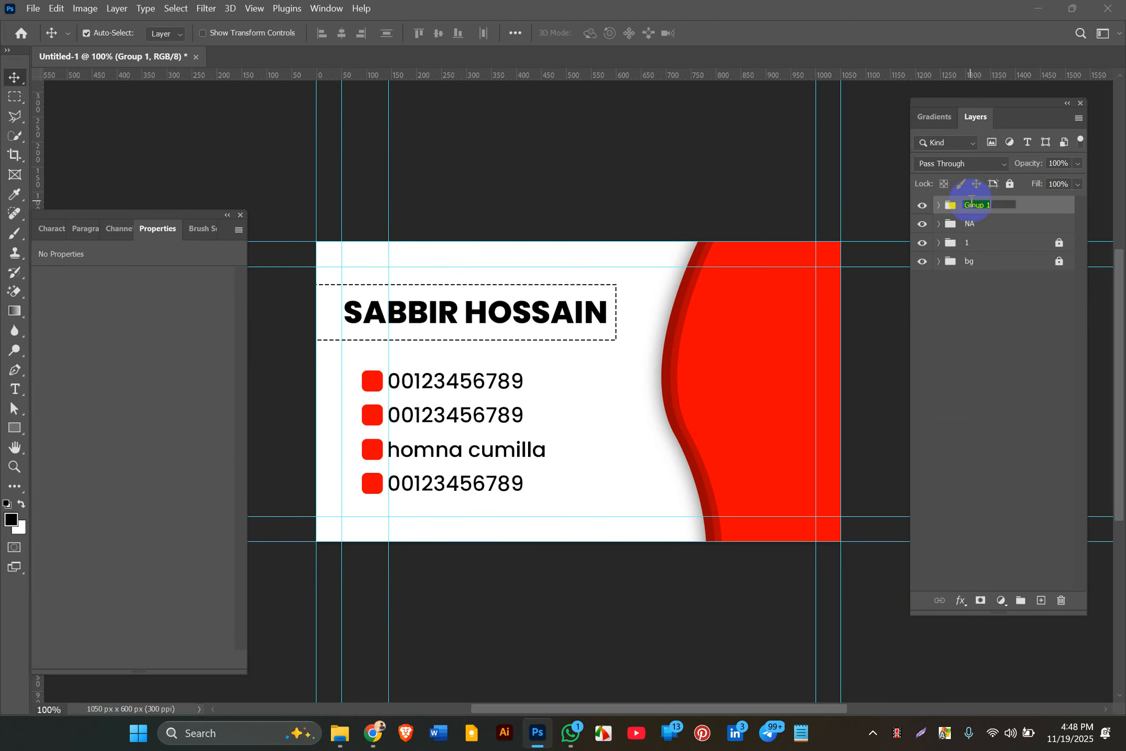
pyautogui.write('ctr')
pyautogui.press('Return')
pyautogui.click(1006, 354)
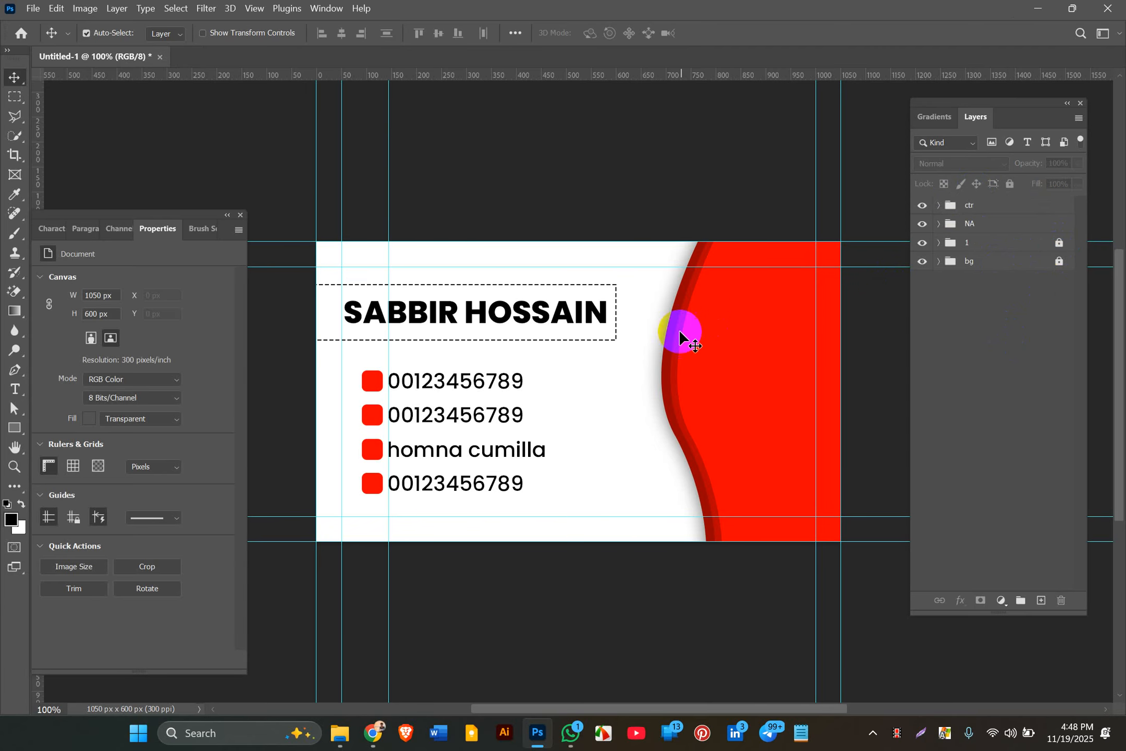
pyautogui.moveTo(737, 381); pyautogui.dragTo(541, 423)
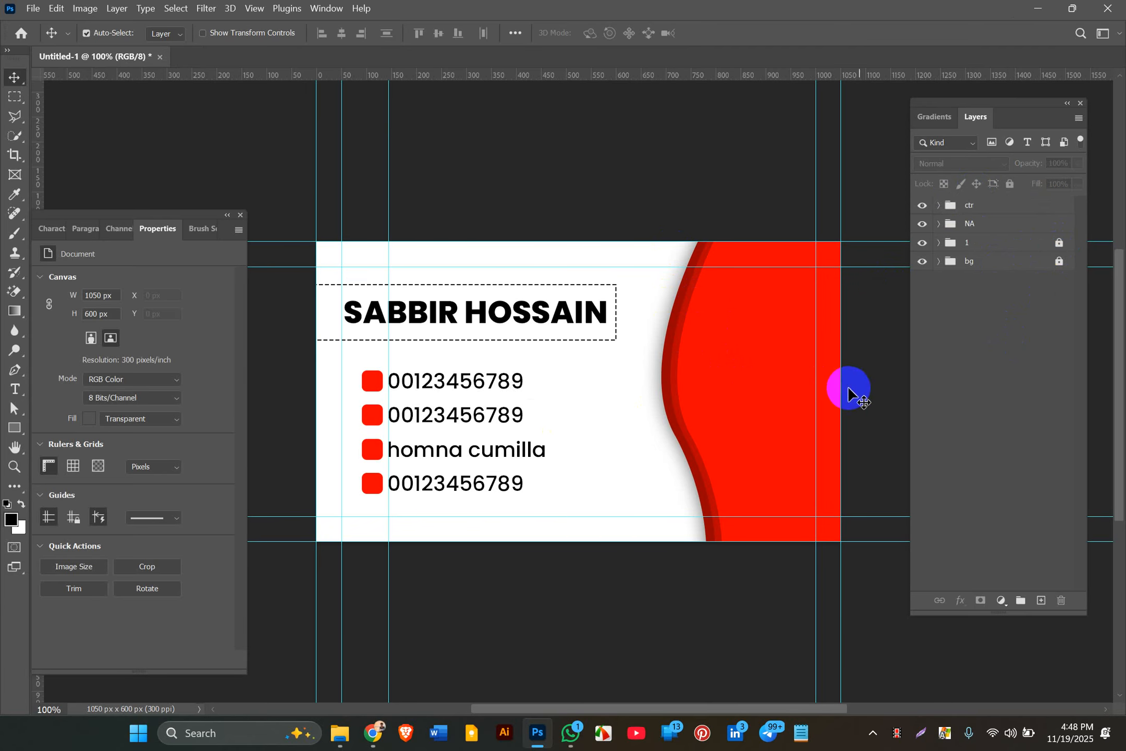
pyautogui.moveTo(738, 402); pyautogui.dragTo(607, 438)
pyautogui.moveTo(701, 371); pyautogui.dragTo(578, 477)
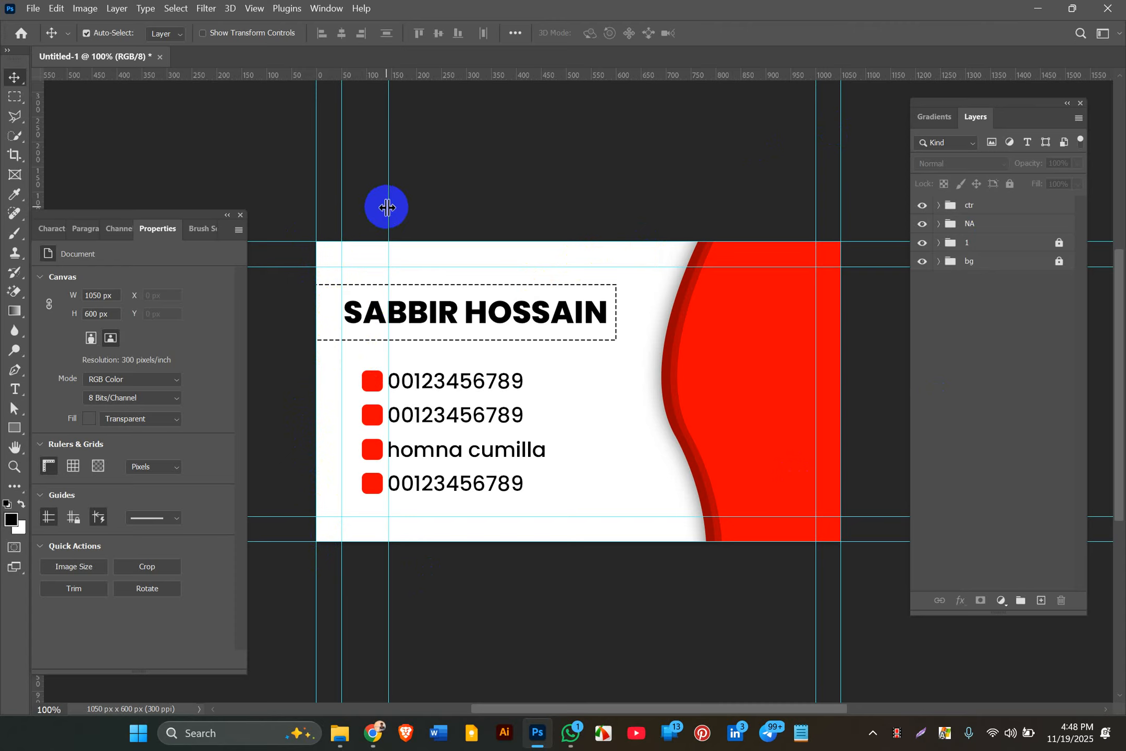
pyautogui.moveTo(389, 208); pyautogui.dragTo(15, 196)
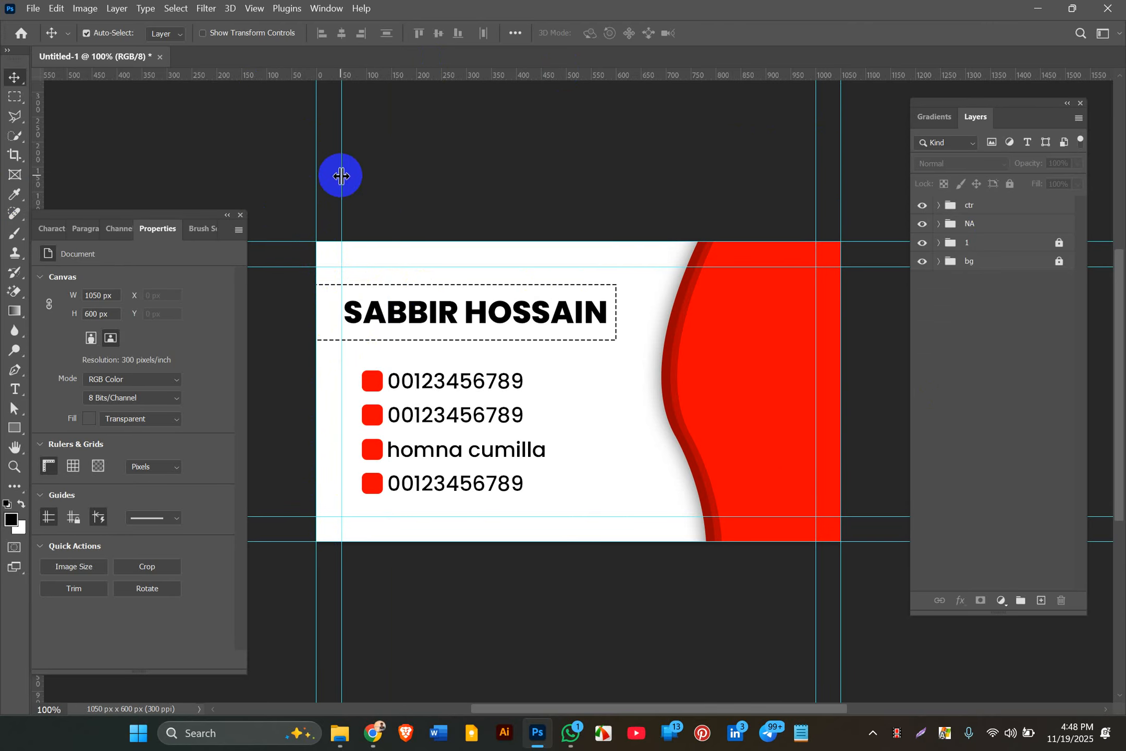
pyautogui.hotkey('ctrl', '+')
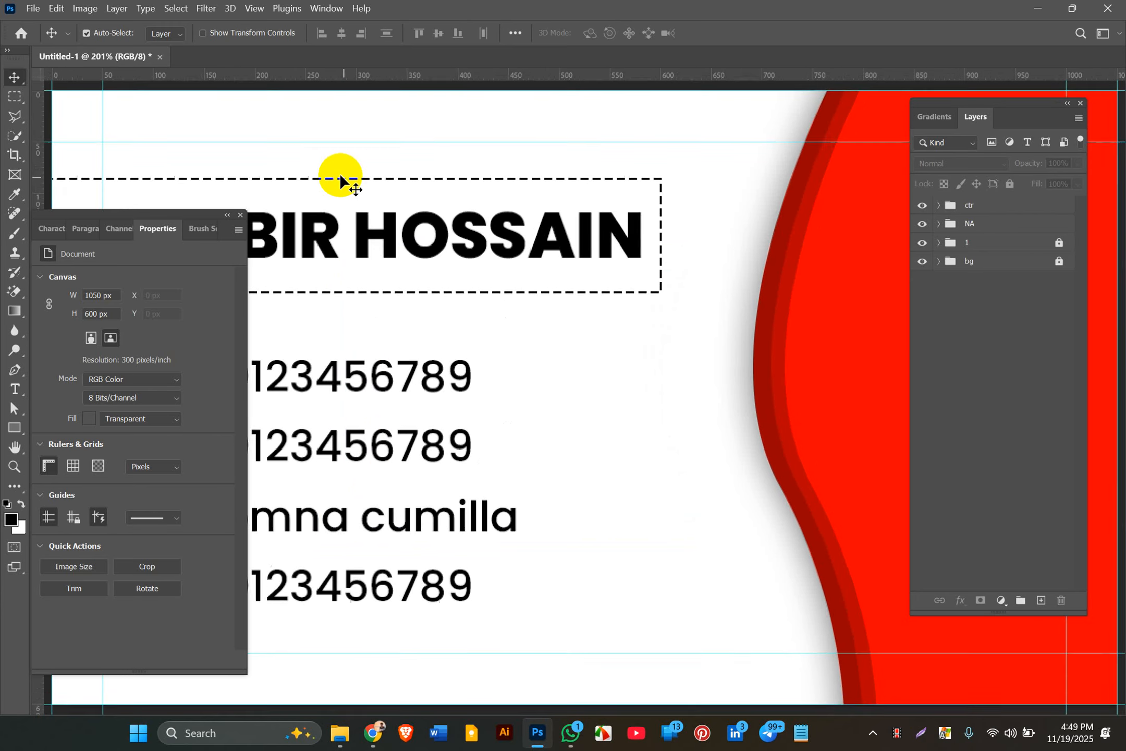
# Step: Hide the rulers, fit the card on screen, and preview it in Full Screen Mode on black
pyautogui.press('f')
pyautogui.press('f')
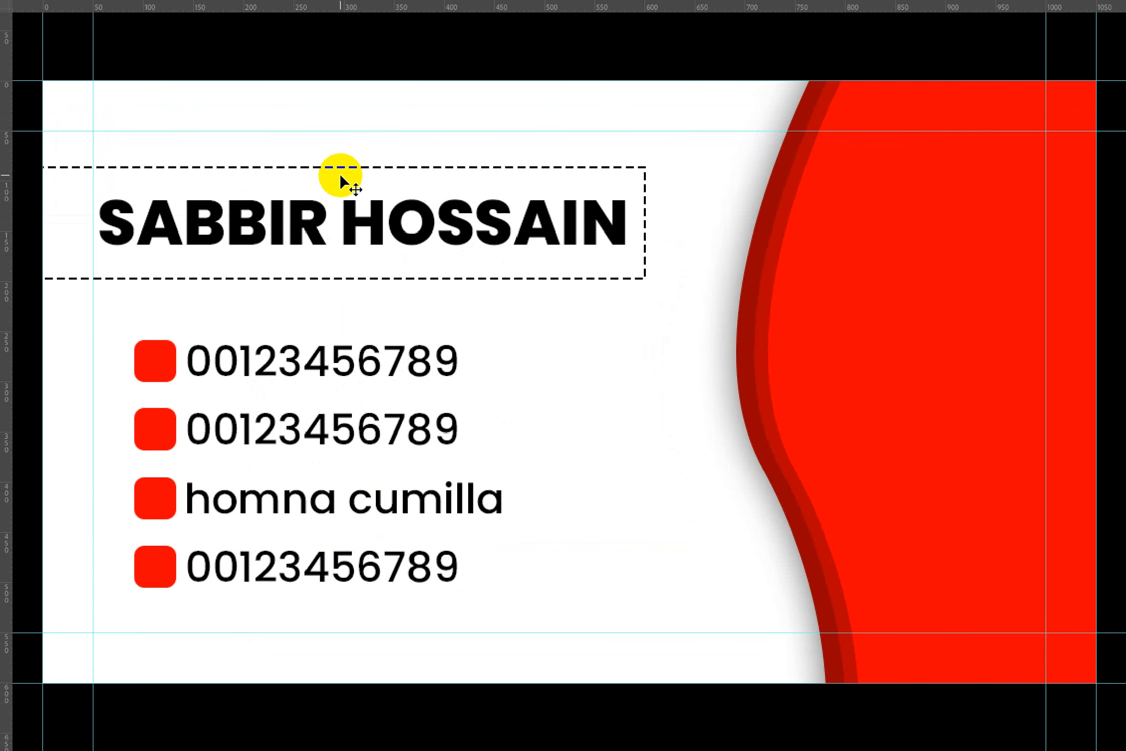
pyautogui.hotkey('ctrl', 'r')
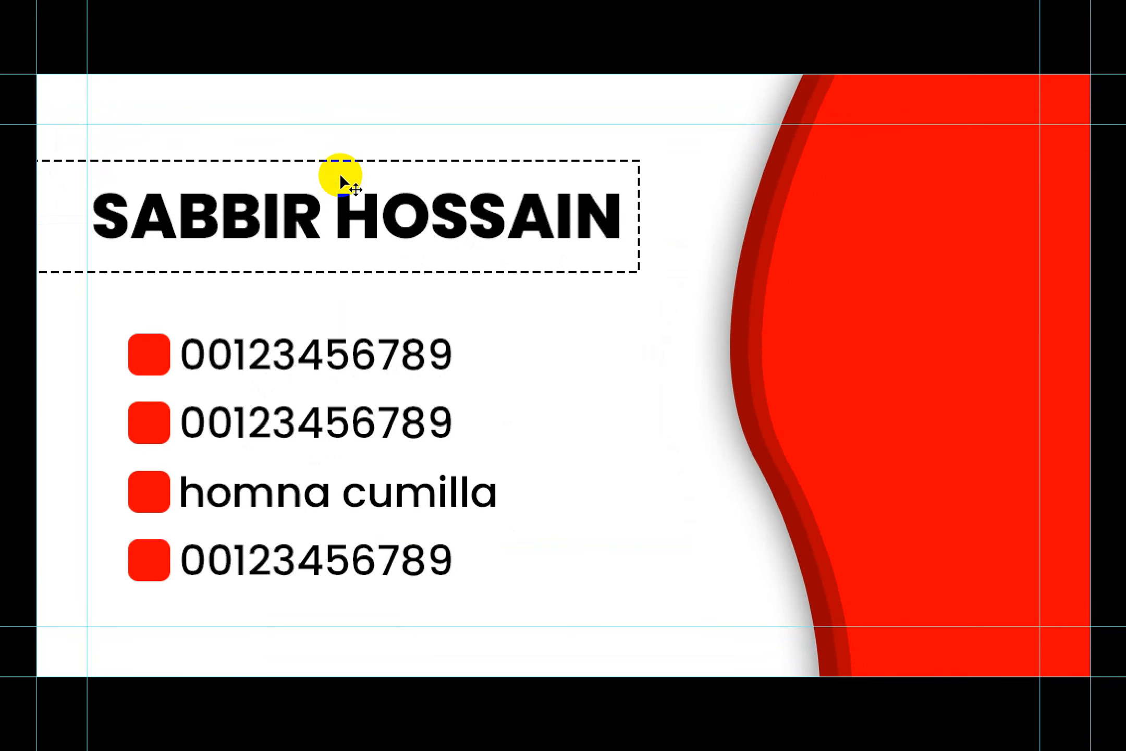
pyautogui.hotkey('ctrl', '0')
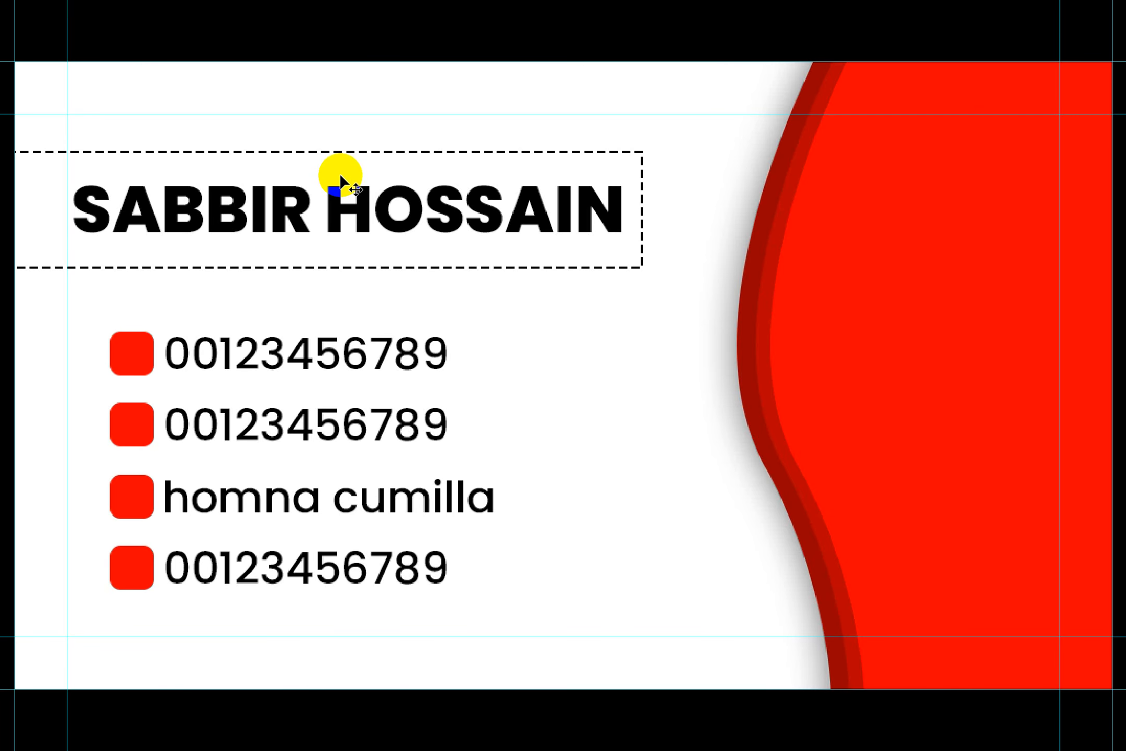
pyautogui.press('f')
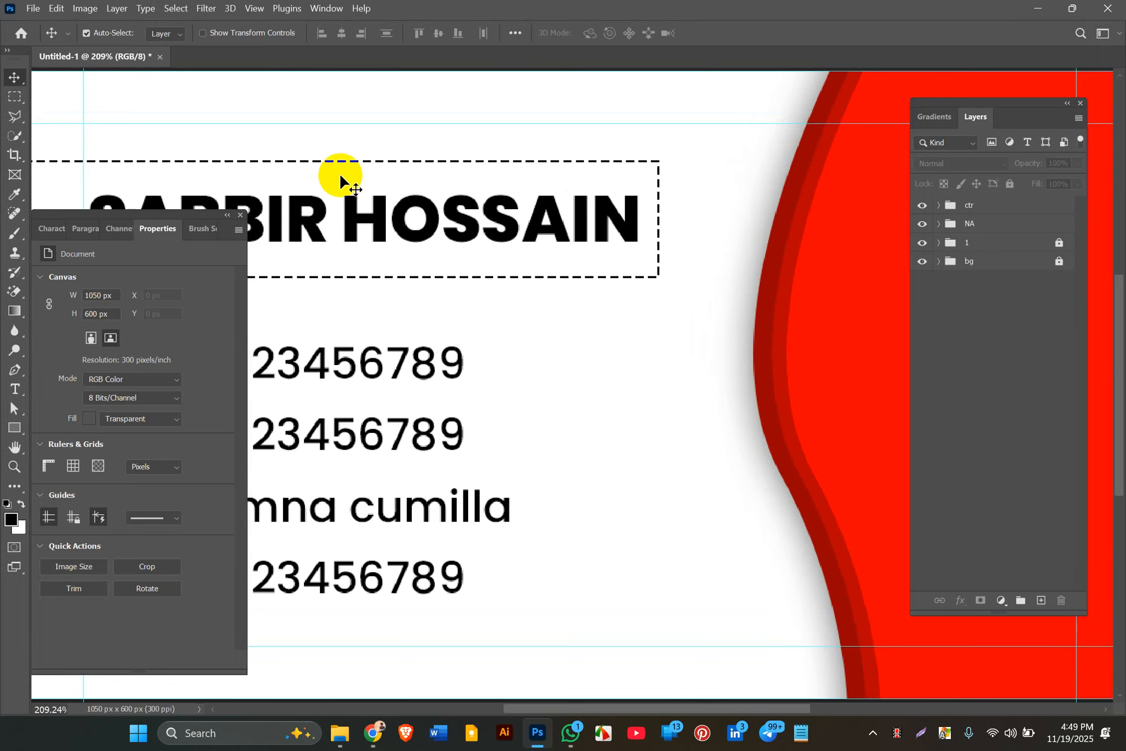
pyautogui.press('f')
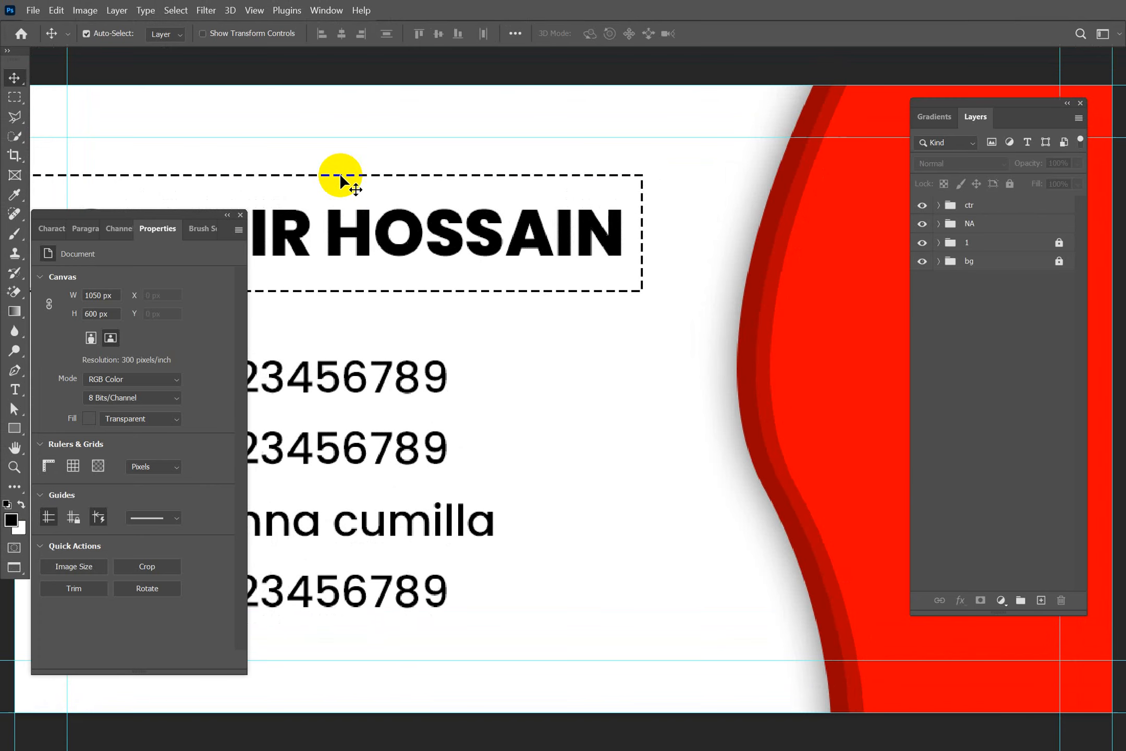
pyautogui.press('f')
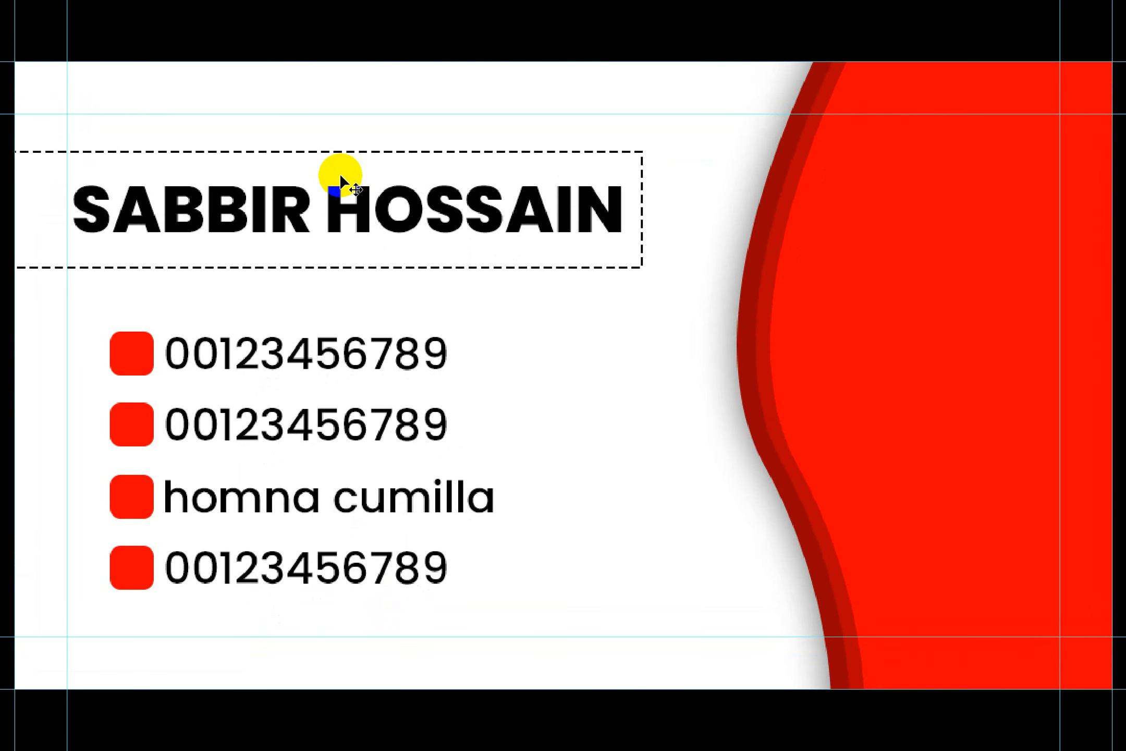